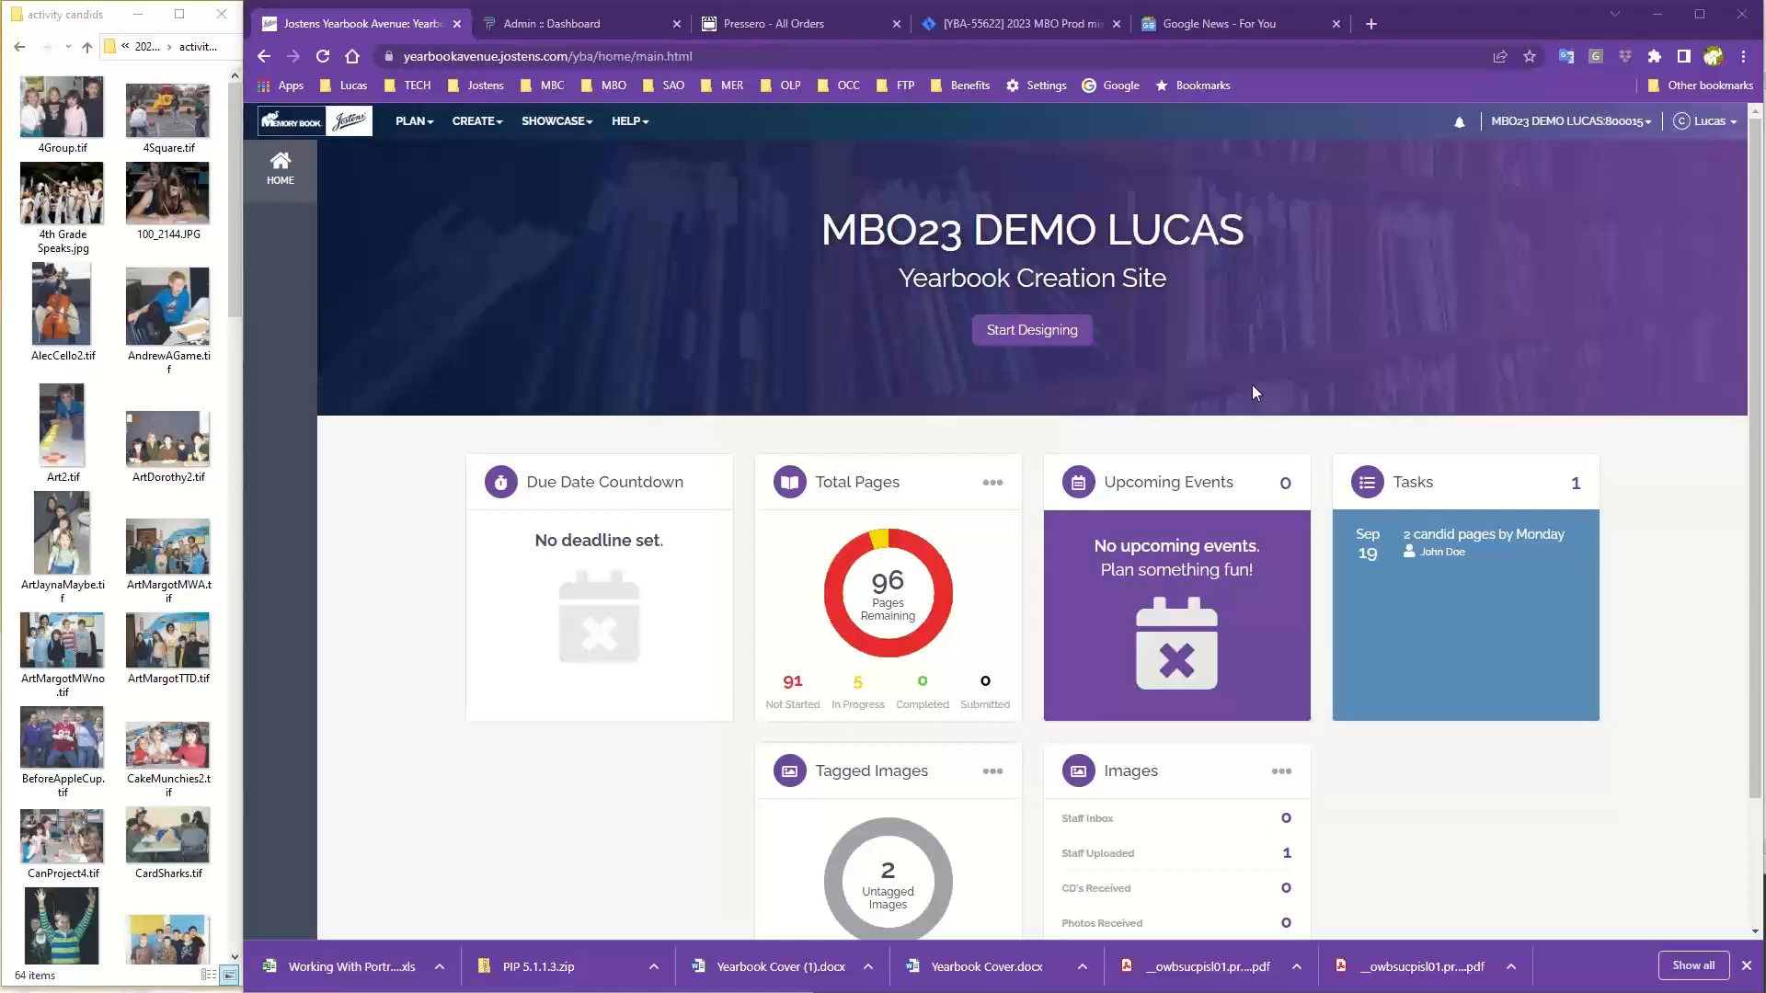
Open PLAN > Page Ladder to list every spread with section, deadline, staff and status.
click(414, 121)
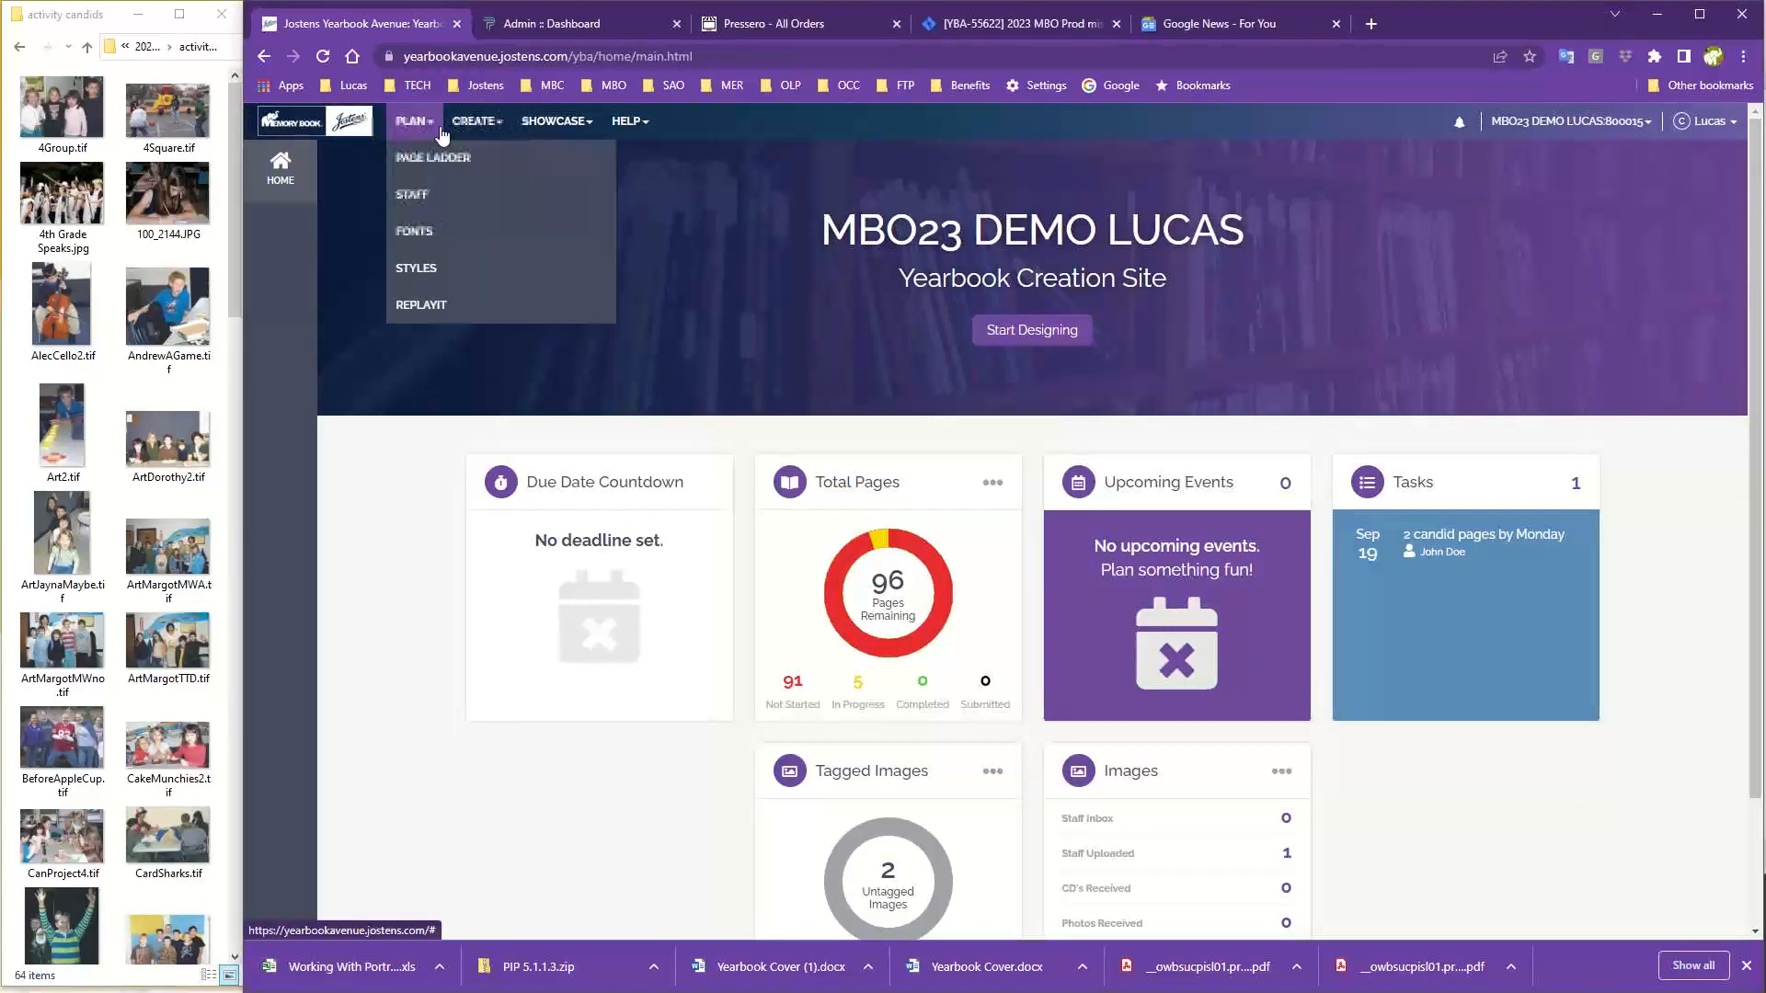
click(449, 154)
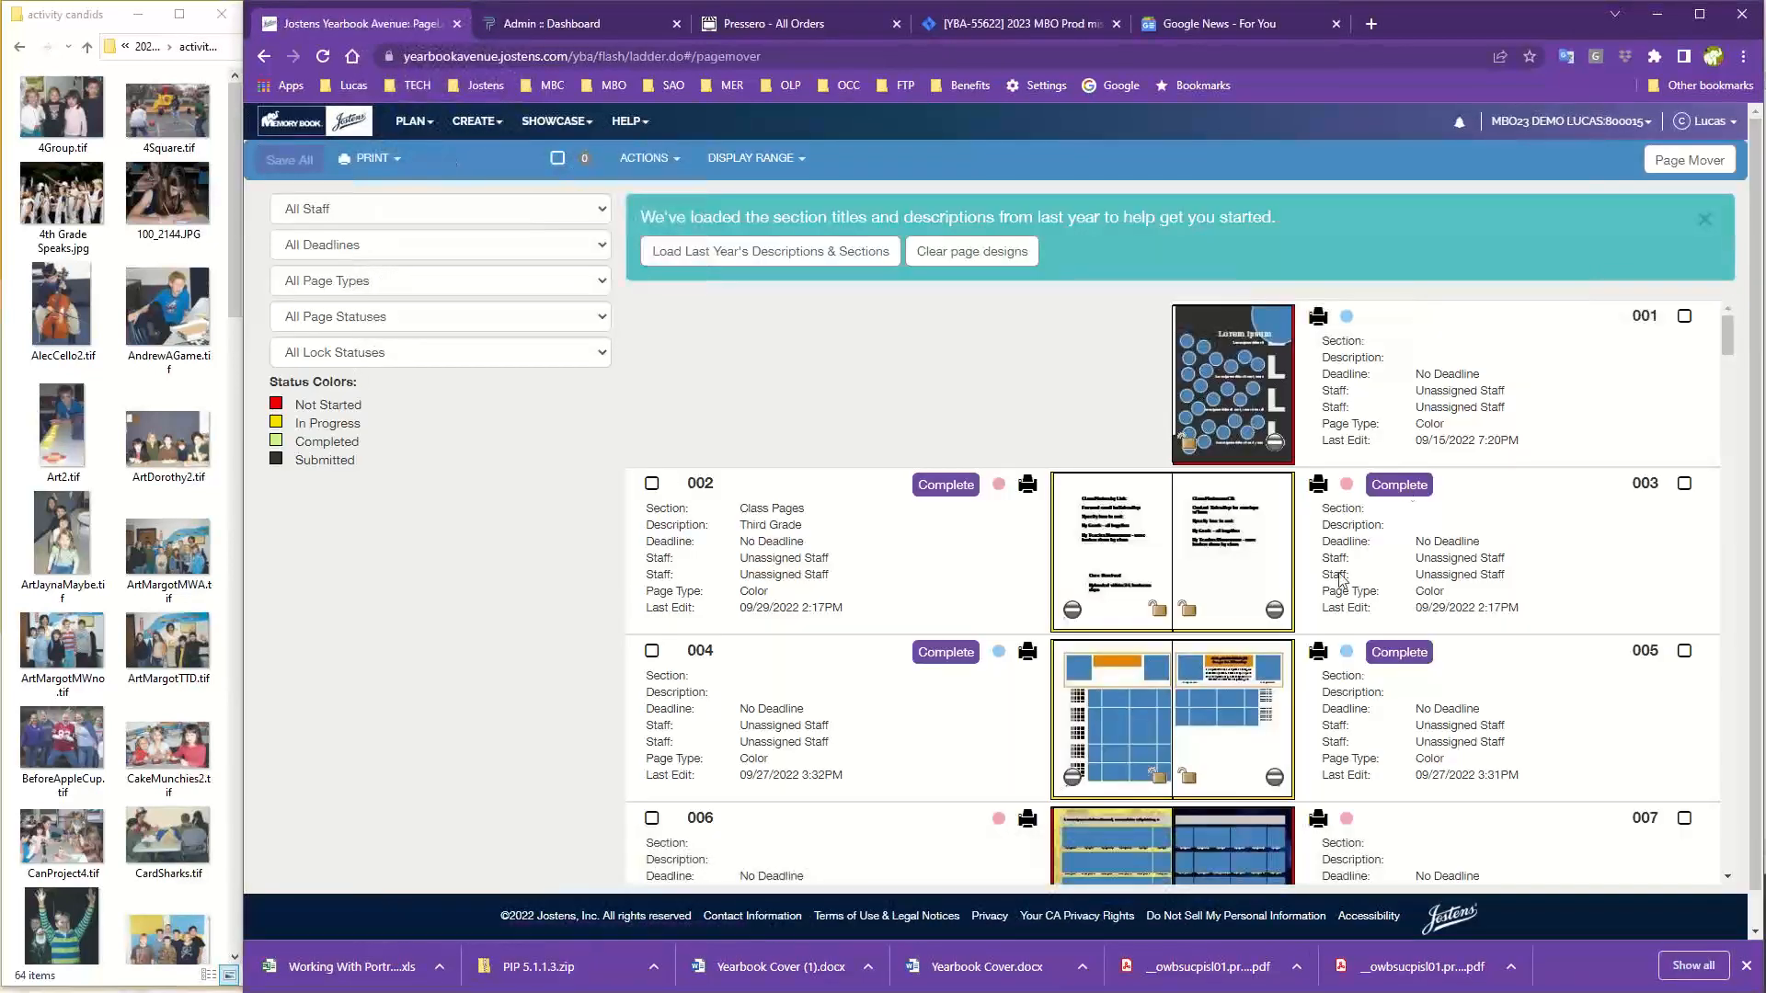
Open spread 002 (pages 2–3) with its class-photo instructions in the layout editor.
click(1152, 556)
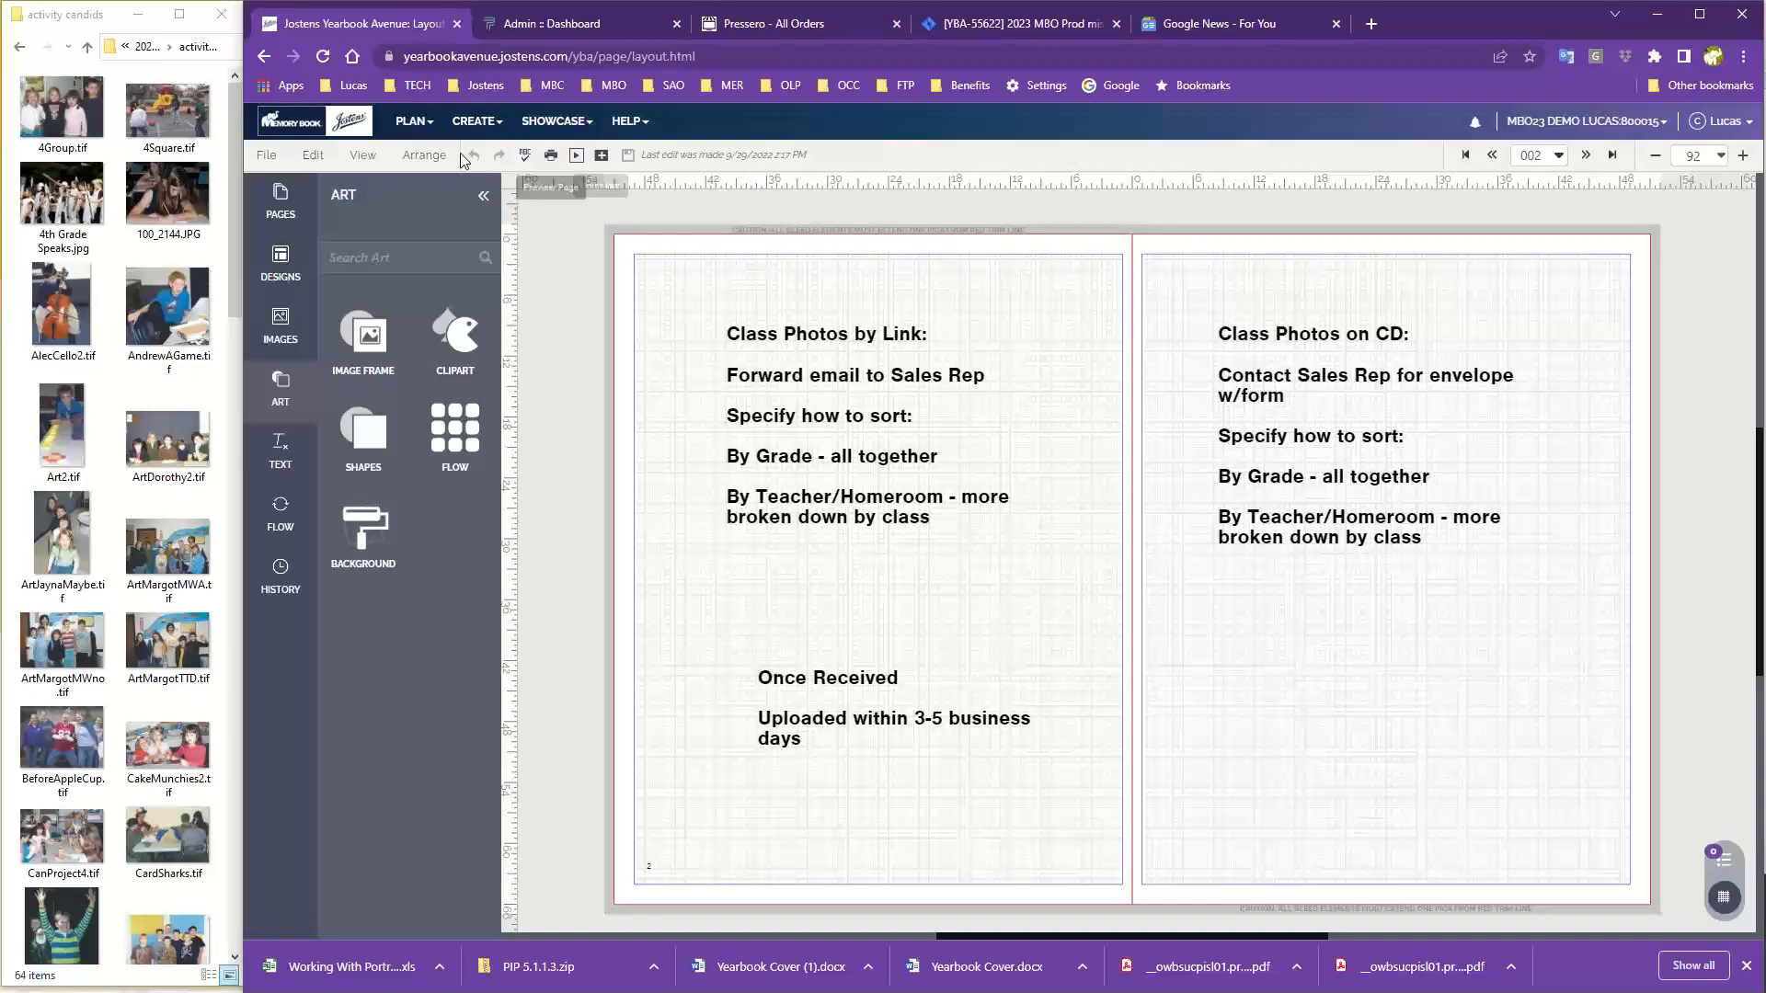
Open CREATE > Image Library and dismiss the Welcome notice to show the 37 Drake-4 portraits.
click(470, 125)
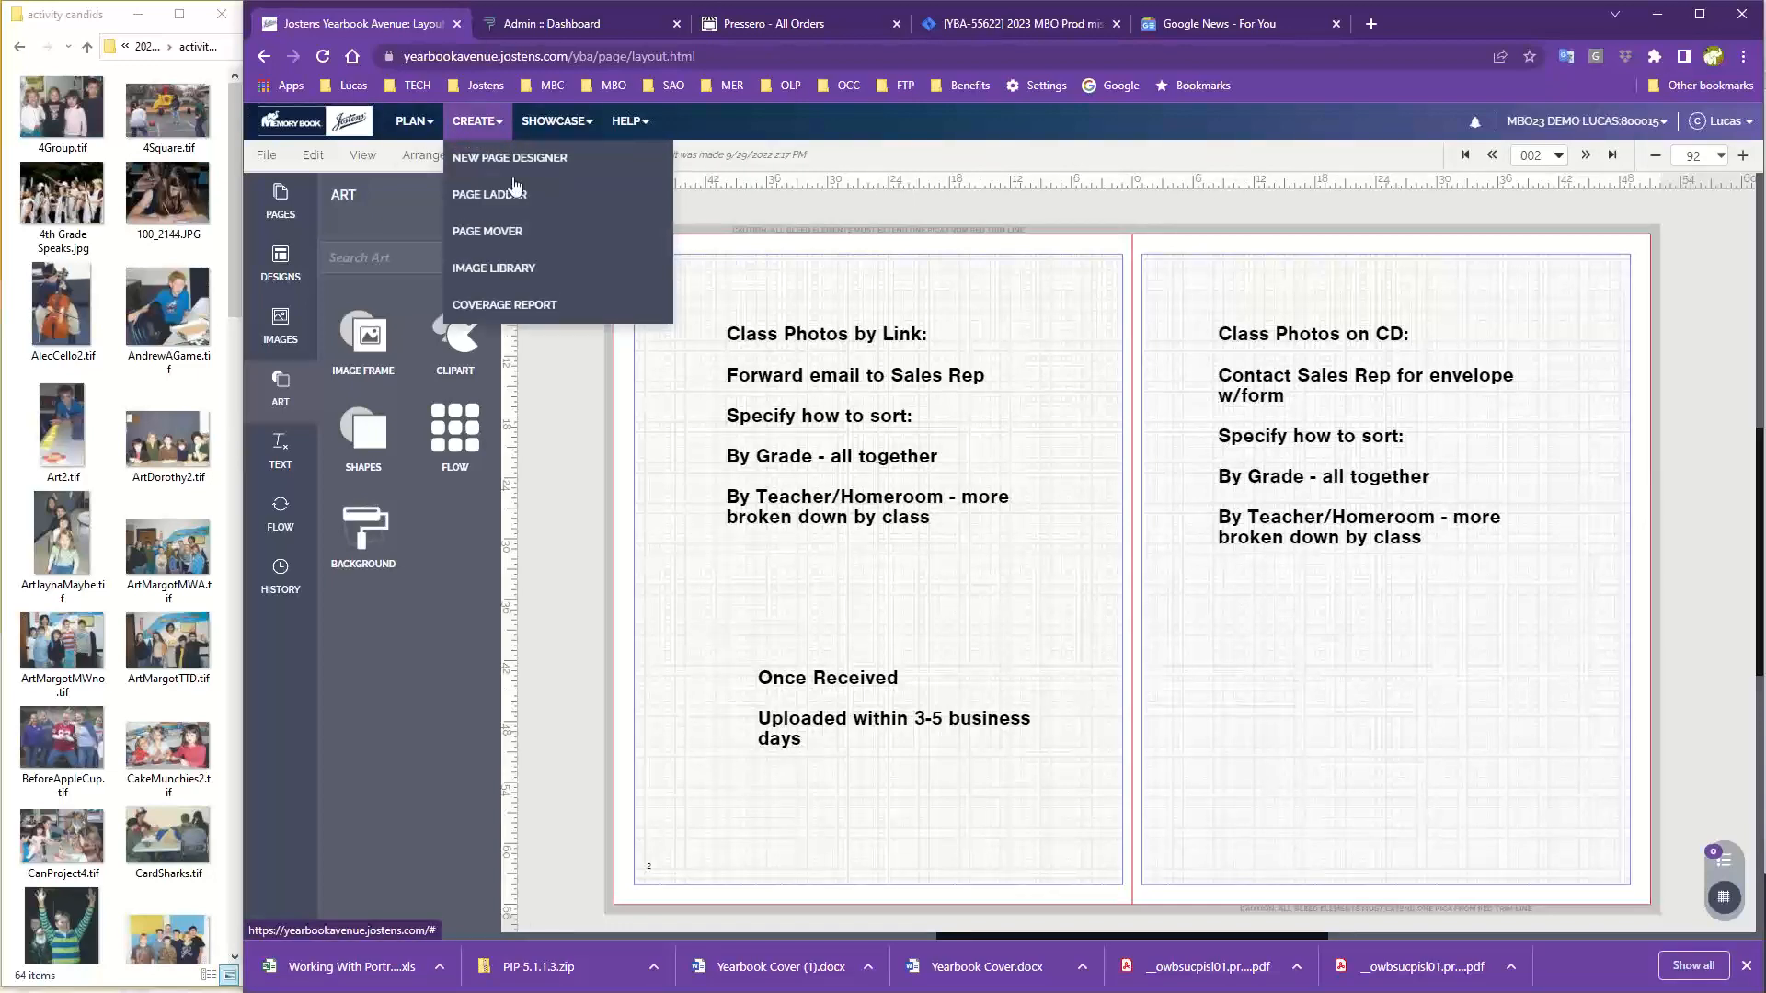
click(491, 272)
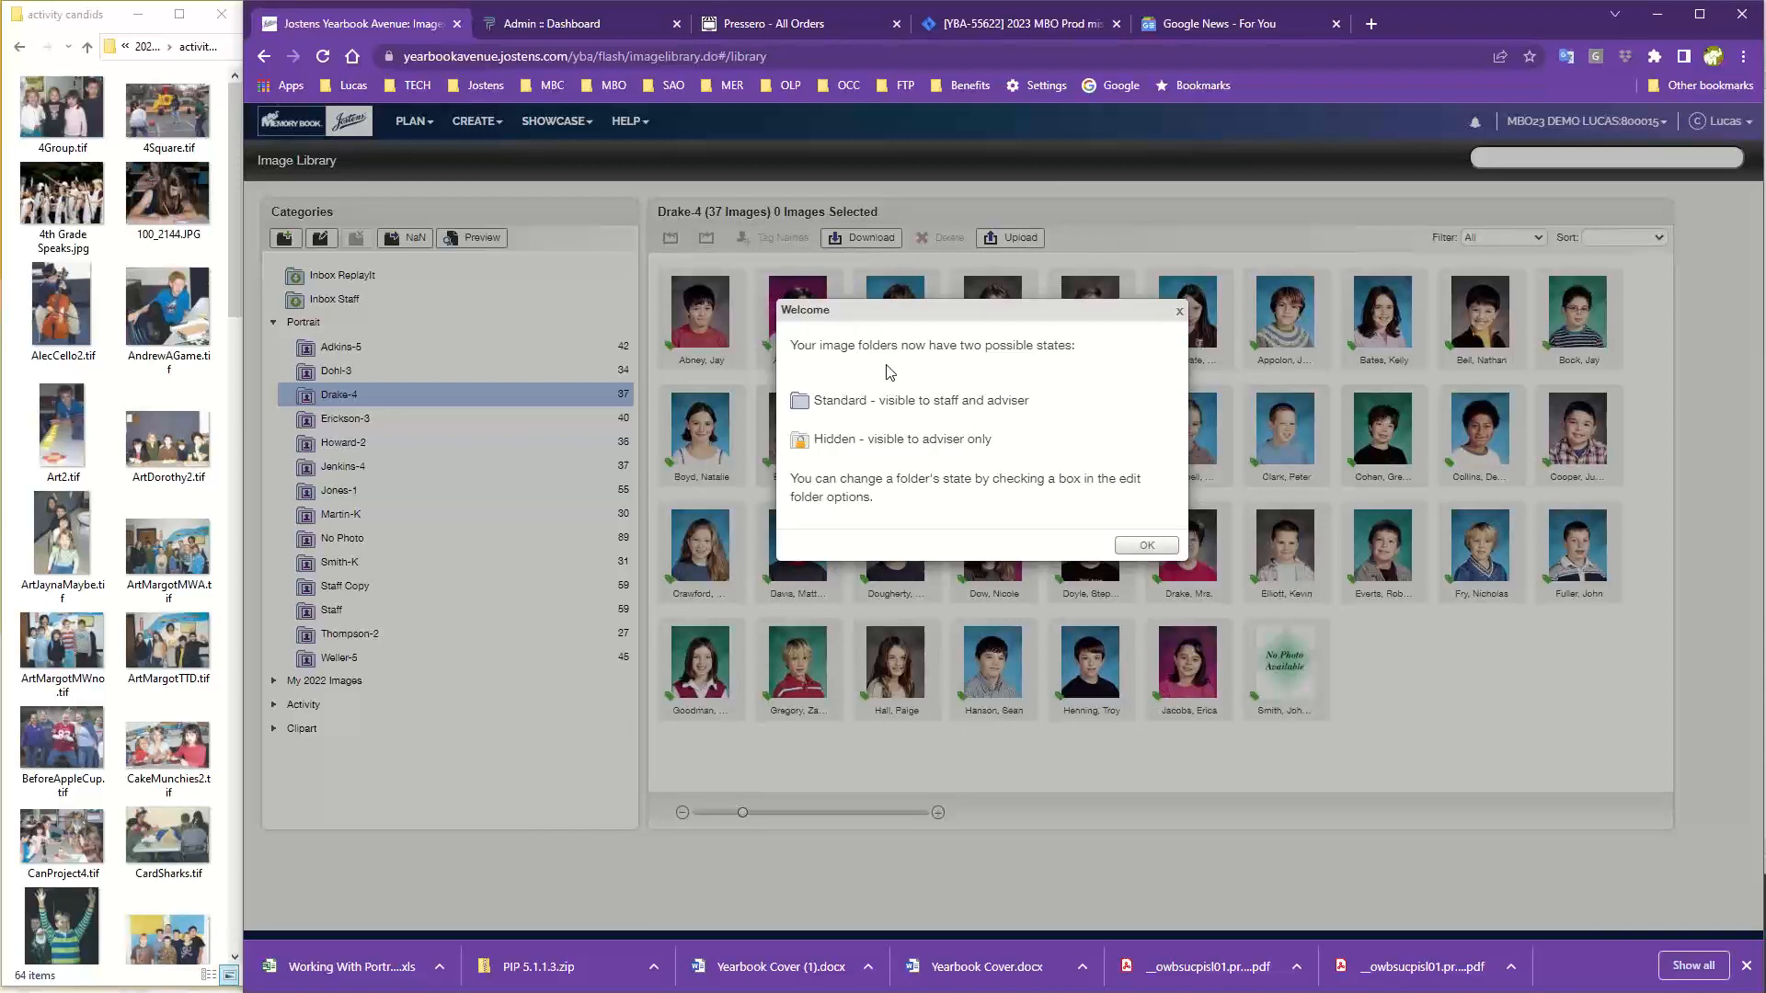
click(1146, 546)
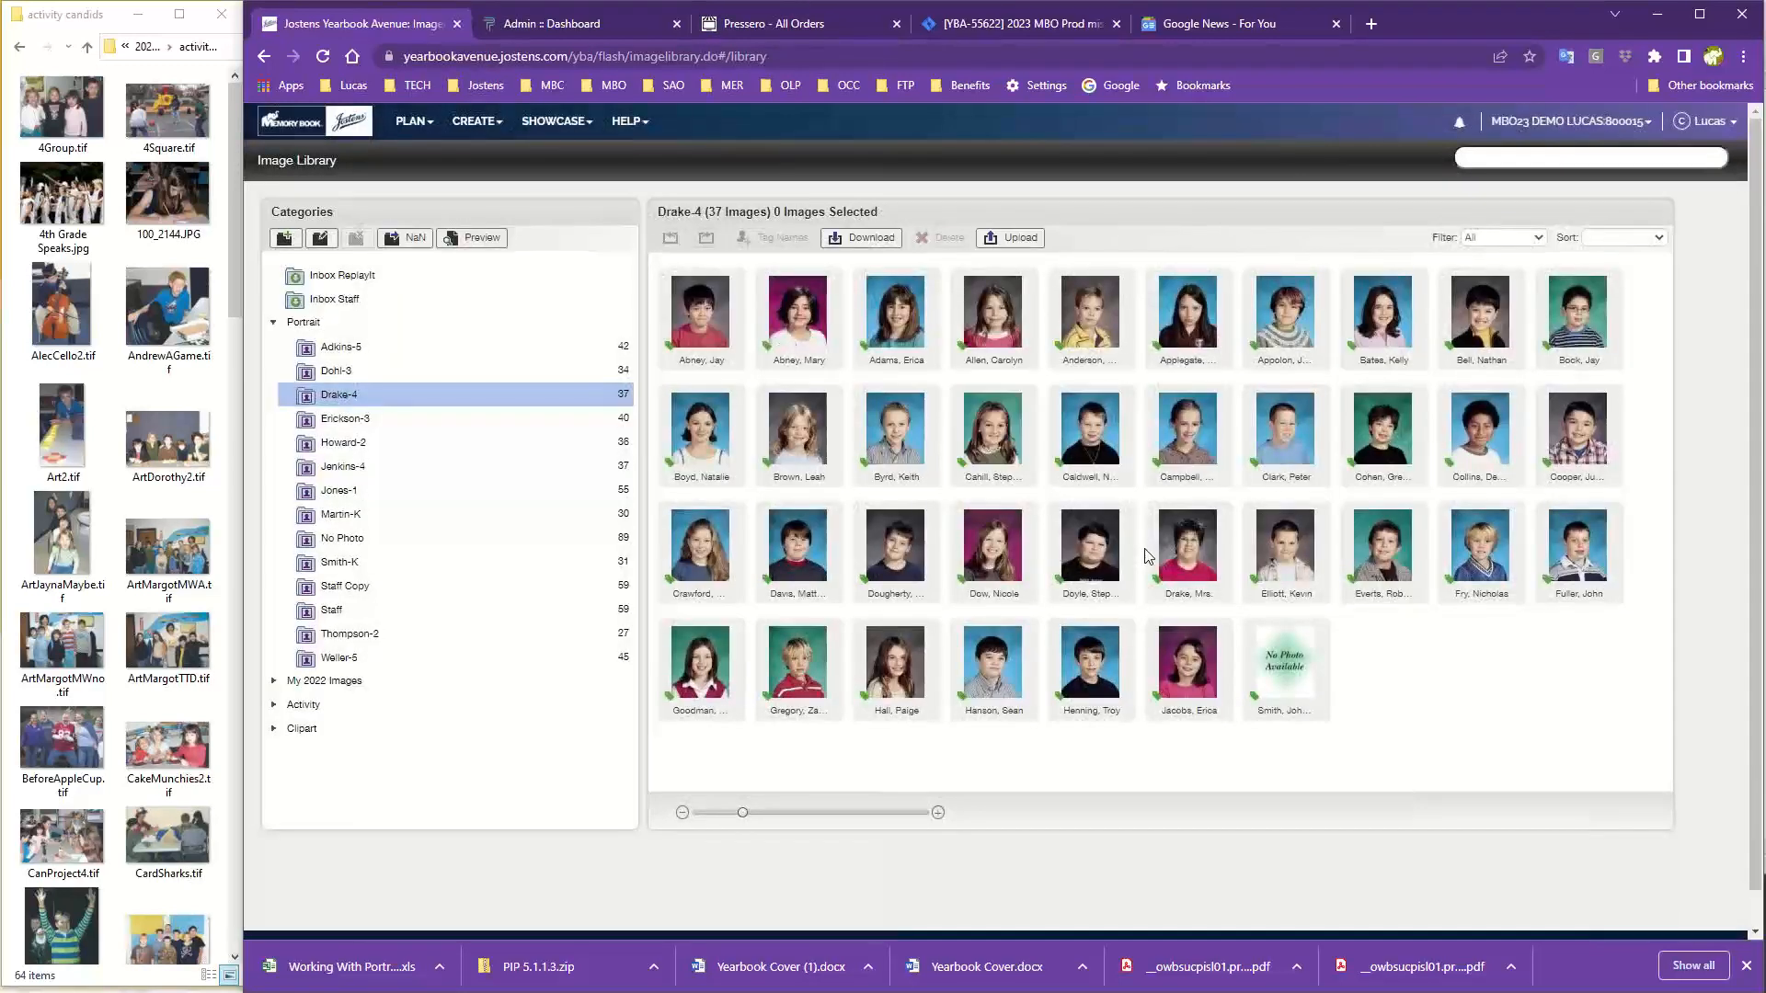
Collapse the Portrait category in the Categories panel, leaving 0 images listed at that level.
click(273, 321)
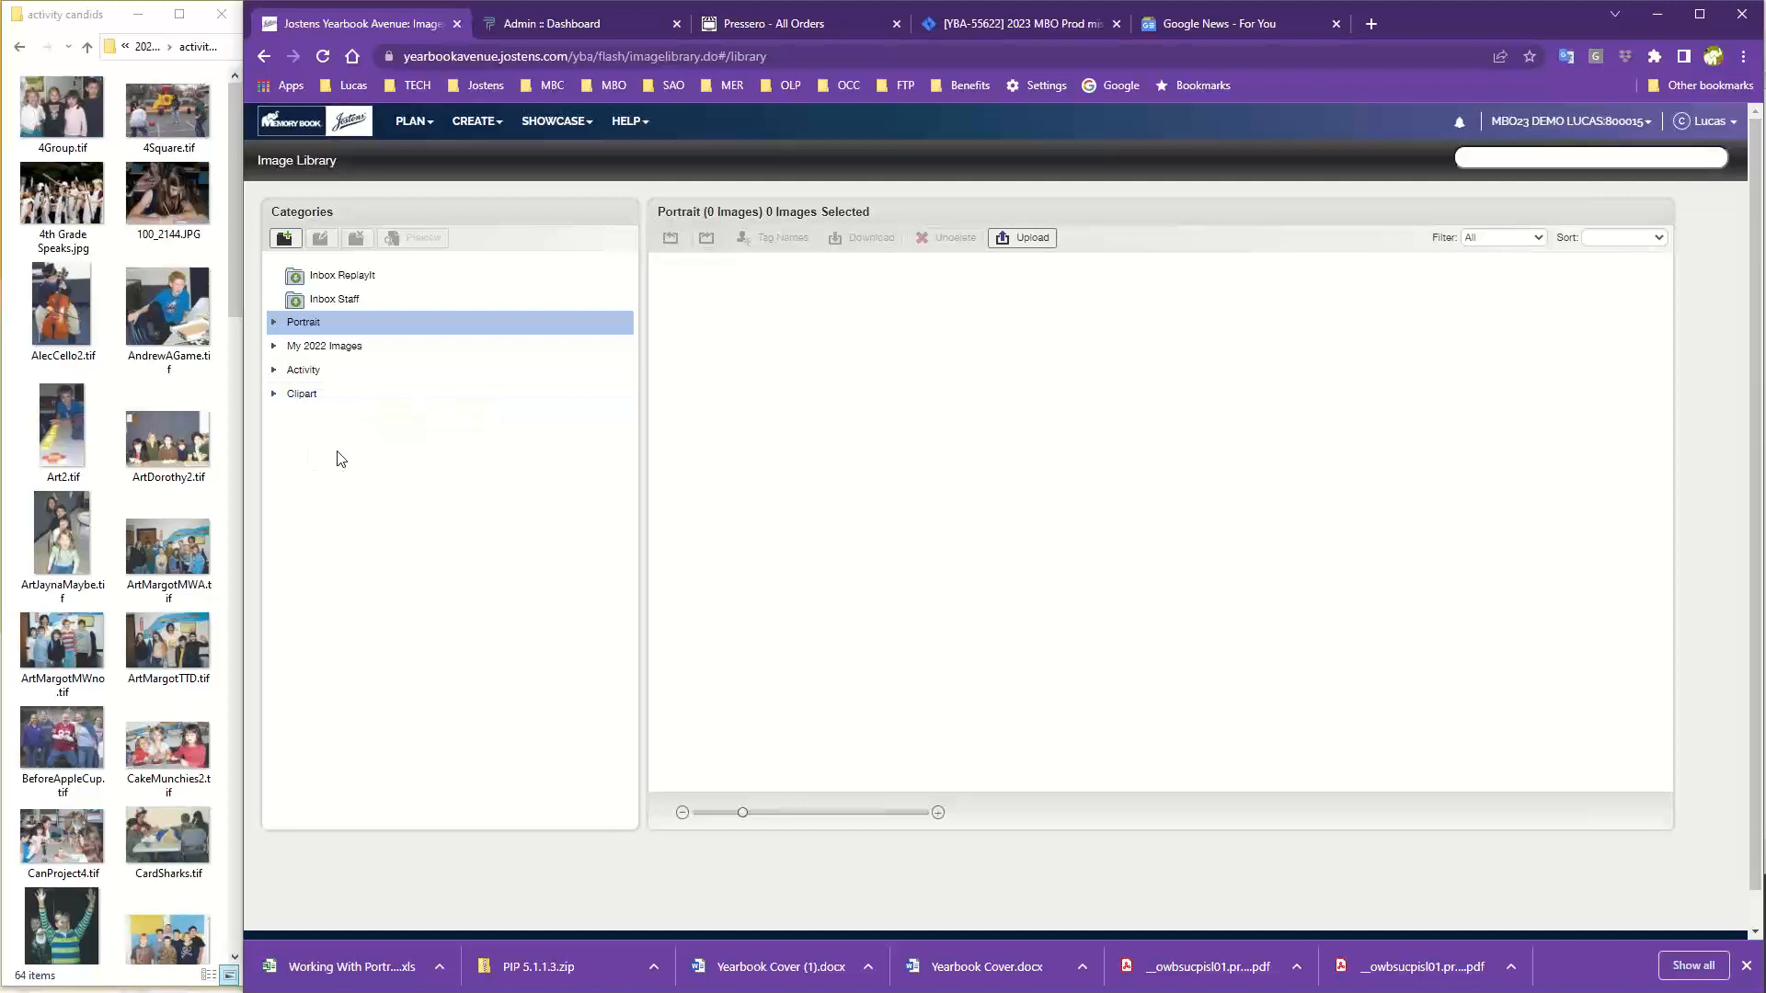
Expand the Portrait category and select the Adkins-5 folder with its 42 student photos.
click(274, 324)
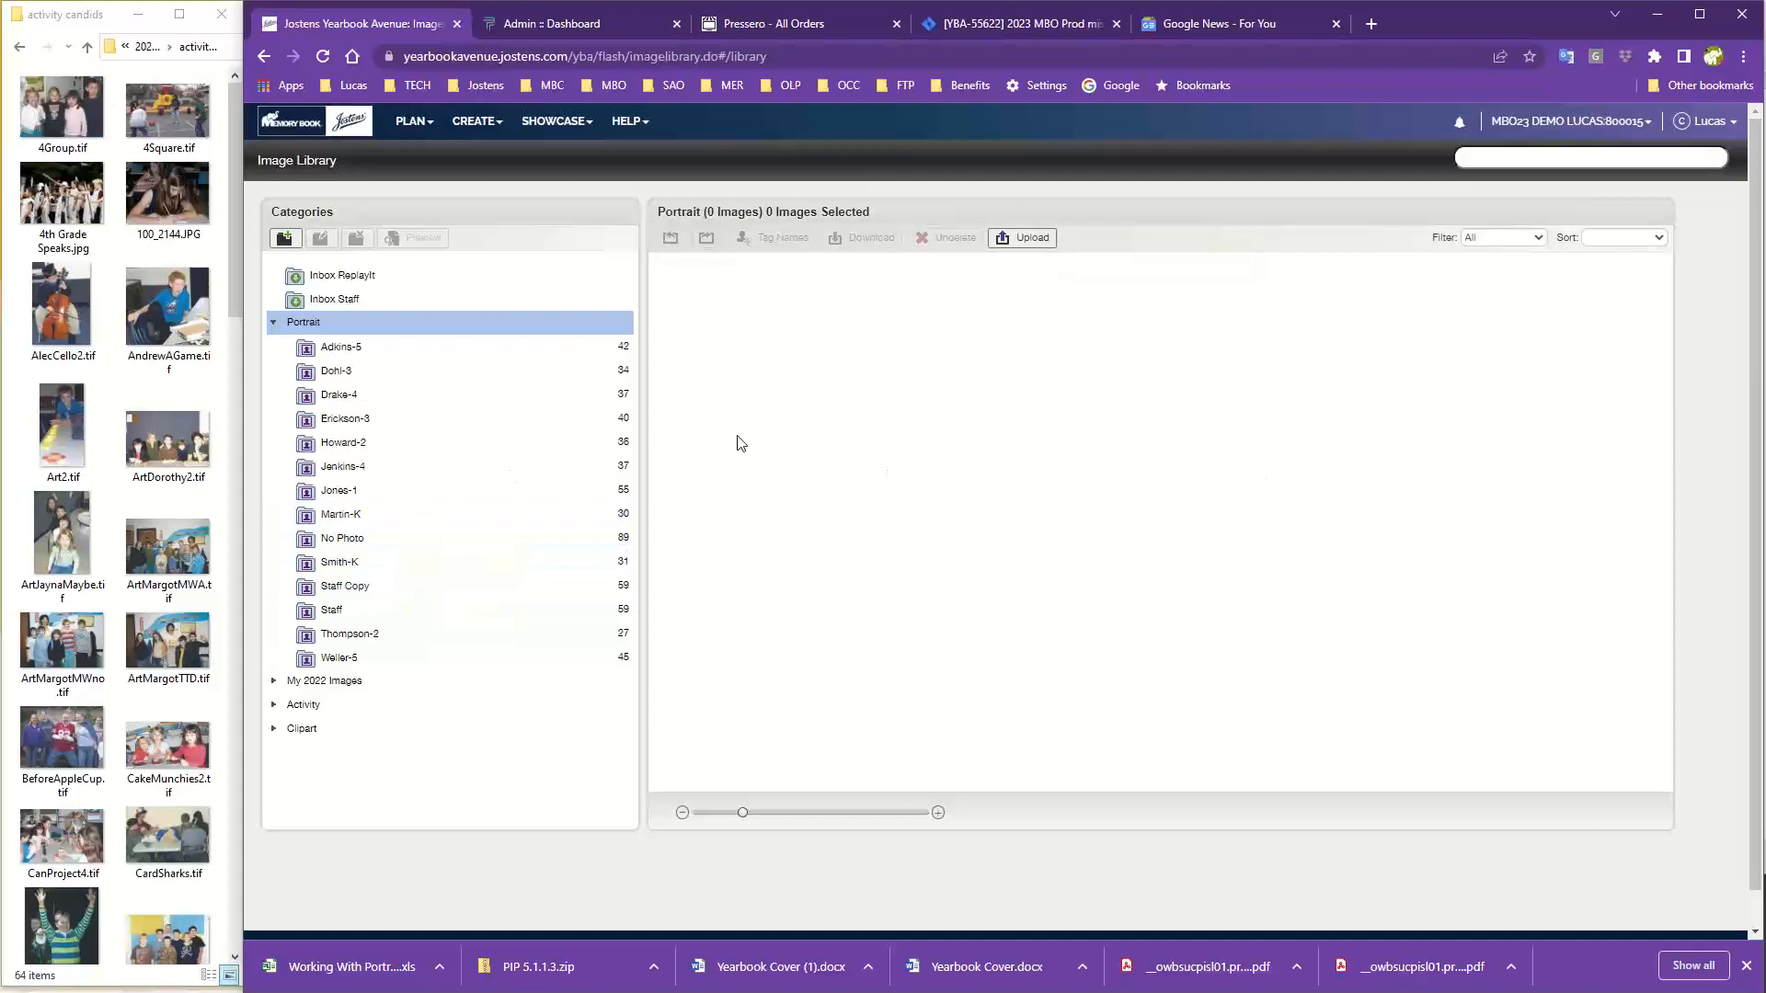
click(344, 352)
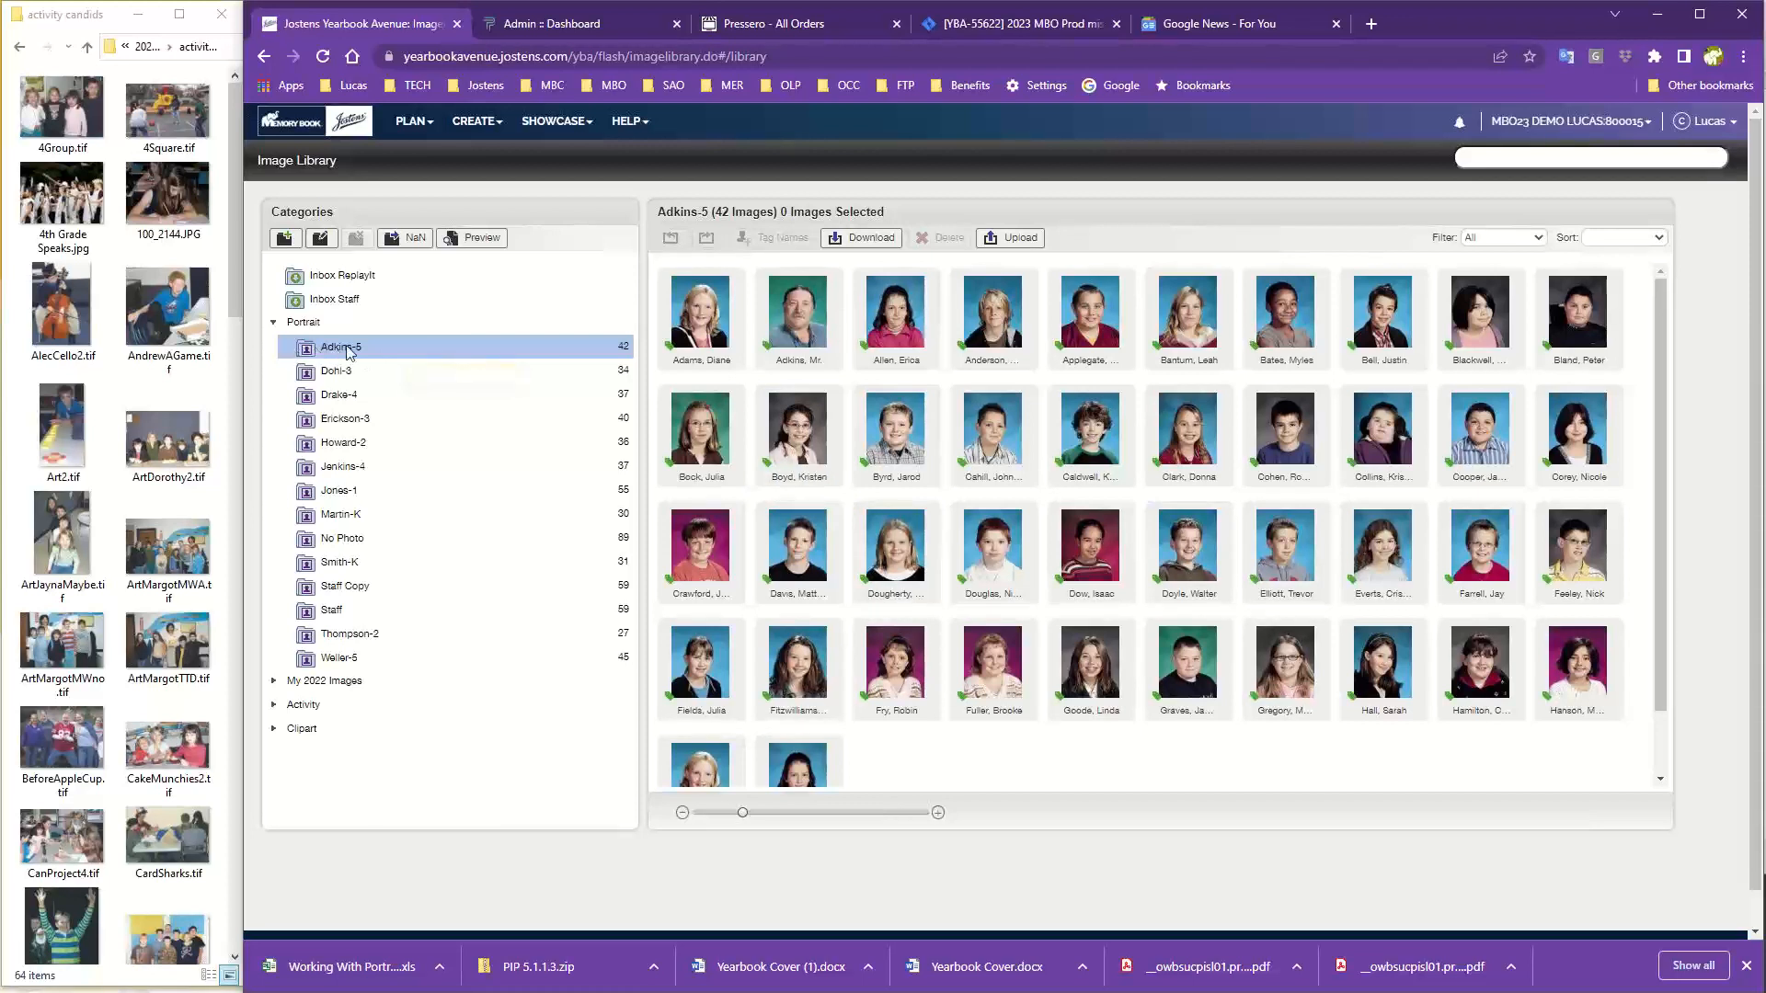
Preview the Adkins-5 folder as a 3-page PDF contact sheet in a new tab.
click(480, 238)
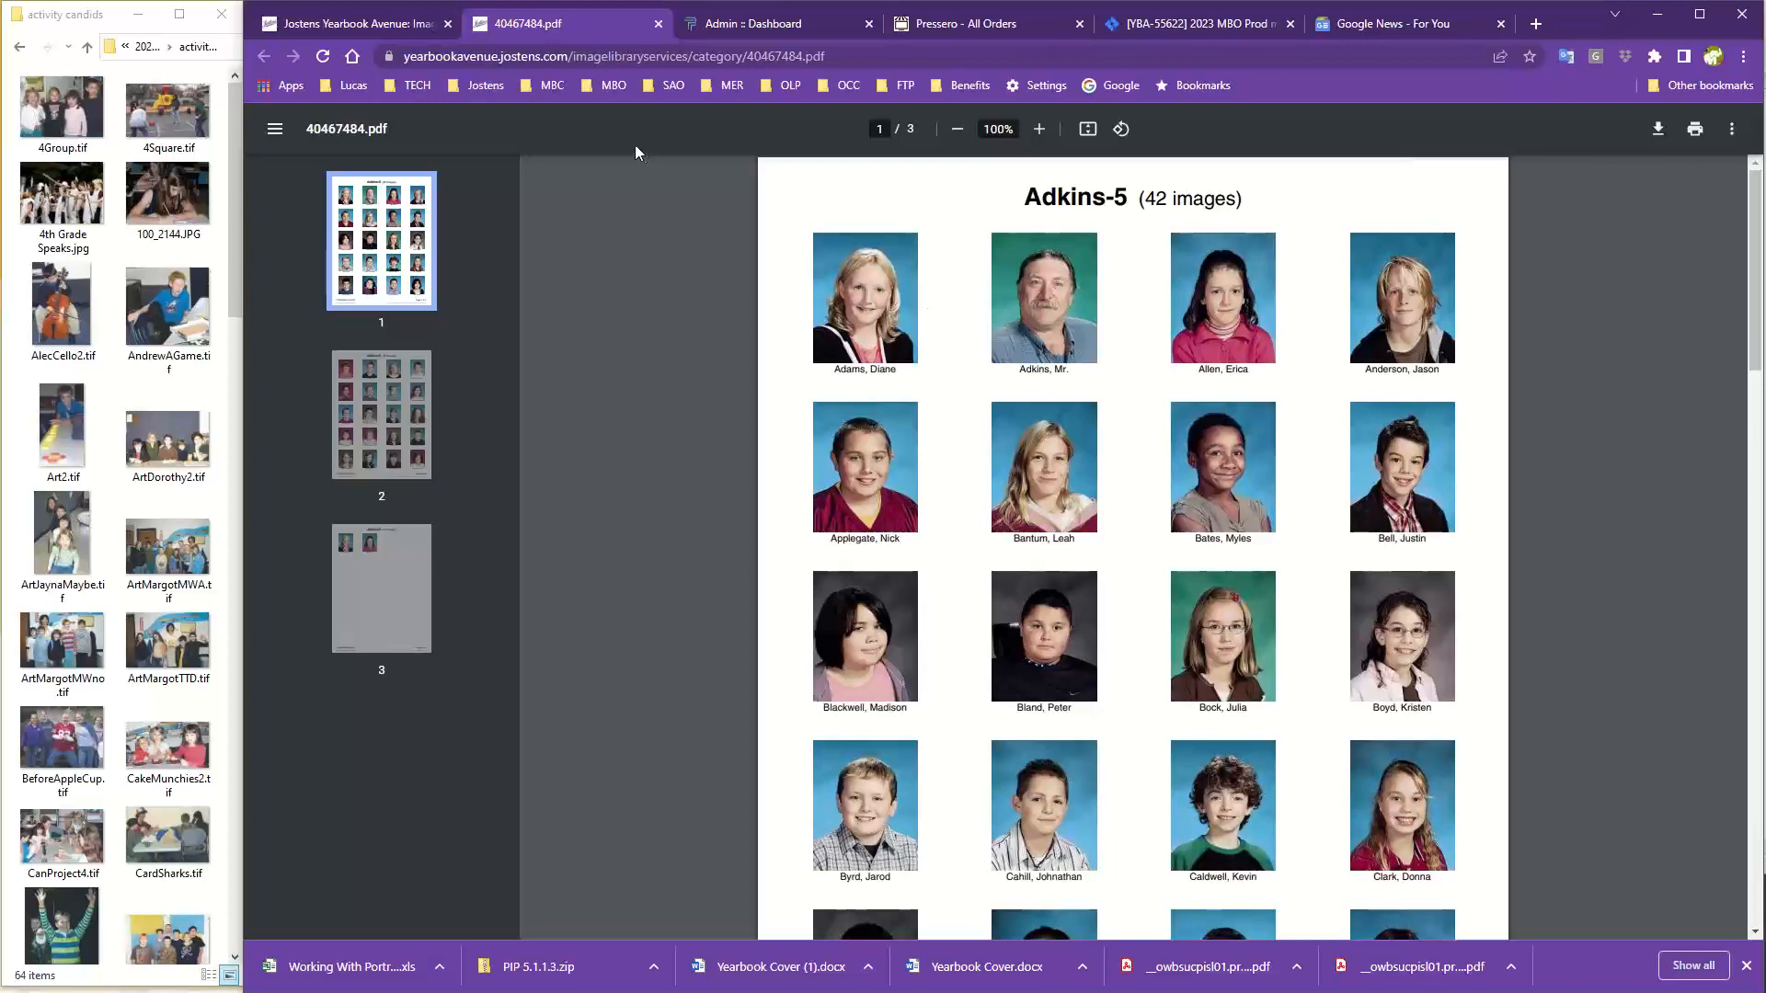
Close the 40467484.pdf tab to return to the Image Library.
click(657, 25)
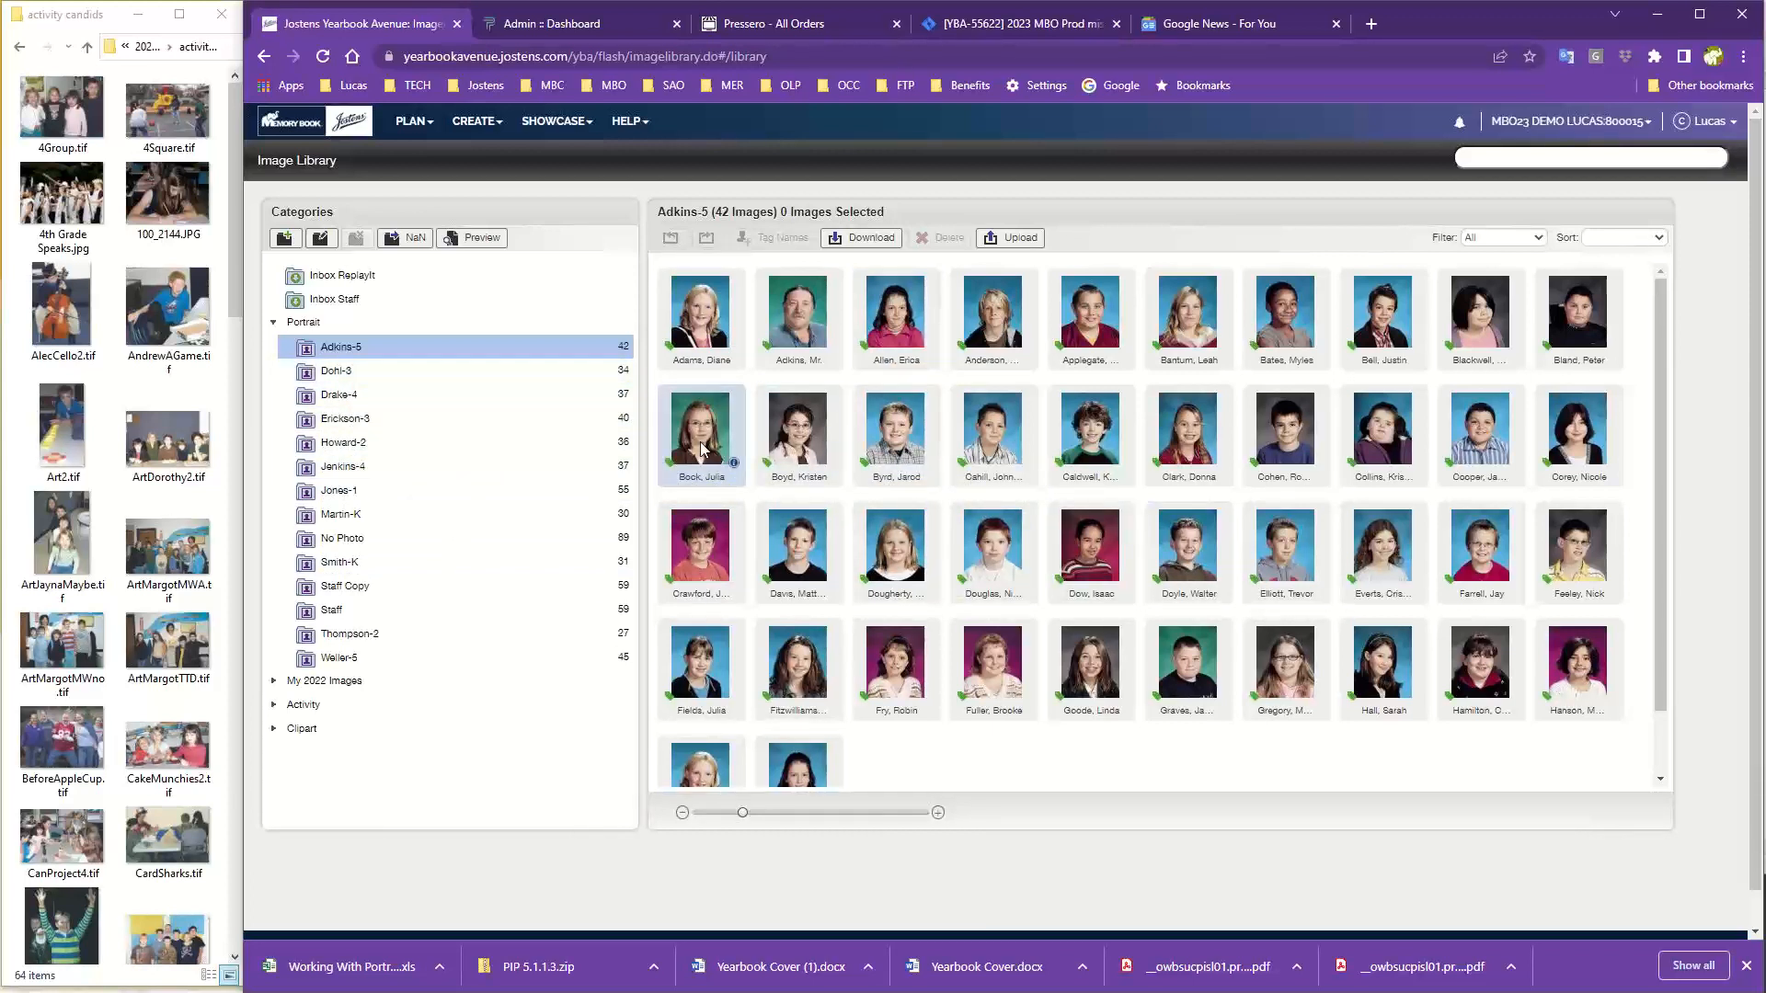
Drag the misfiled portrait from Adkins-5 onto Drake-4 and select Drake-4, now 41 and 38 images.
drag(701, 449, 337, 397)
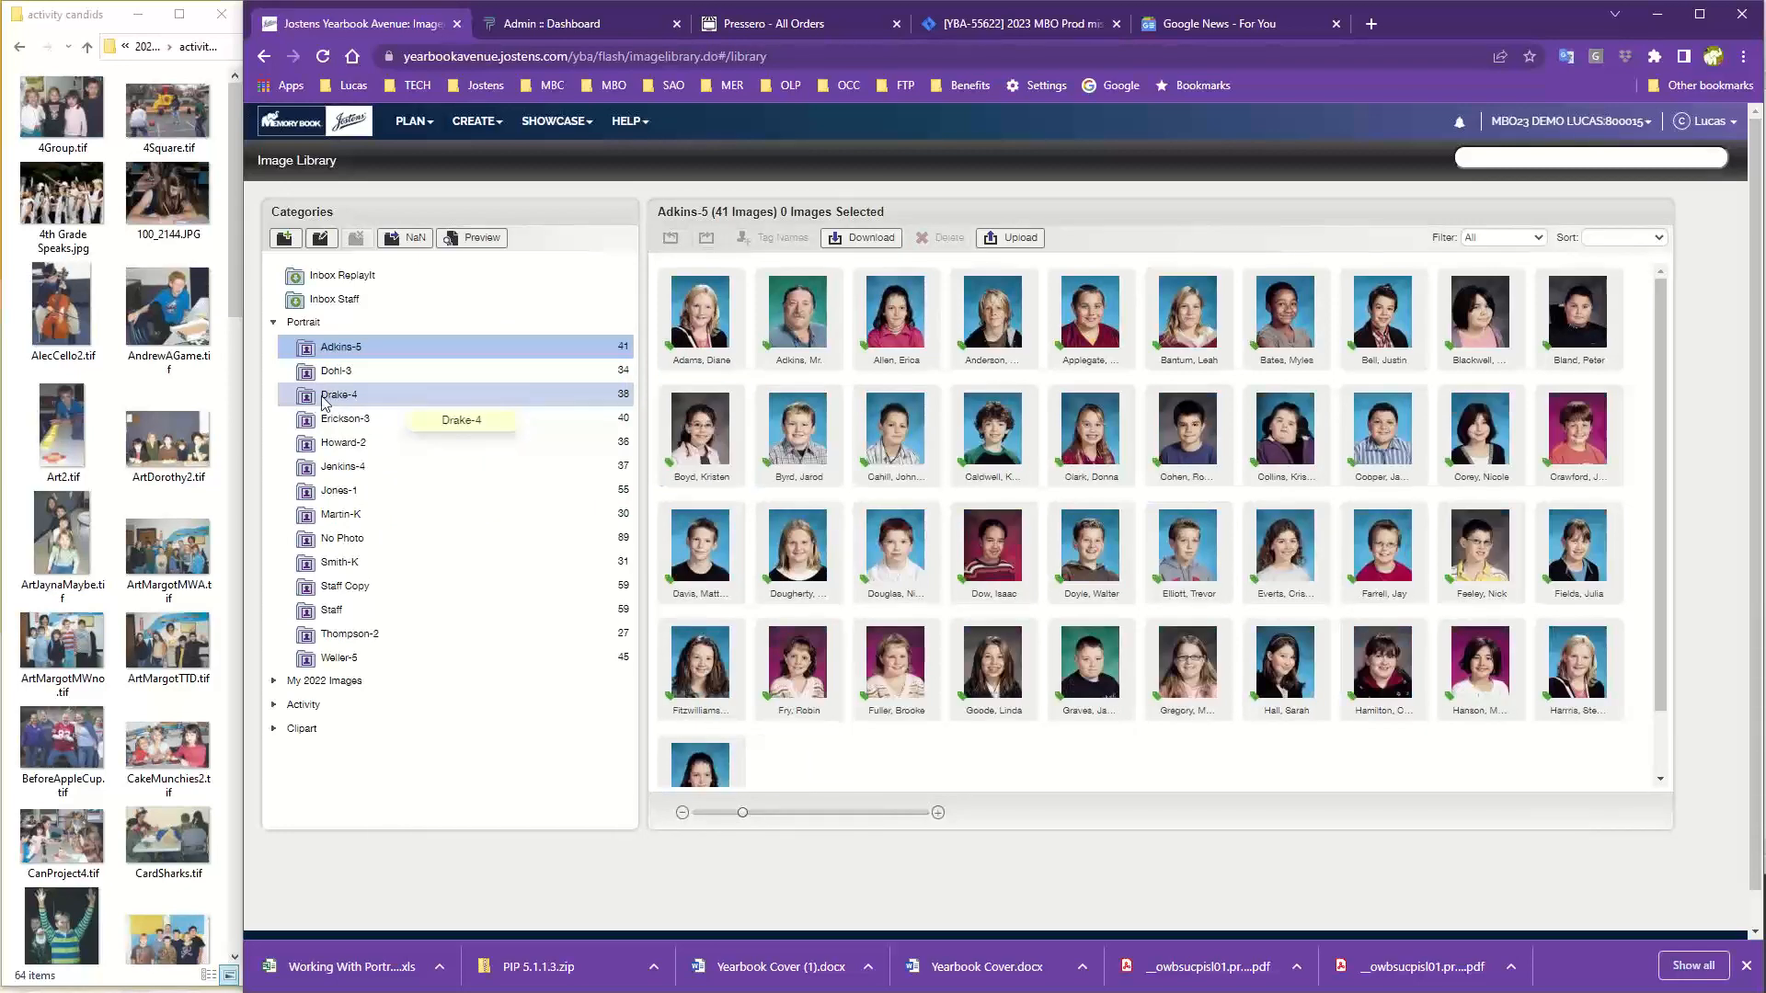
click(324, 396)
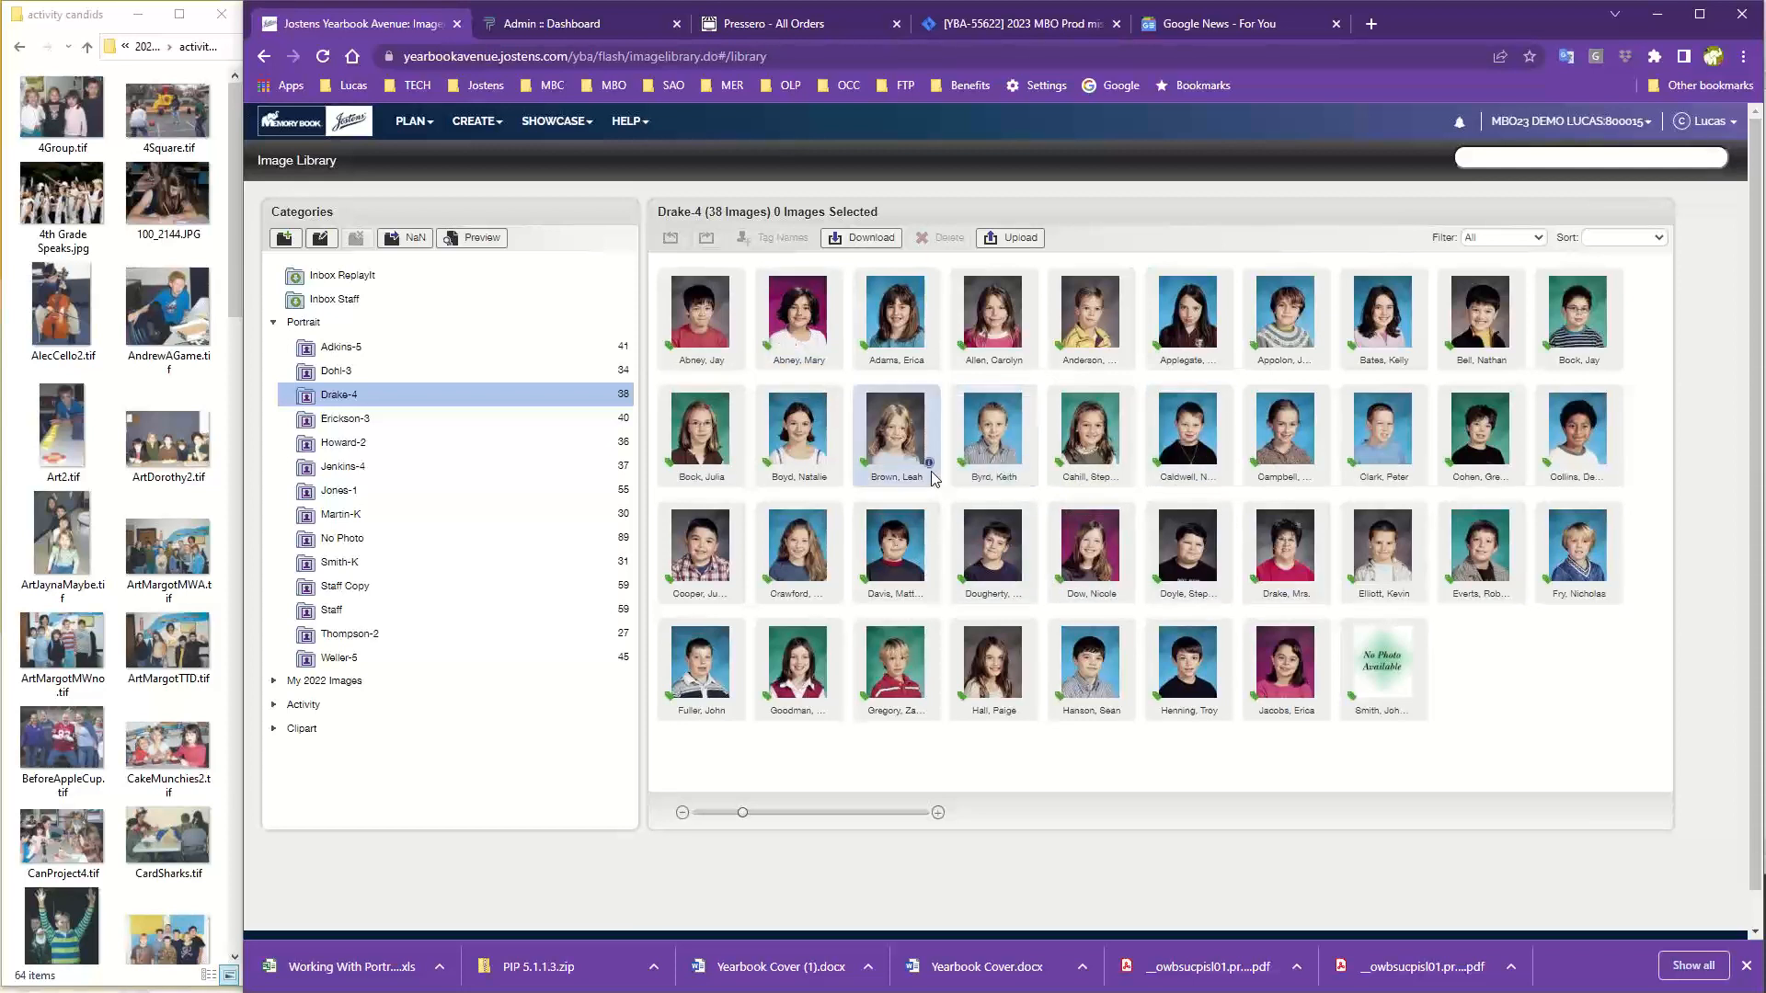
Open the CREATE menu after reviewing the 38 Drake-4 portraits.
click(478, 128)
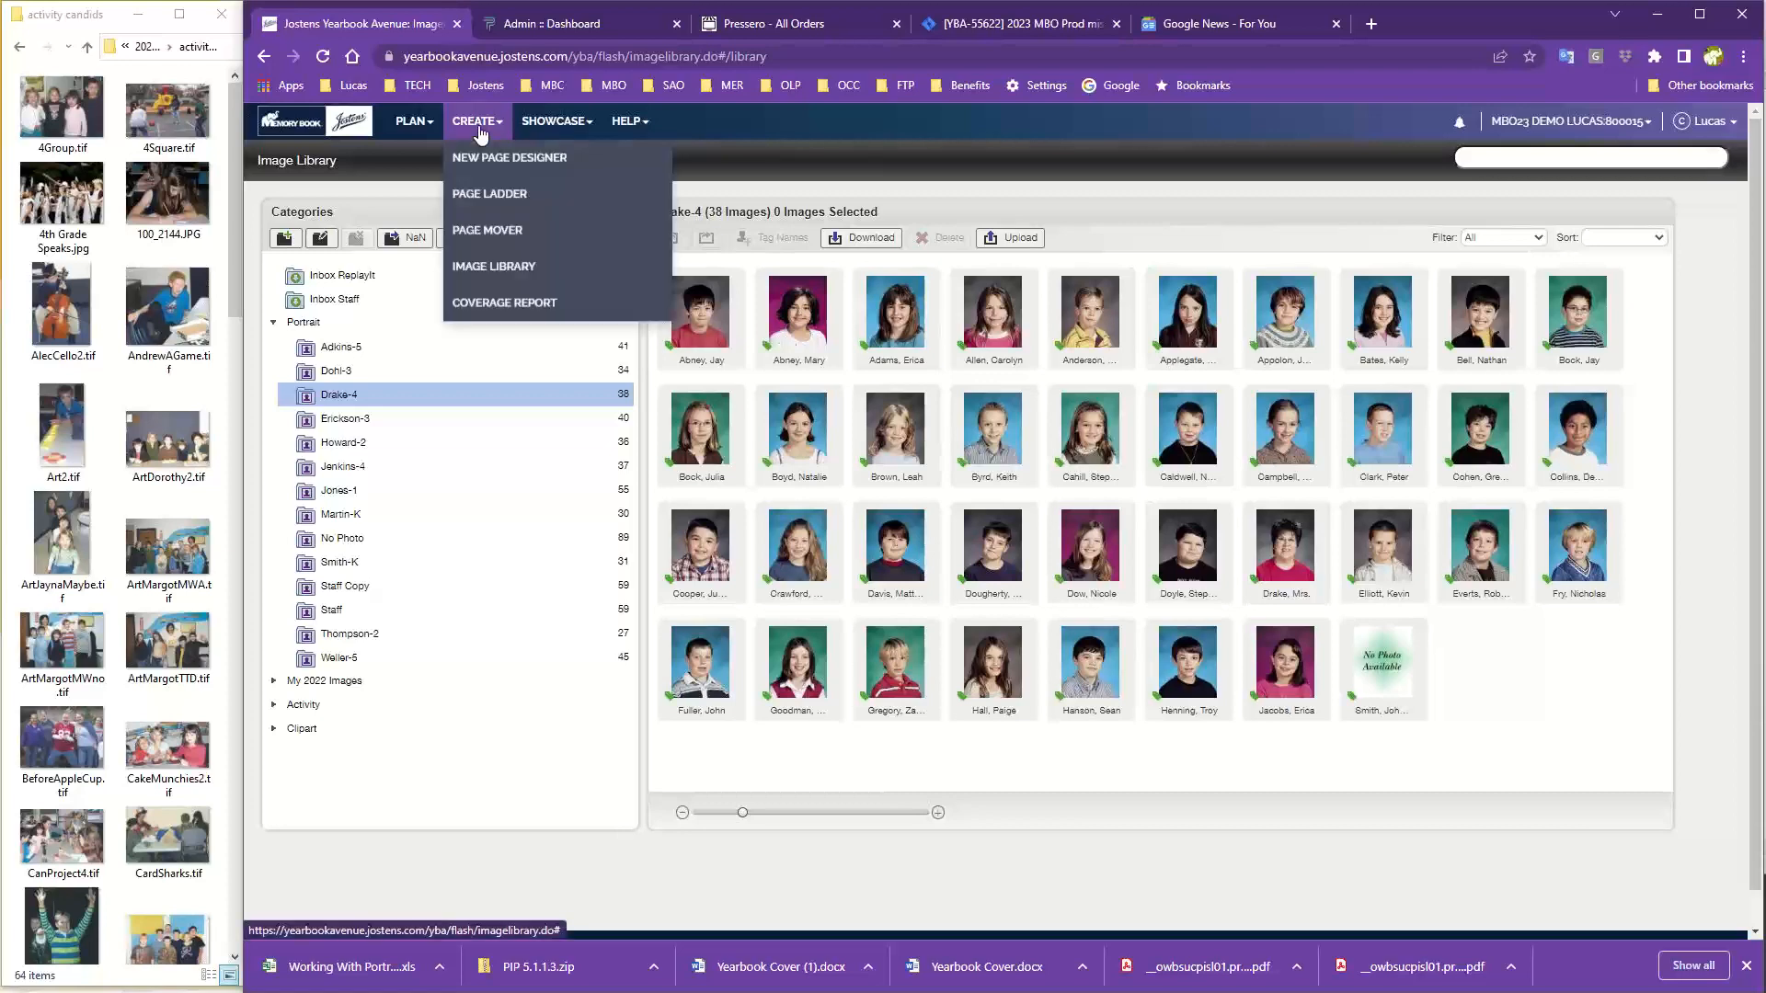
Open the Coverage Report and scroll through the 404-student table and back to the top.
click(511, 311)
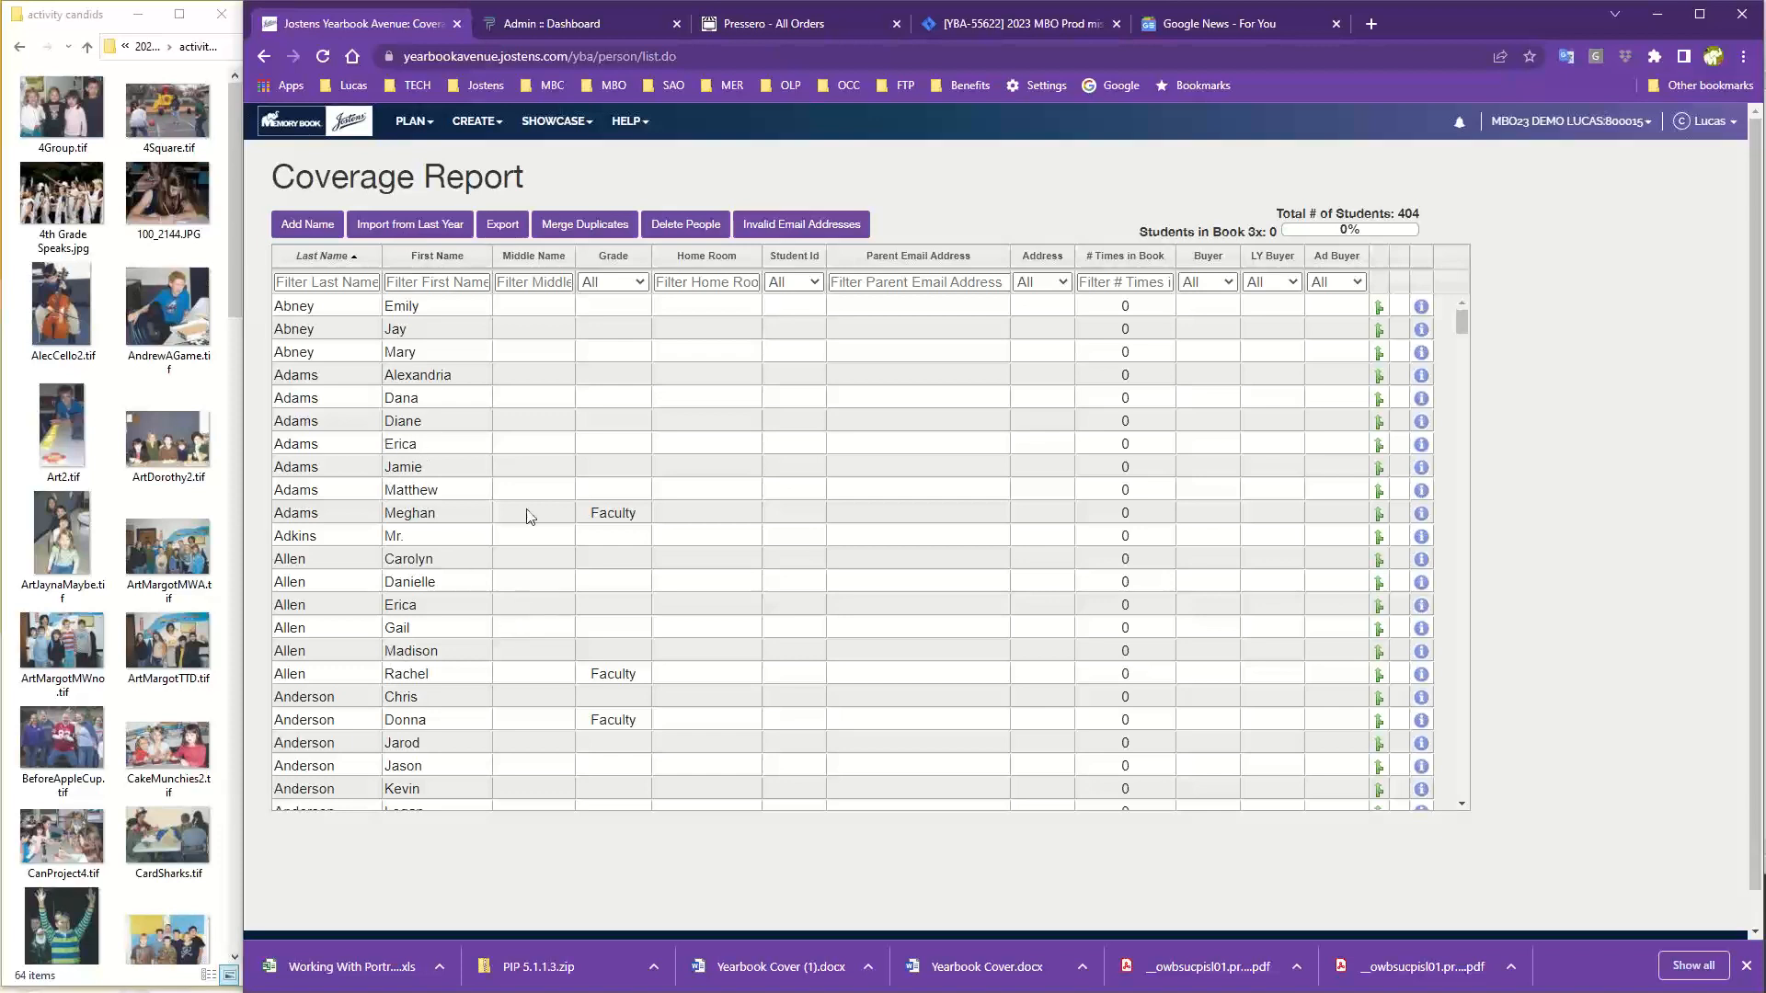
scroll(504, 574, down, 7)
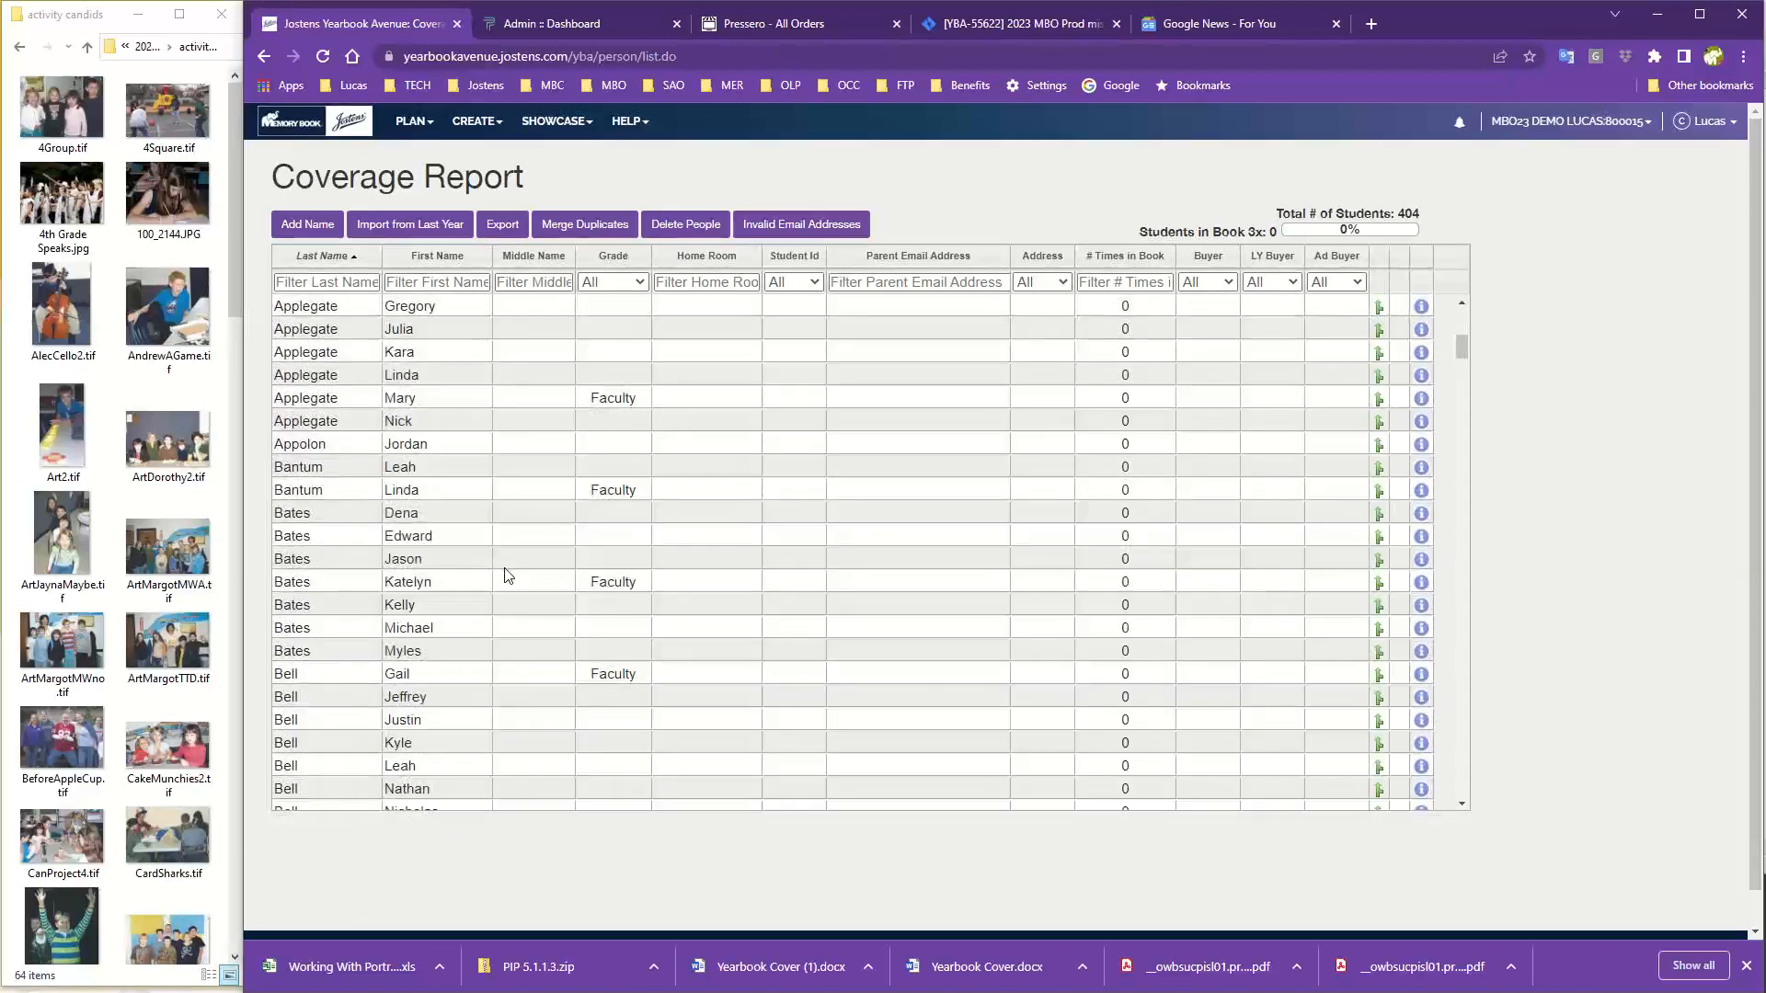
scroll(504, 575, up, 7)
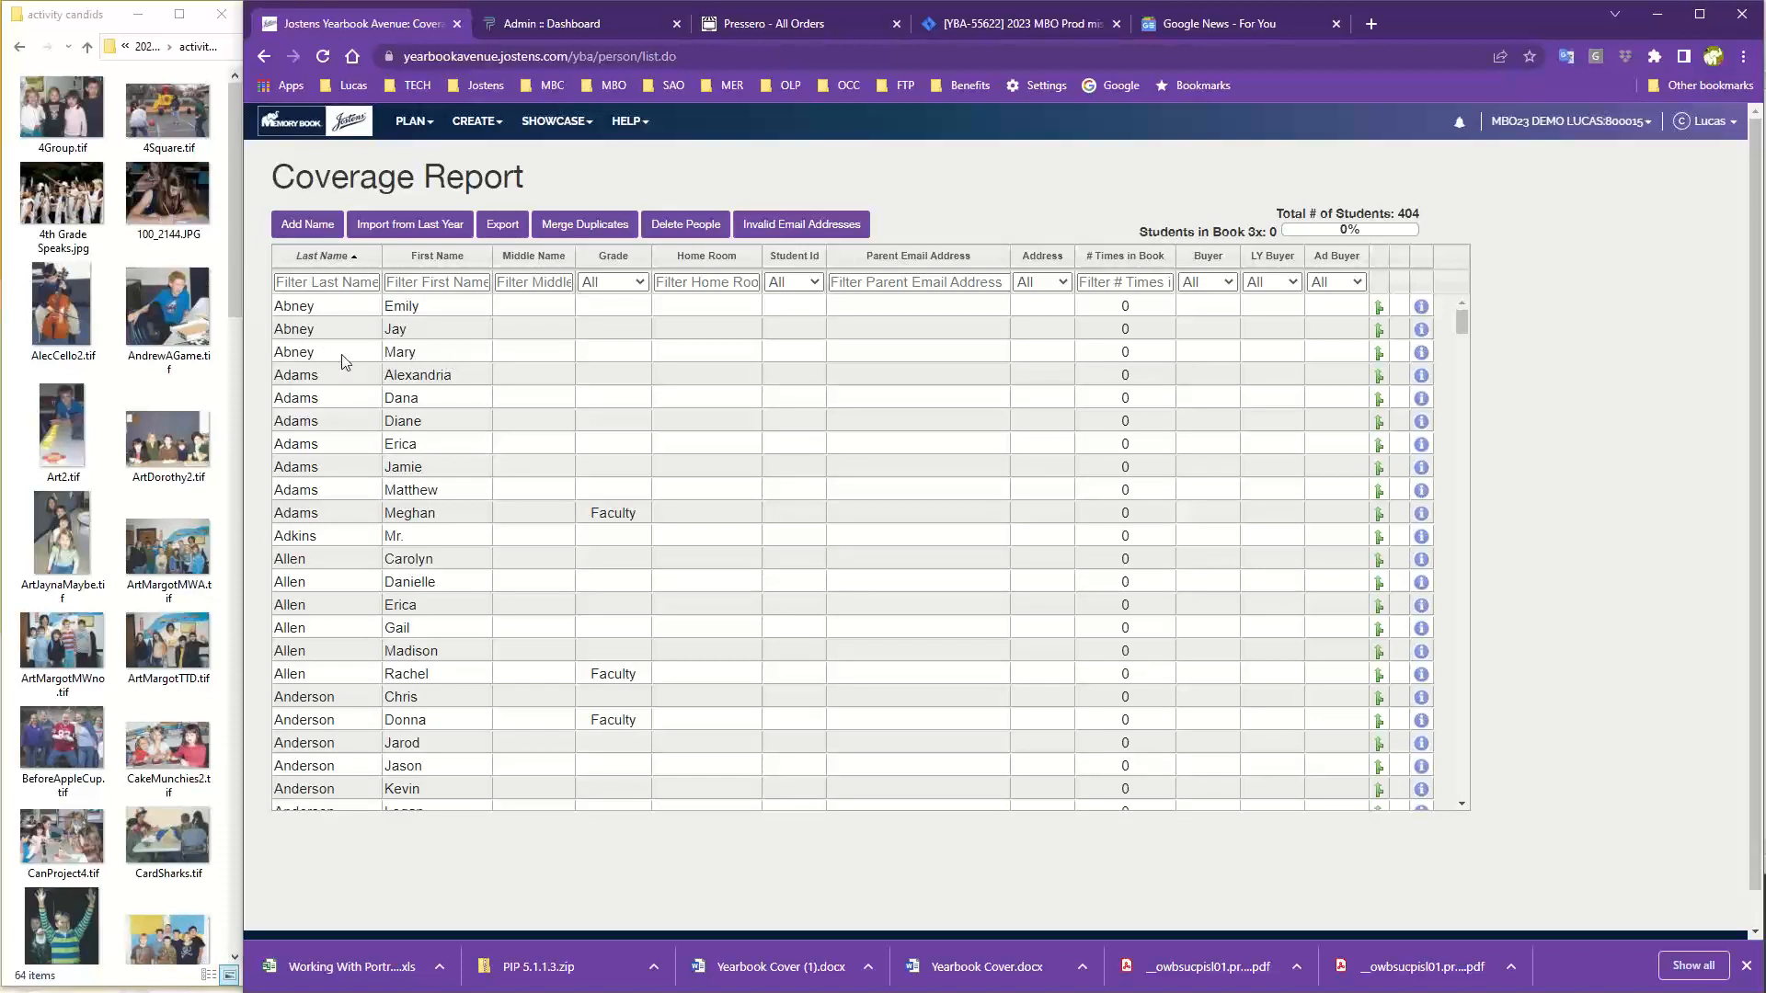
Correct the third student's first name so it ends in 'lee'.
double_click(463, 350)
click(464, 351)
key(BackSpace)
text(lee)
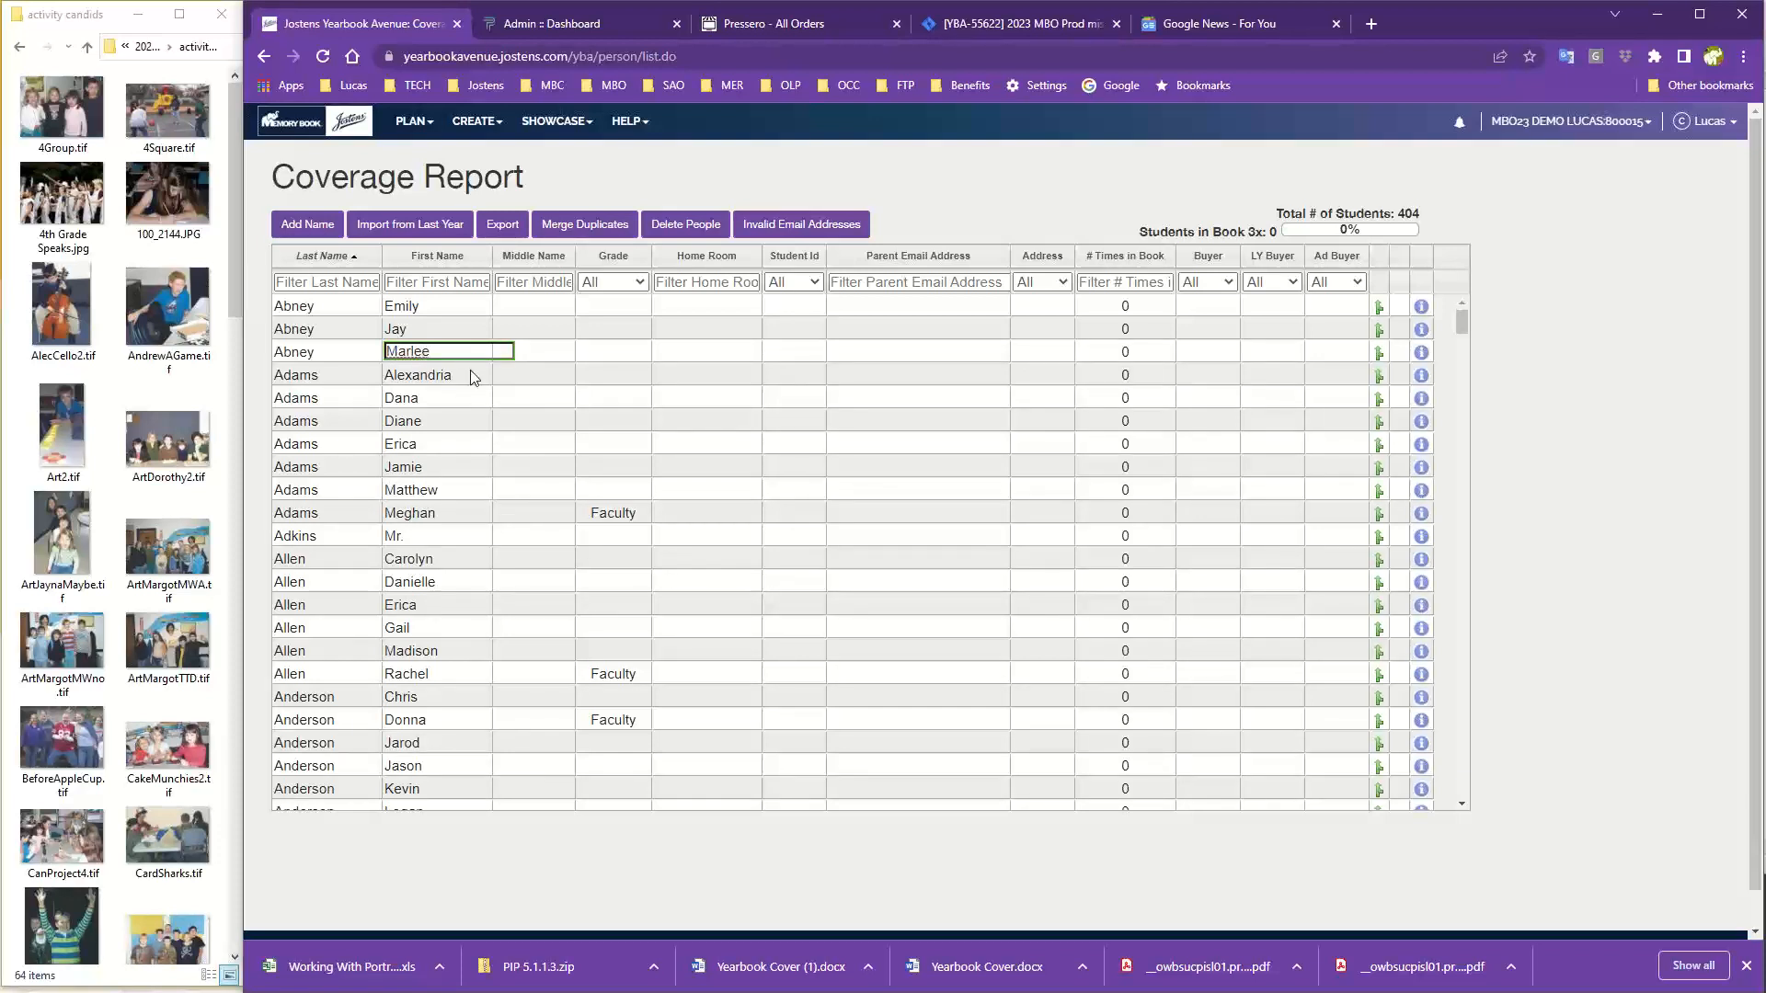
click(471, 373)
click(471, 394)
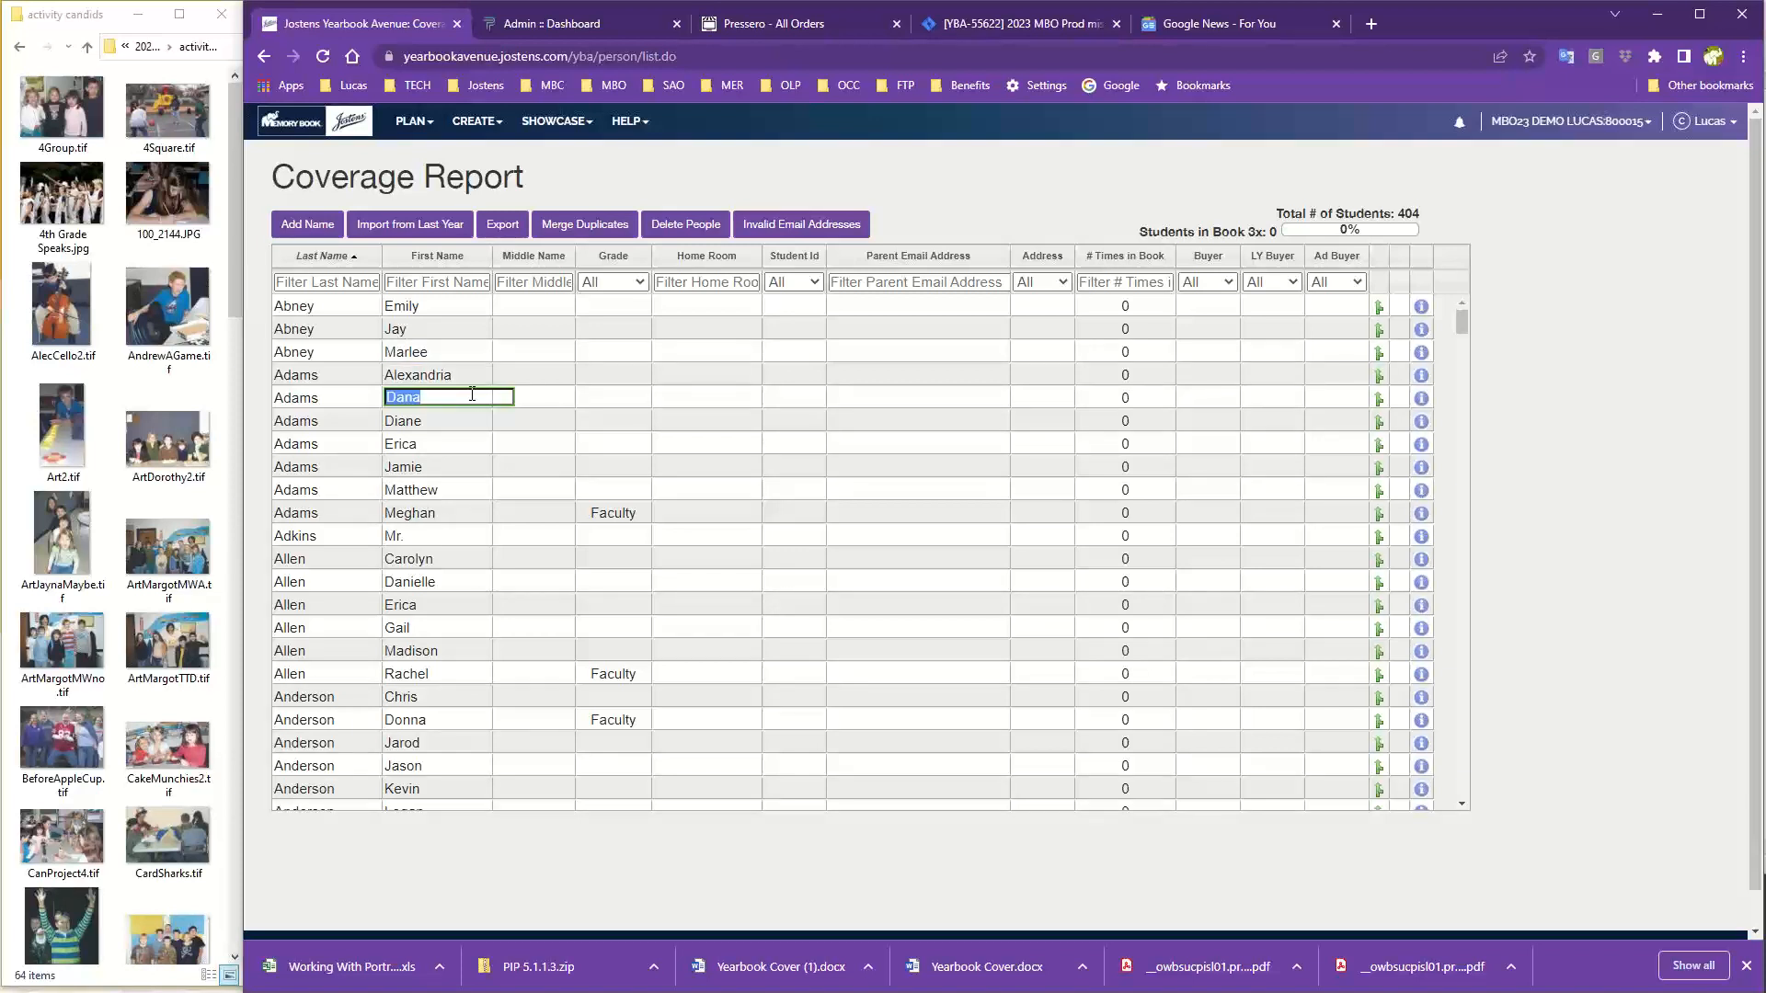
Select another student's first and last name, then go to the Delete People page.
scroll(465, 464, down, 3)
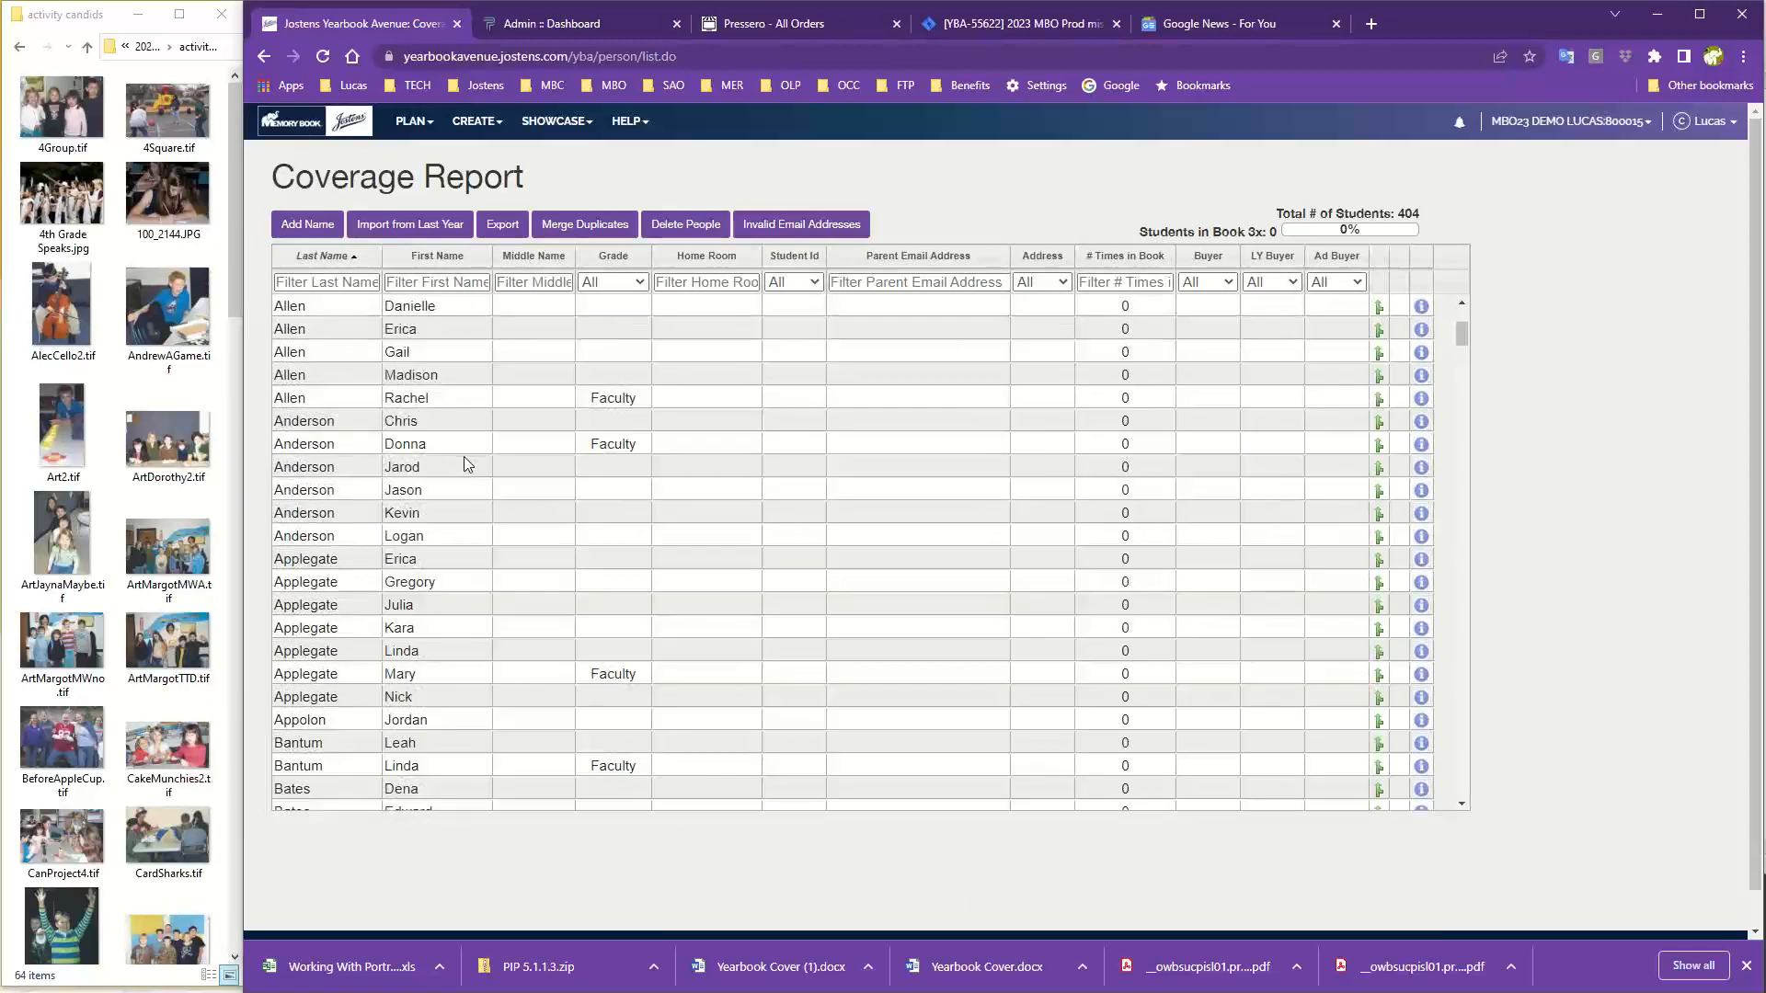
scroll(464, 458, up, 3)
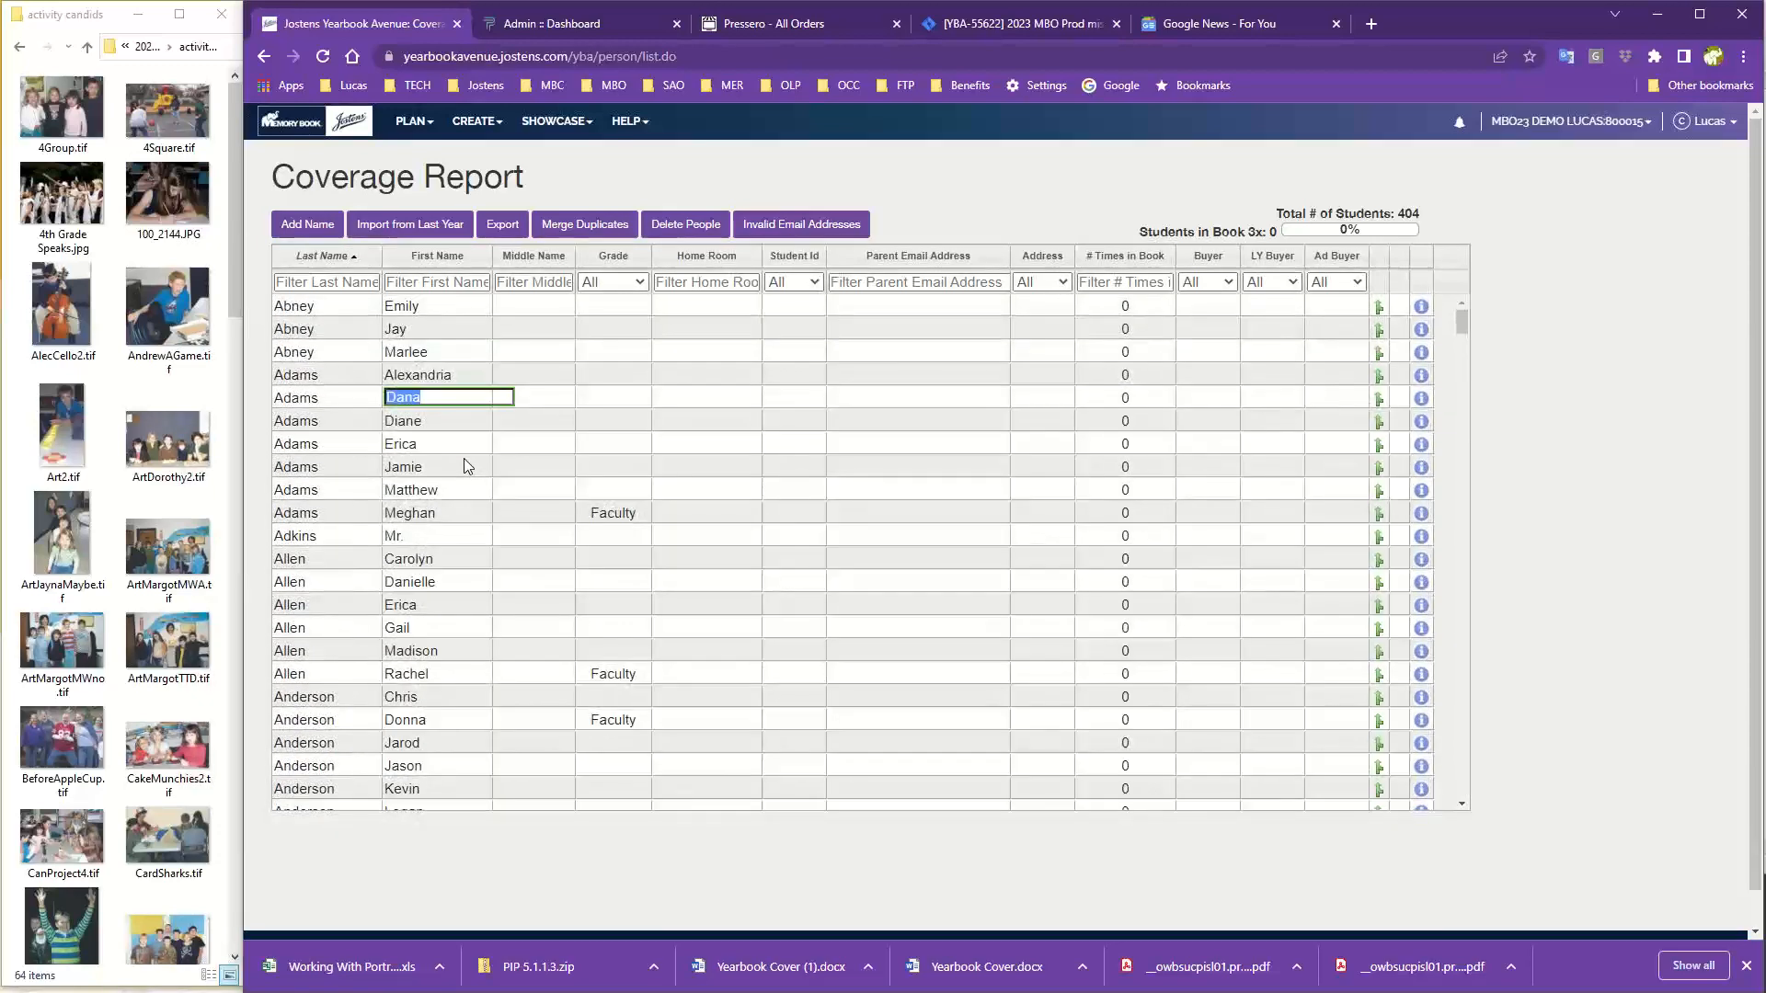
click(465, 495)
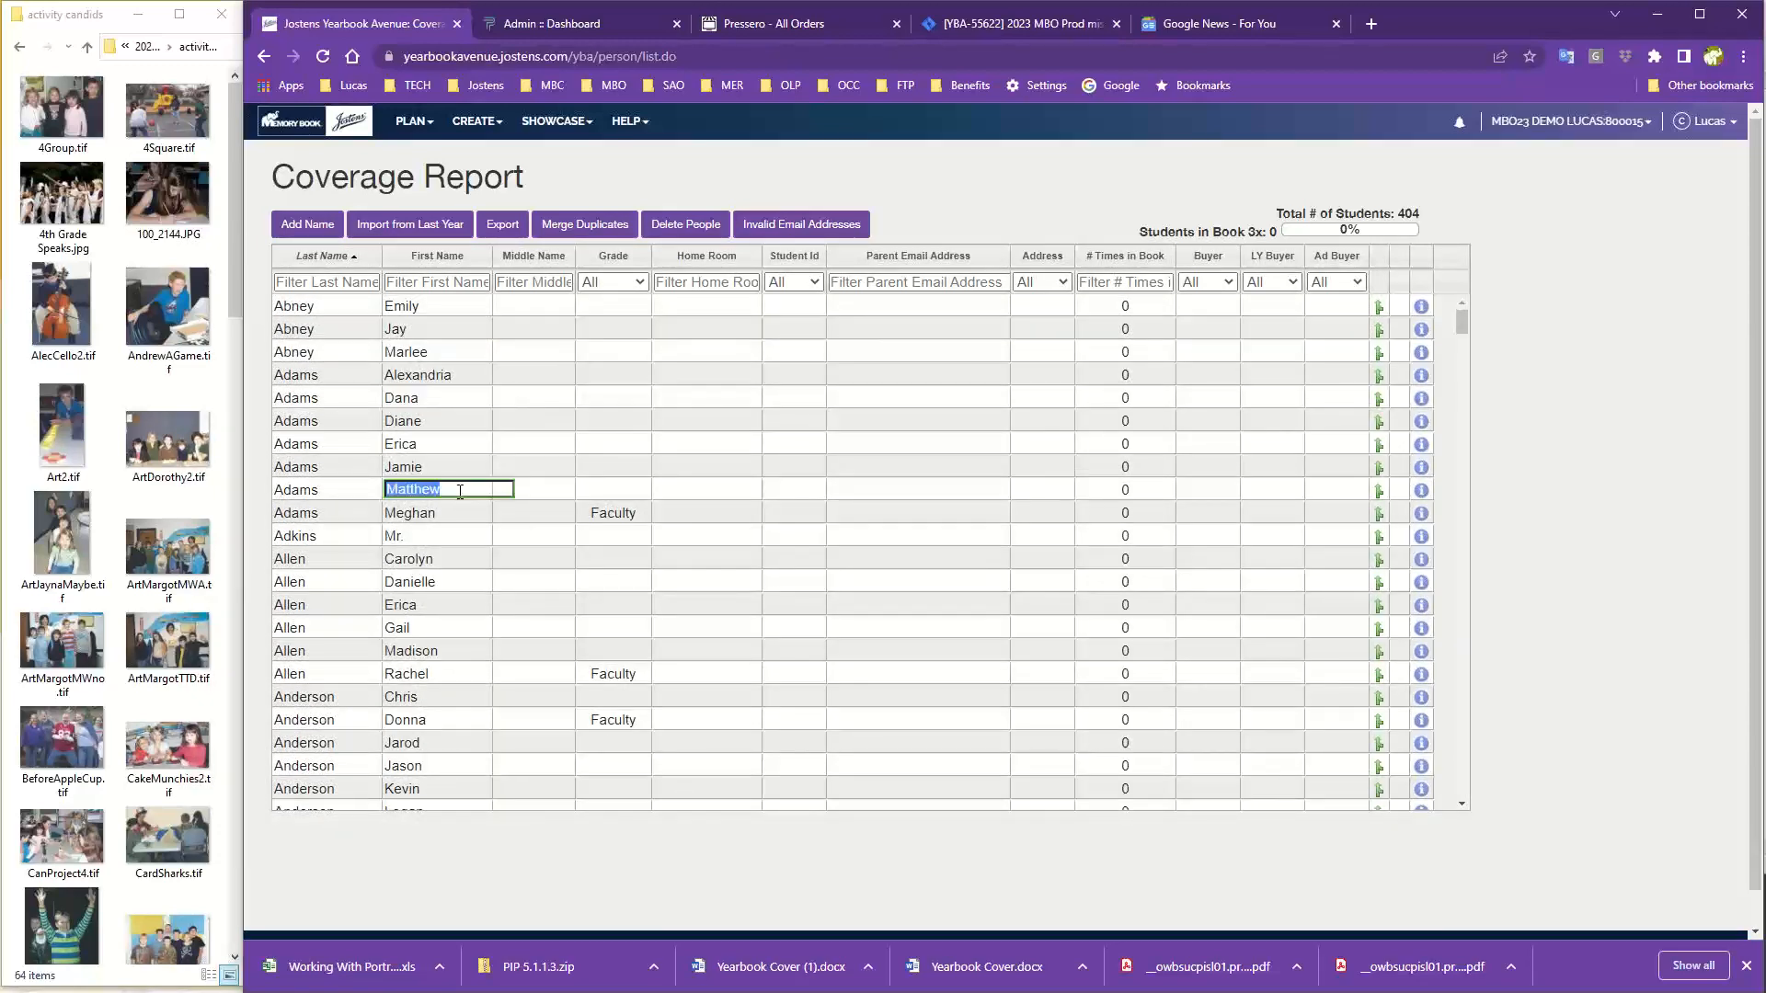
click(328, 497)
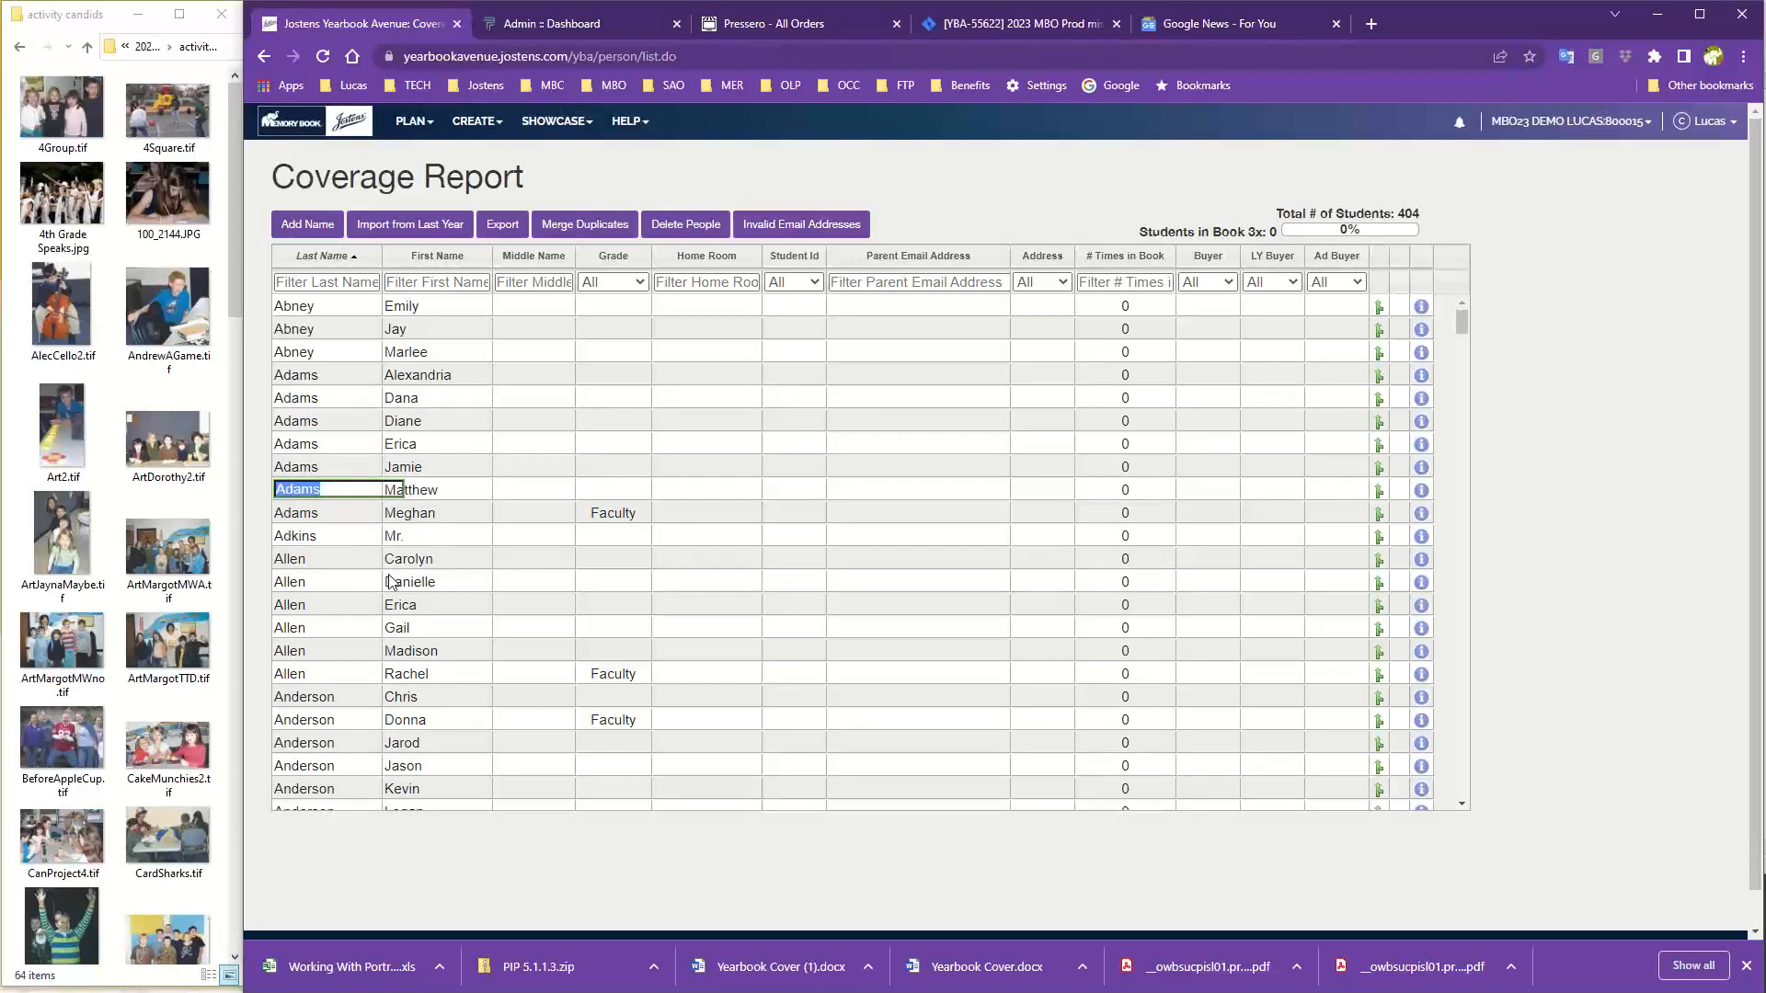
scroll(421, 602, down, 2)
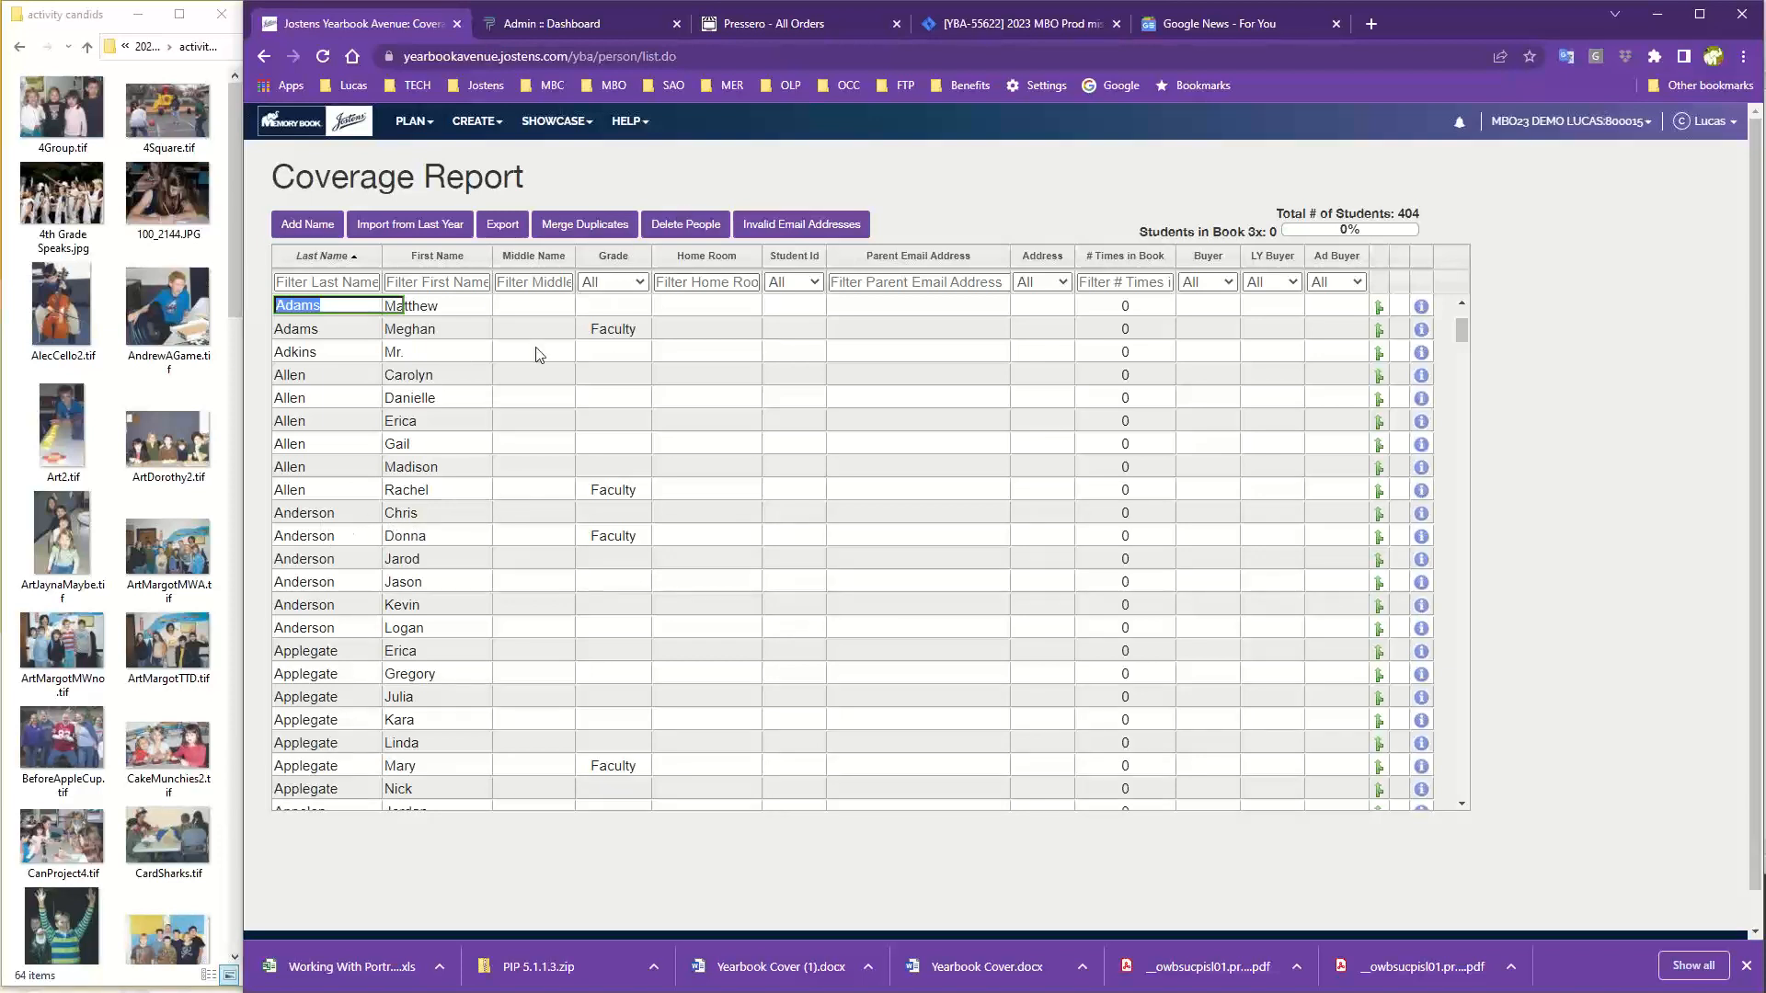
click(706, 230)
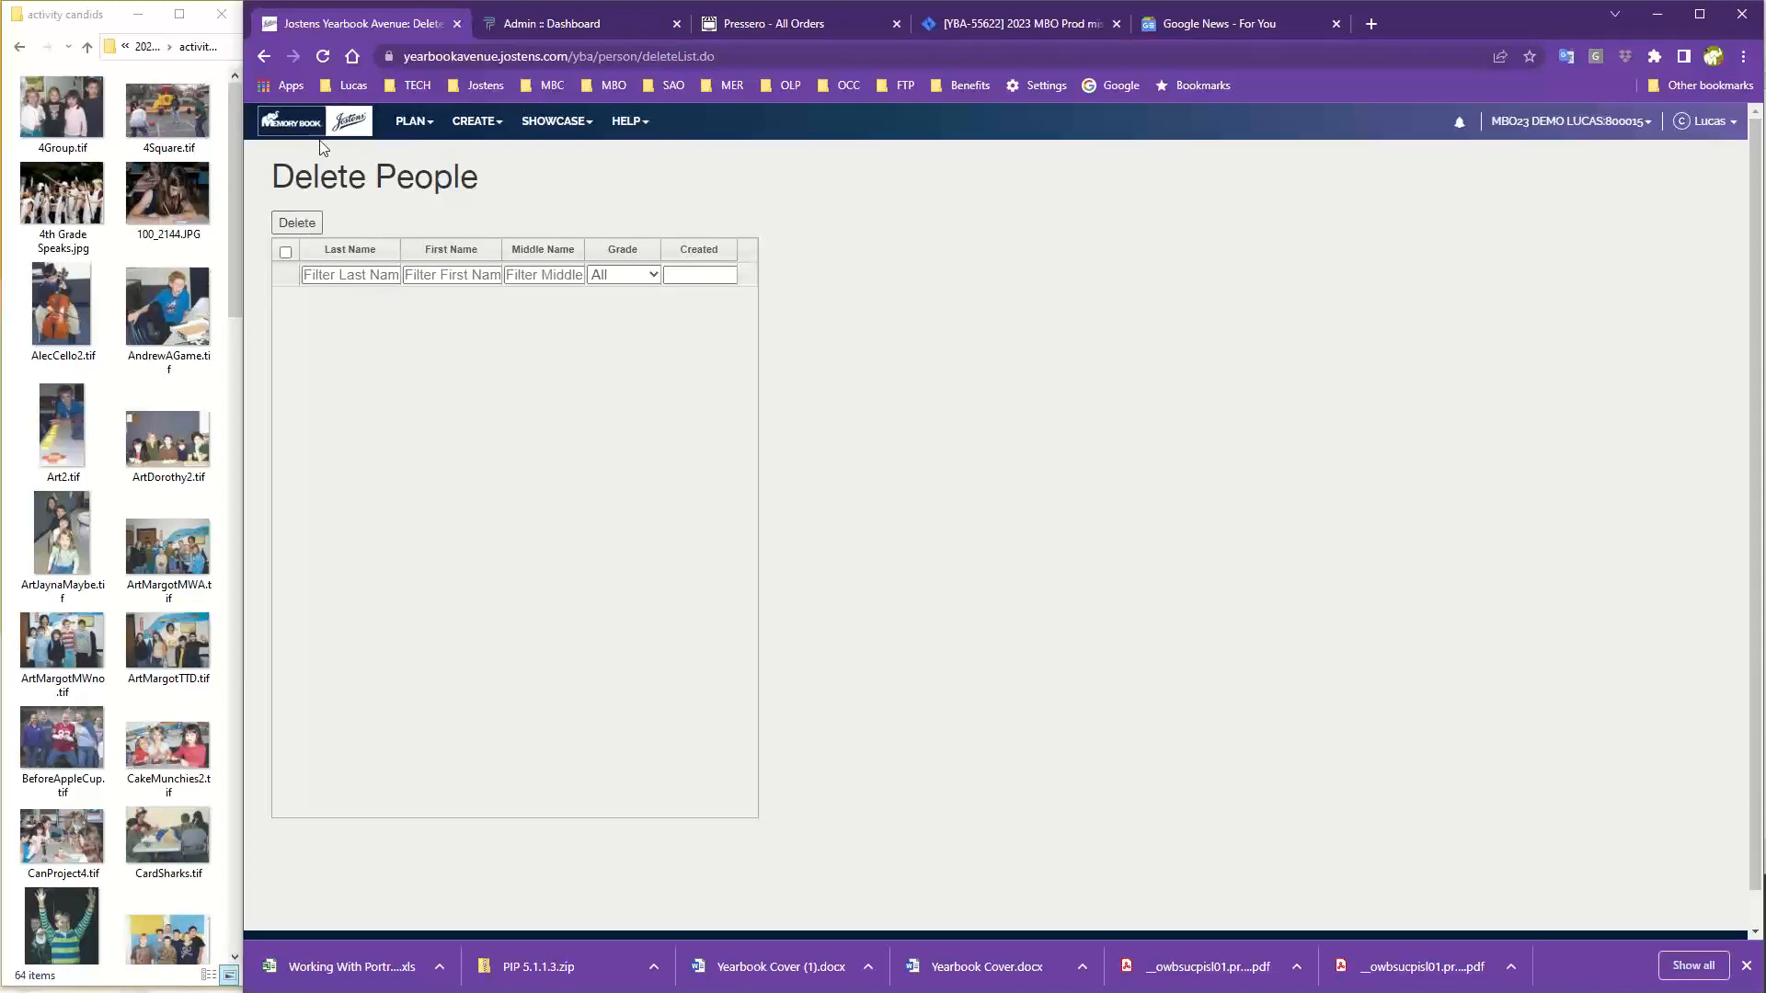
Go back from Delete People to the Coverage Report listing all 404 students.
click(263, 56)
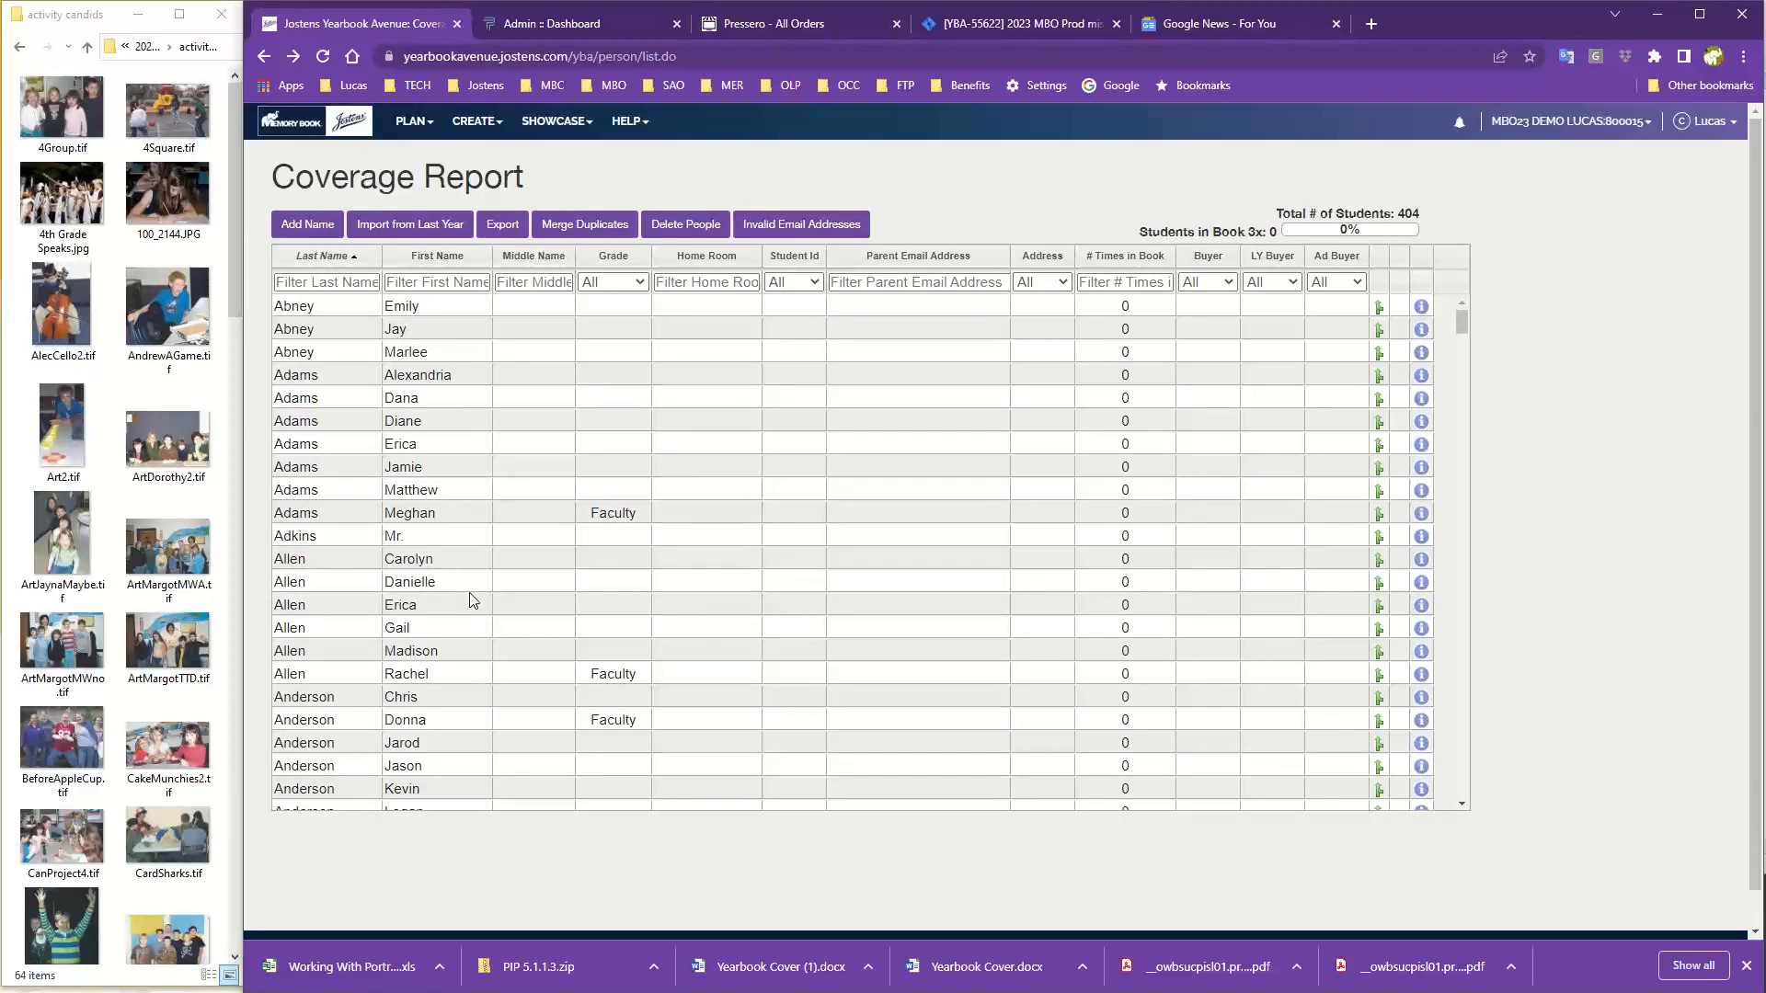
Reopen the Image Library from the CREATE menu to show the Drake-4 portraits.
scroll(460, 644, down, 3)
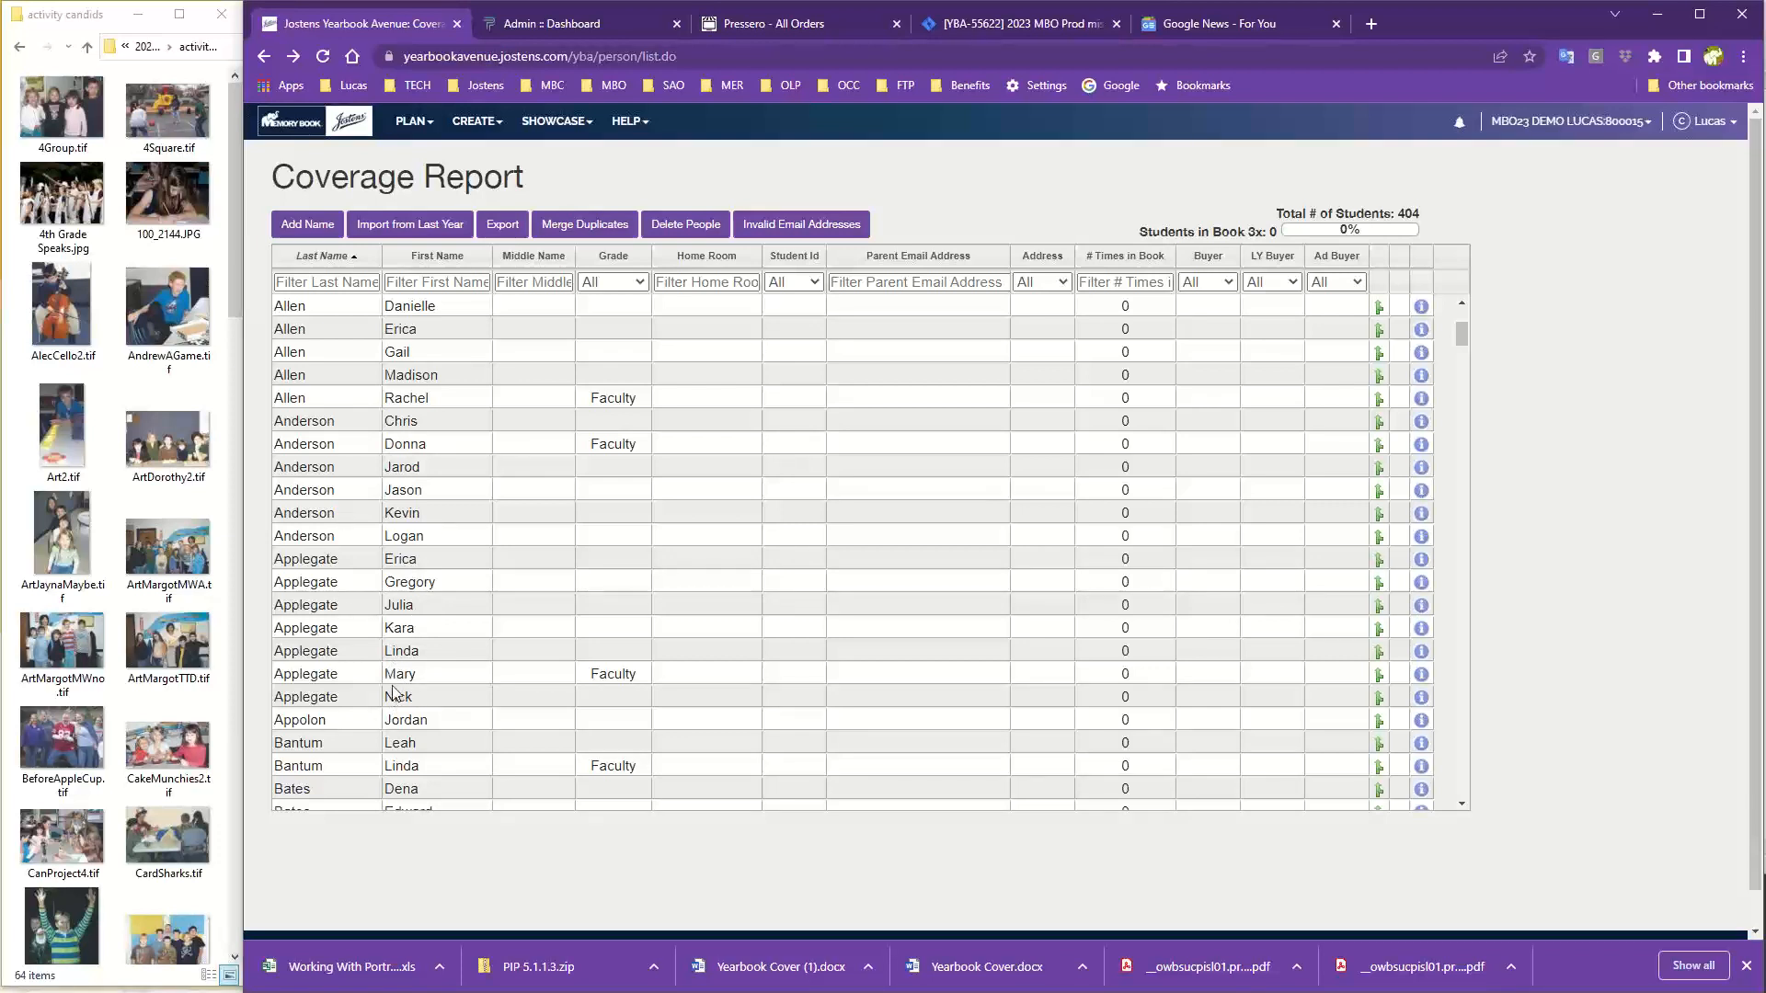
scroll(396, 685, up, 3)
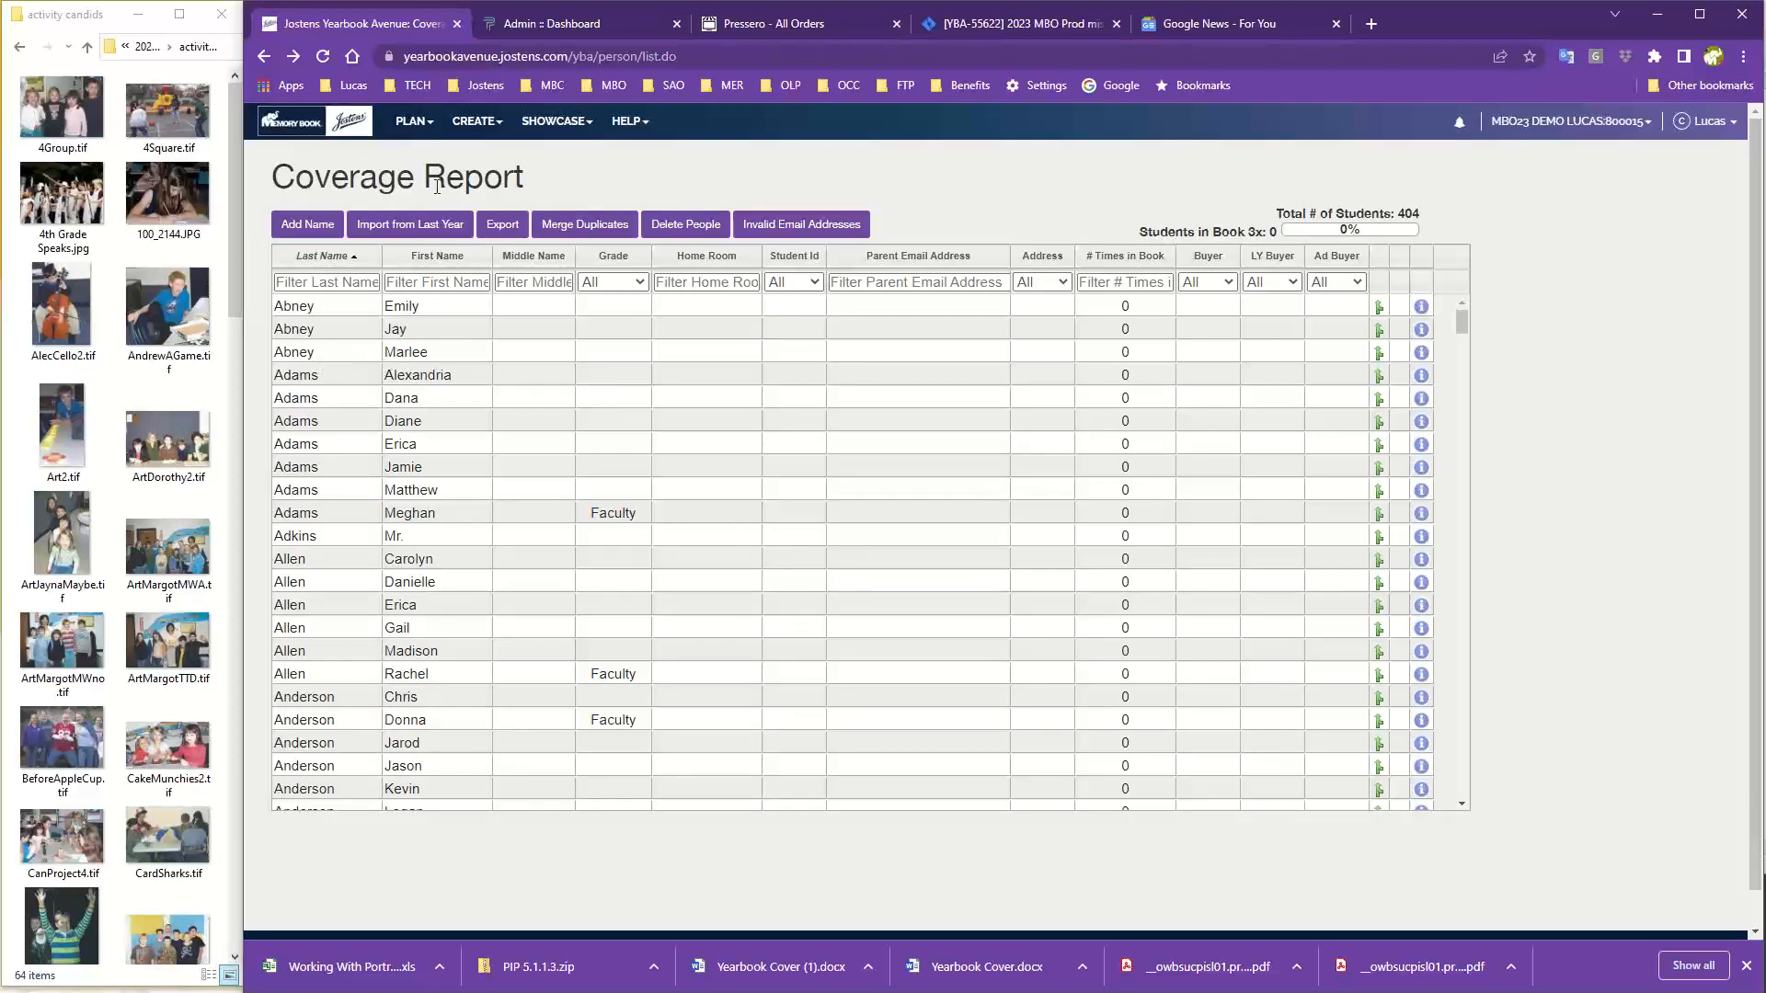
click(476, 121)
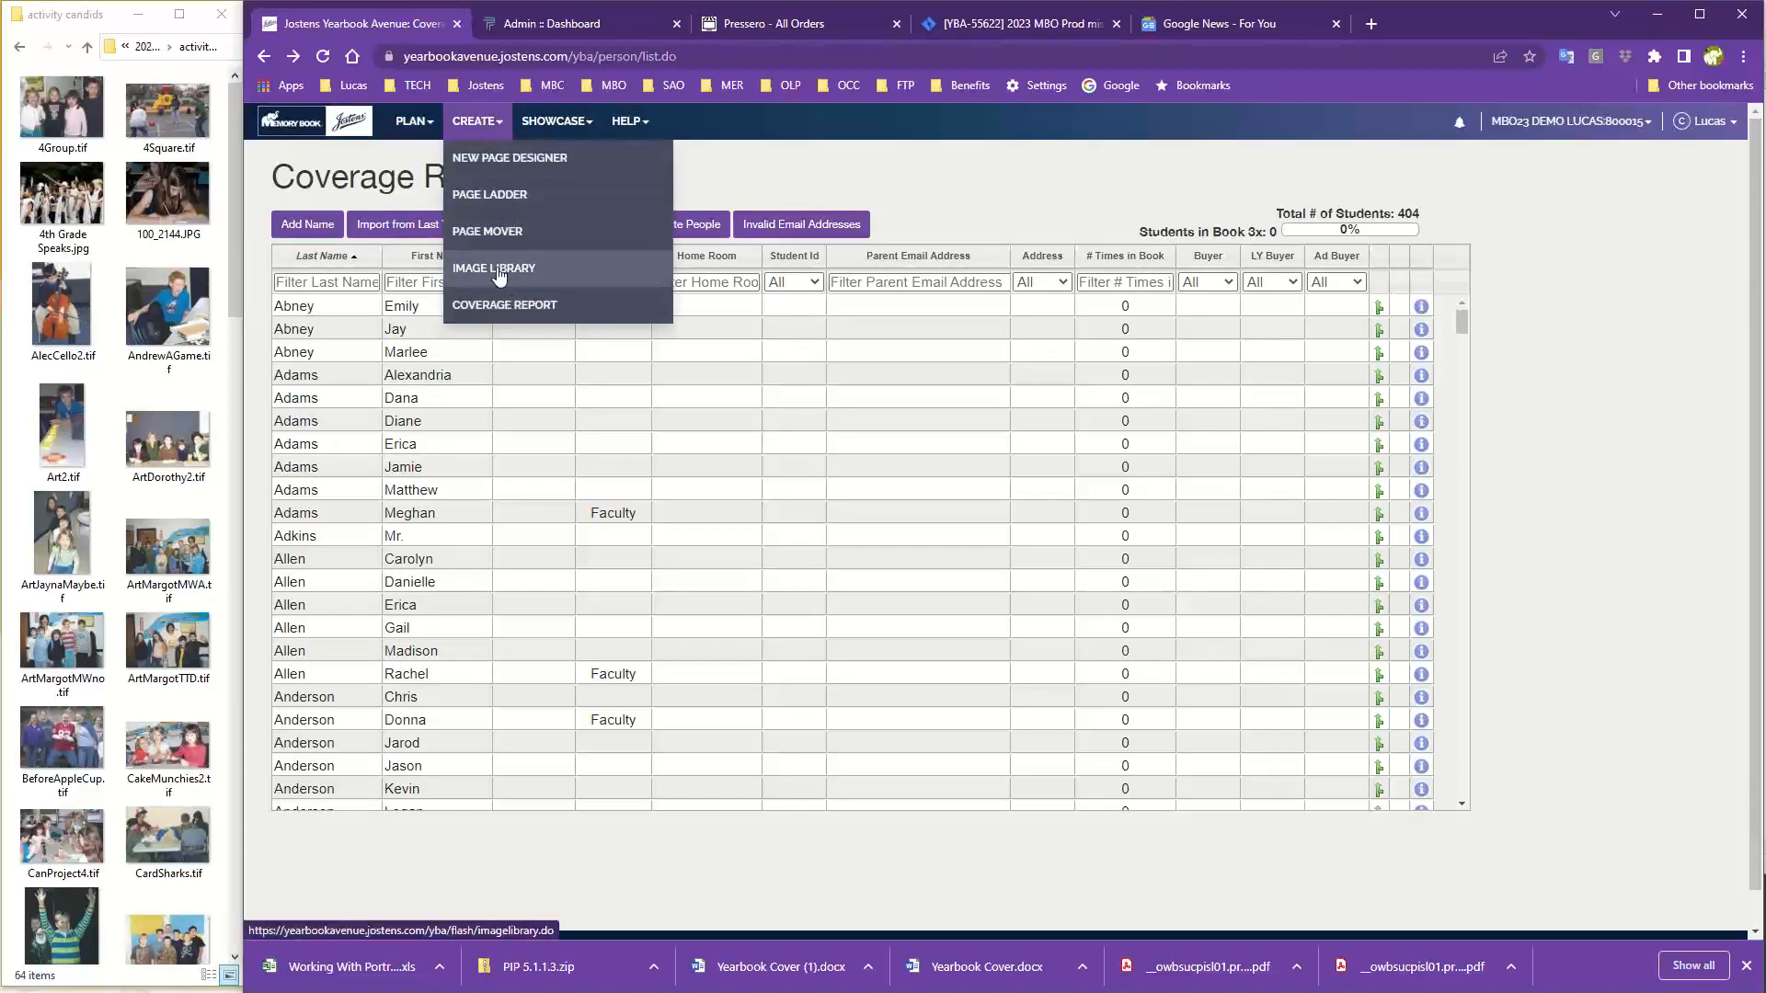
click(498, 275)
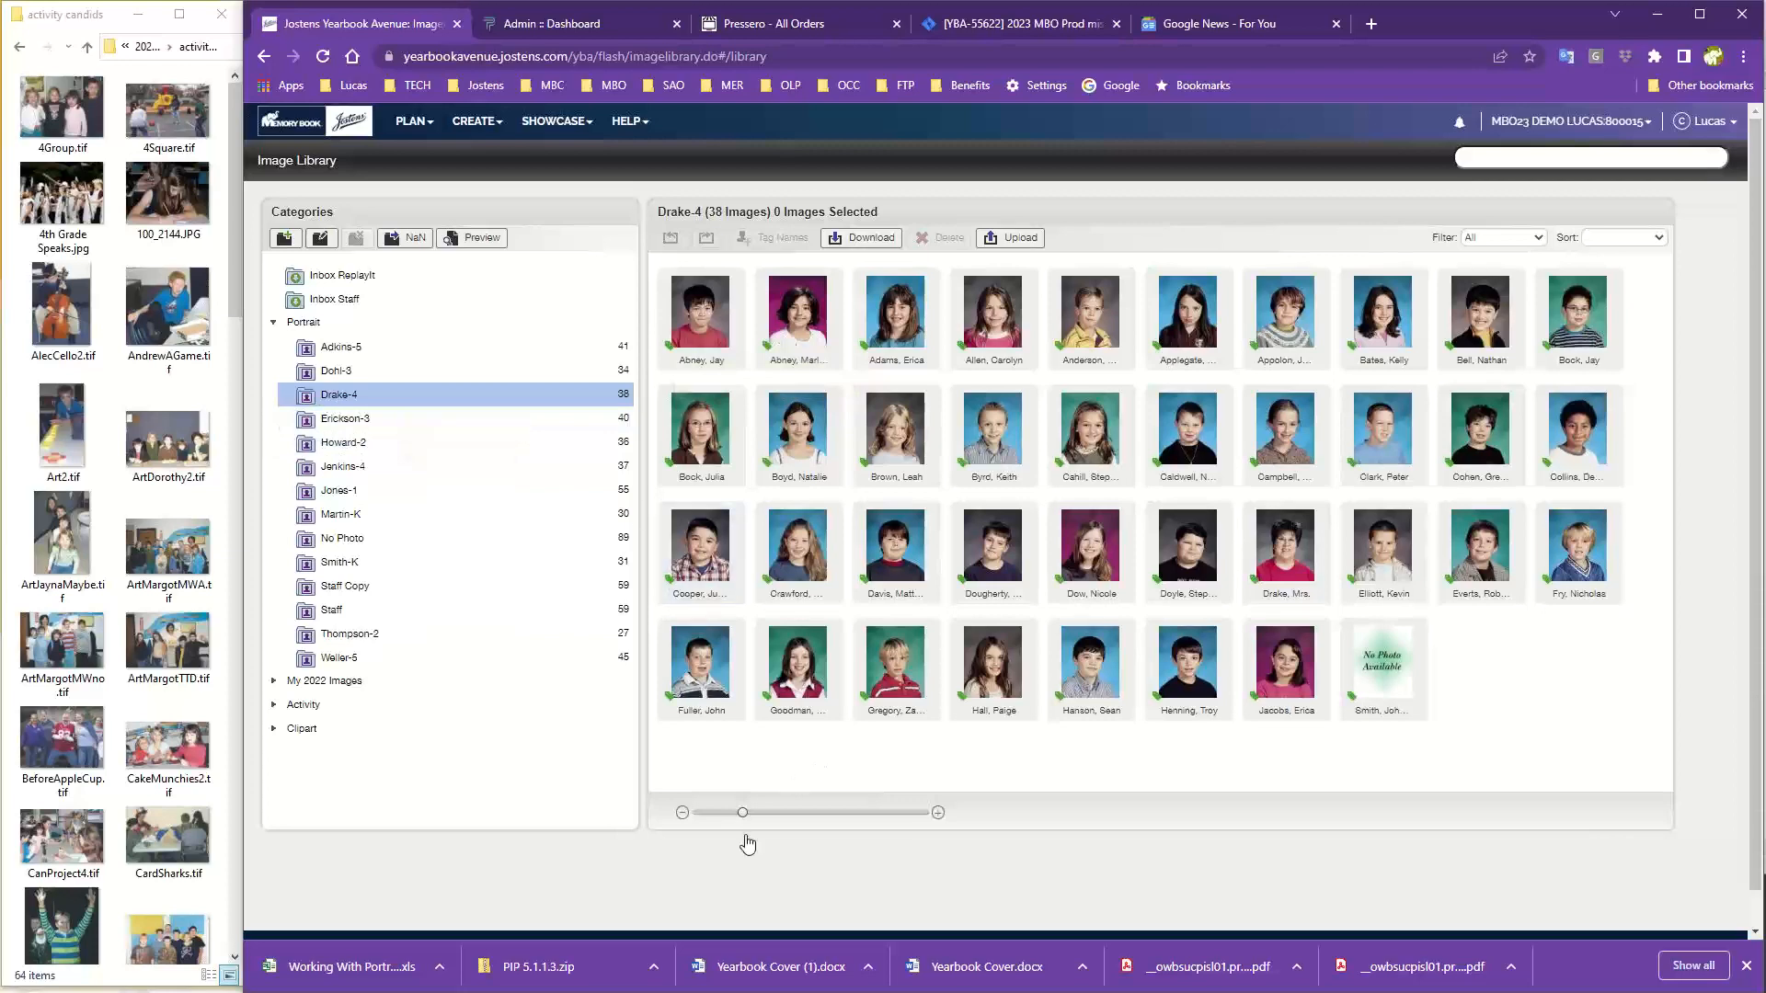
Enlarge the Drake-4 portrait thumbnails using the size slider below the grid.
drag(742, 813, 830, 824)
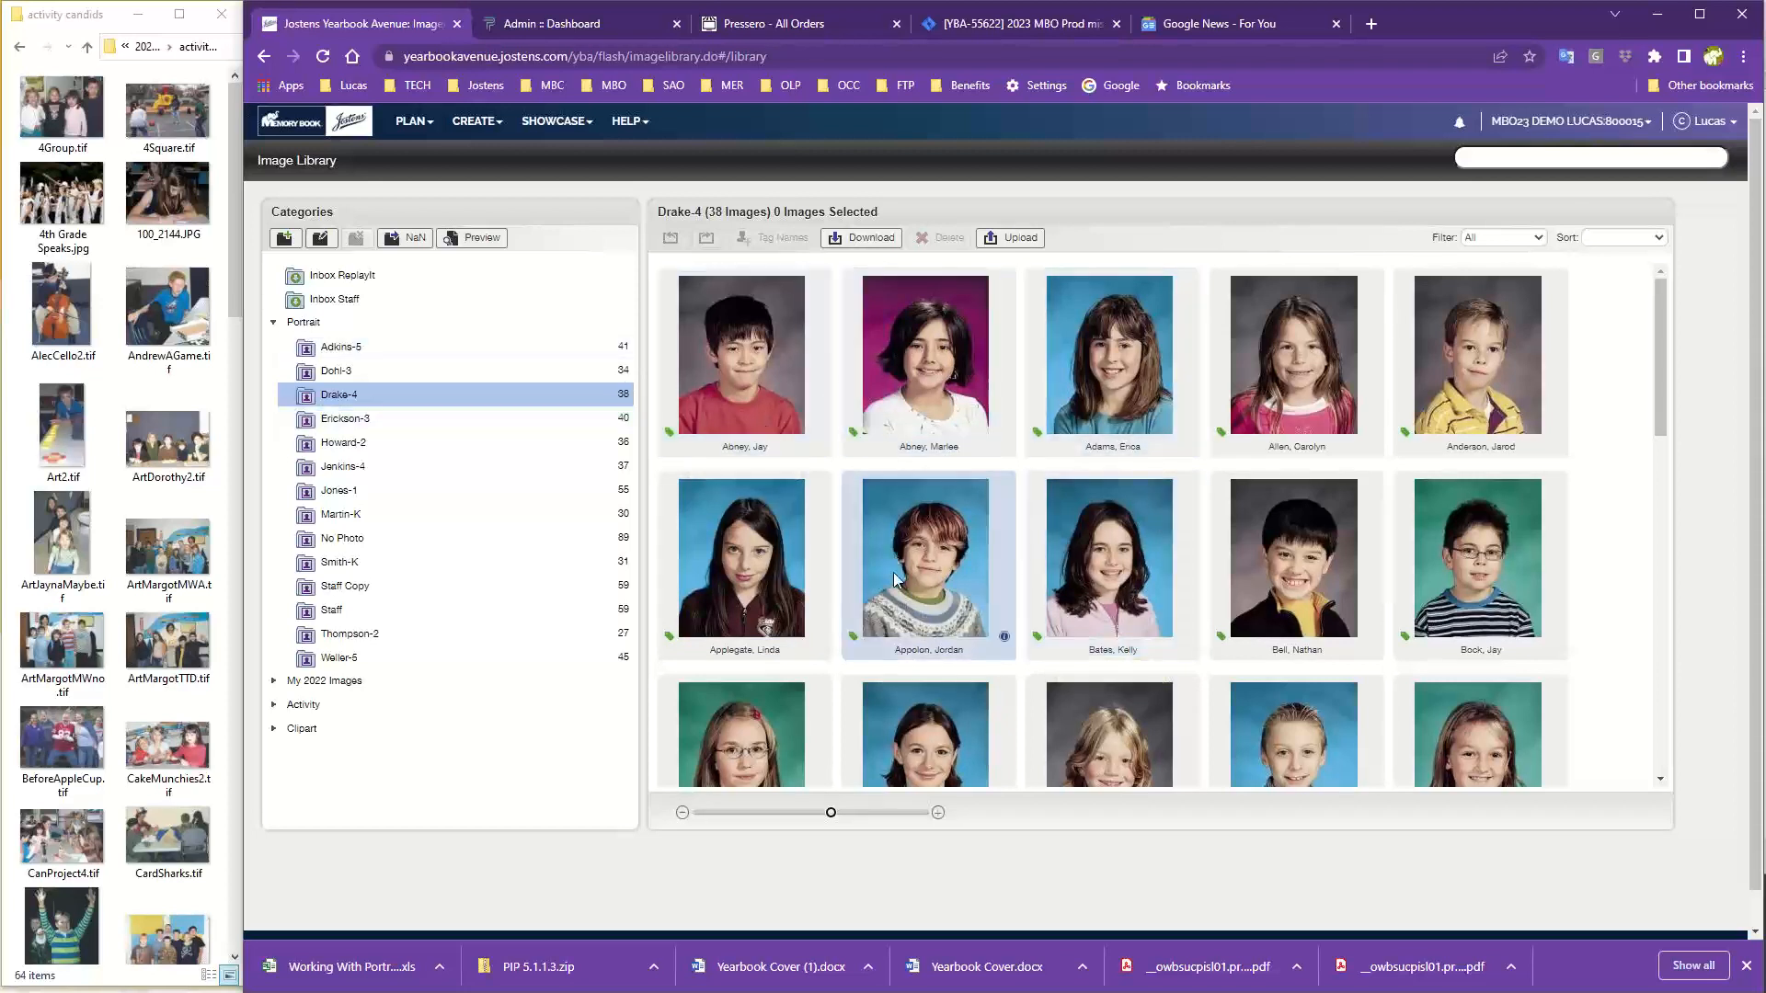
Open the image details for portrait 5001.jpg to see its tagged student name.
double_click(916, 335)
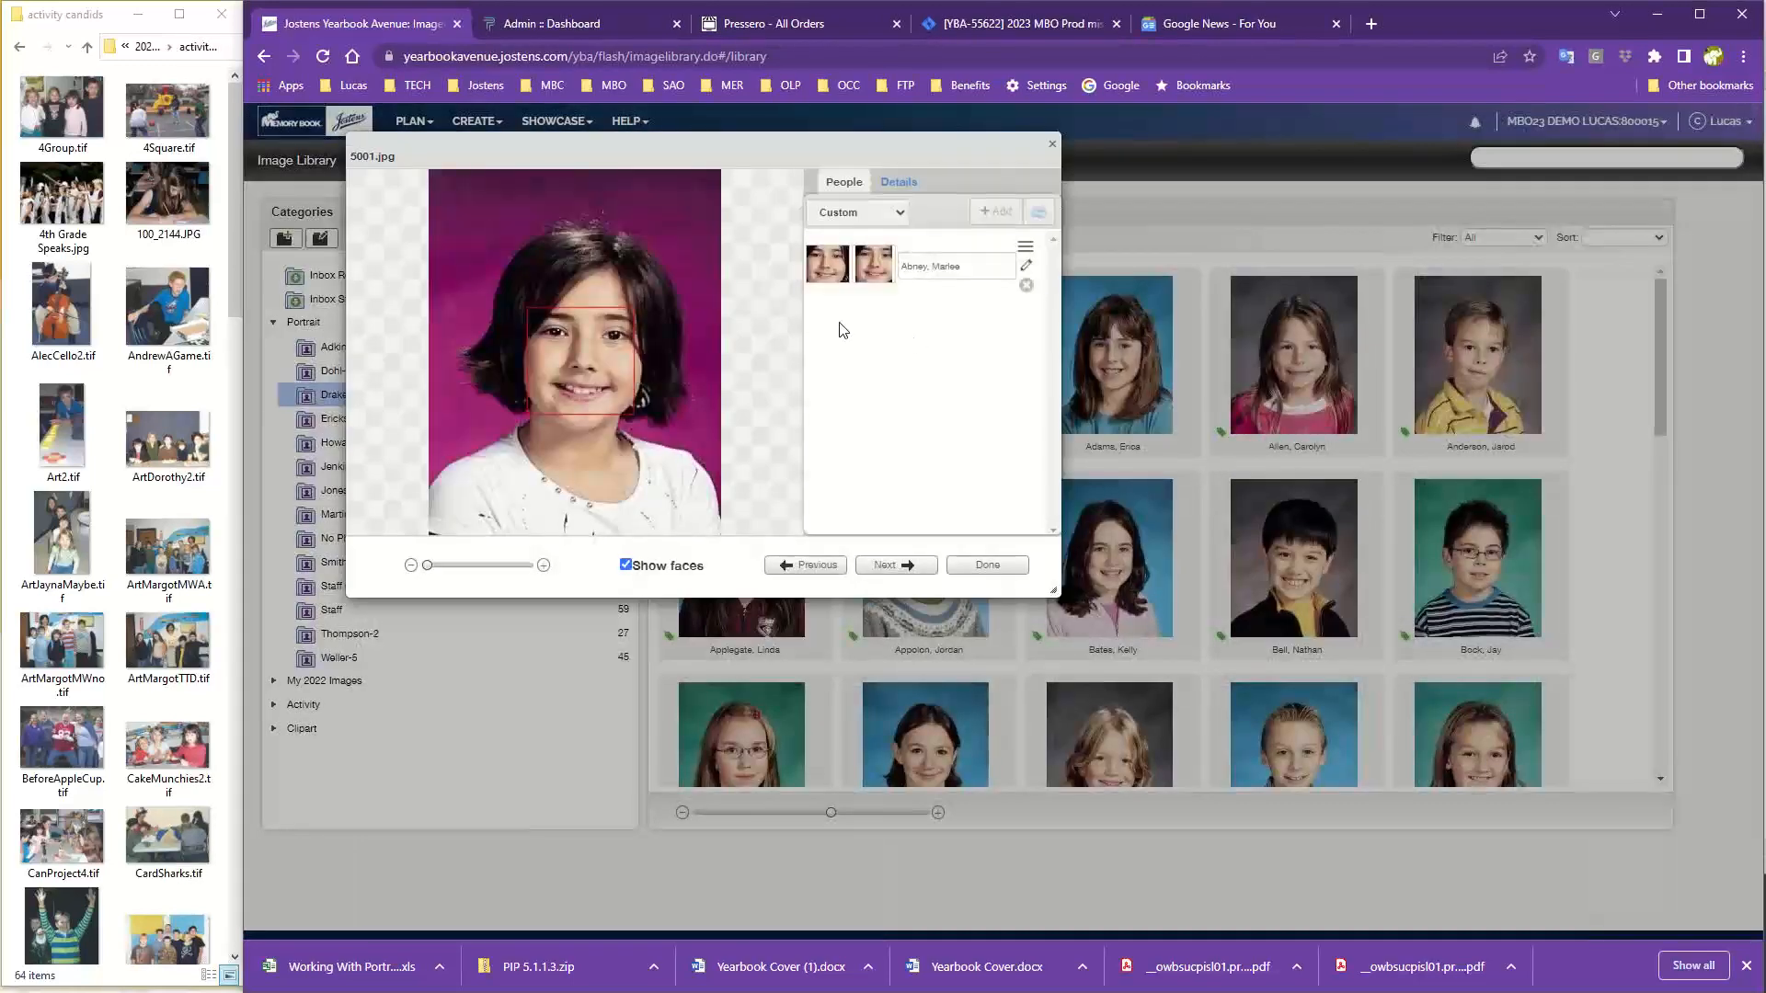
drag(649, 168, 829, 260)
click(1223, 665)
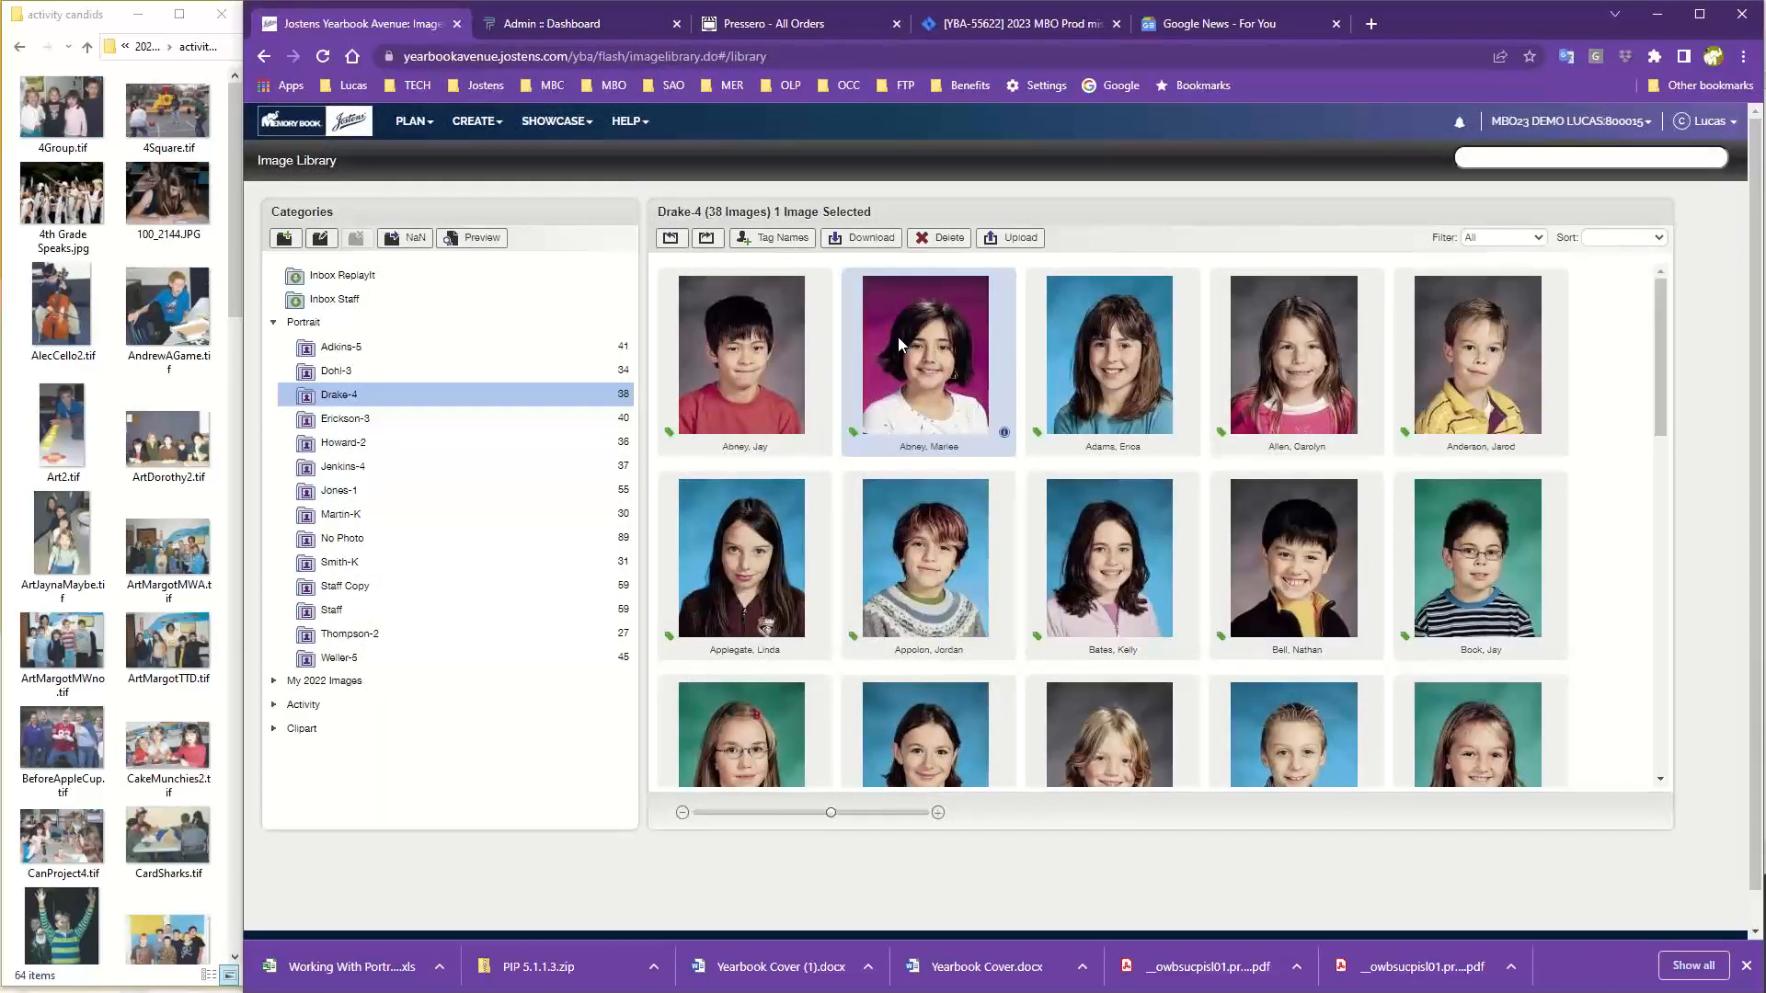
double_click(897, 336)
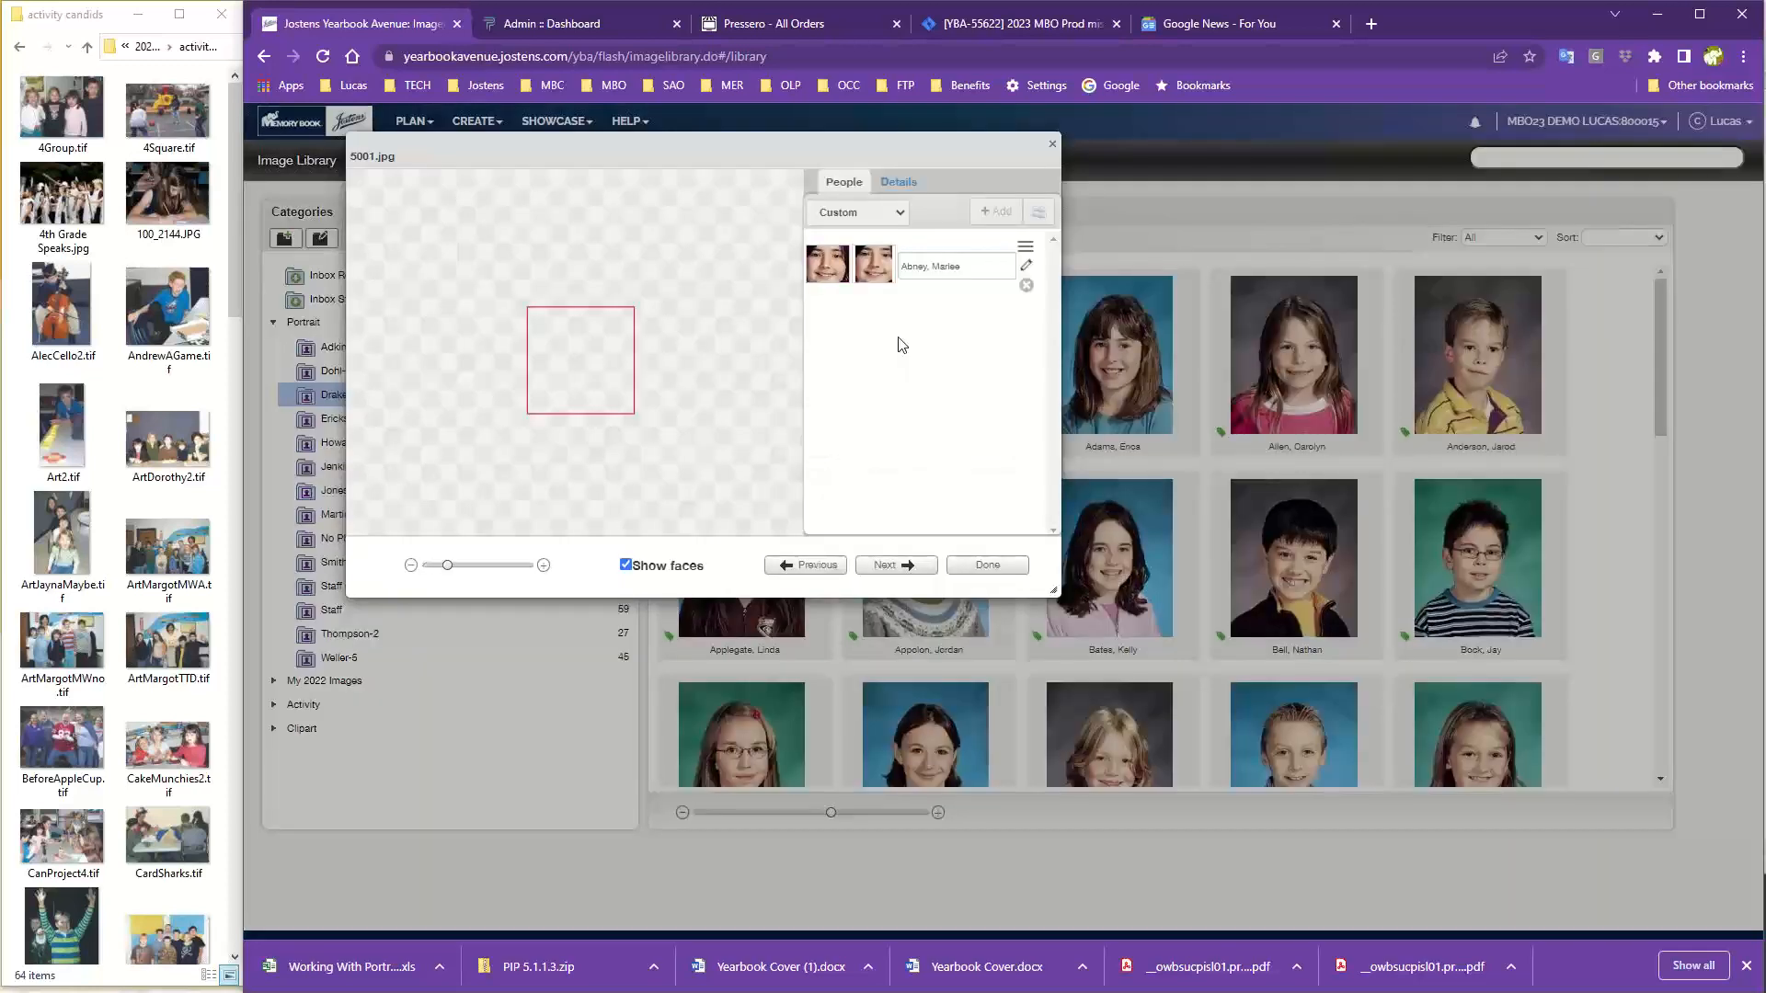
click(1053, 146)
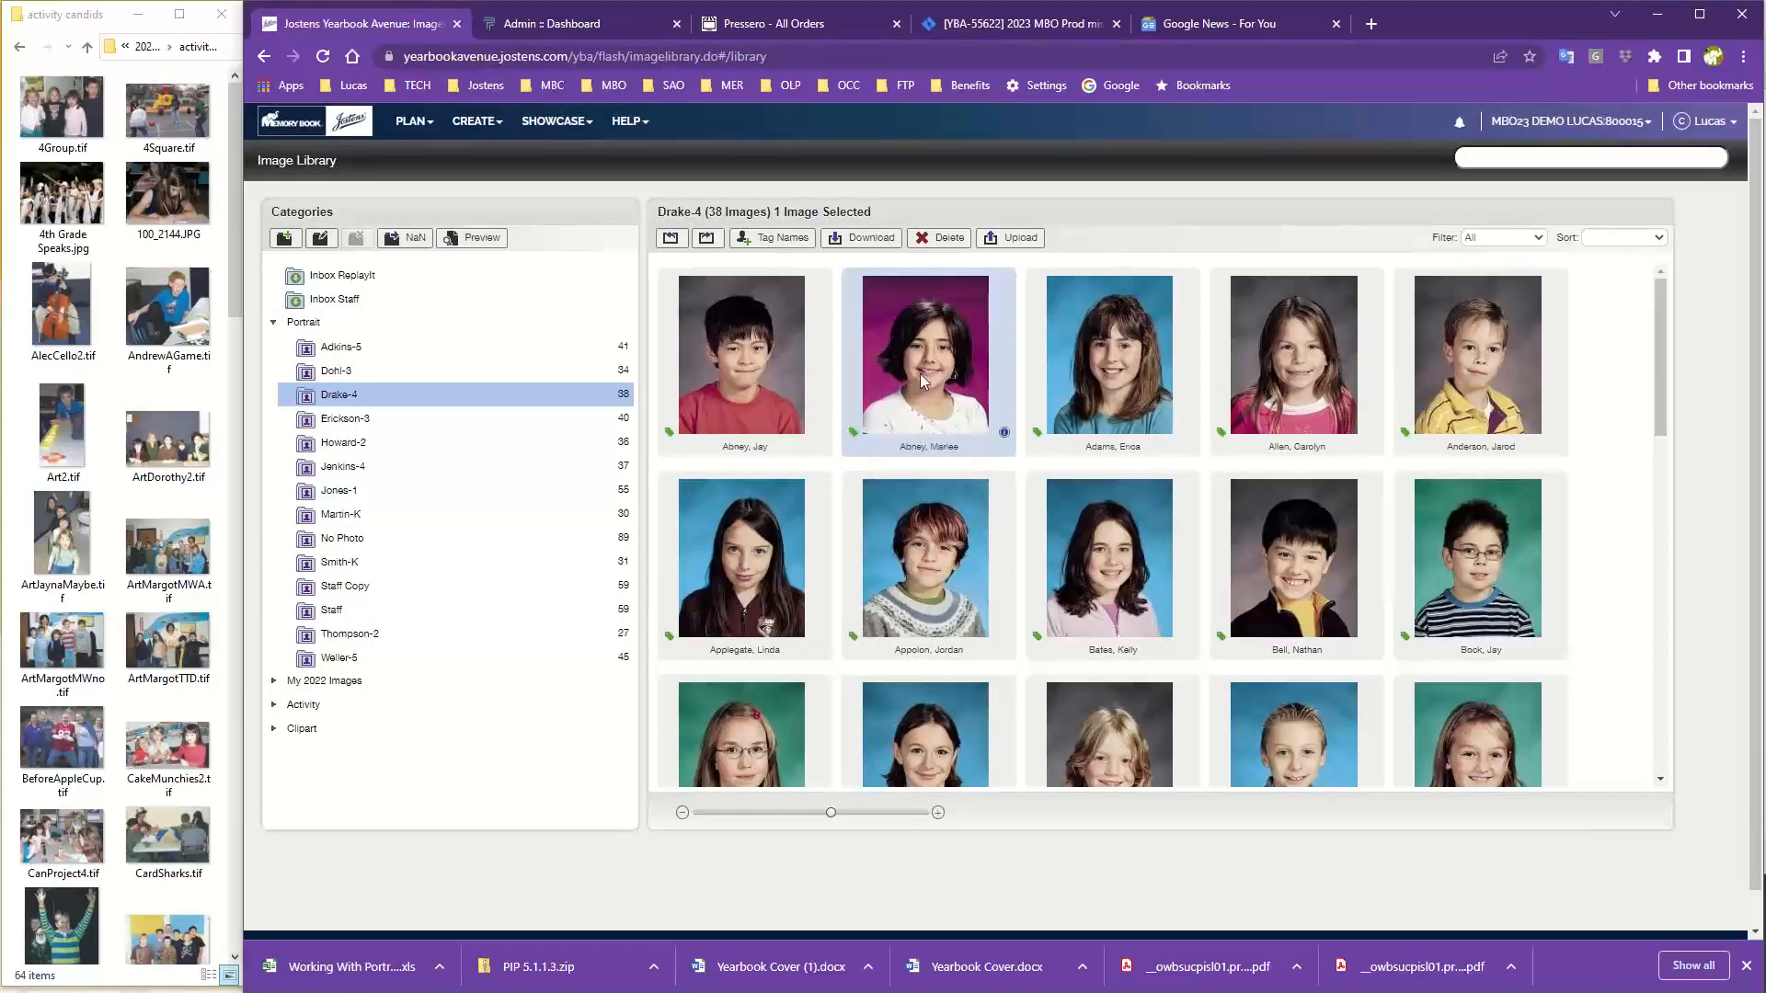
click(1005, 436)
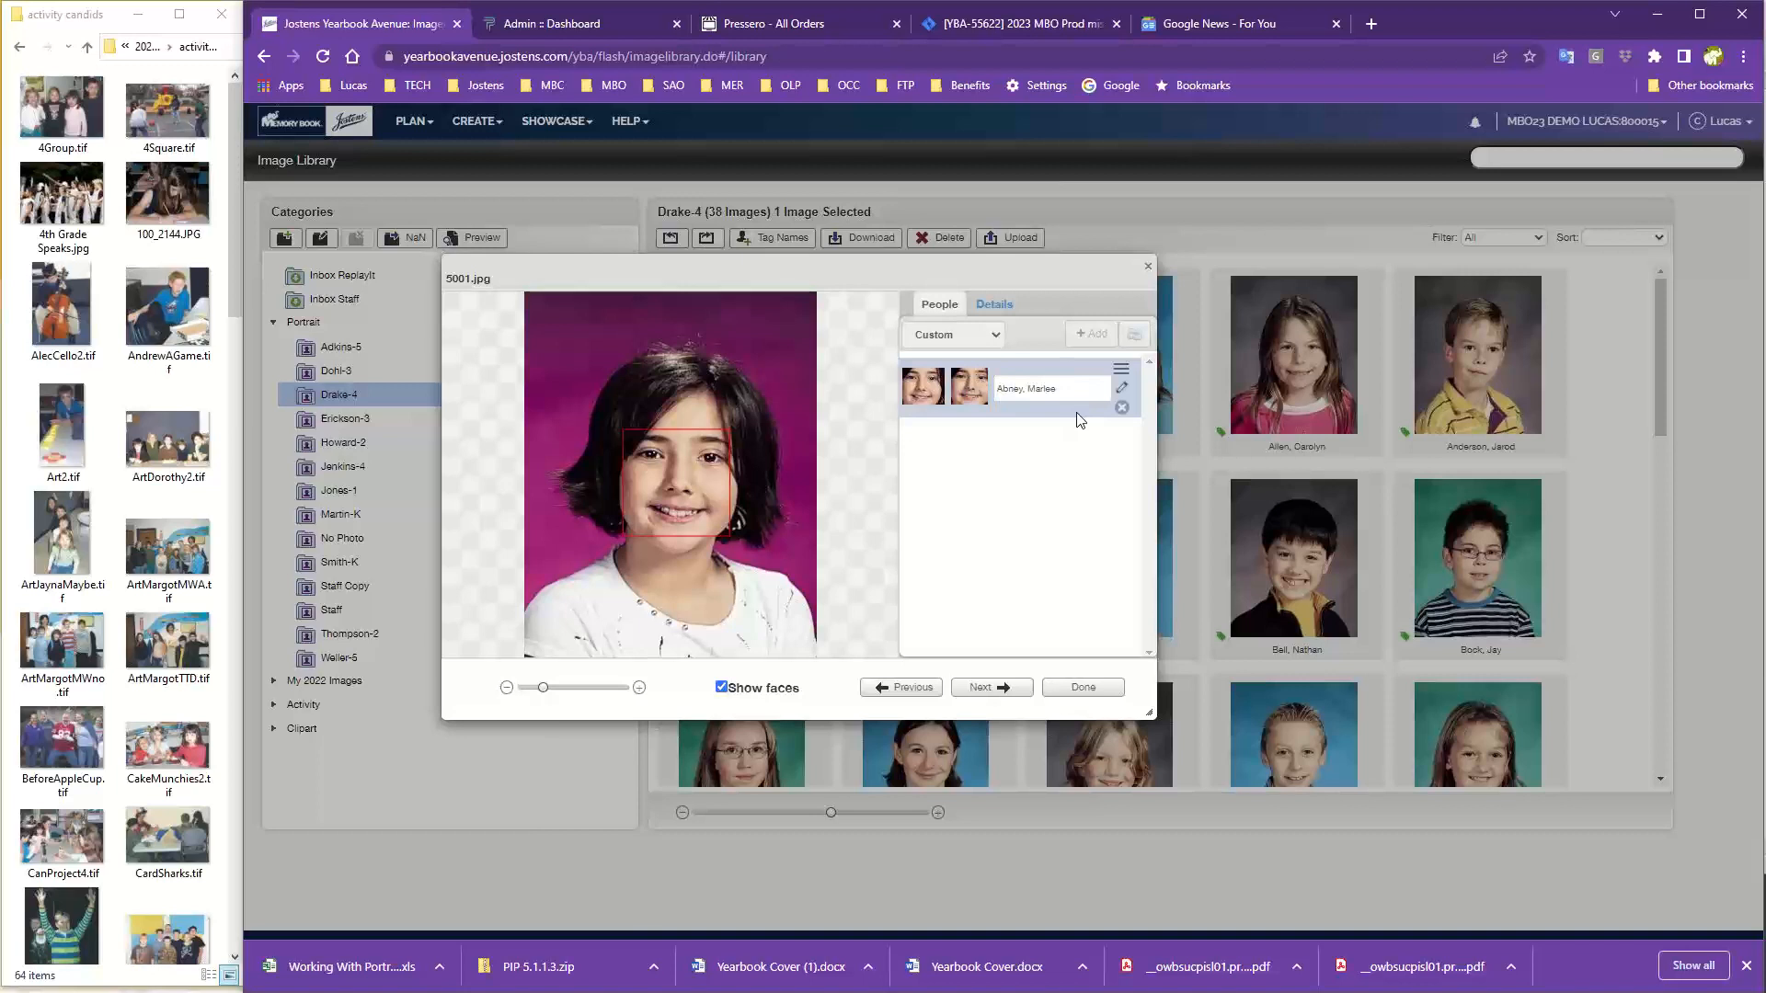
Fix the tagged first name on 5001.jpg so it ends in 'y', and save it.
click(1124, 391)
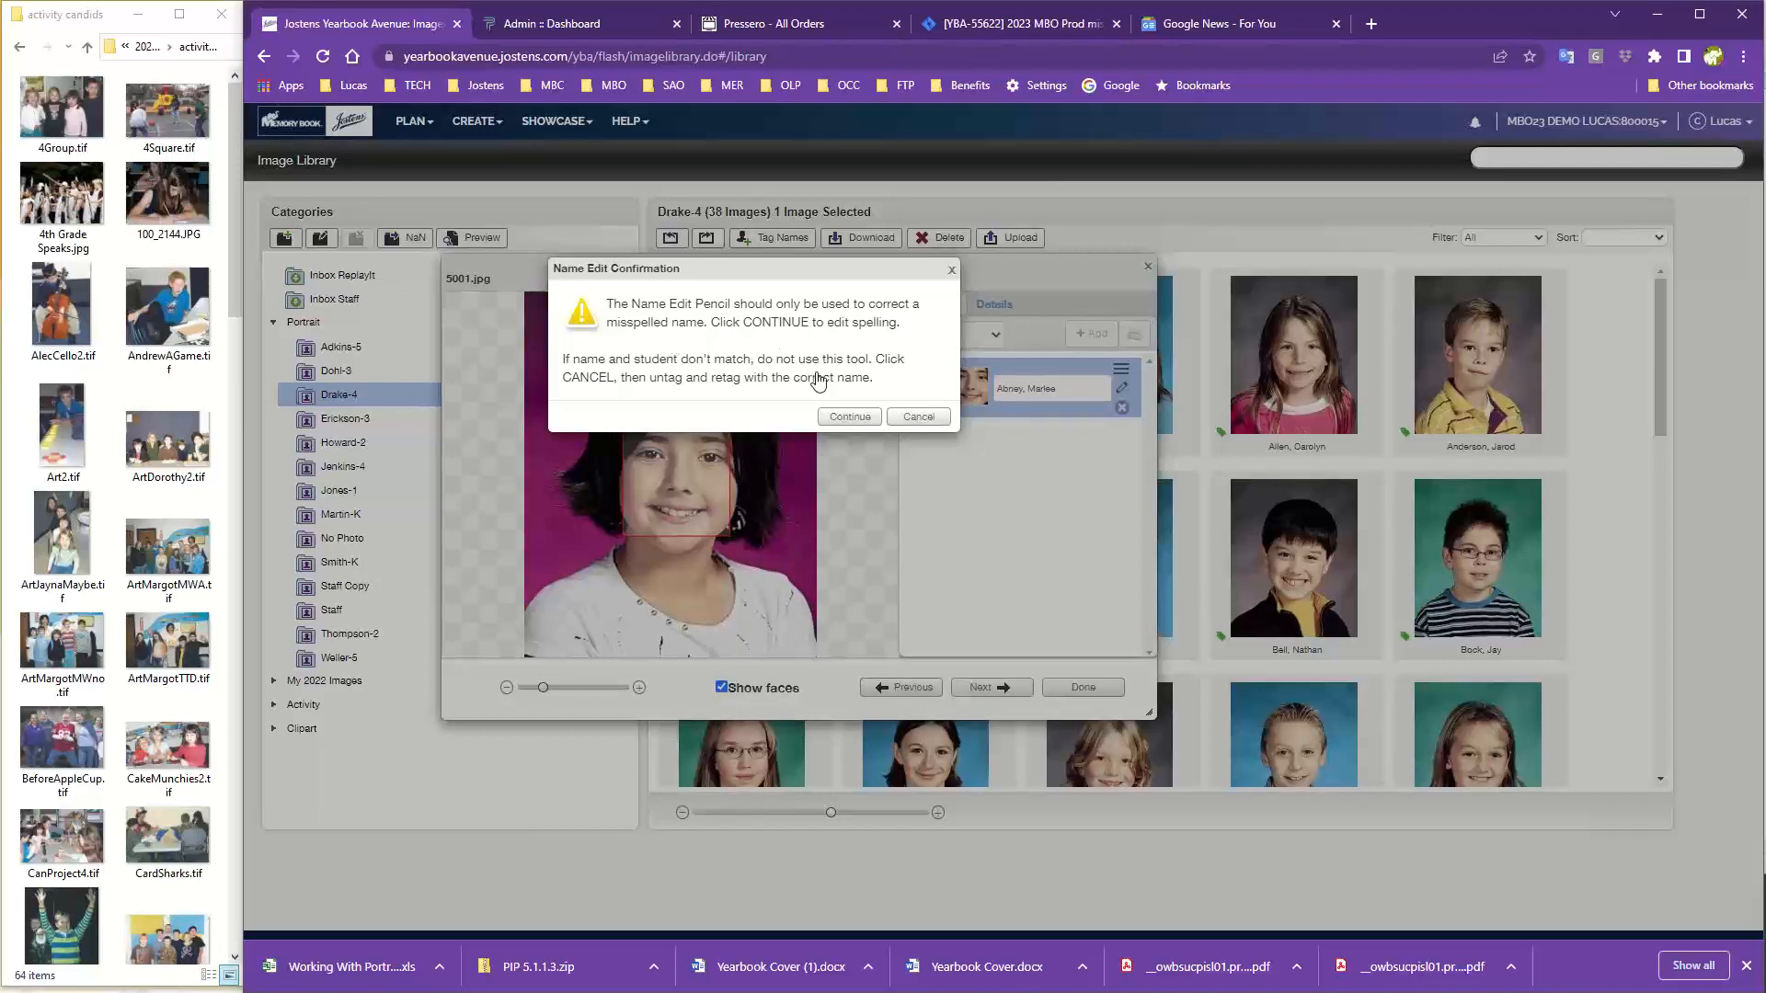
click(841, 416)
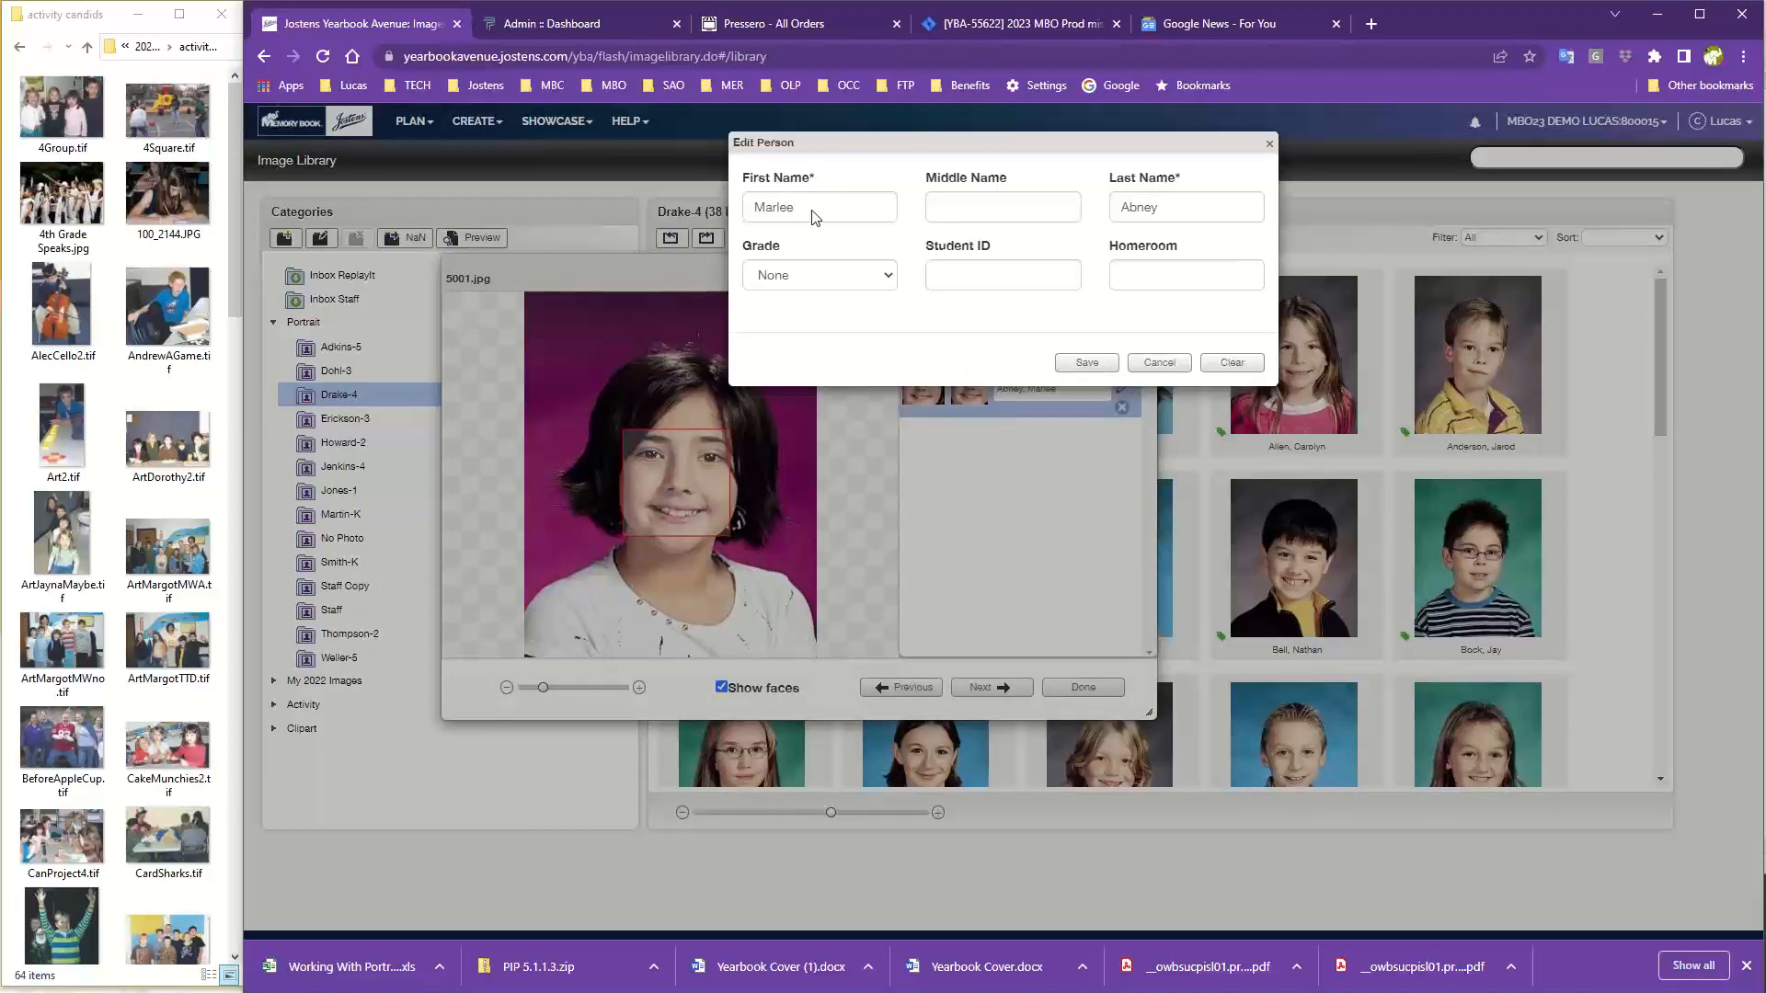
click(837, 204)
key(BackSpace)
key(BackSpace)
key(BackSpace)
text(y)
click(1088, 364)
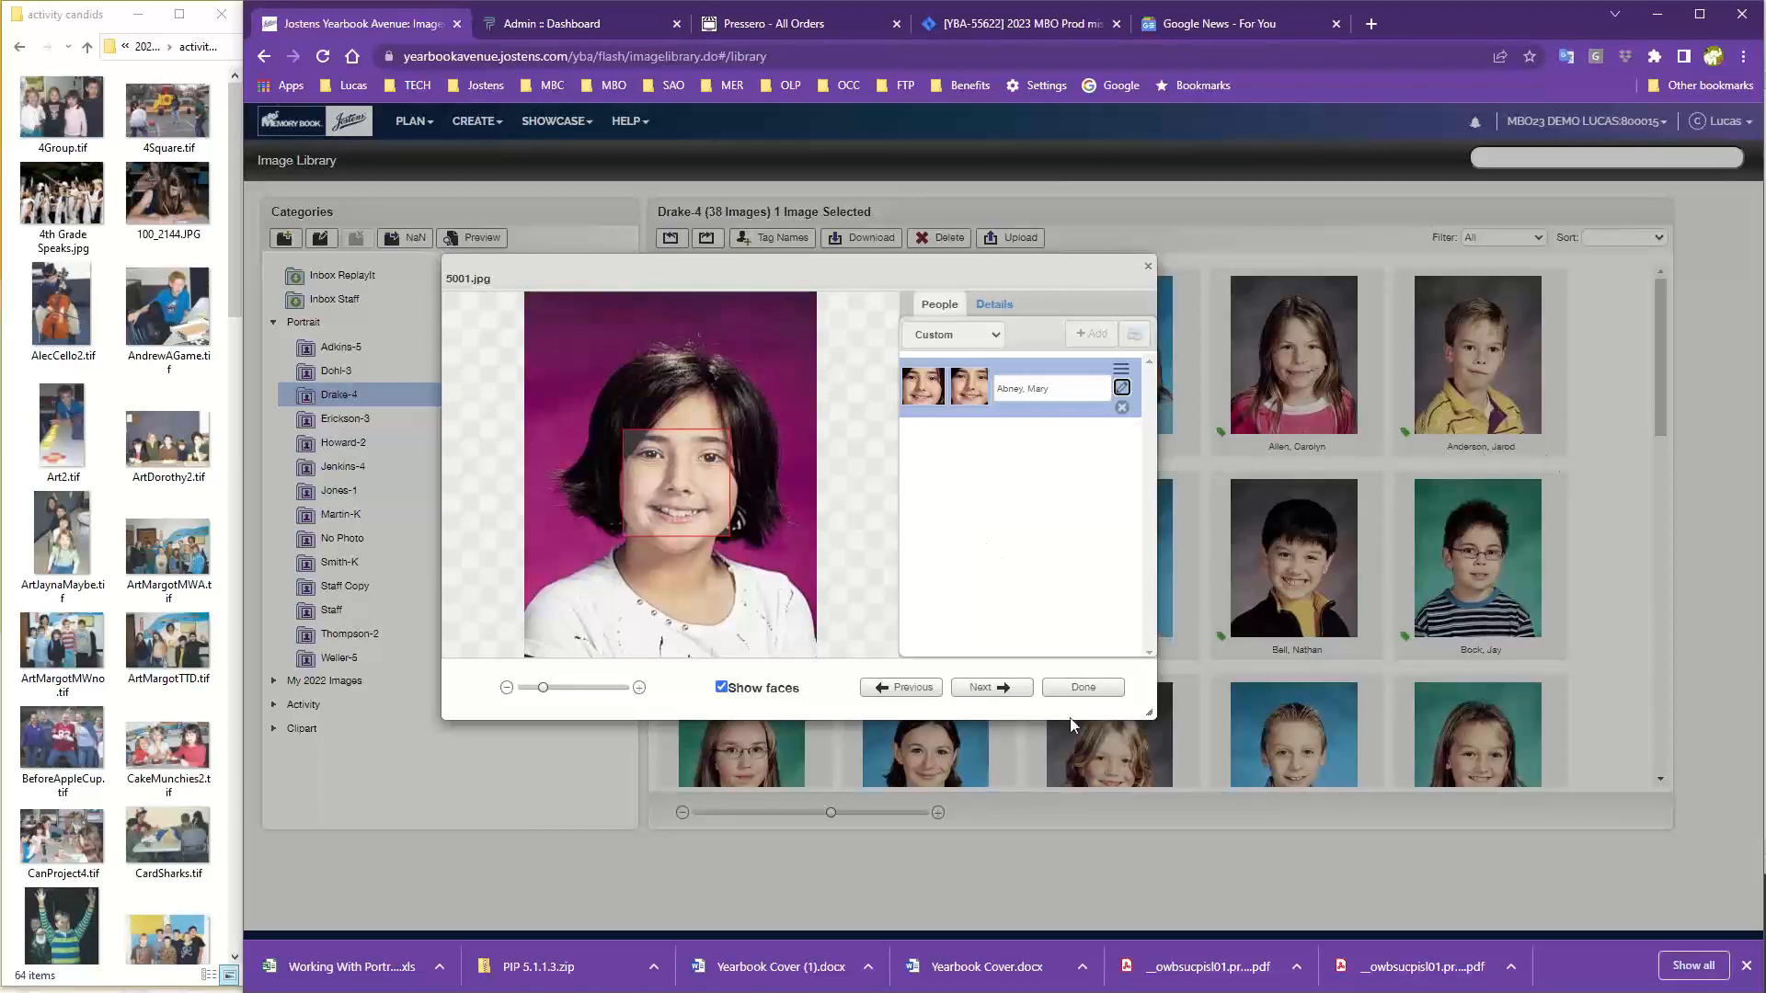
click(982, 690)
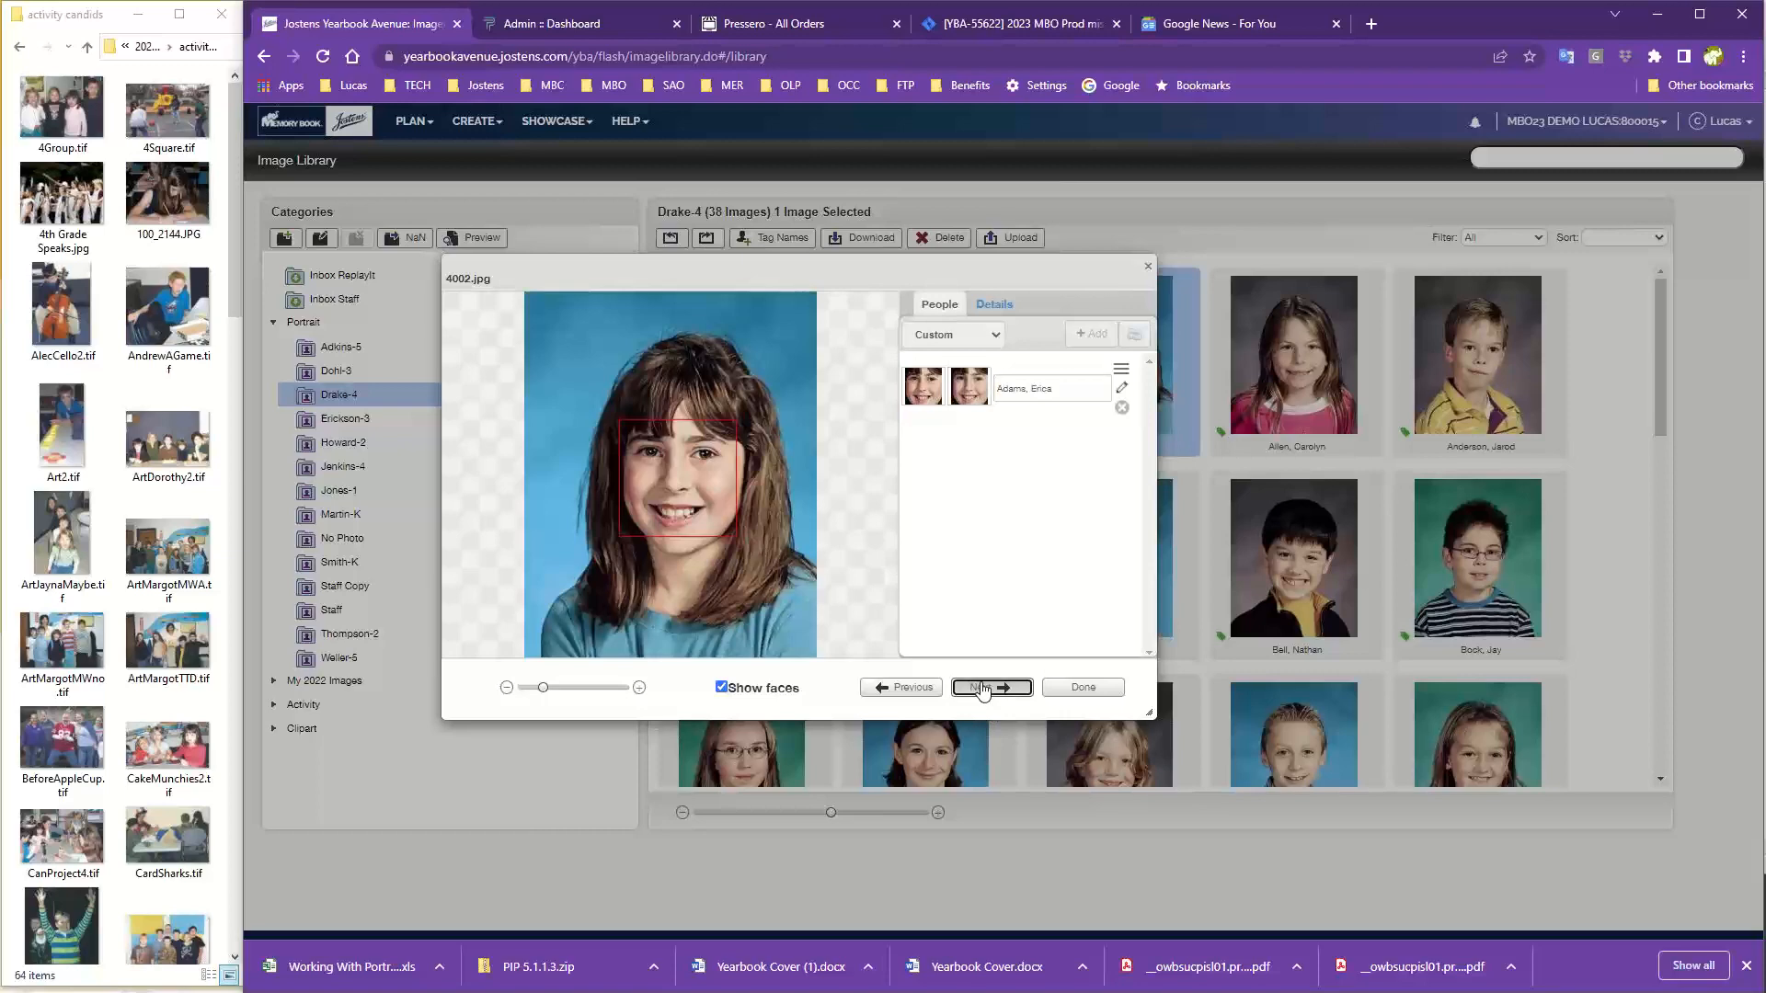
Check the name tags on the next two portraits, then close the viewer.
click(983, 690)
click(982, 690)
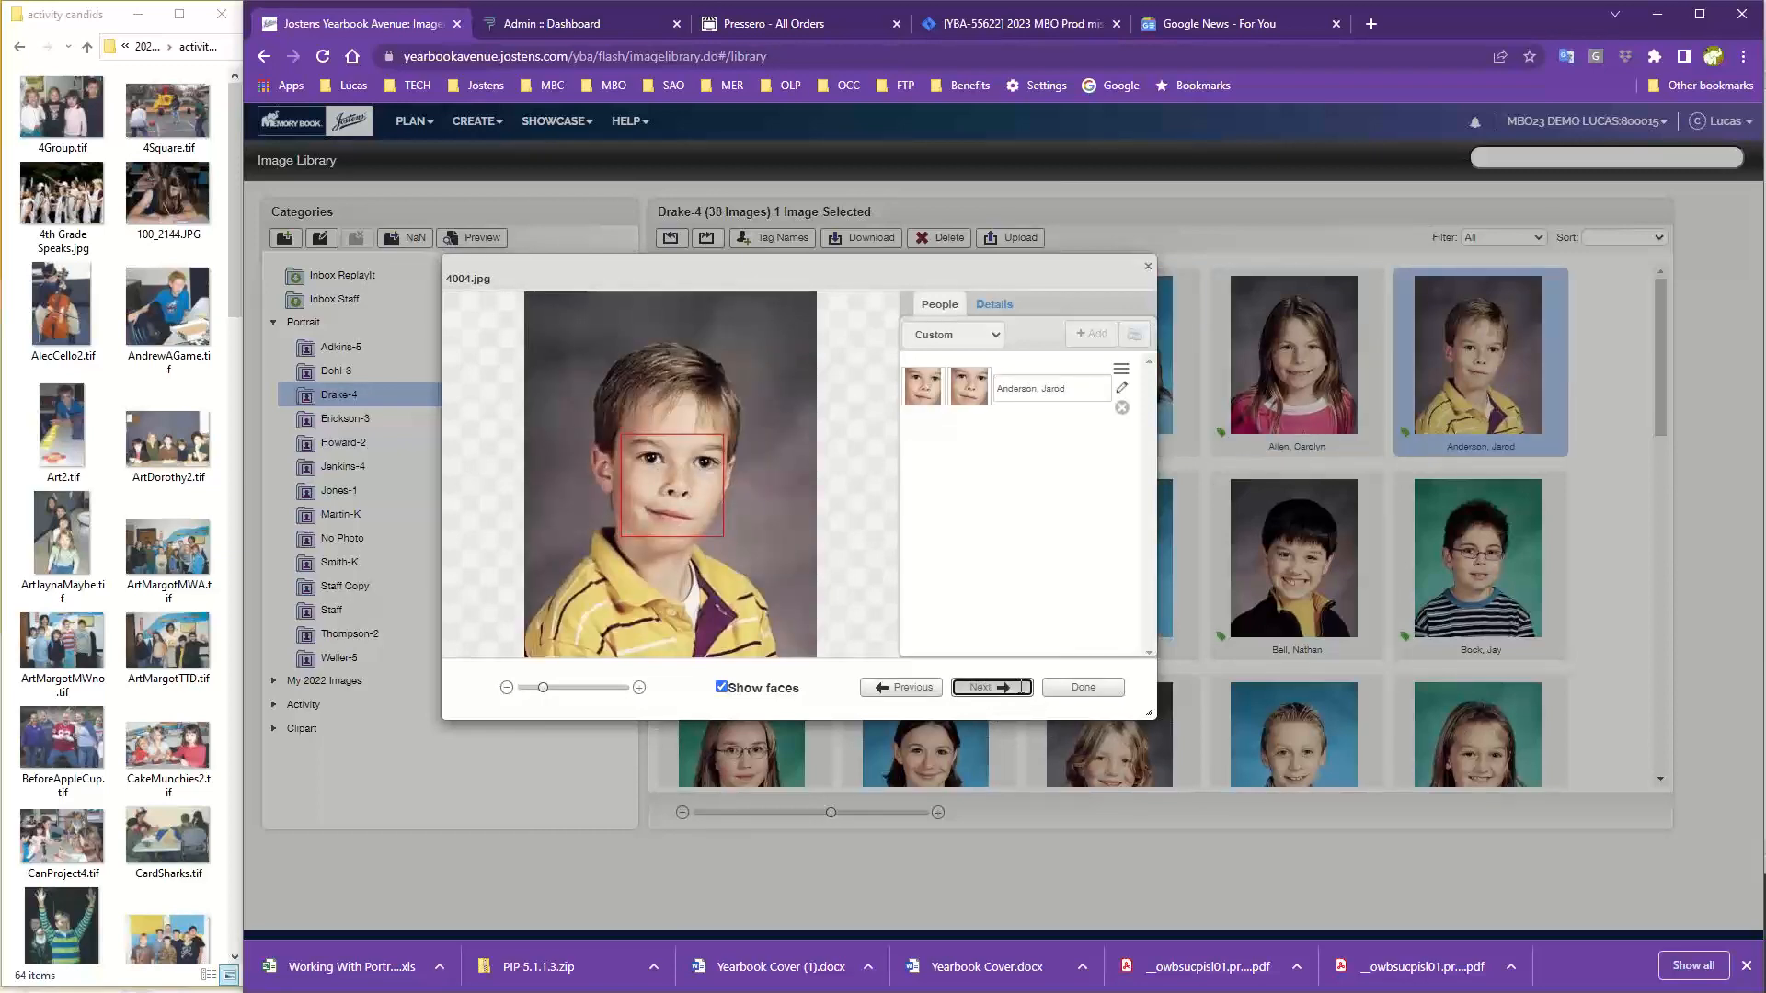
click(1094, 690)
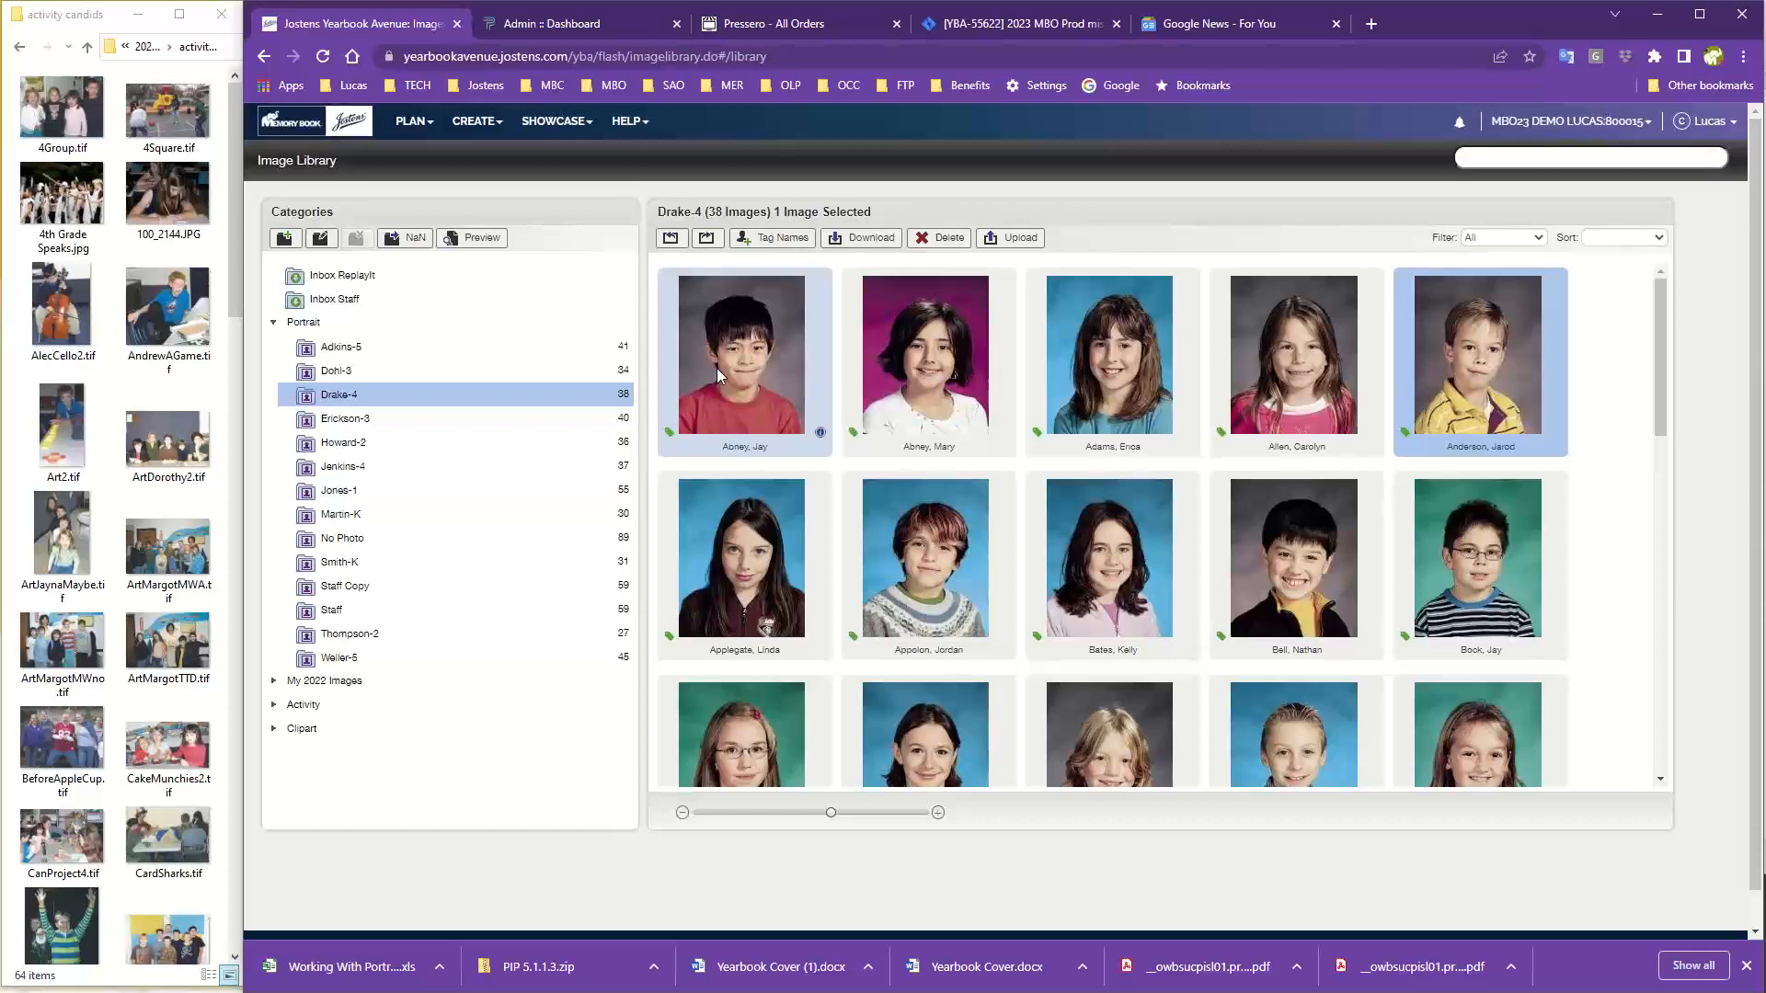
Add a Drake-4 student portrait to the Martin-K category.
scroll(717, 377, down, 4)
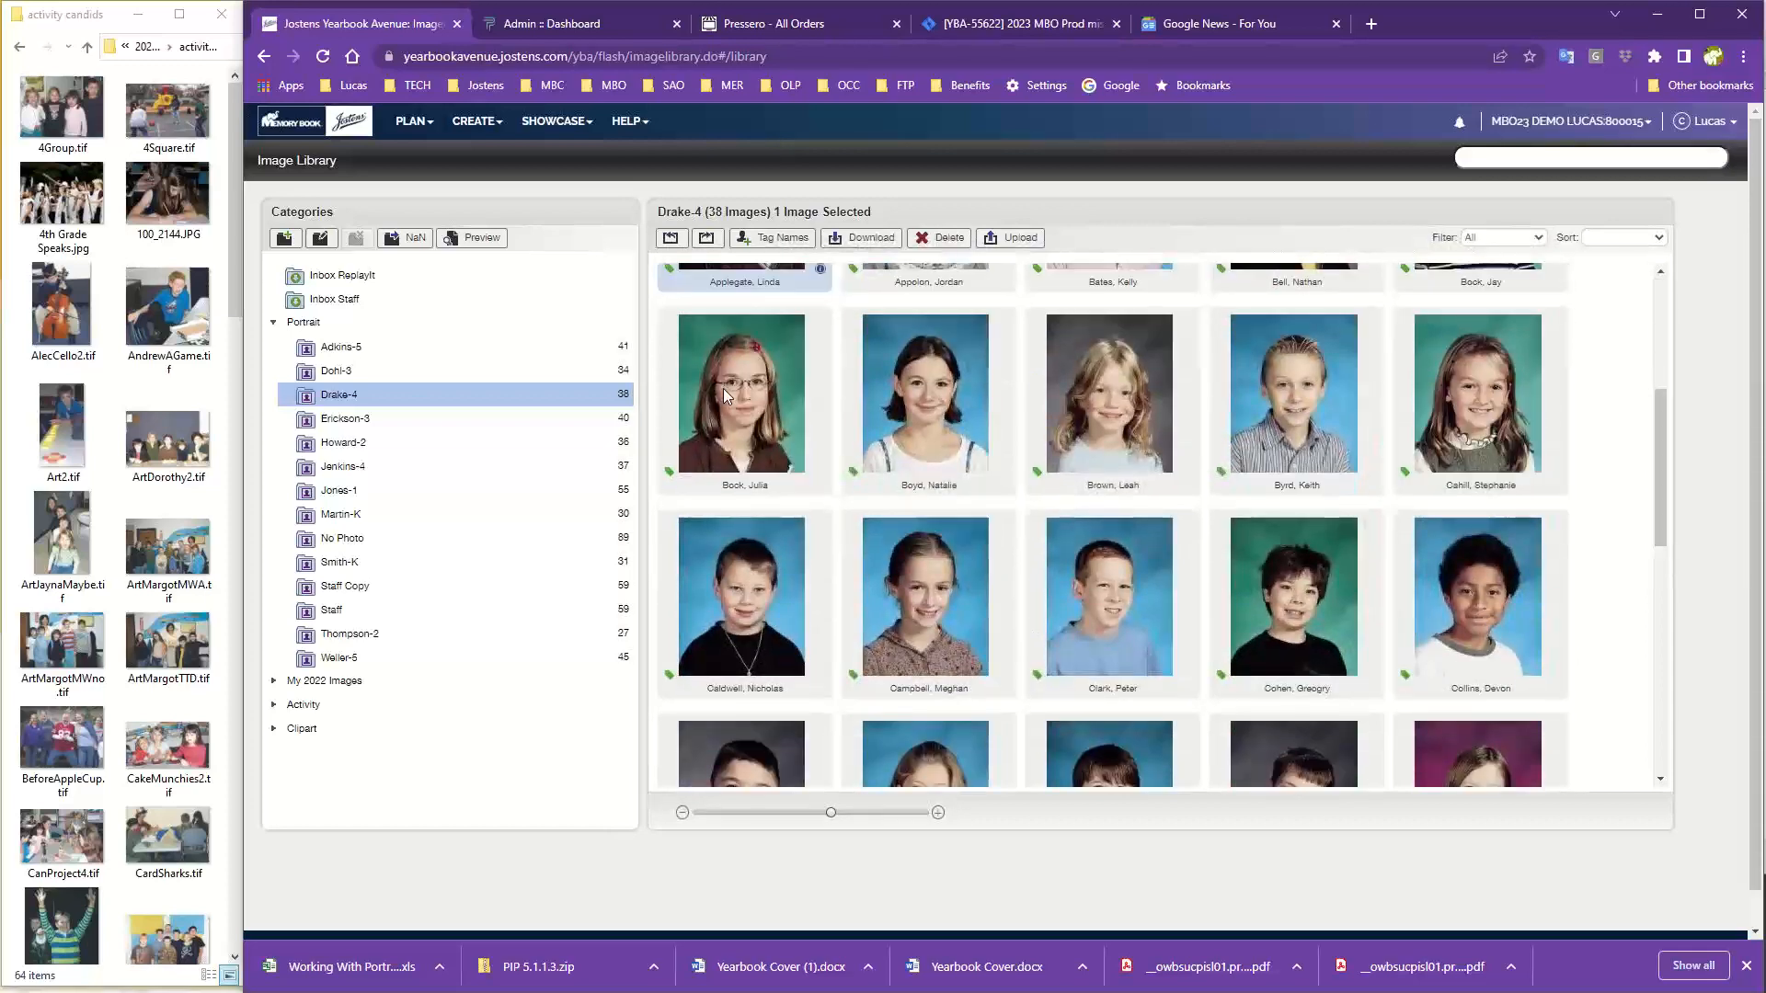
scroll(879, 517, up, 4)
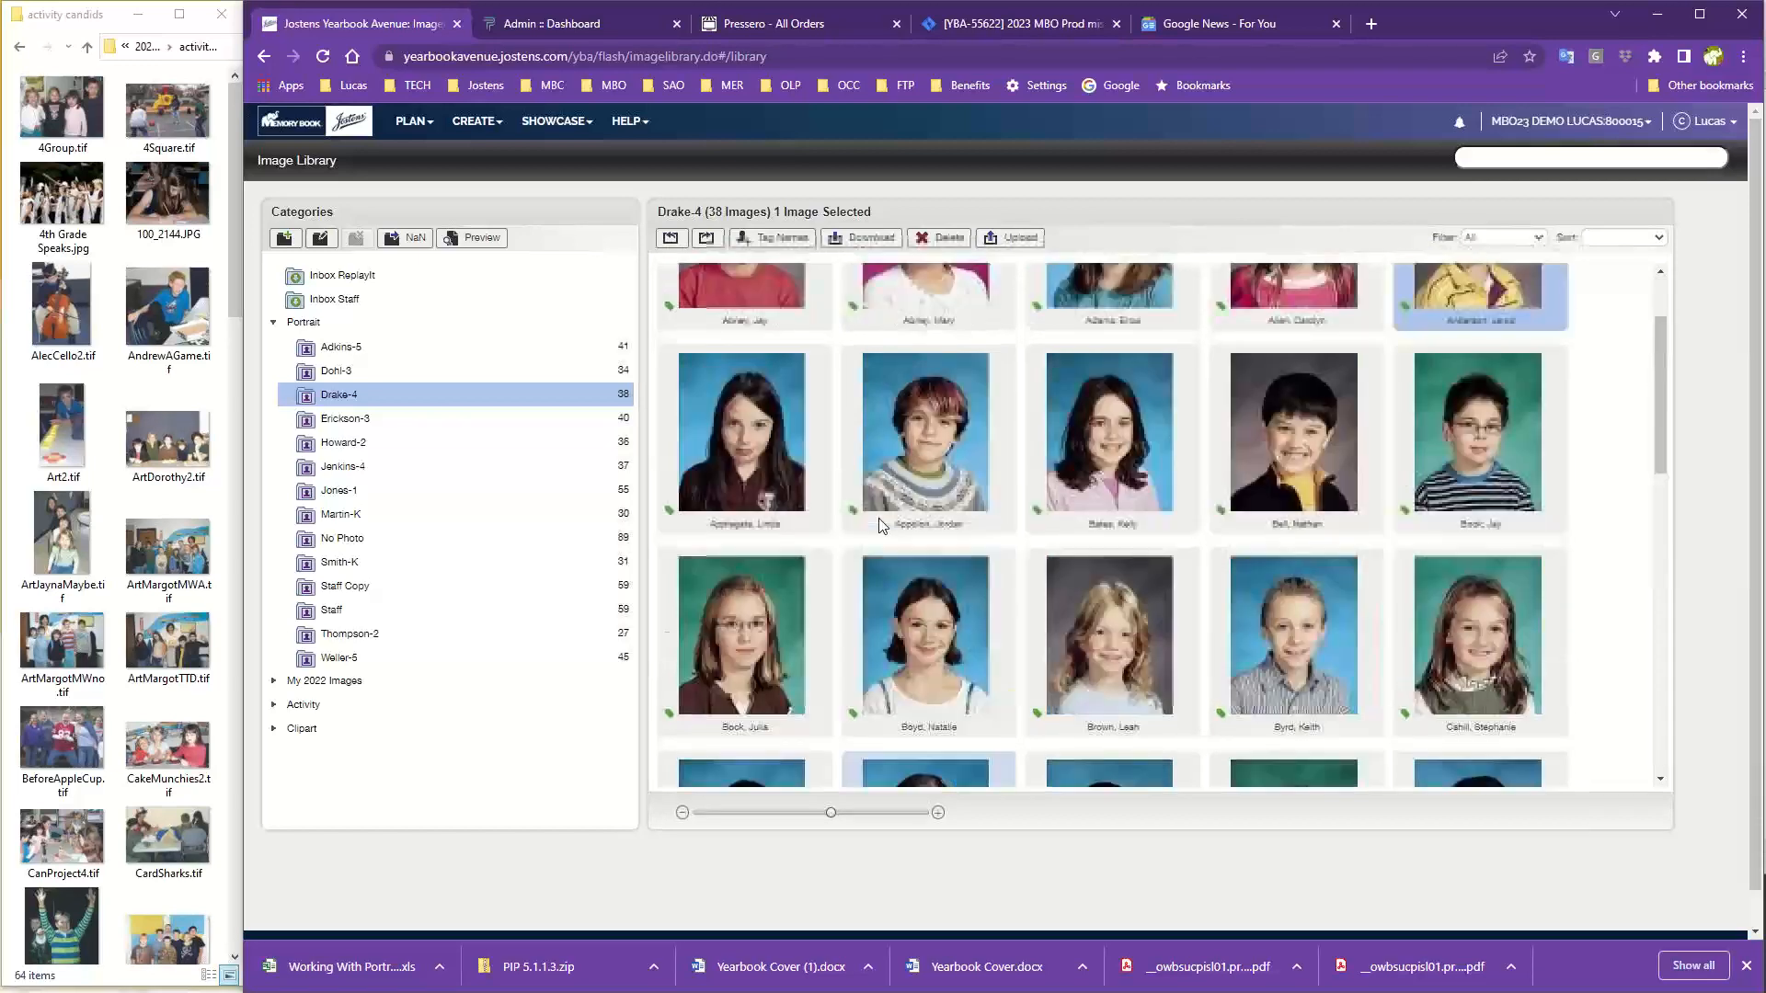
drag(879, 517, 332, 549)
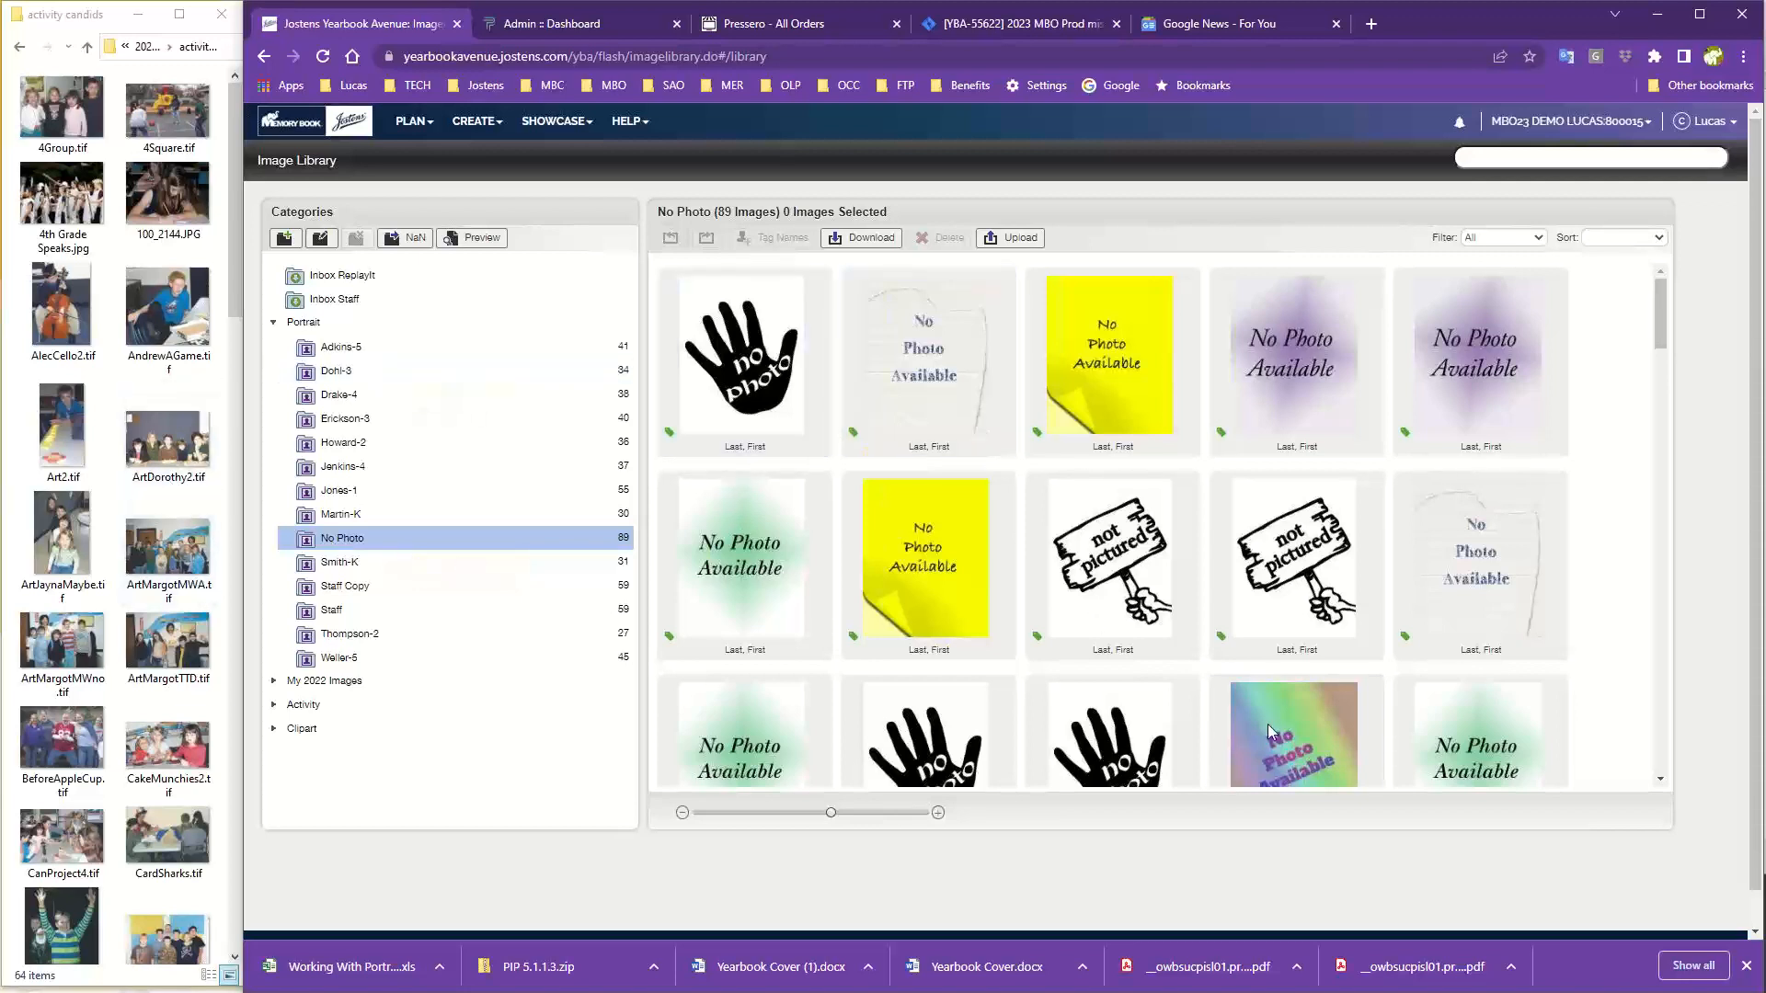
Add the yellow No Photo placeholder to the Drake-4 category.
scroll(1159, 667, down, 1)
scroll(1158, 666, down, 3)
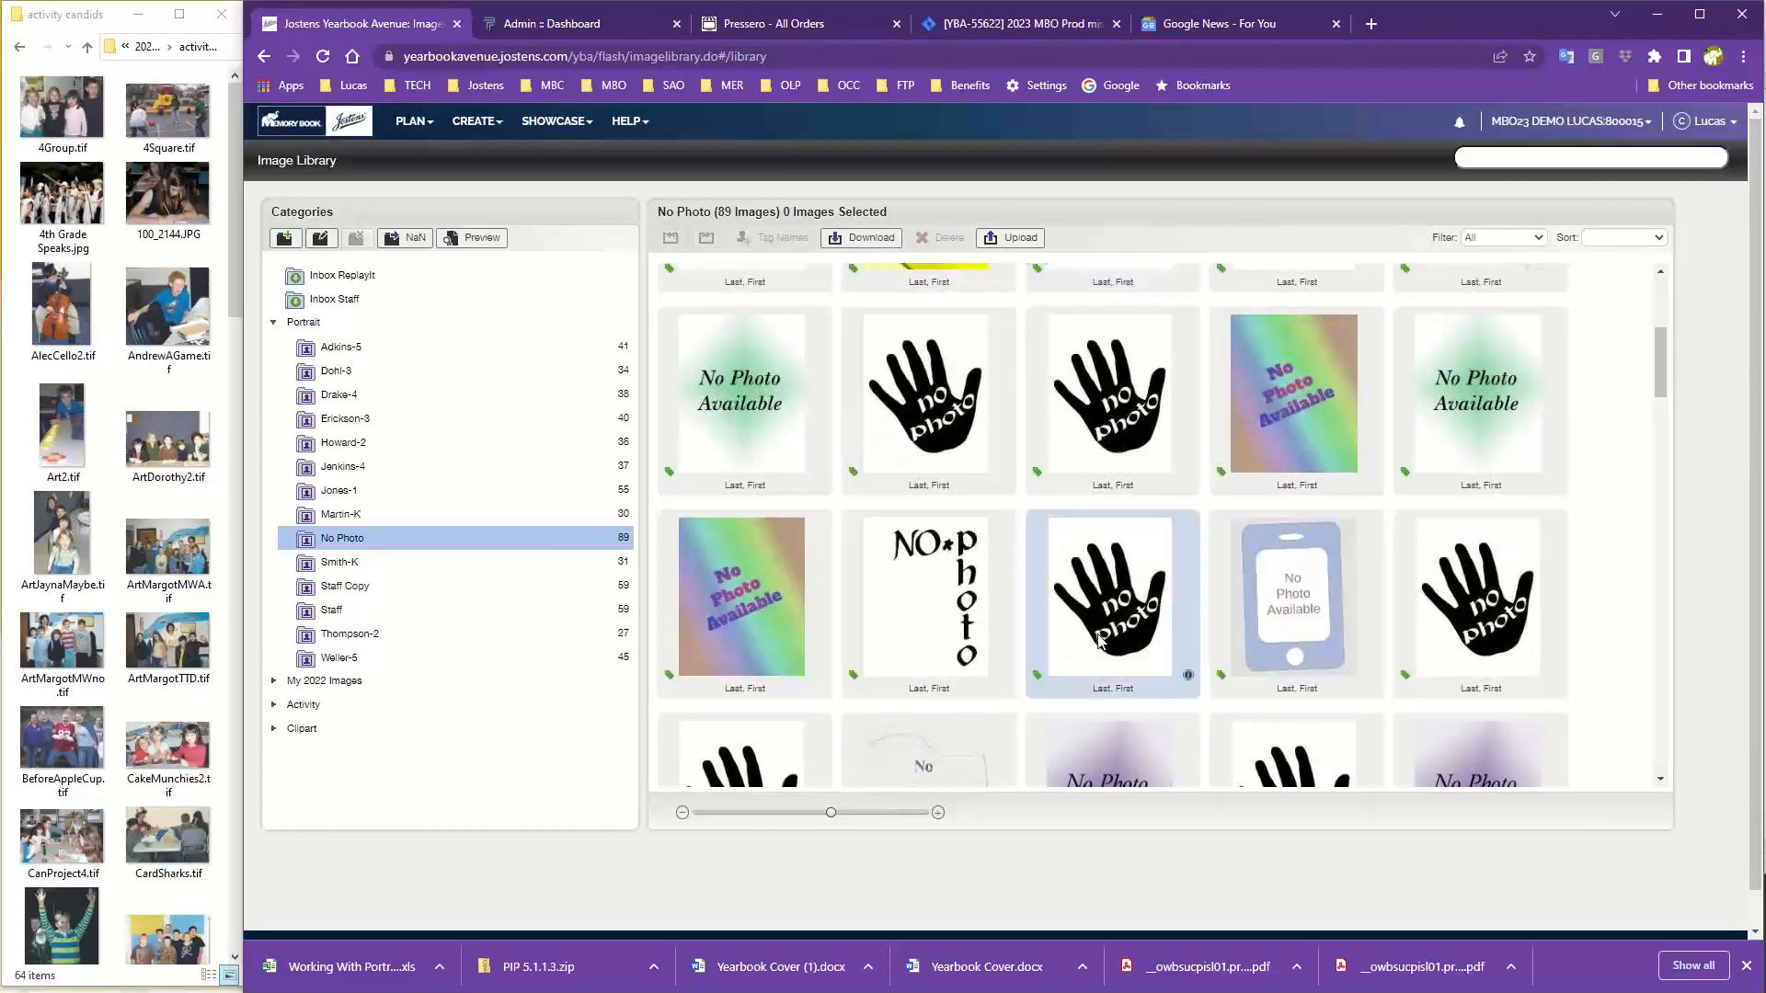
scroll(1159, 667, down, 6)
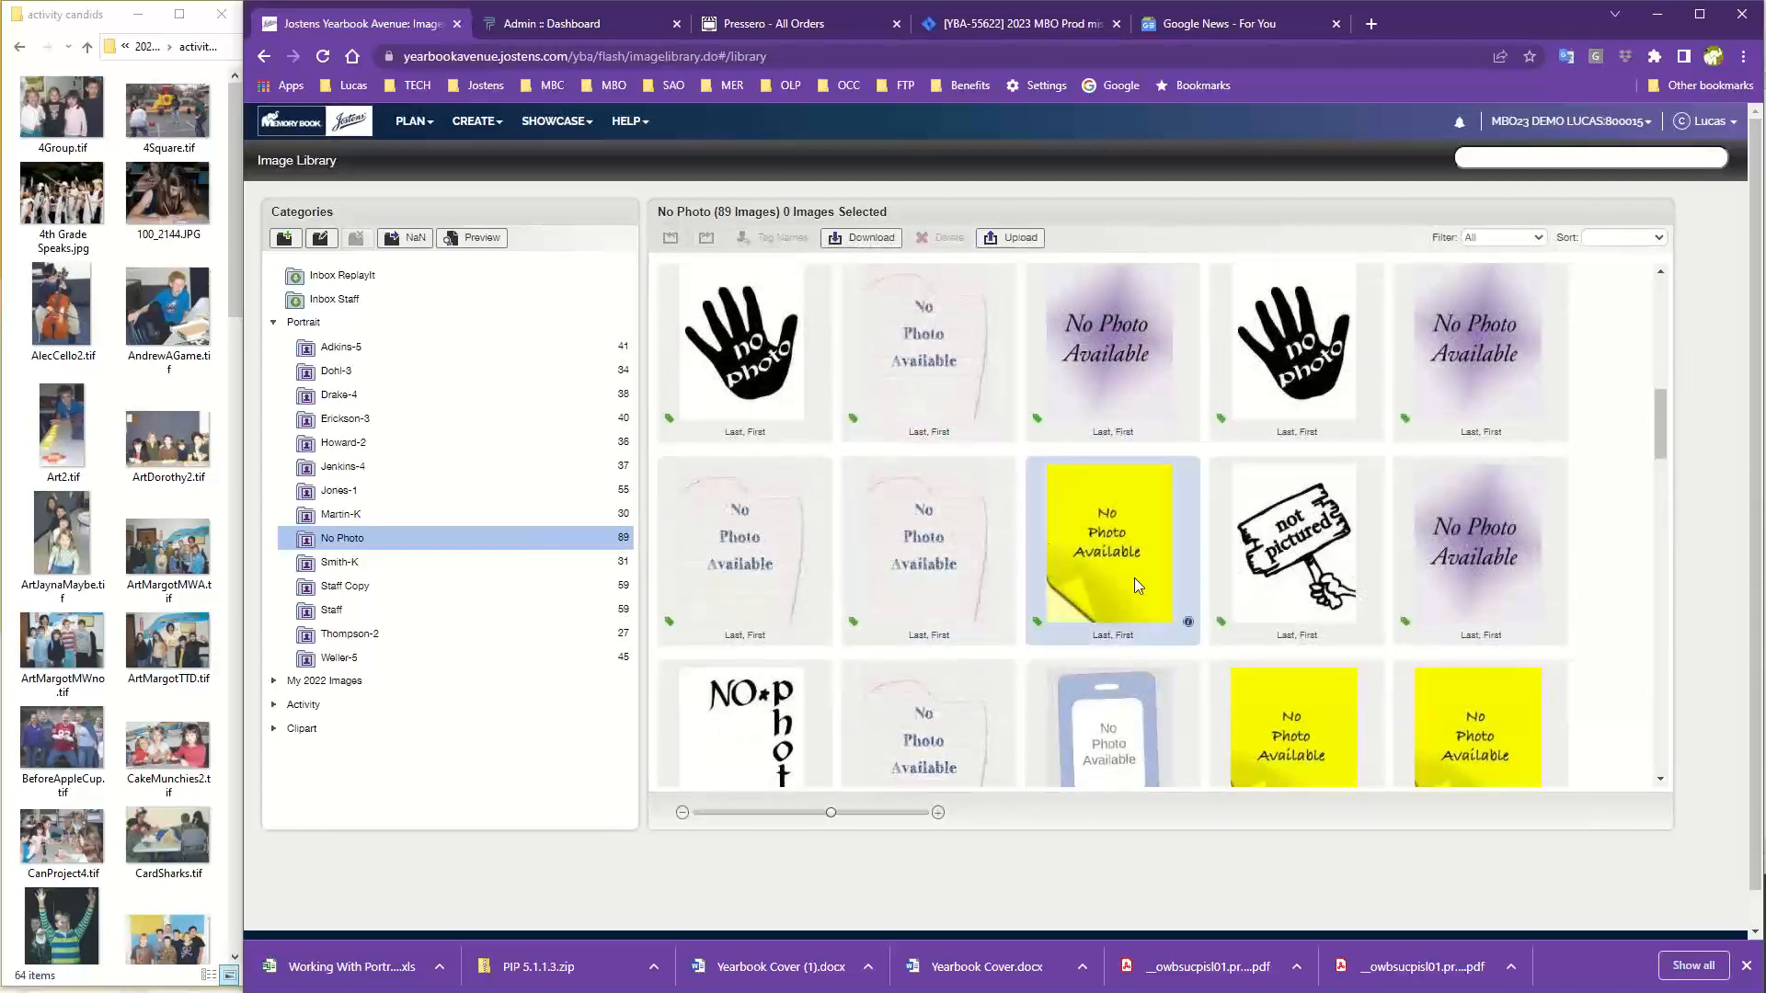
drag(1094, 593, 400, 401)
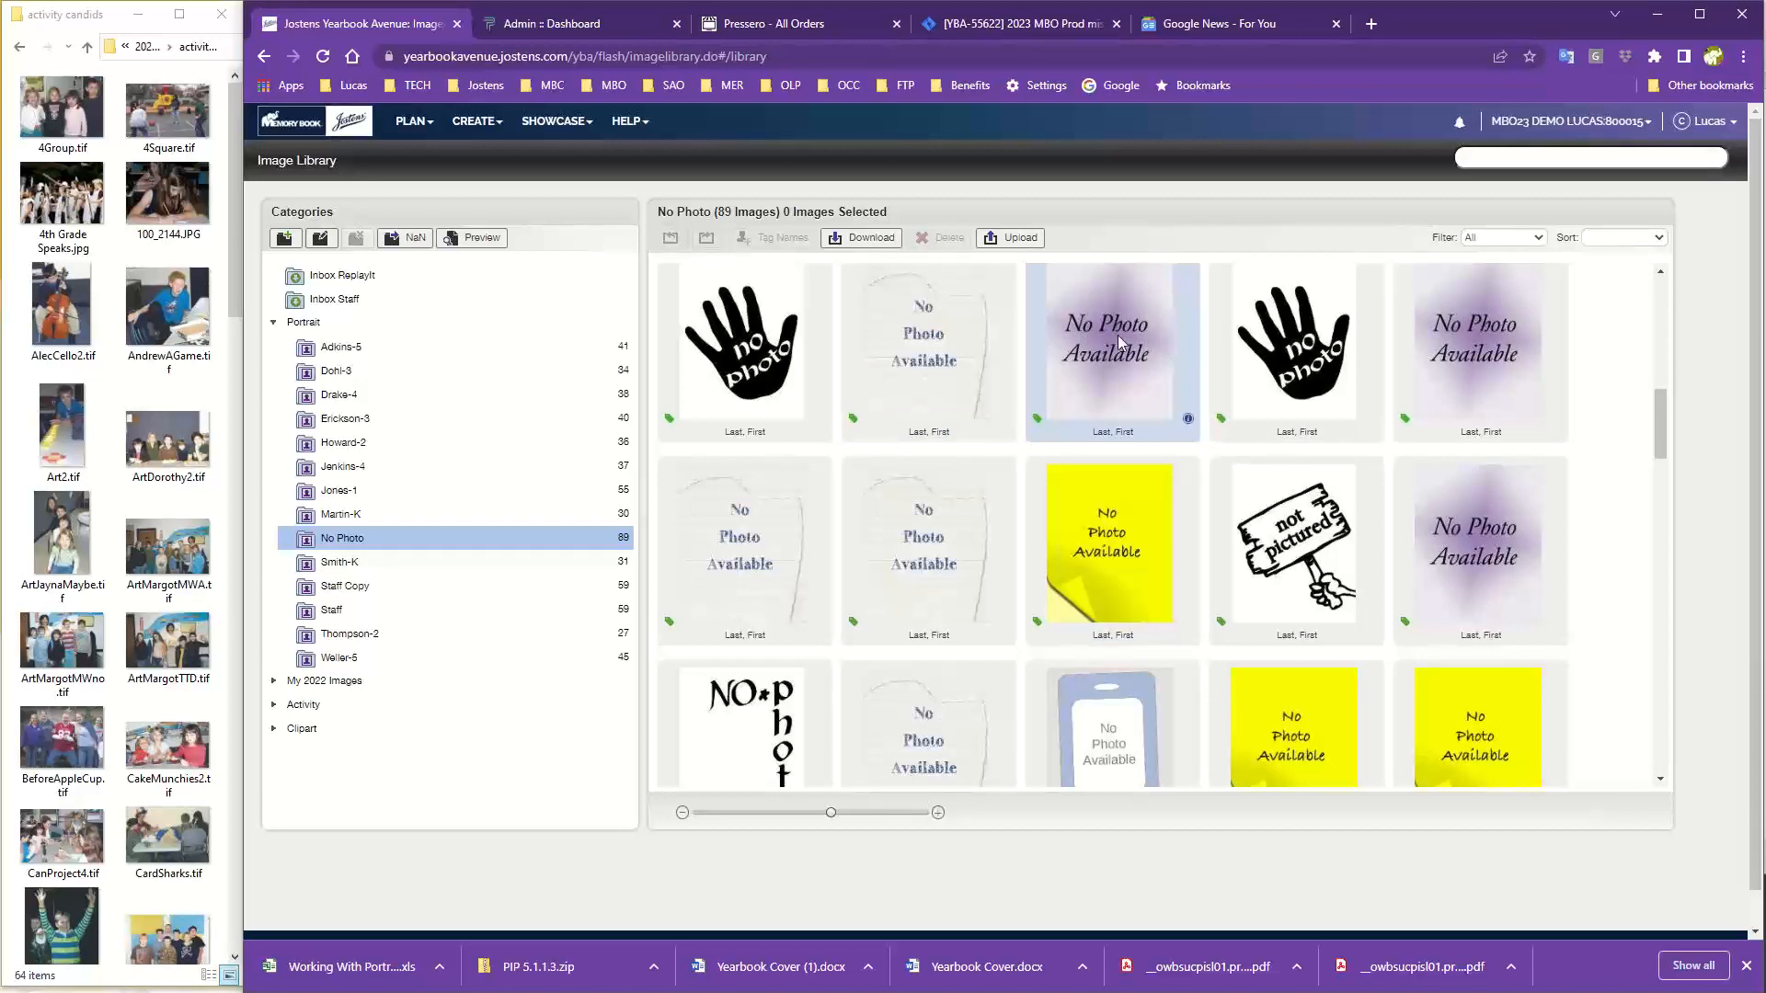
Move the purple No Photo Available placeholder into Drake-4 and view its 39 images.
drag(1107, 329, 340, 399)
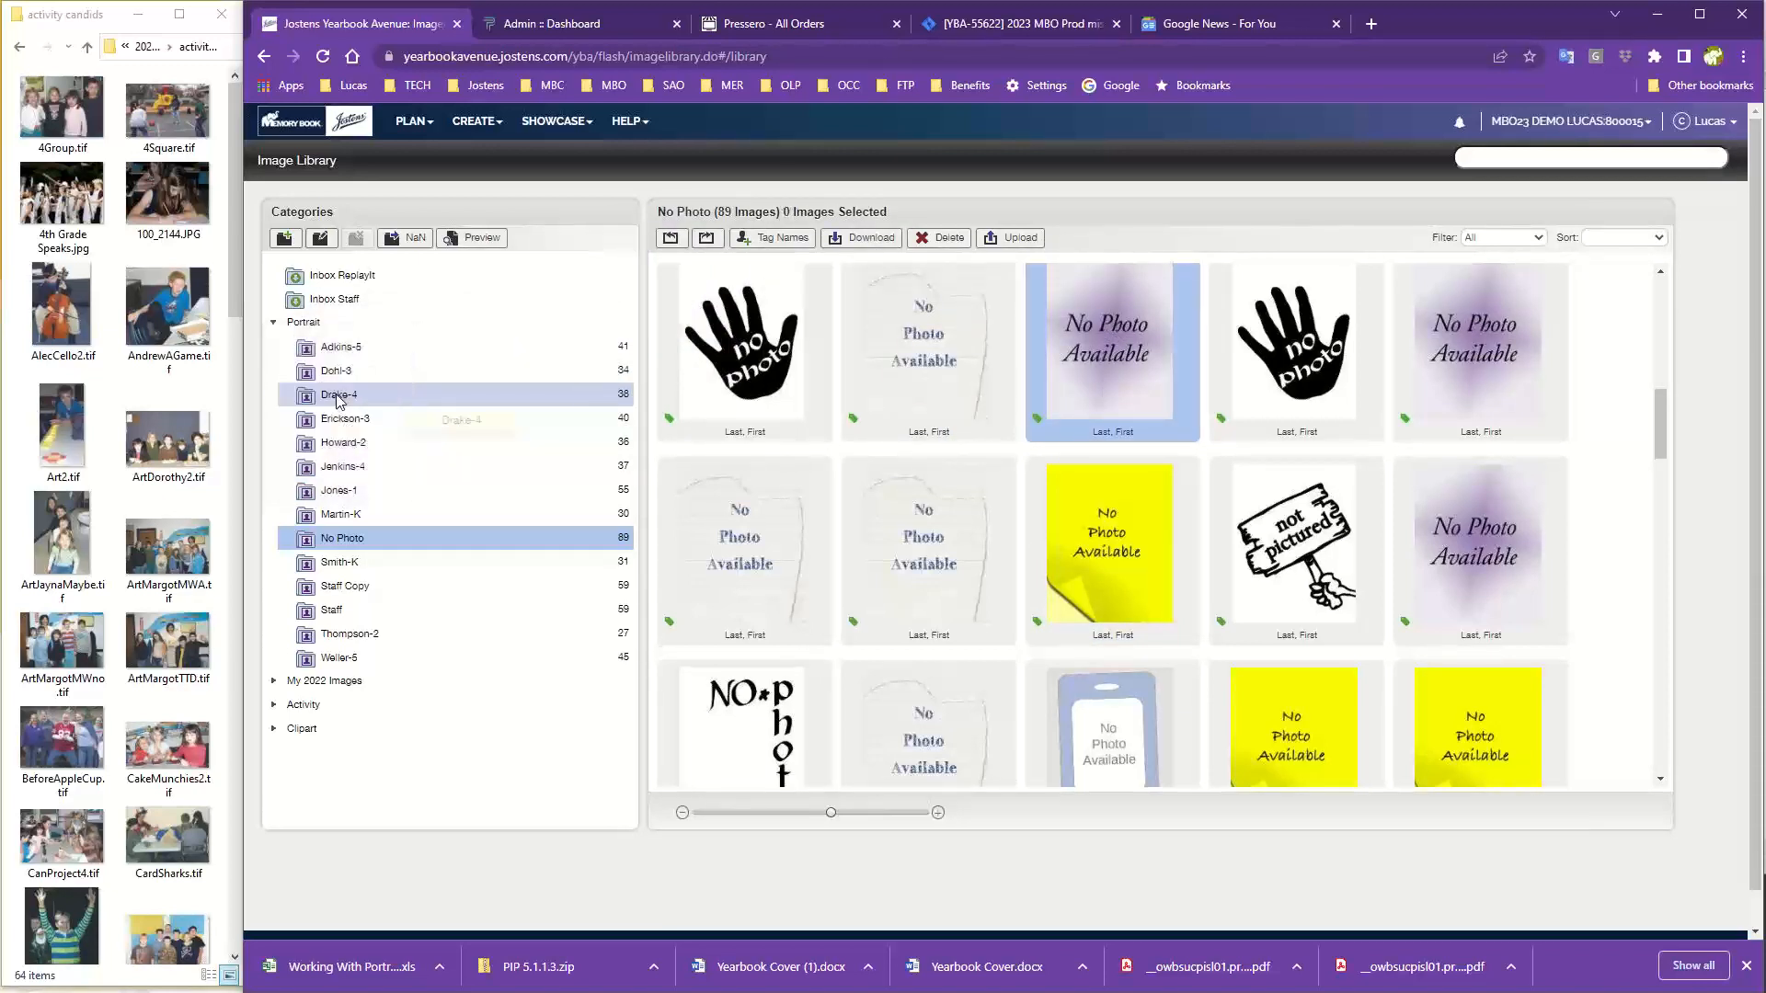
click(340, 399)
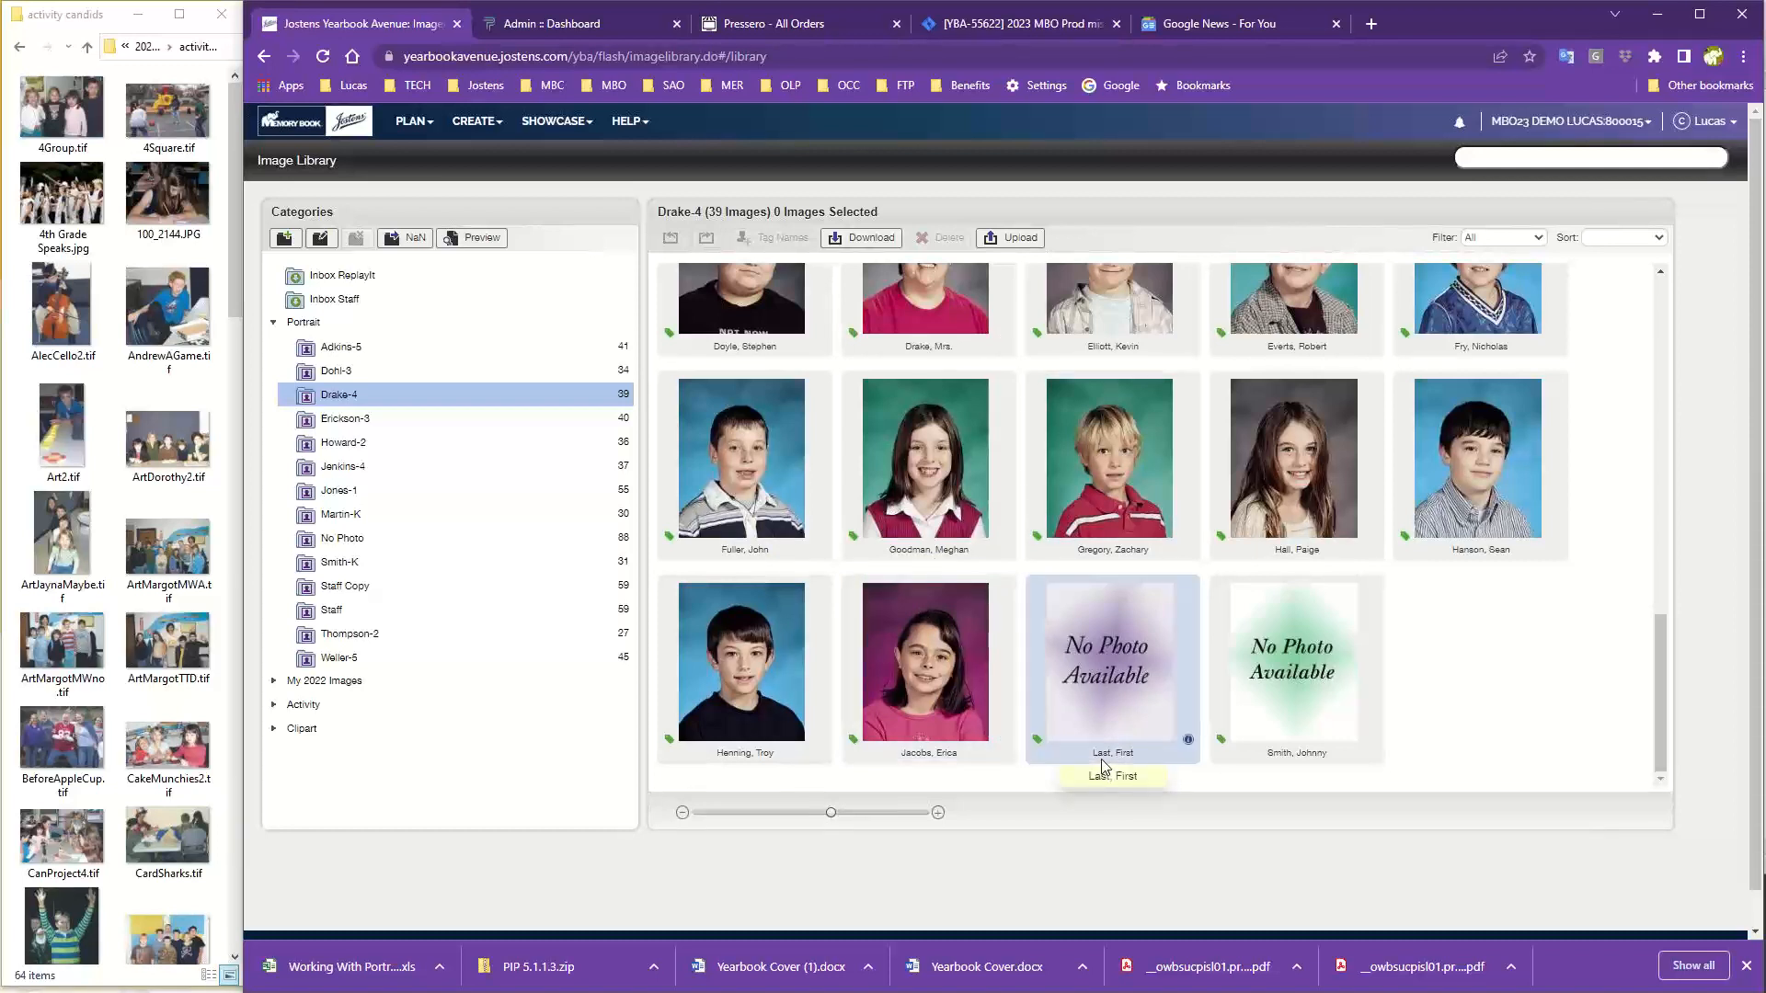
Remove the 'Last, First' tag from the NP110.jpg placeholder in Drake-4.
double_click(1131, 671)
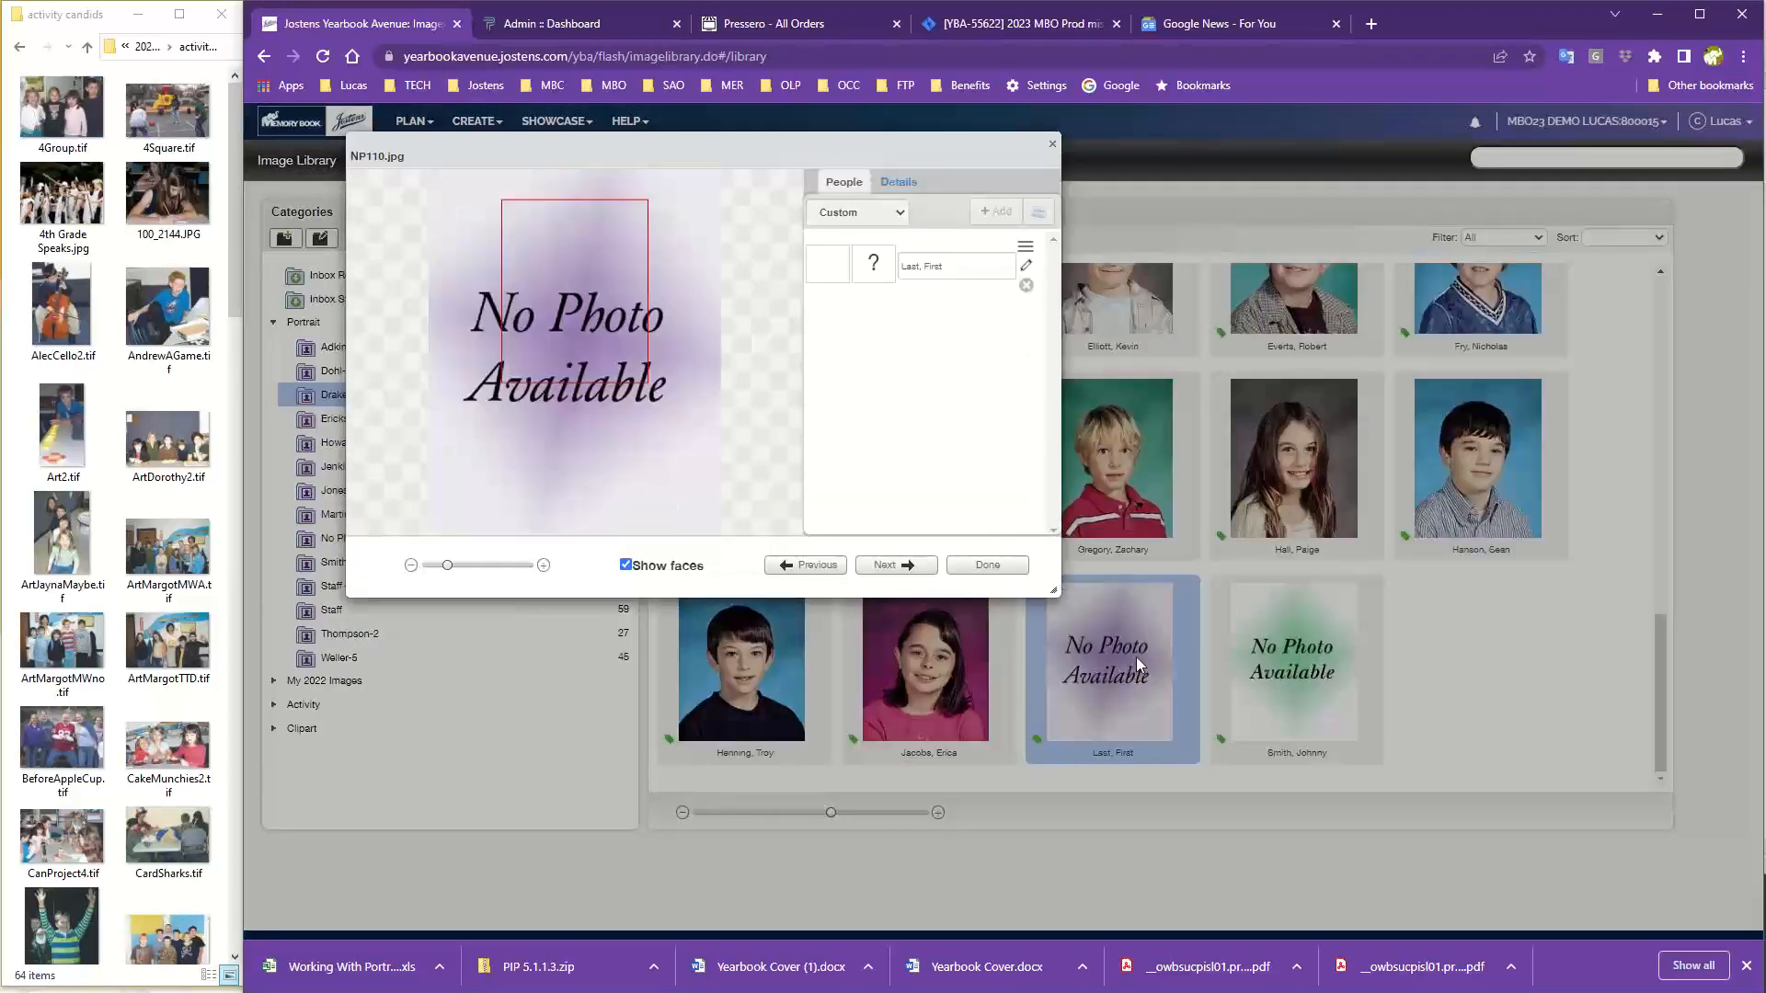
drag(845, 143, 1207, 293)
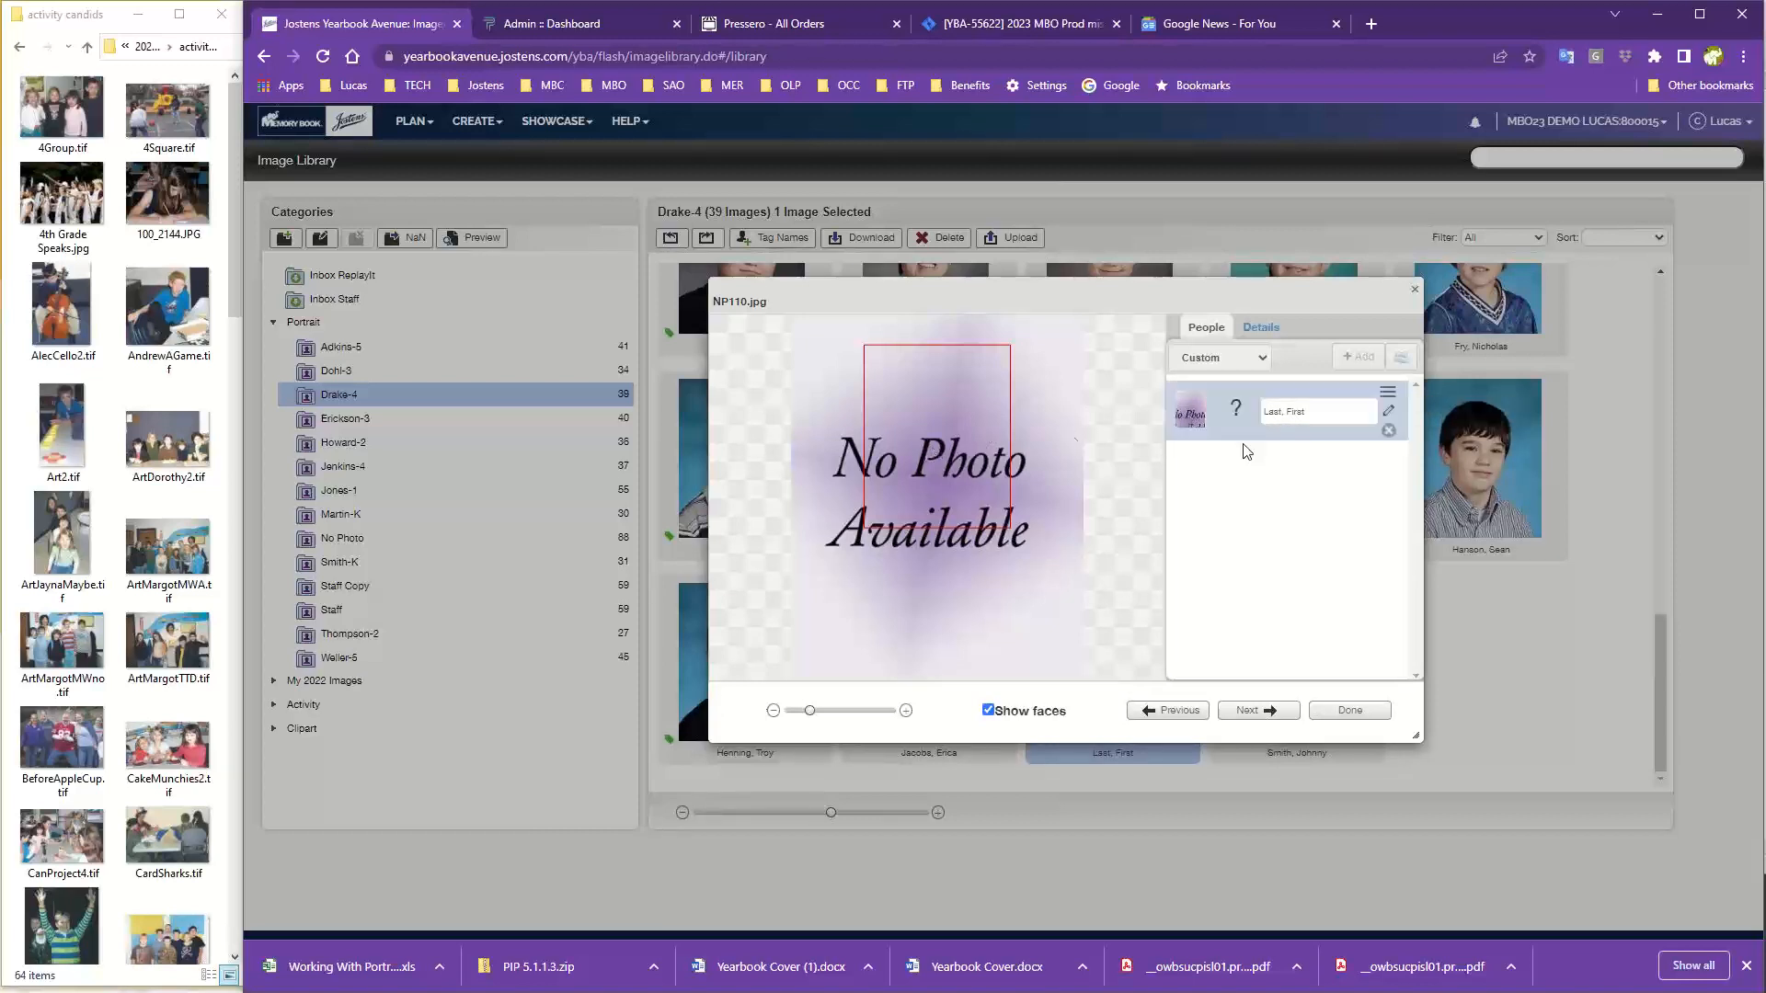
click(1389, 432)
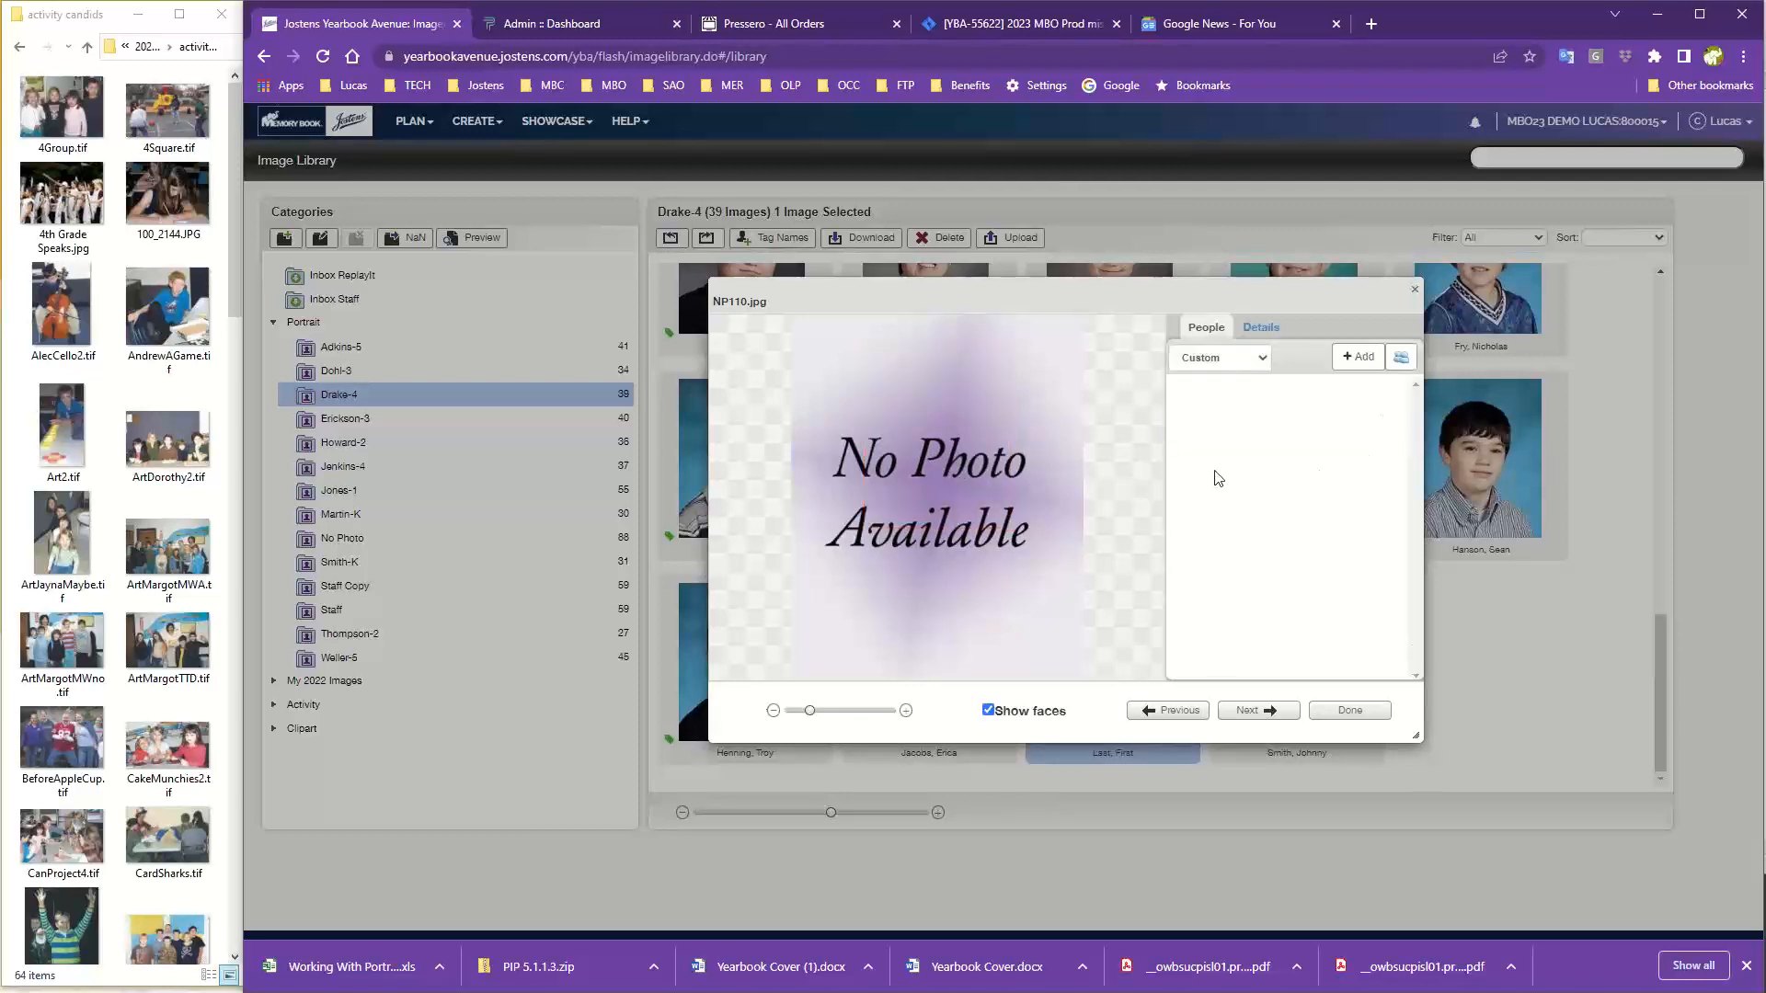
Create a new student with first and last name, tag the No Photo placeholder, and close details.
click(1349, 359)
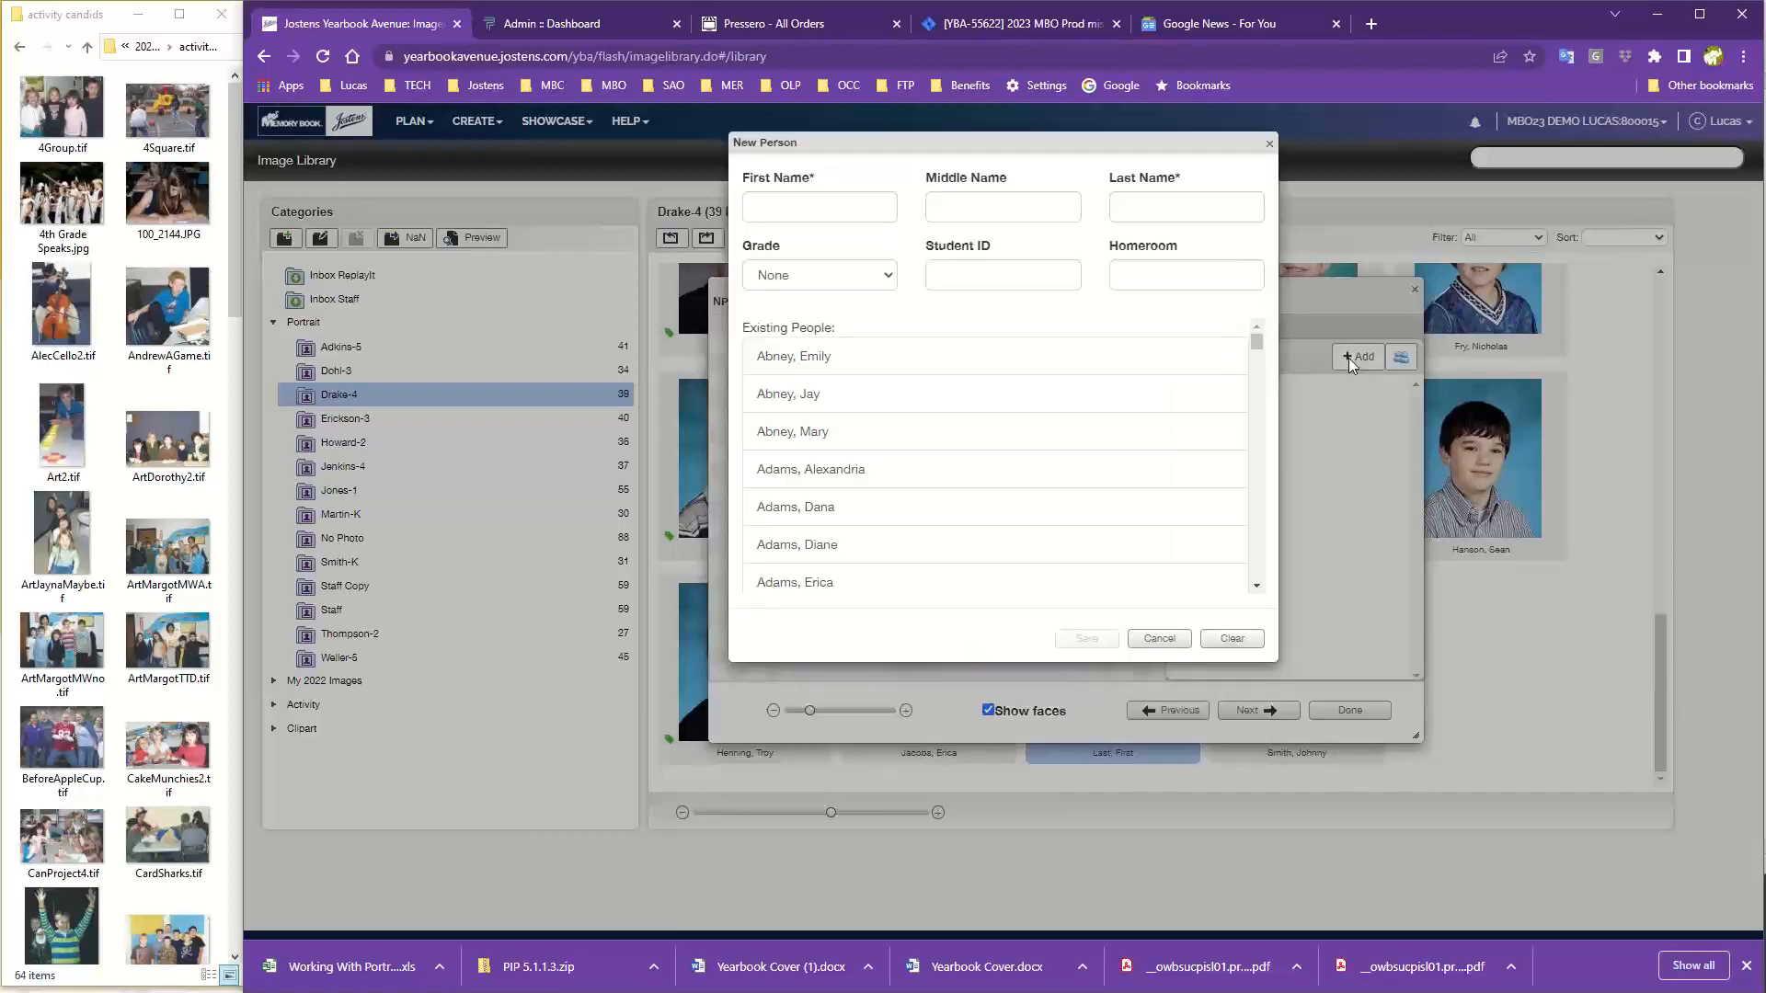
click(831, 206)
text(Sally)
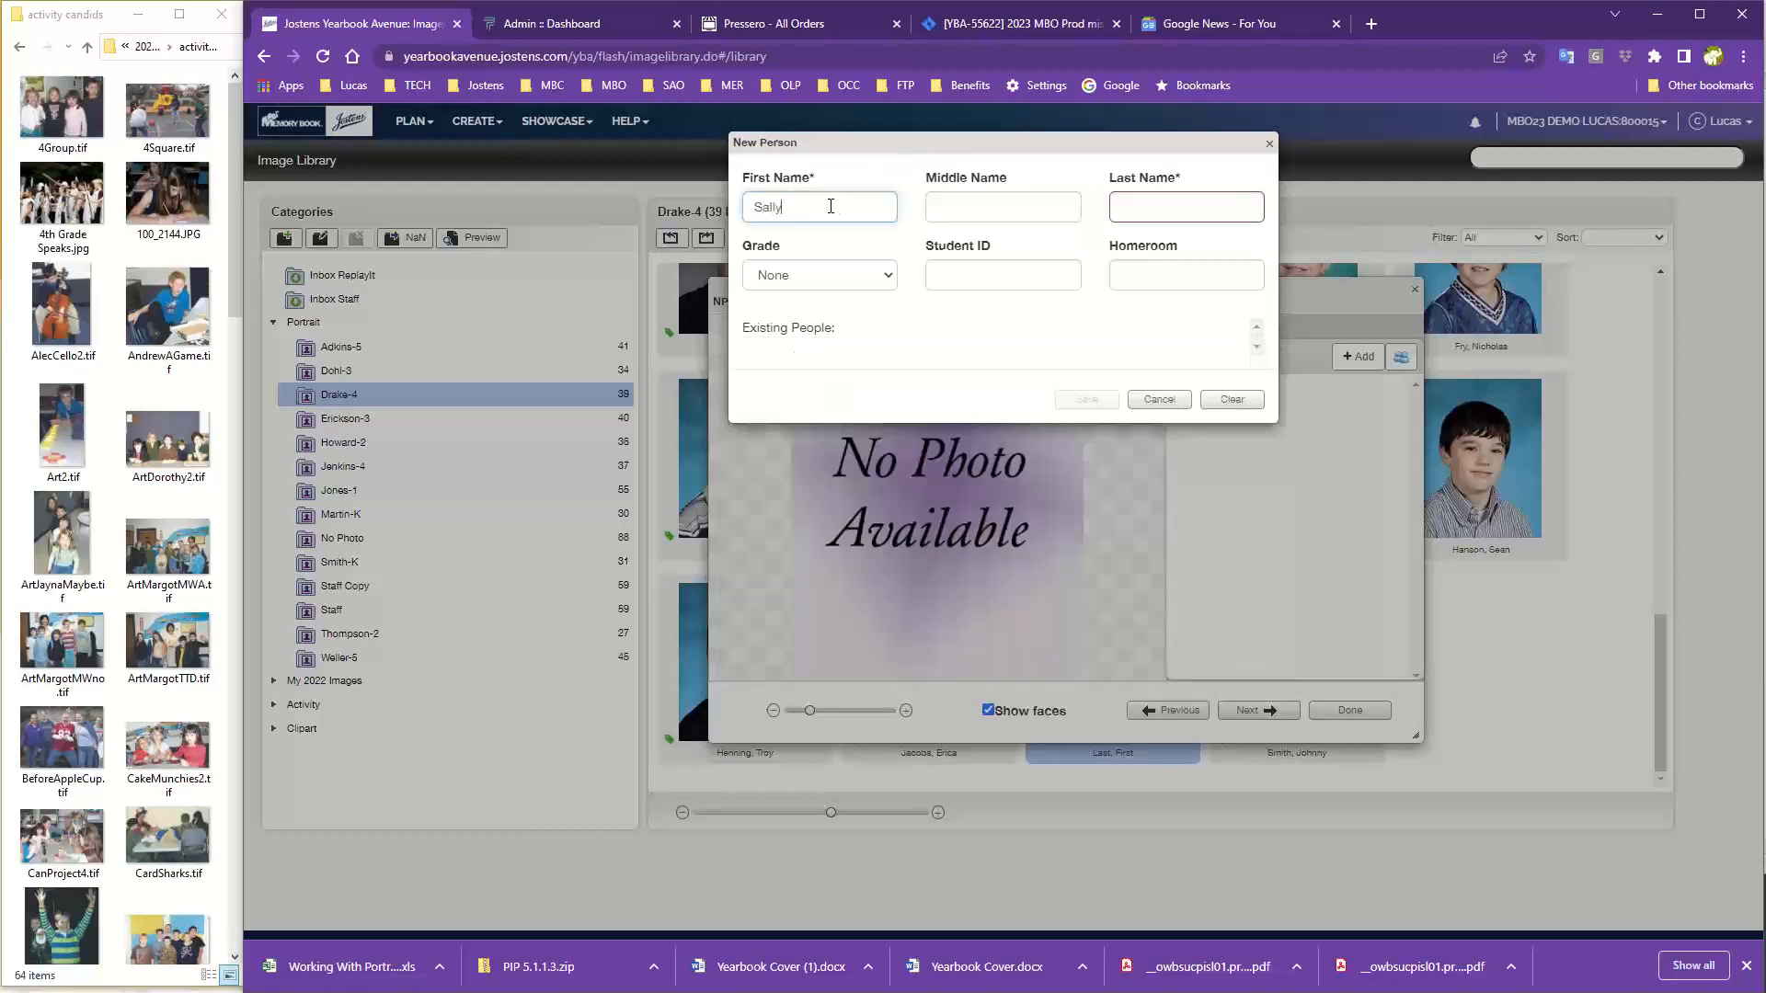
key(Tab)
key(Tab)
text(Smith)
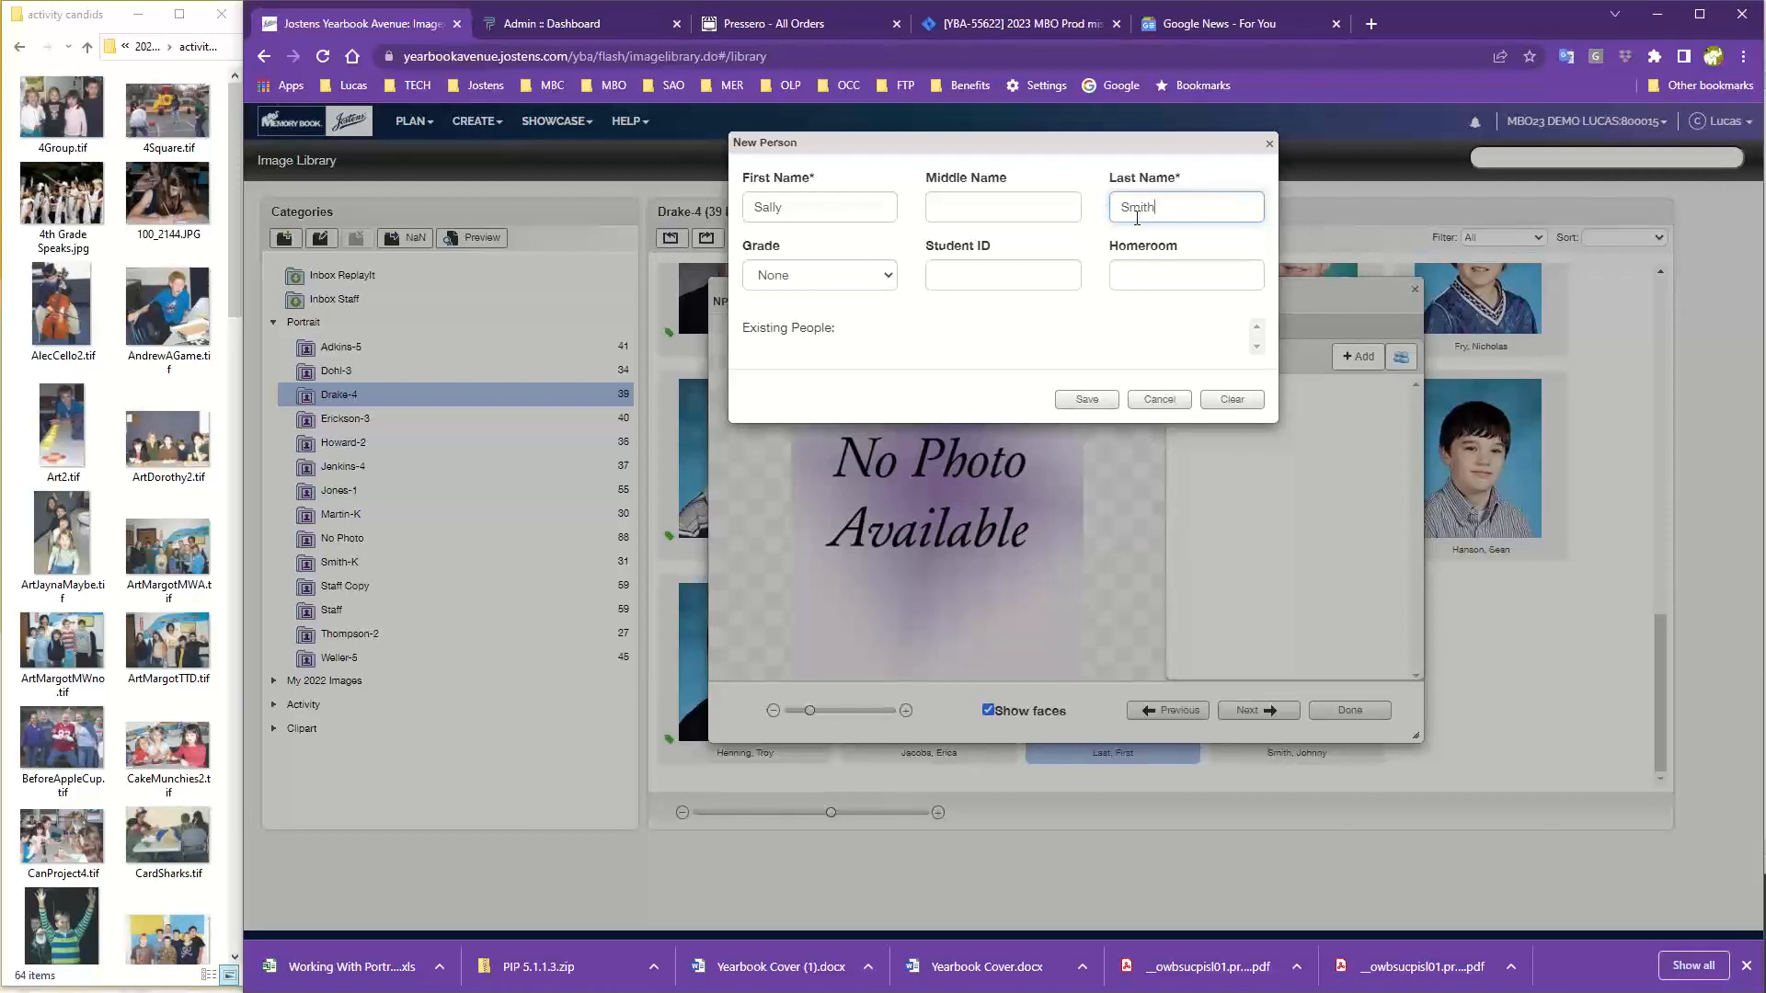
click(1083, 399)
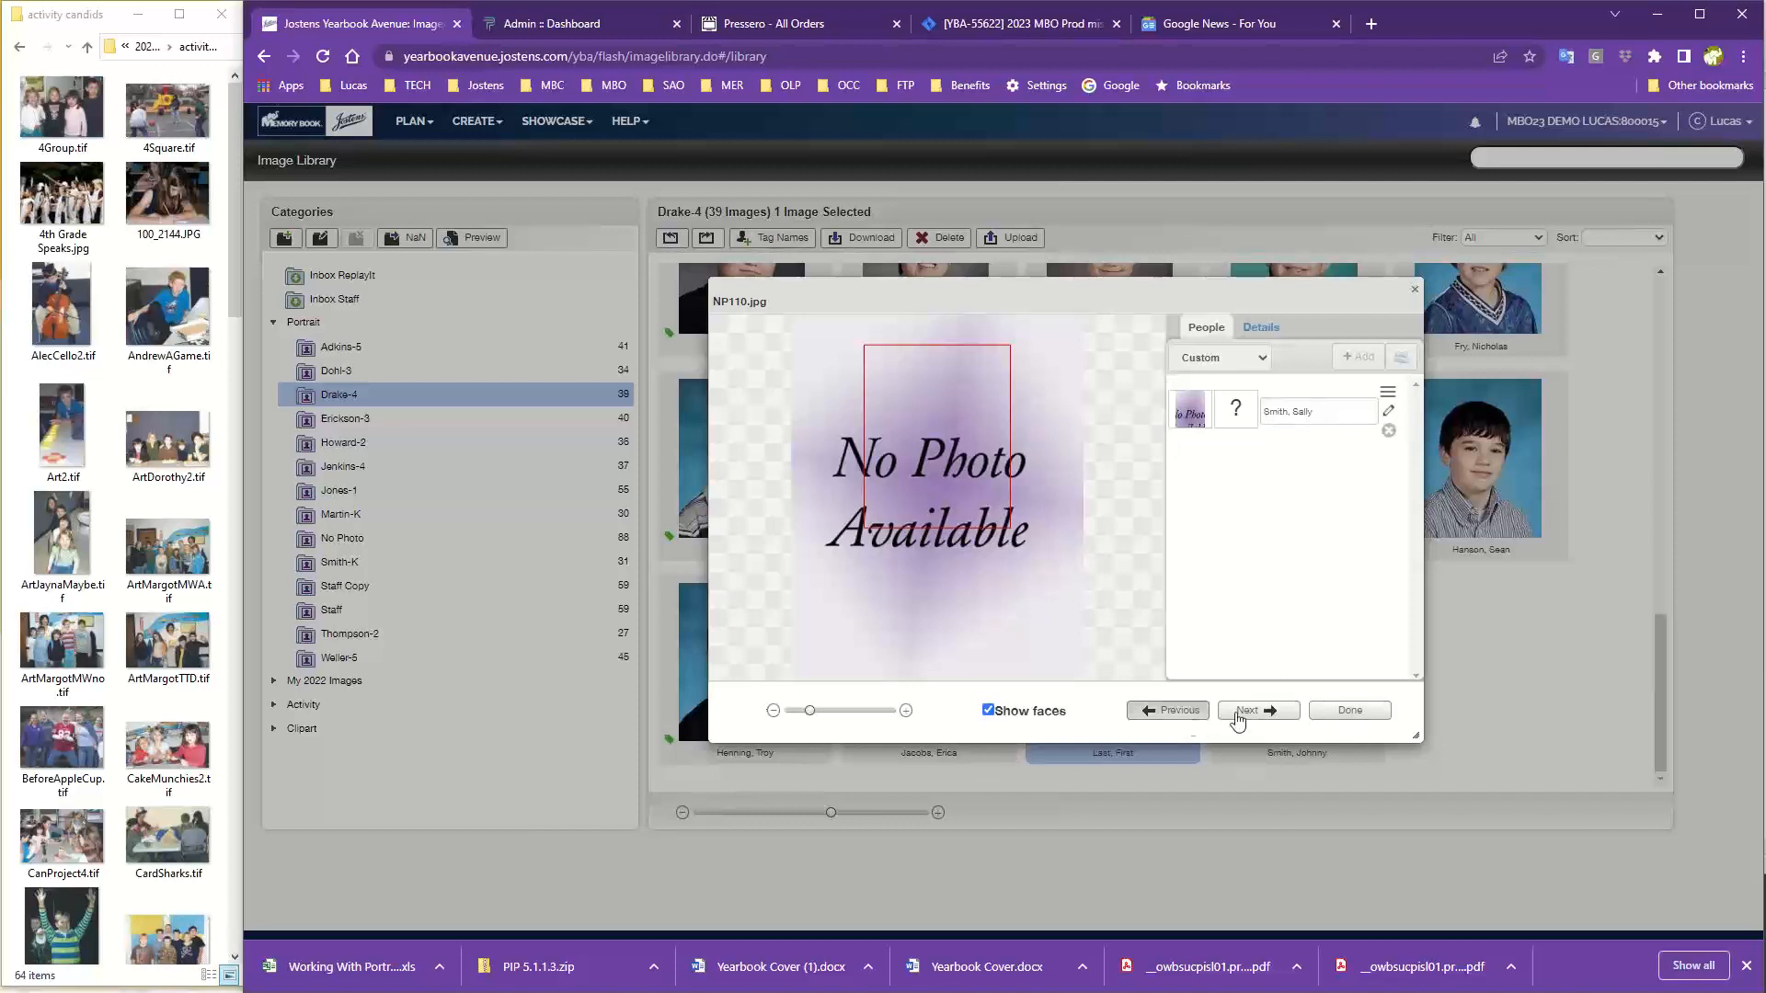
click(1372, 712)
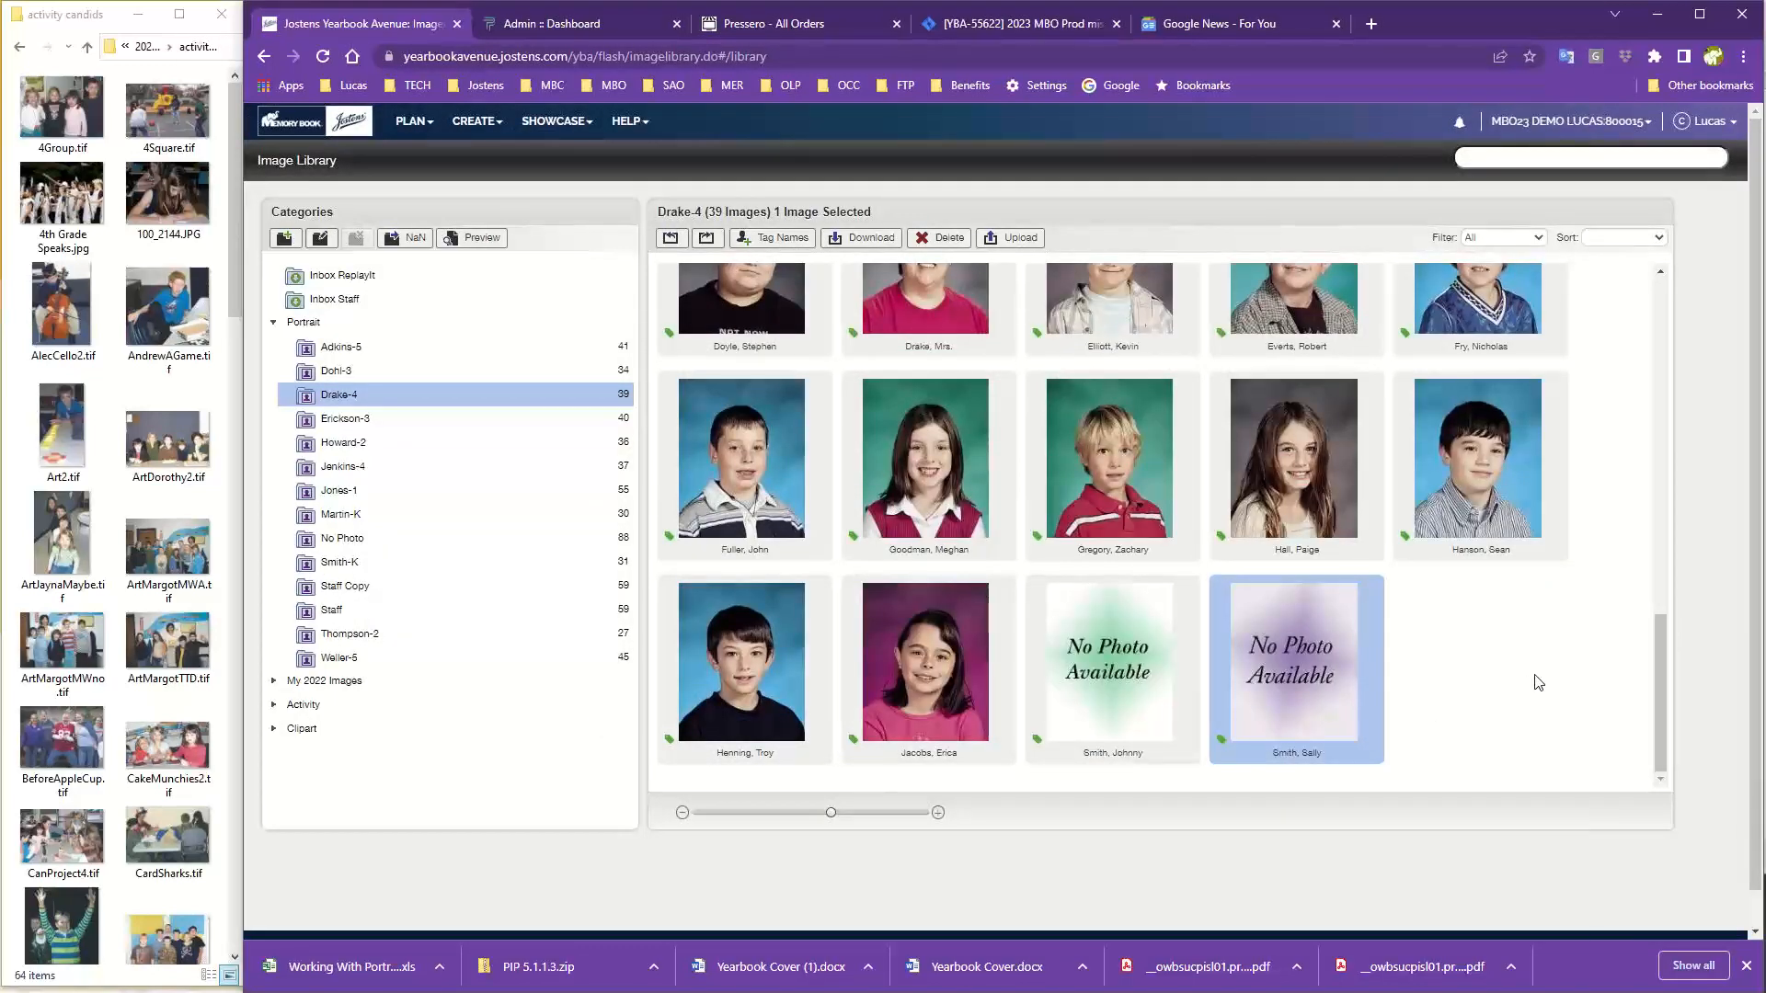
Drag the thumbnail size slider left to shrink the Drake-4 portraits so all fit in view.
drag(832, 813, 758, 819)
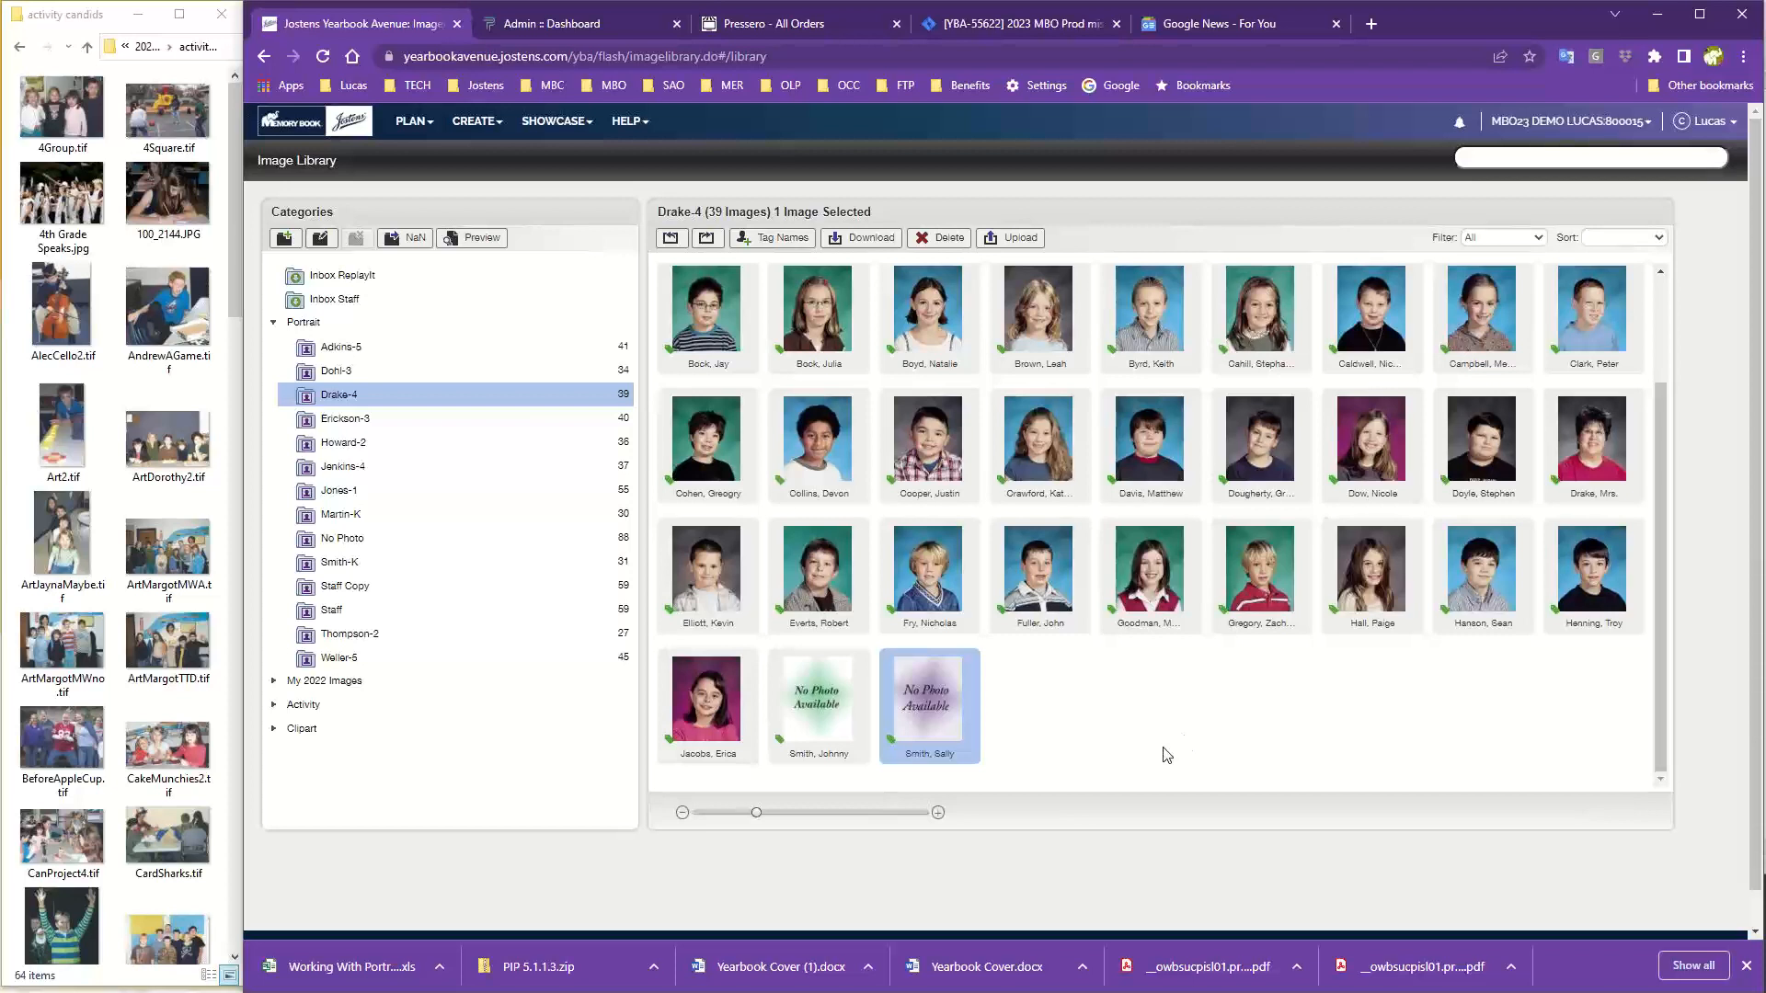
Change the teacher portrait's Type from Student to Teacher in Details and apply the change.
click(1596, 442)
double_click(1596, 442)
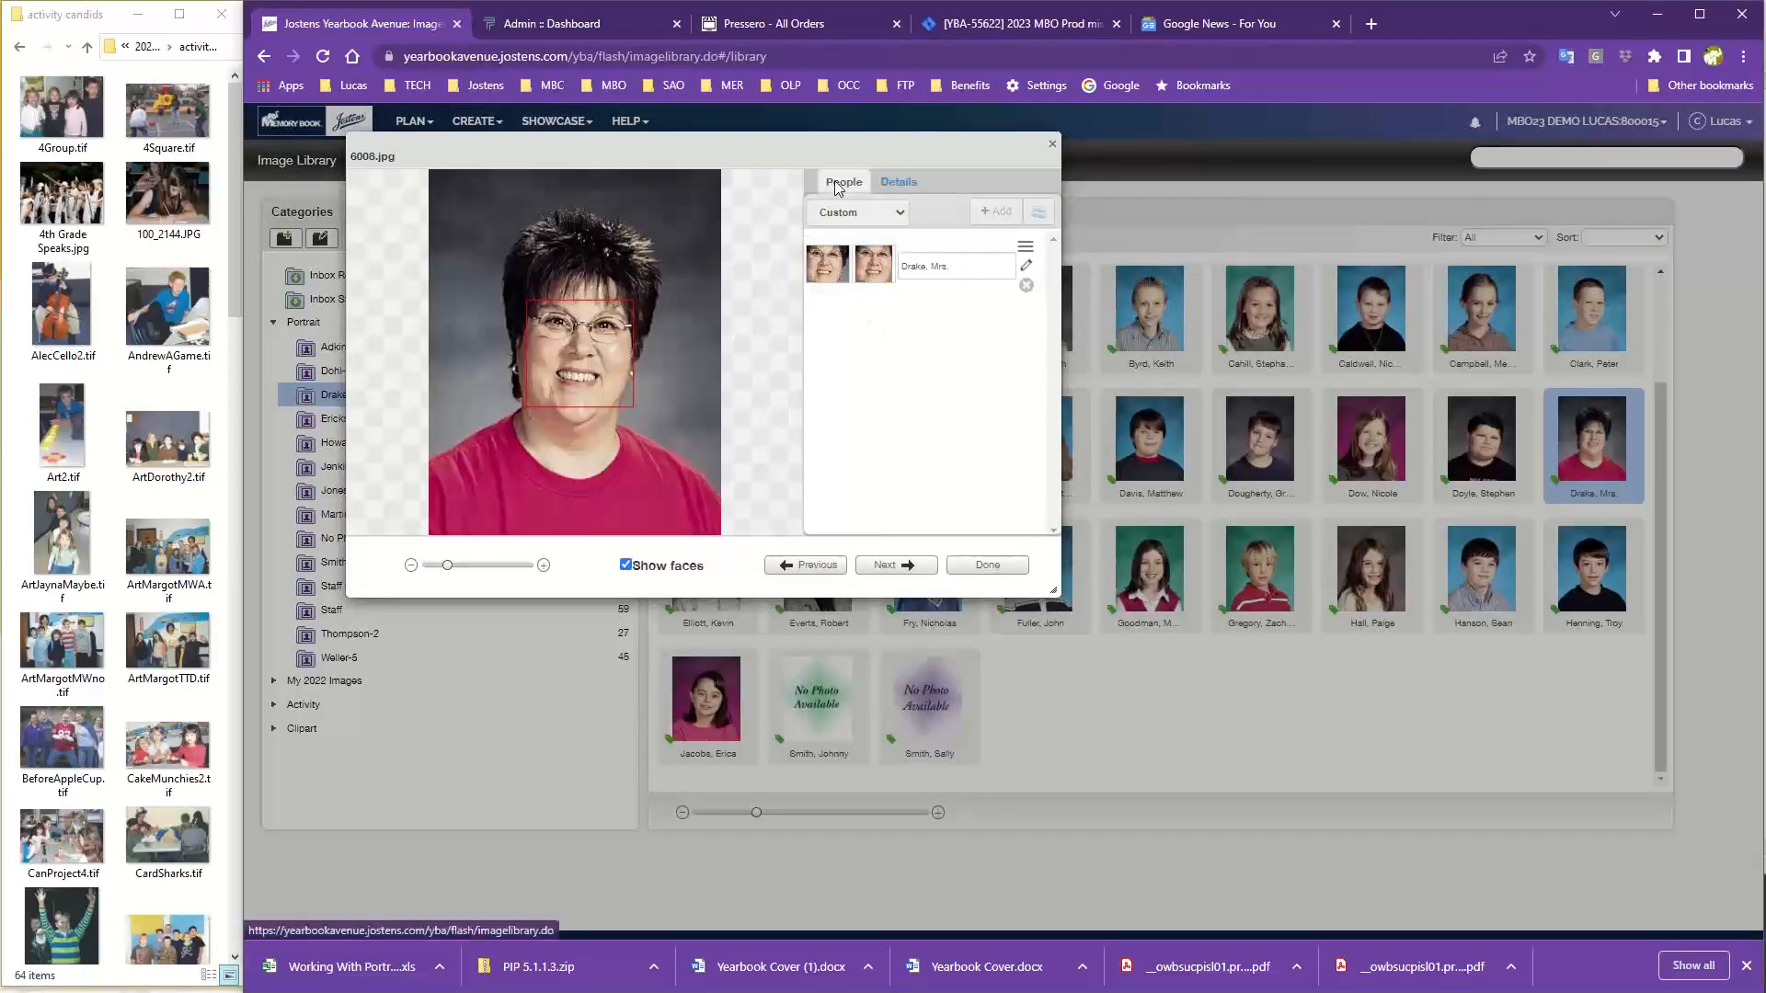
click(916, 187)
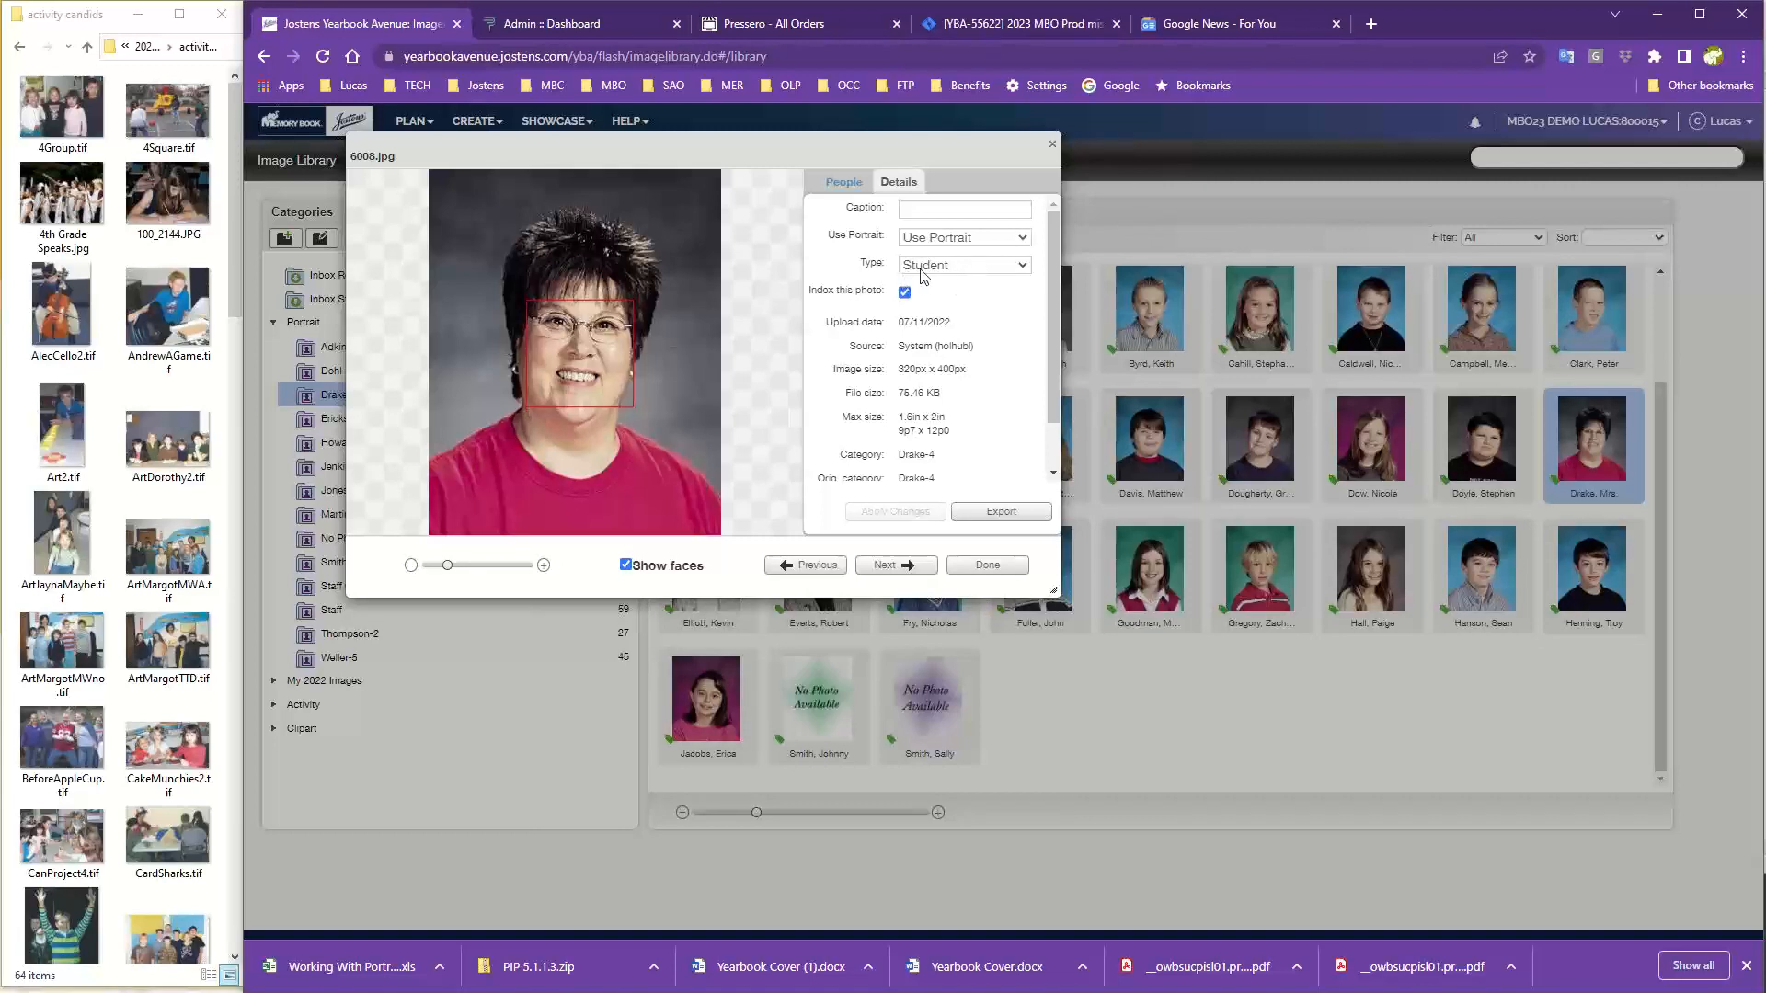
click(989, 273)
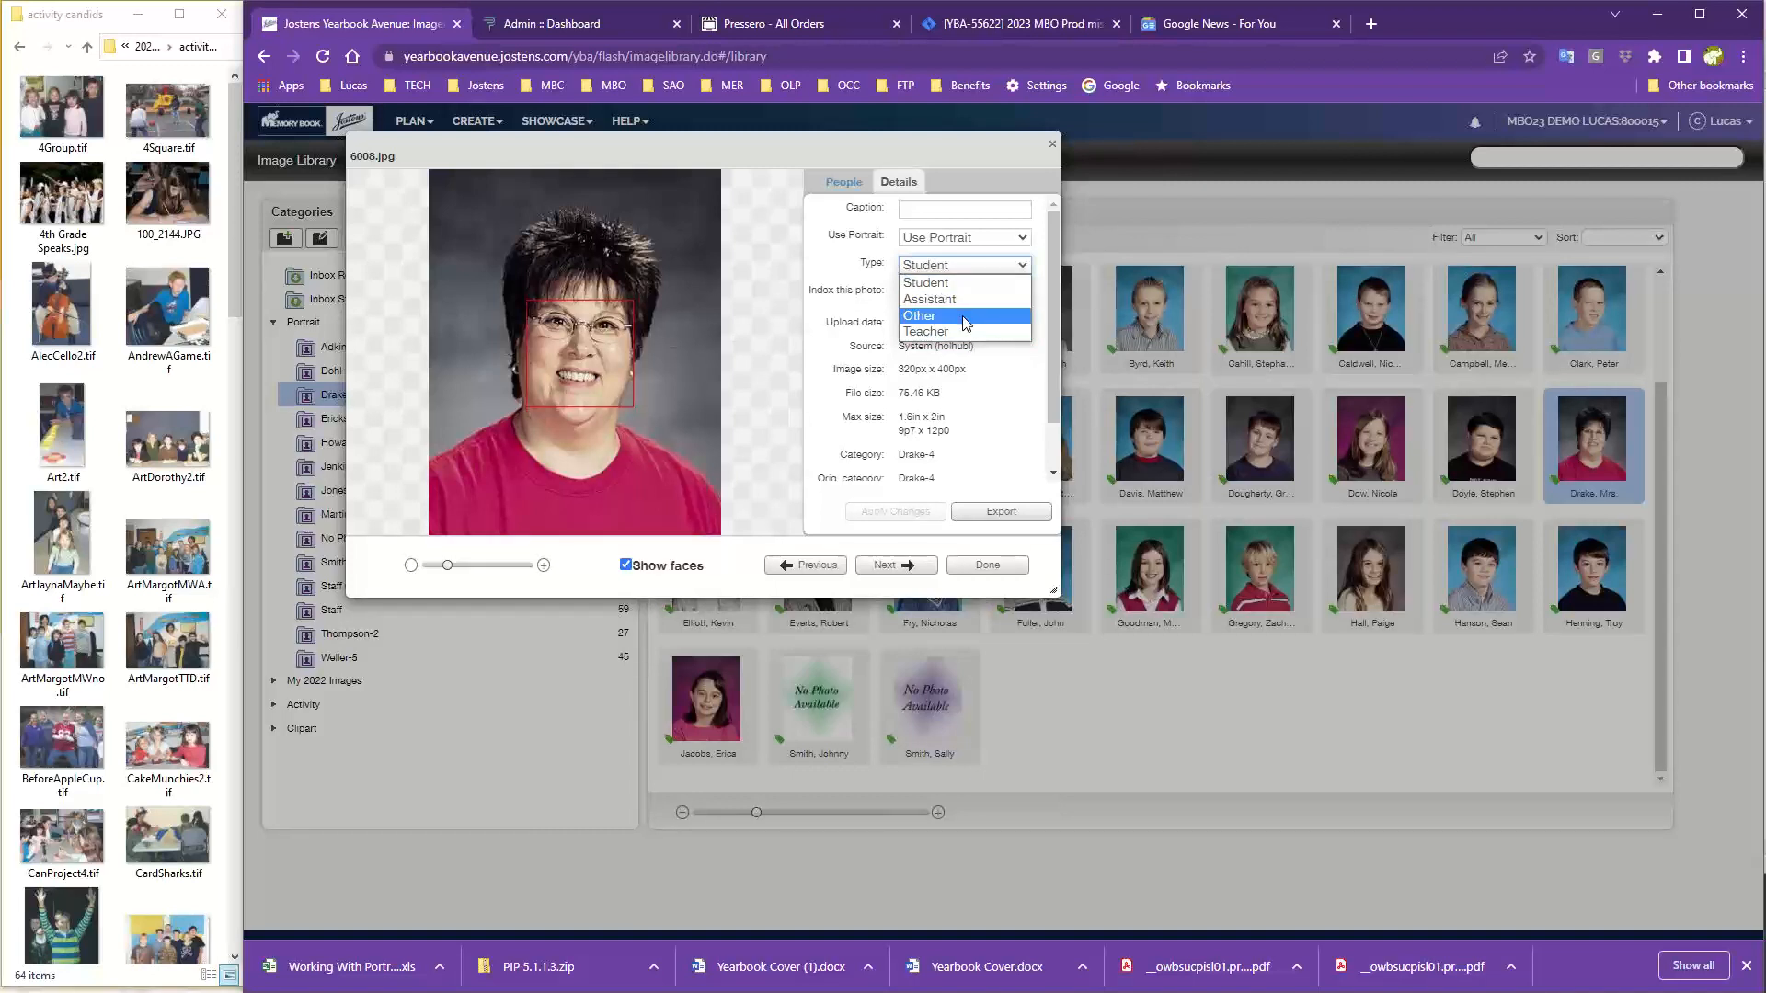
click(918, 333)
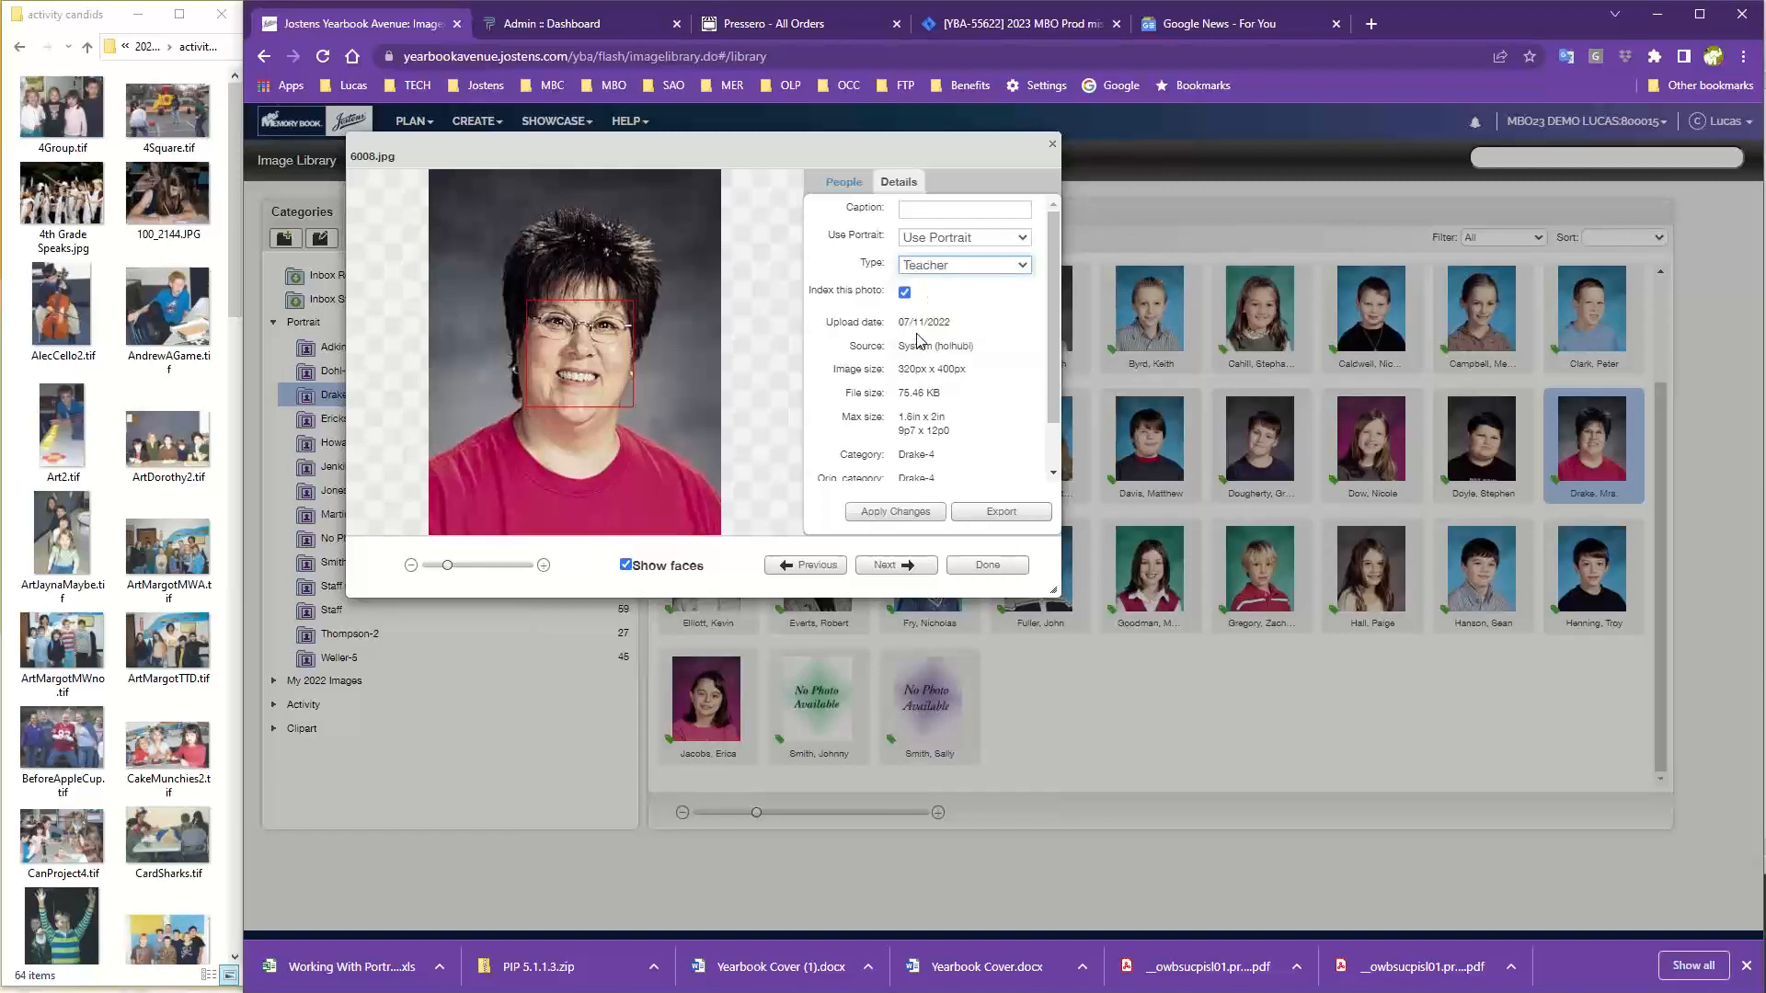
click(900, 517)
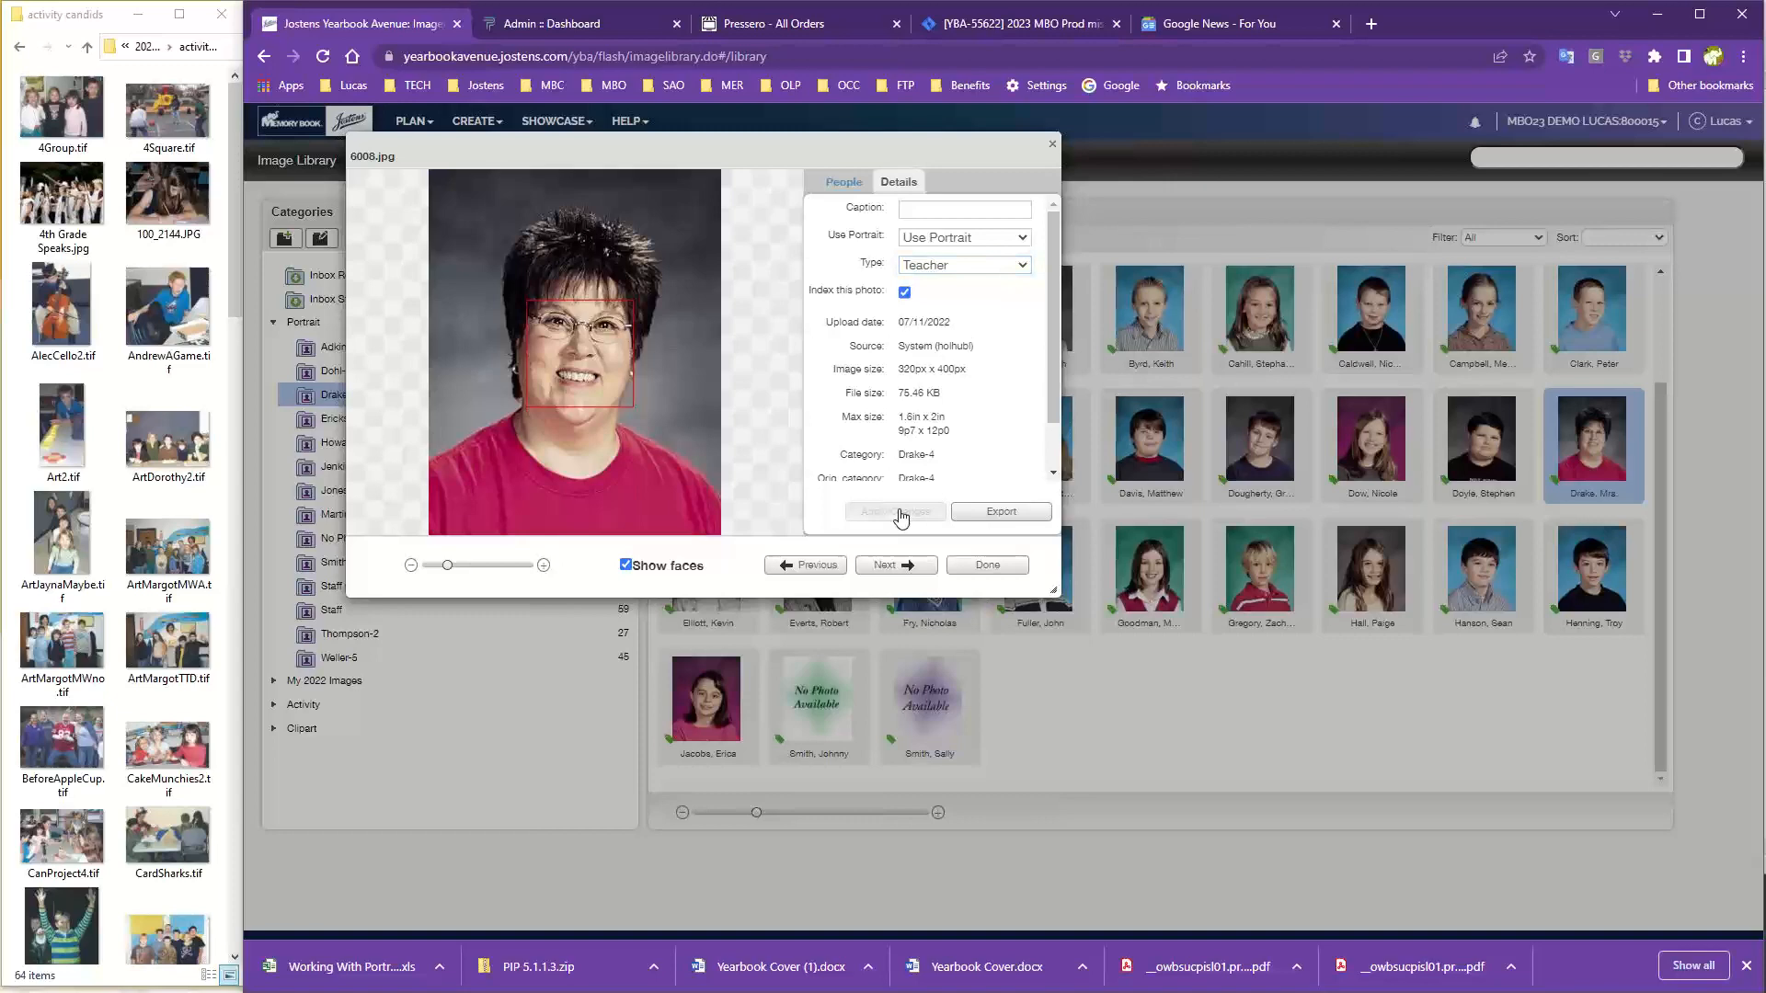
click(990, 567)
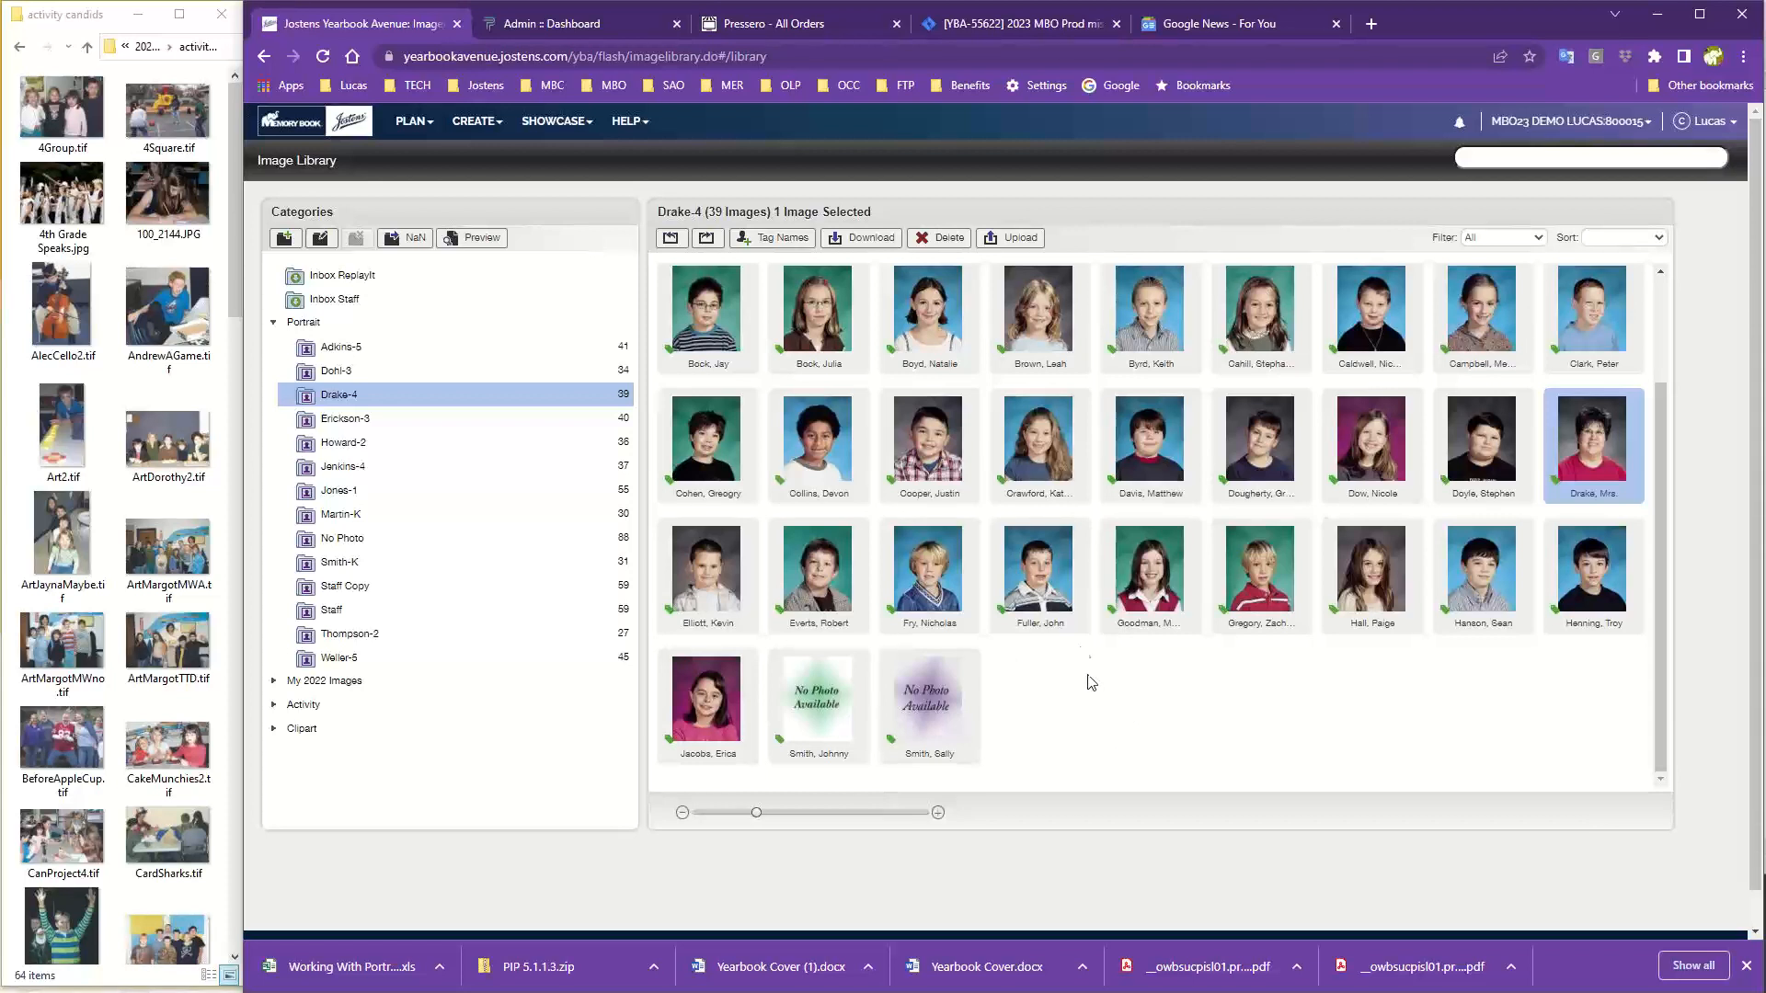
Open spread 004 from the Page Ladder, select everything on it and delete it.
click(411, 129)
click(410, 155)
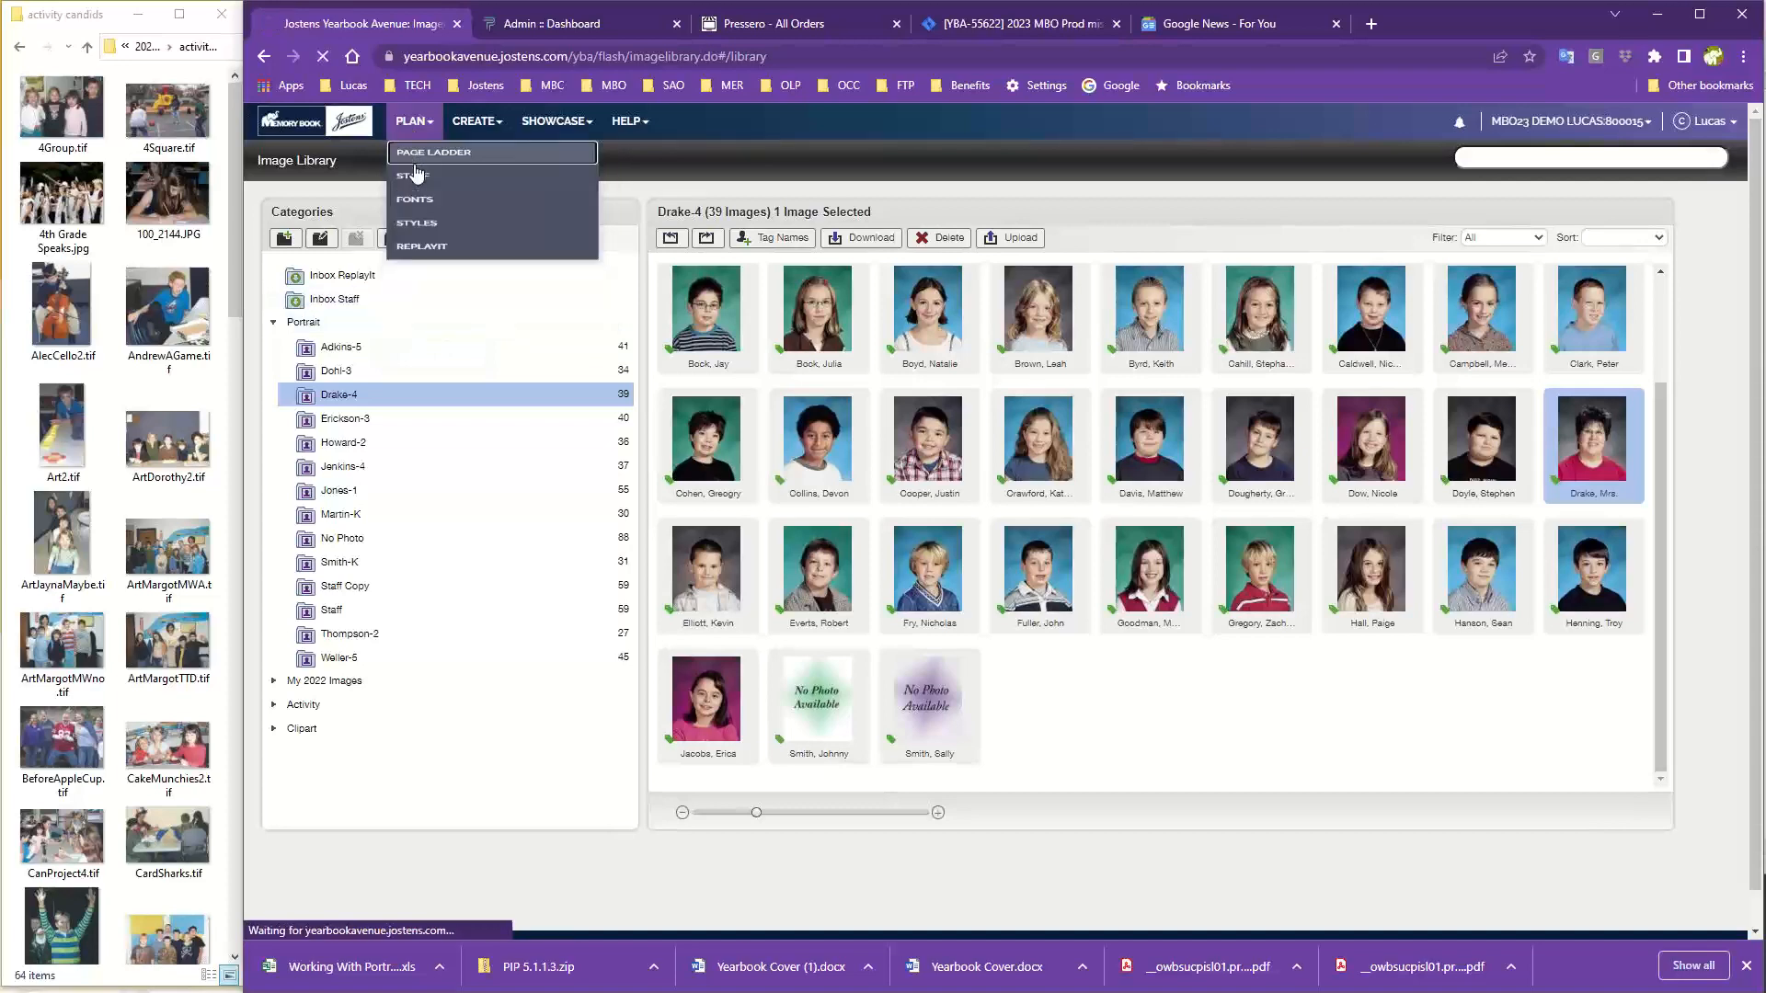
scroll(1008, 493, down, 1)
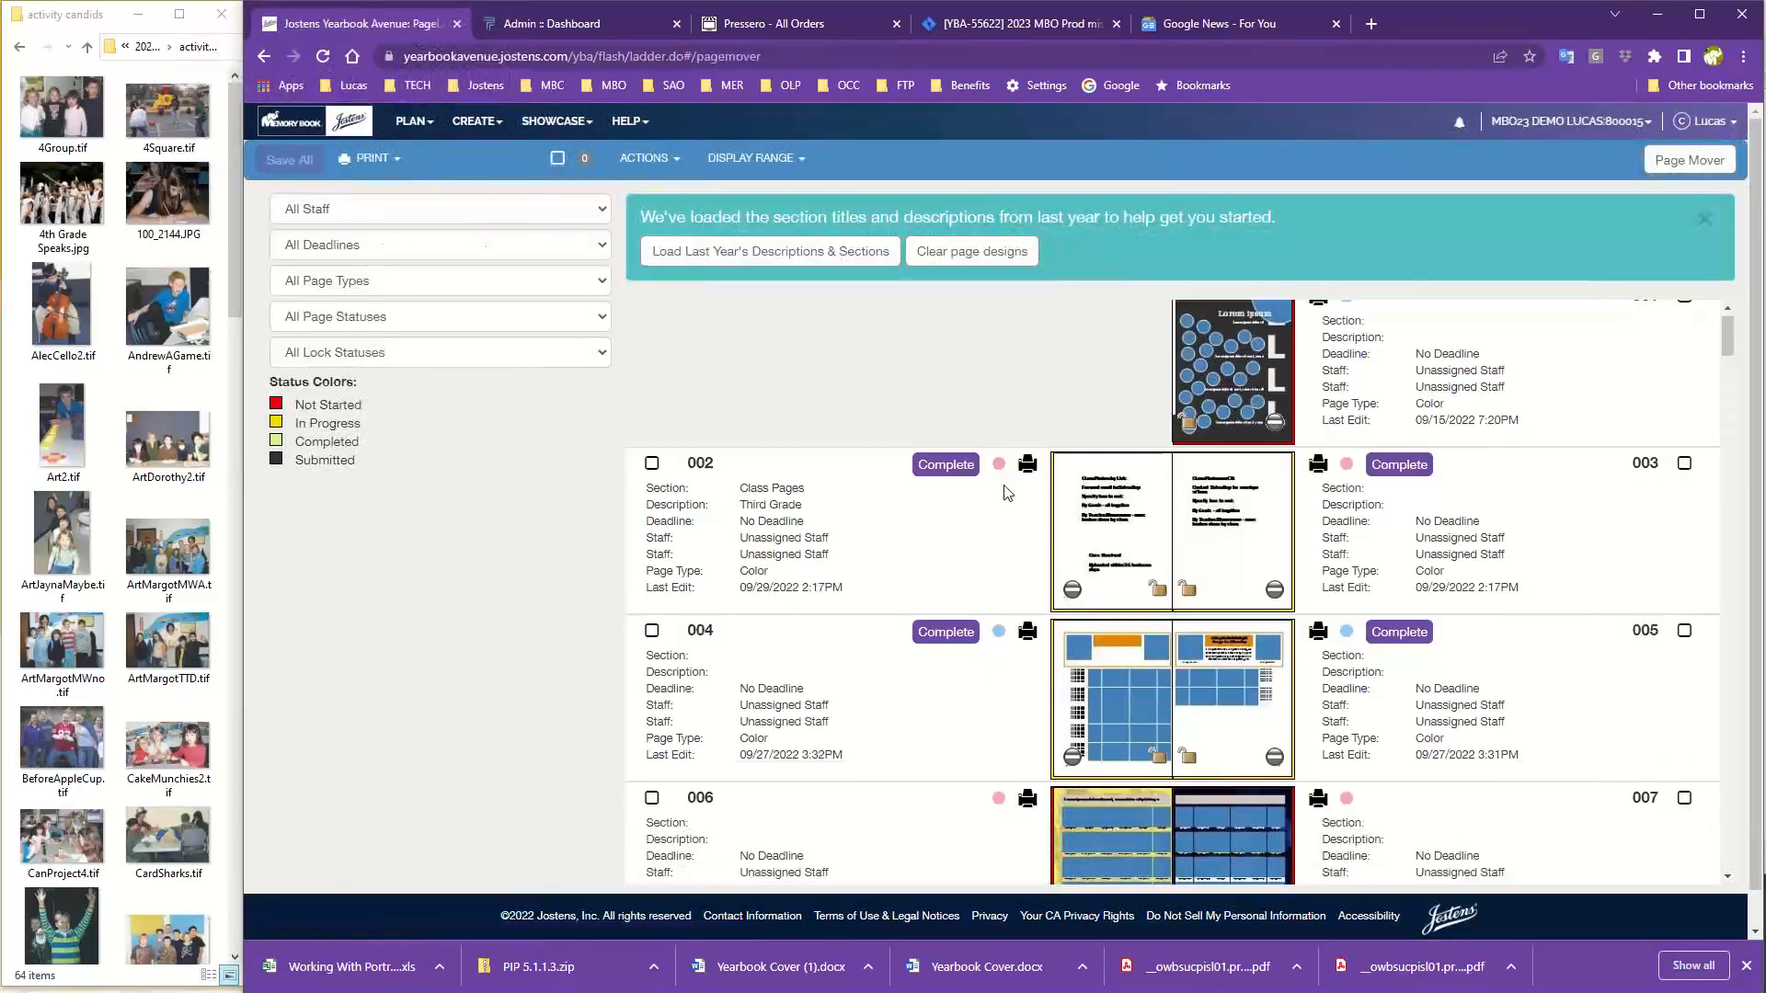
scroll(1008, 493, down, 2)
click(1124, 534)
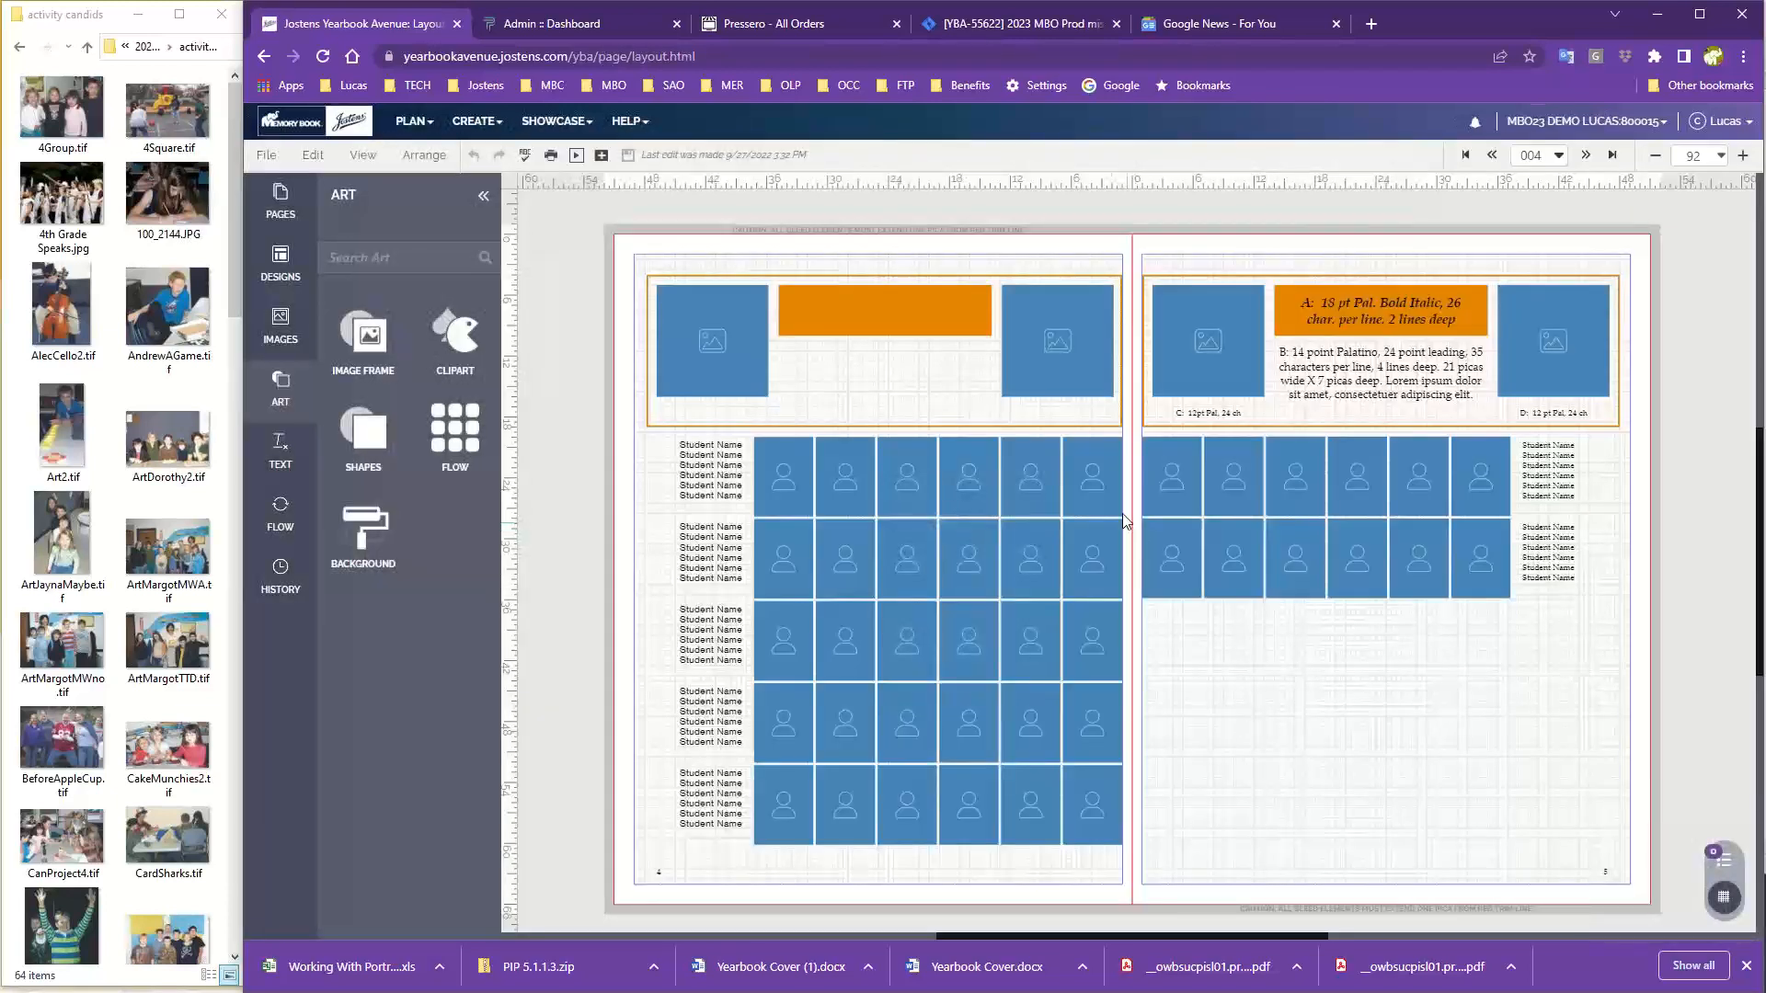
drag(641, 266, 1648, 758)
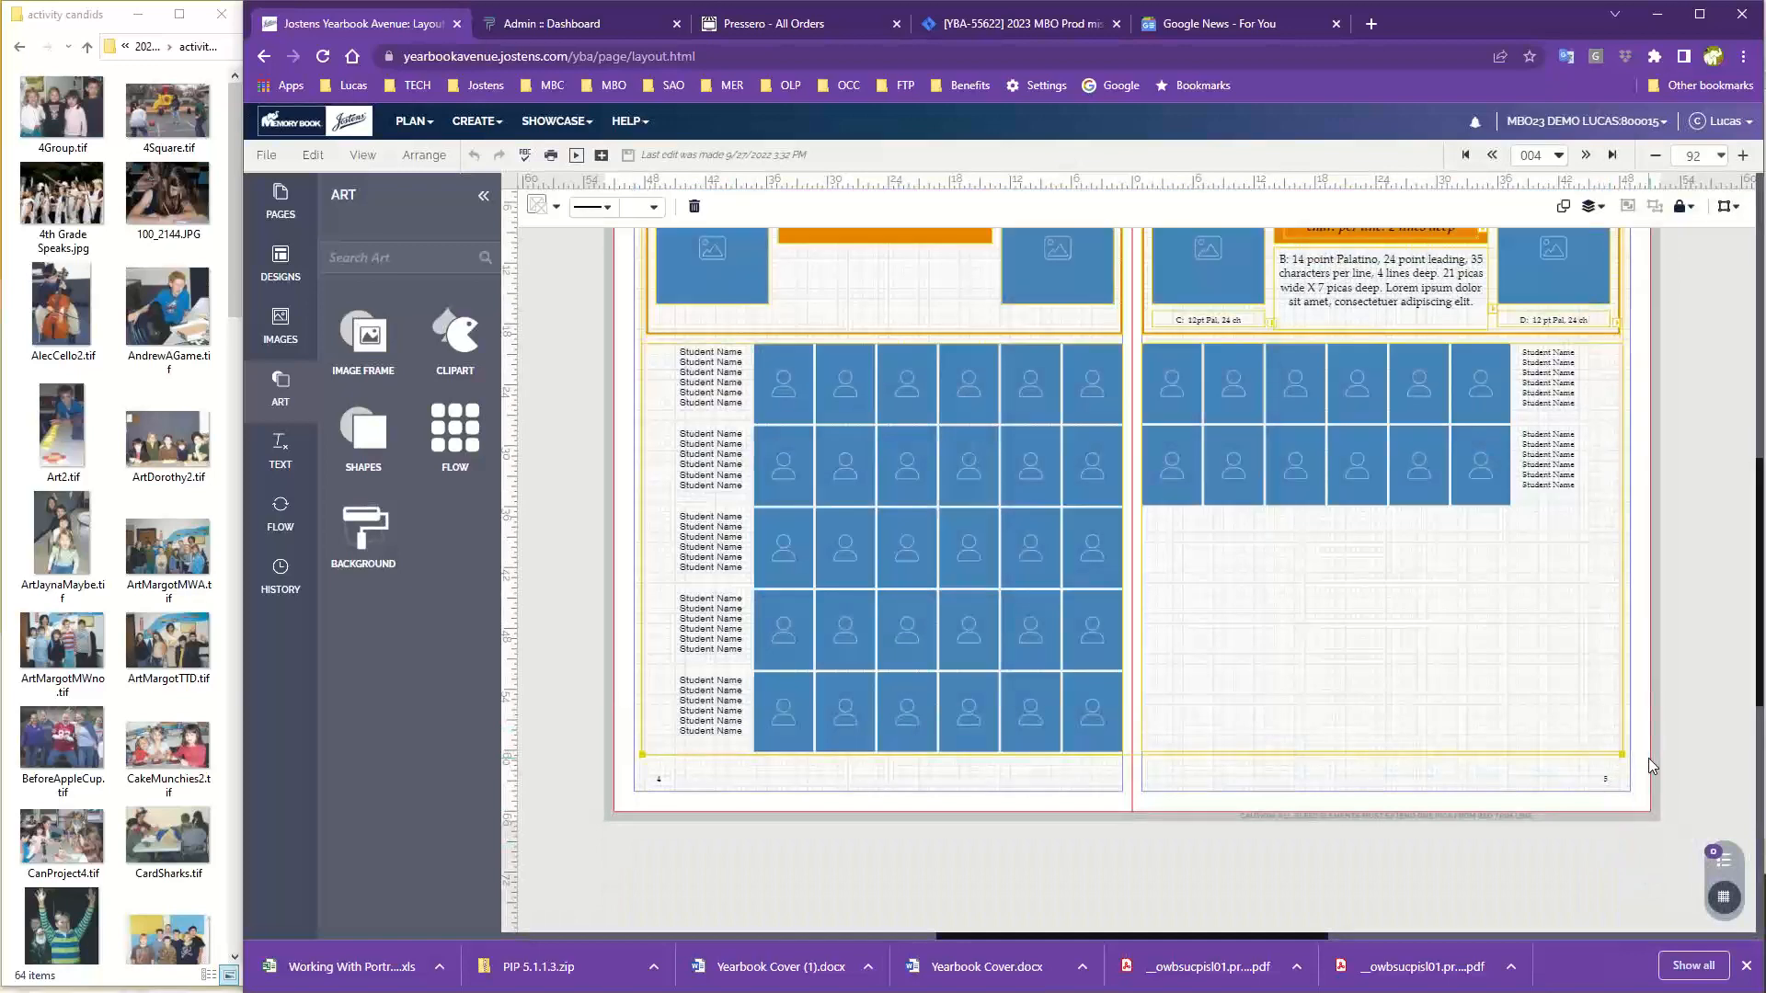
key(Delete)
scroll(1232, 681, down, 1)
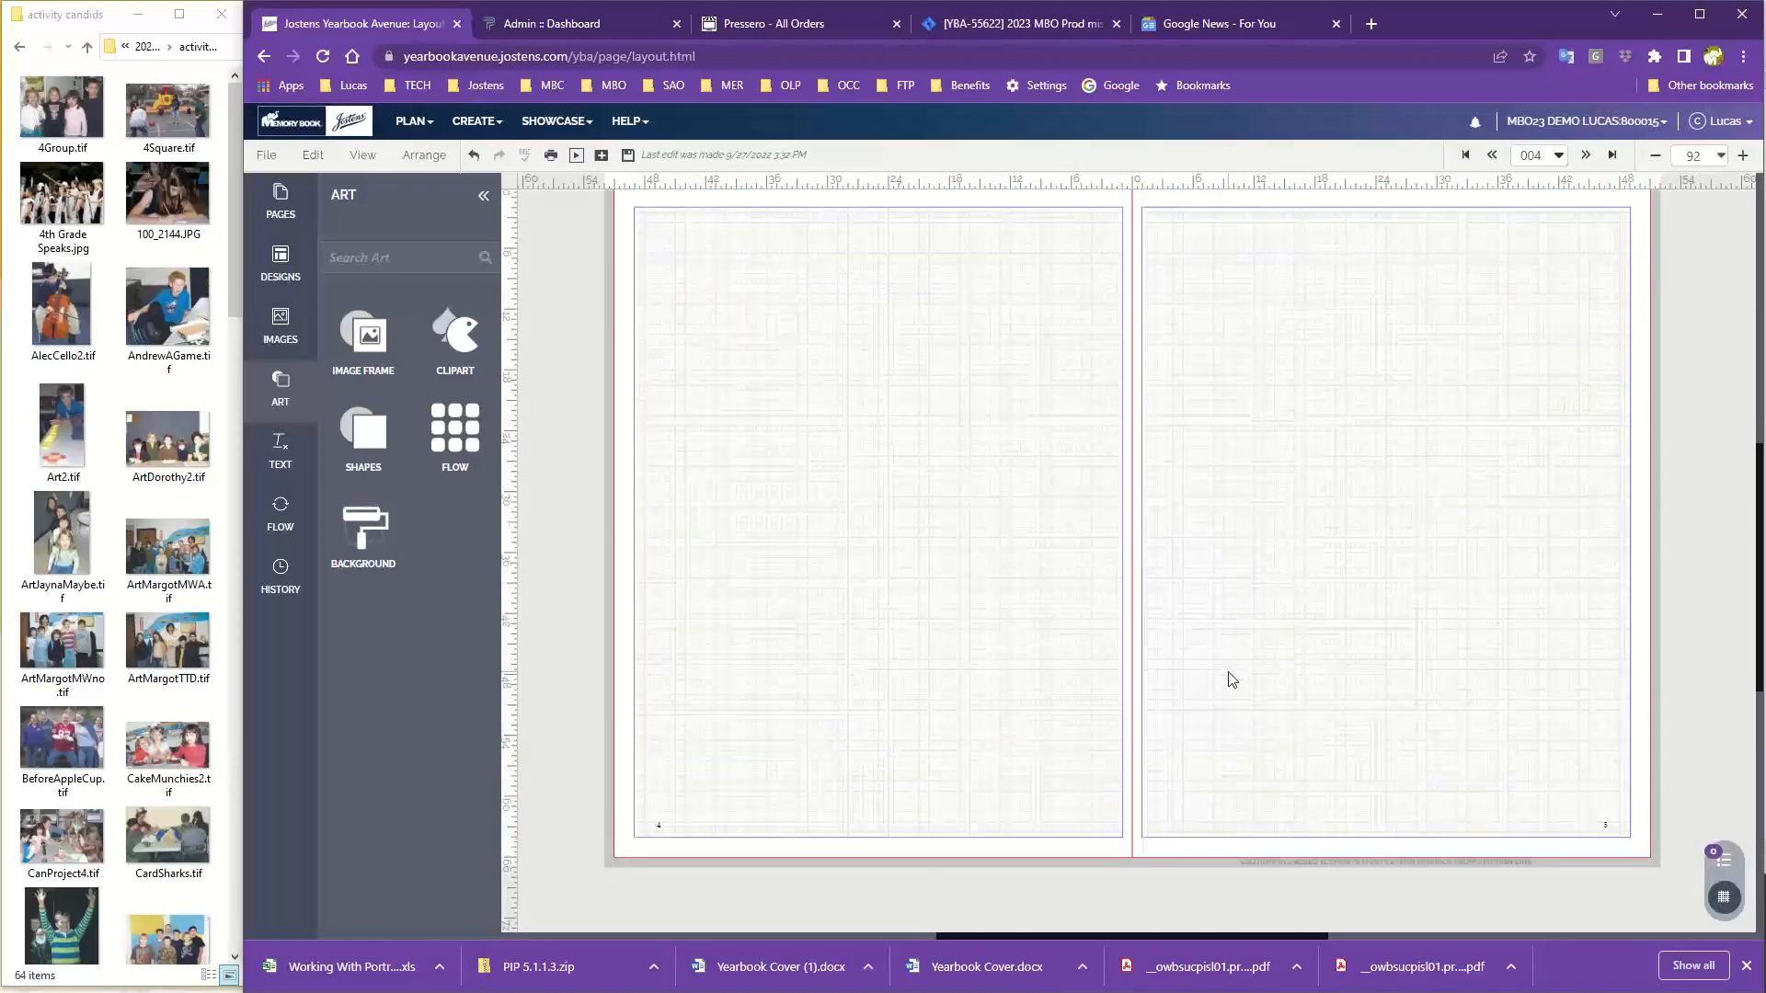
scroll(1224, 691, up, 1)
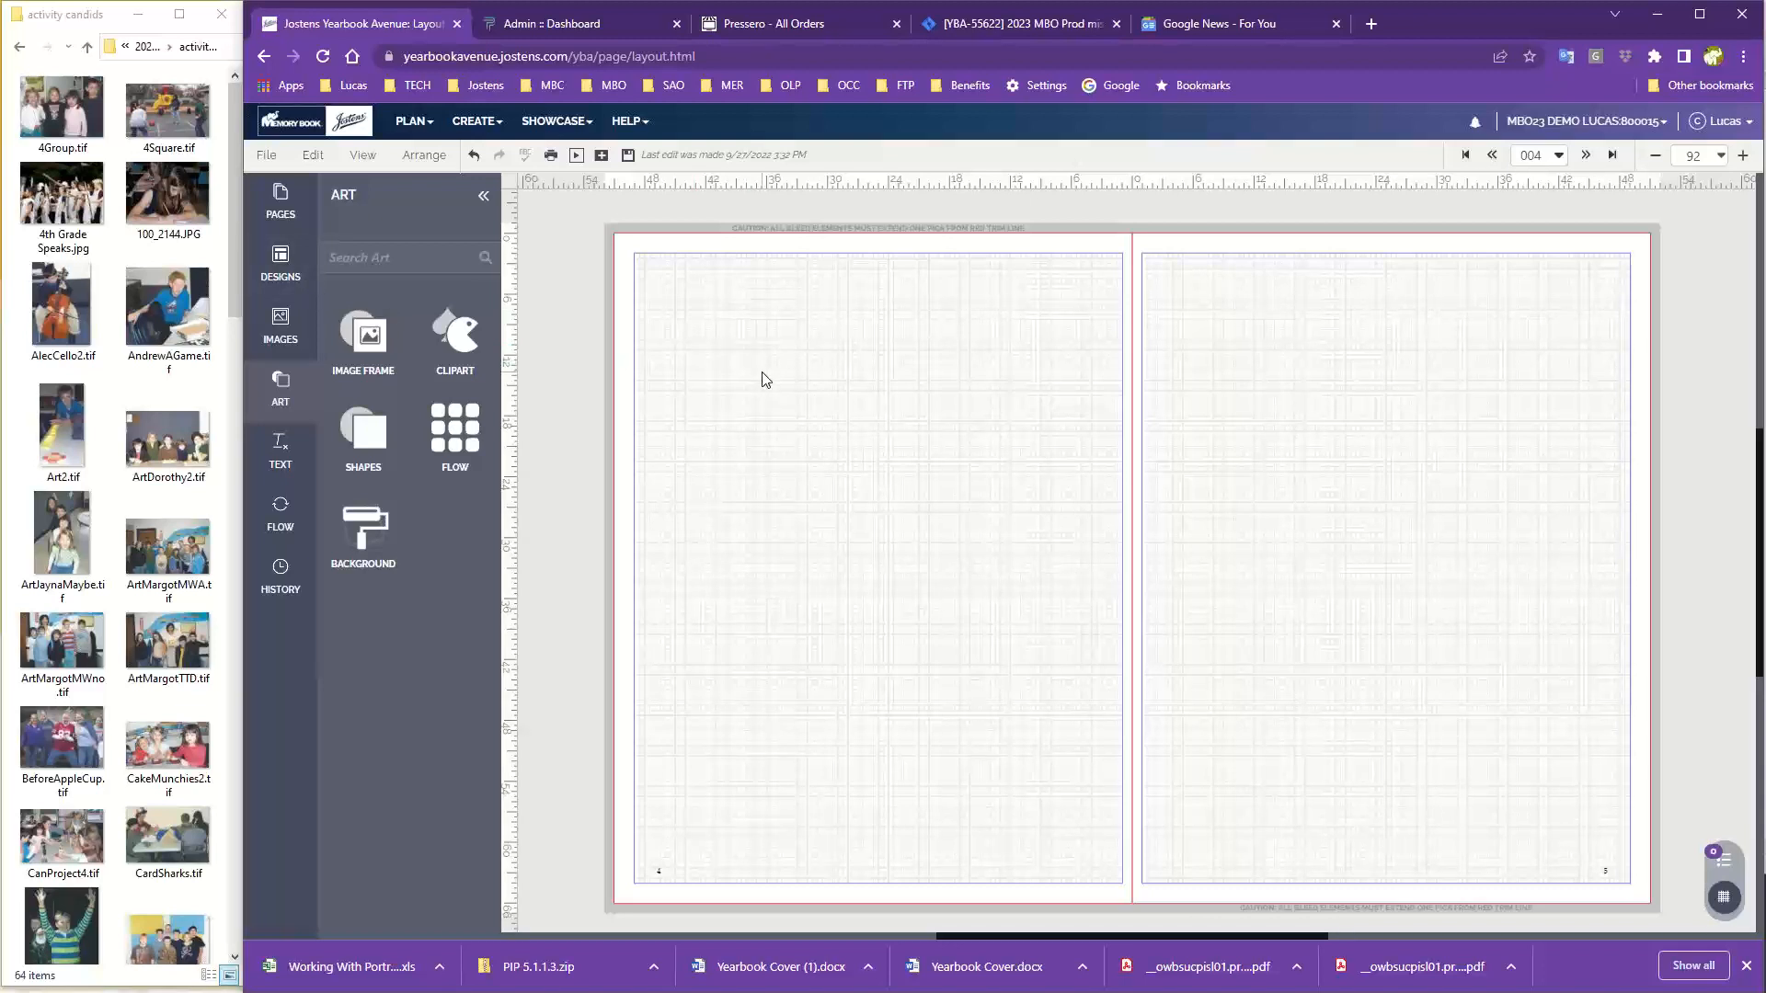
Filter the Designs list to the Portrait category's 4 x 6 pica photo layouts.
click(273, 275)
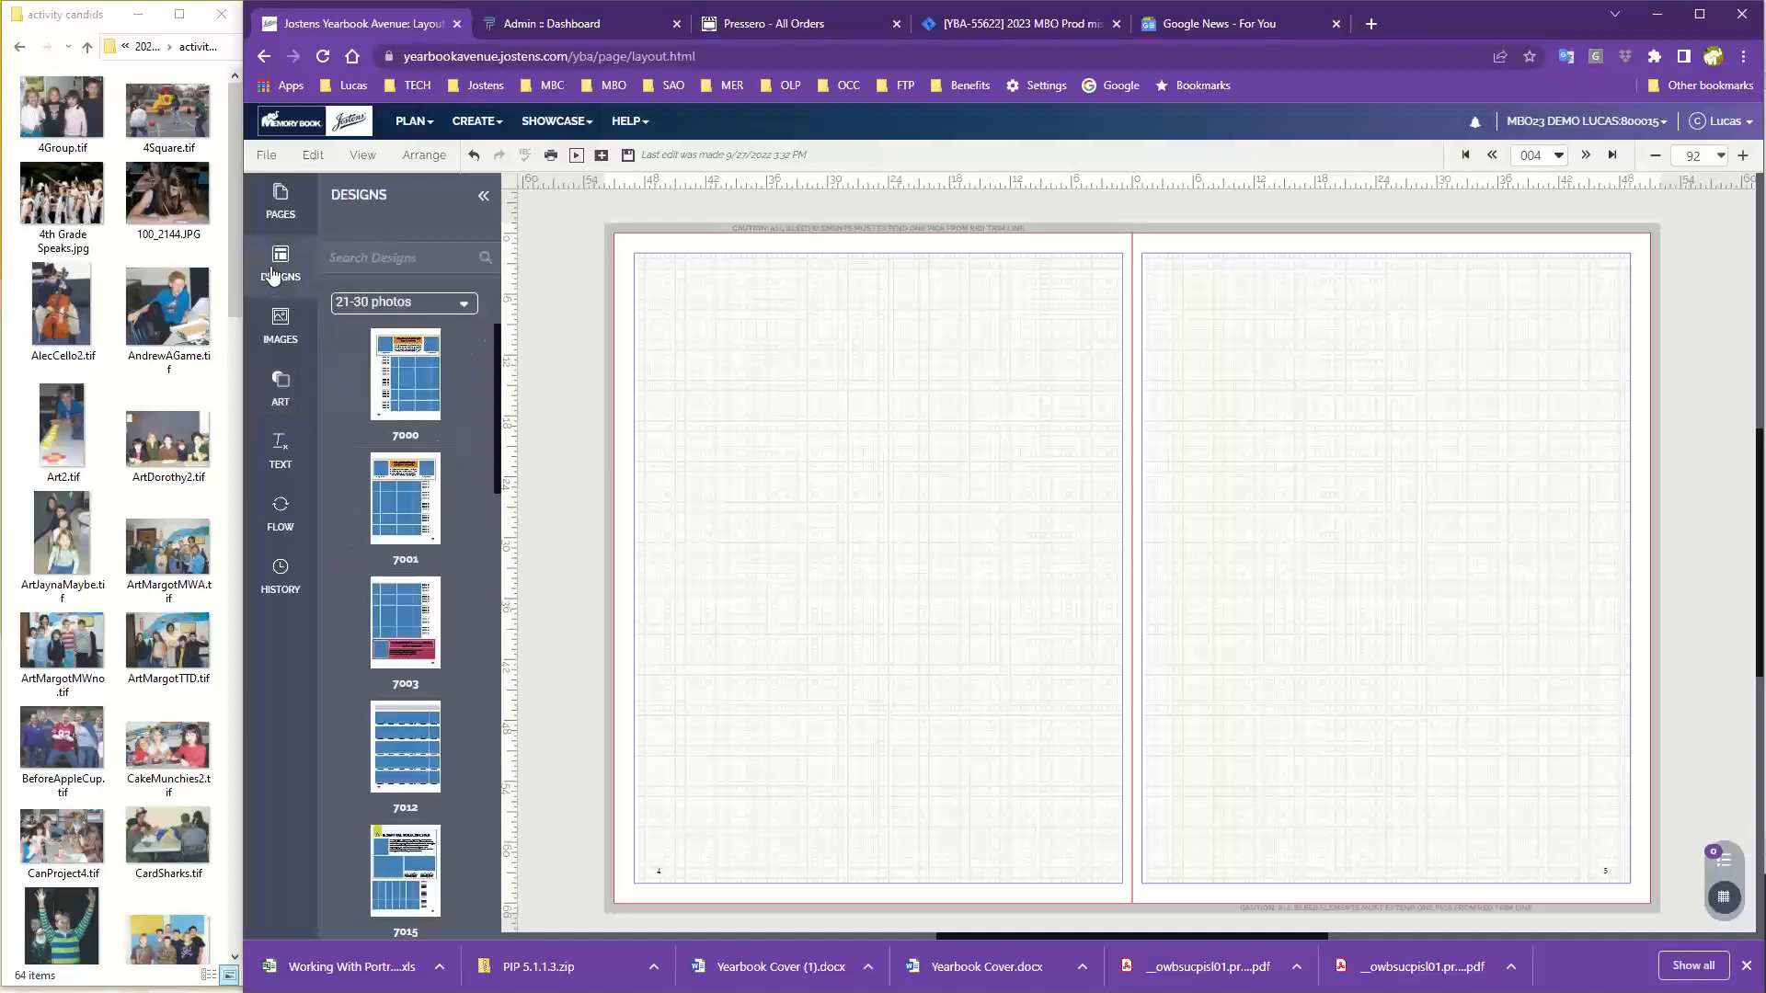
click(368, 302)
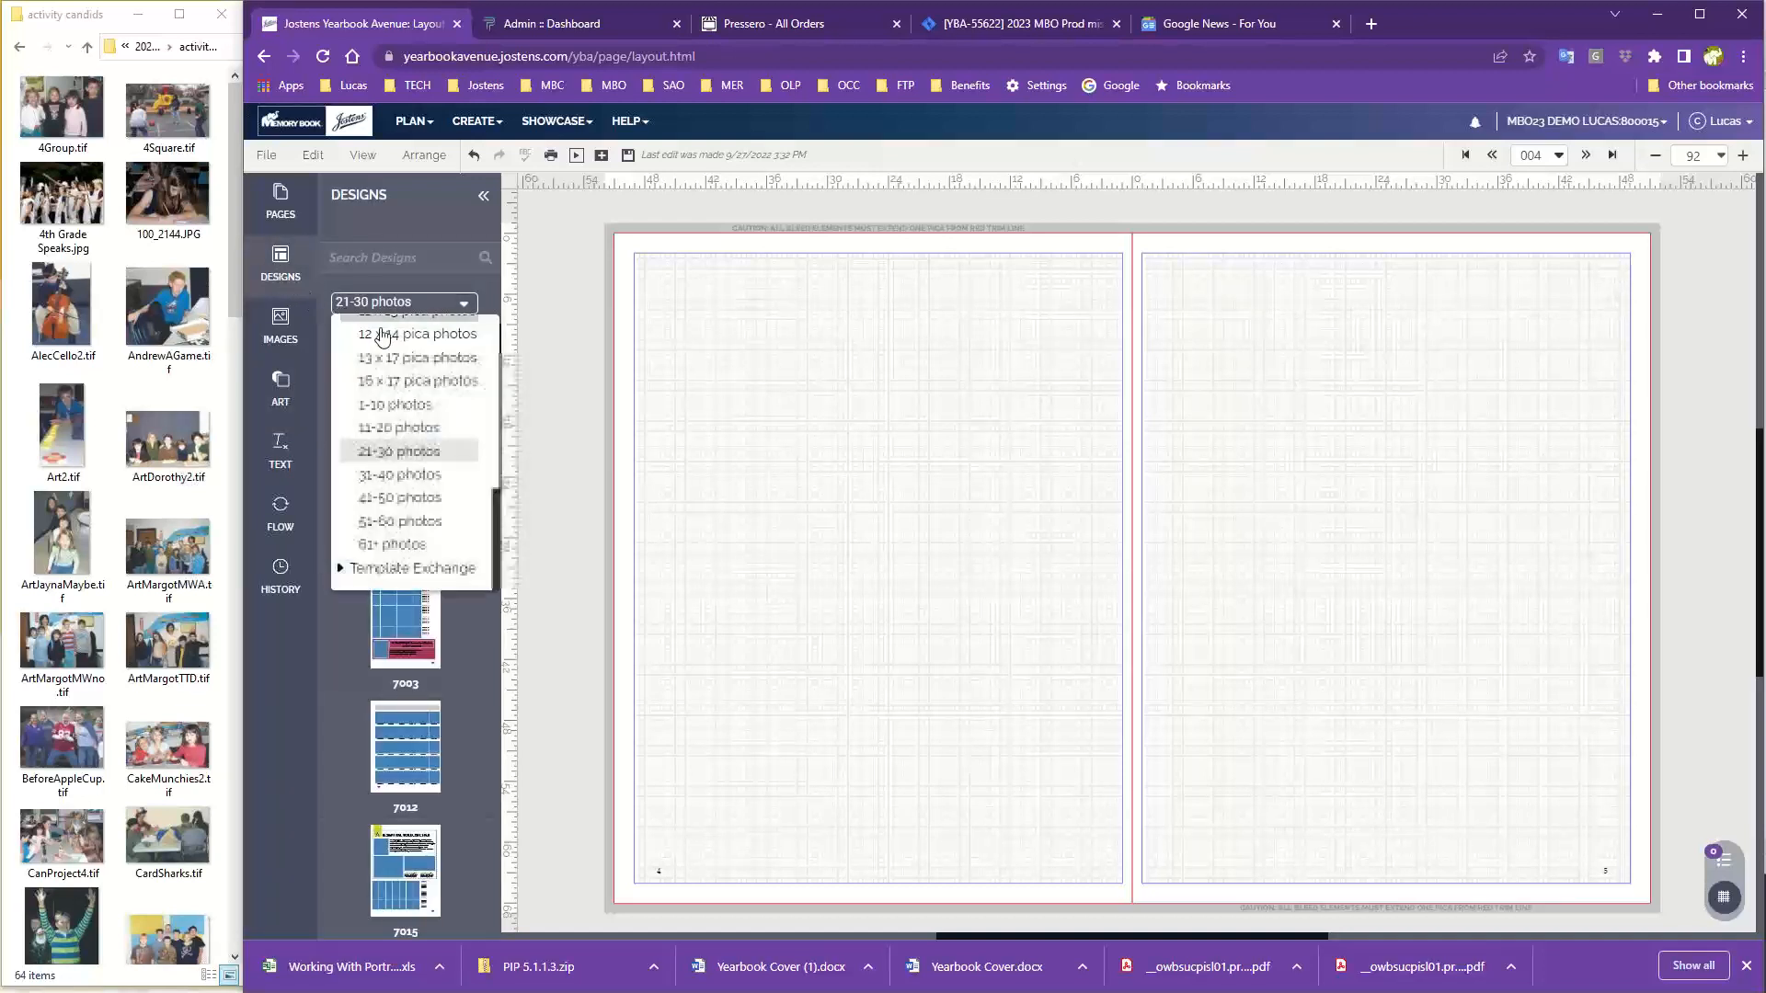
click(366, 432)
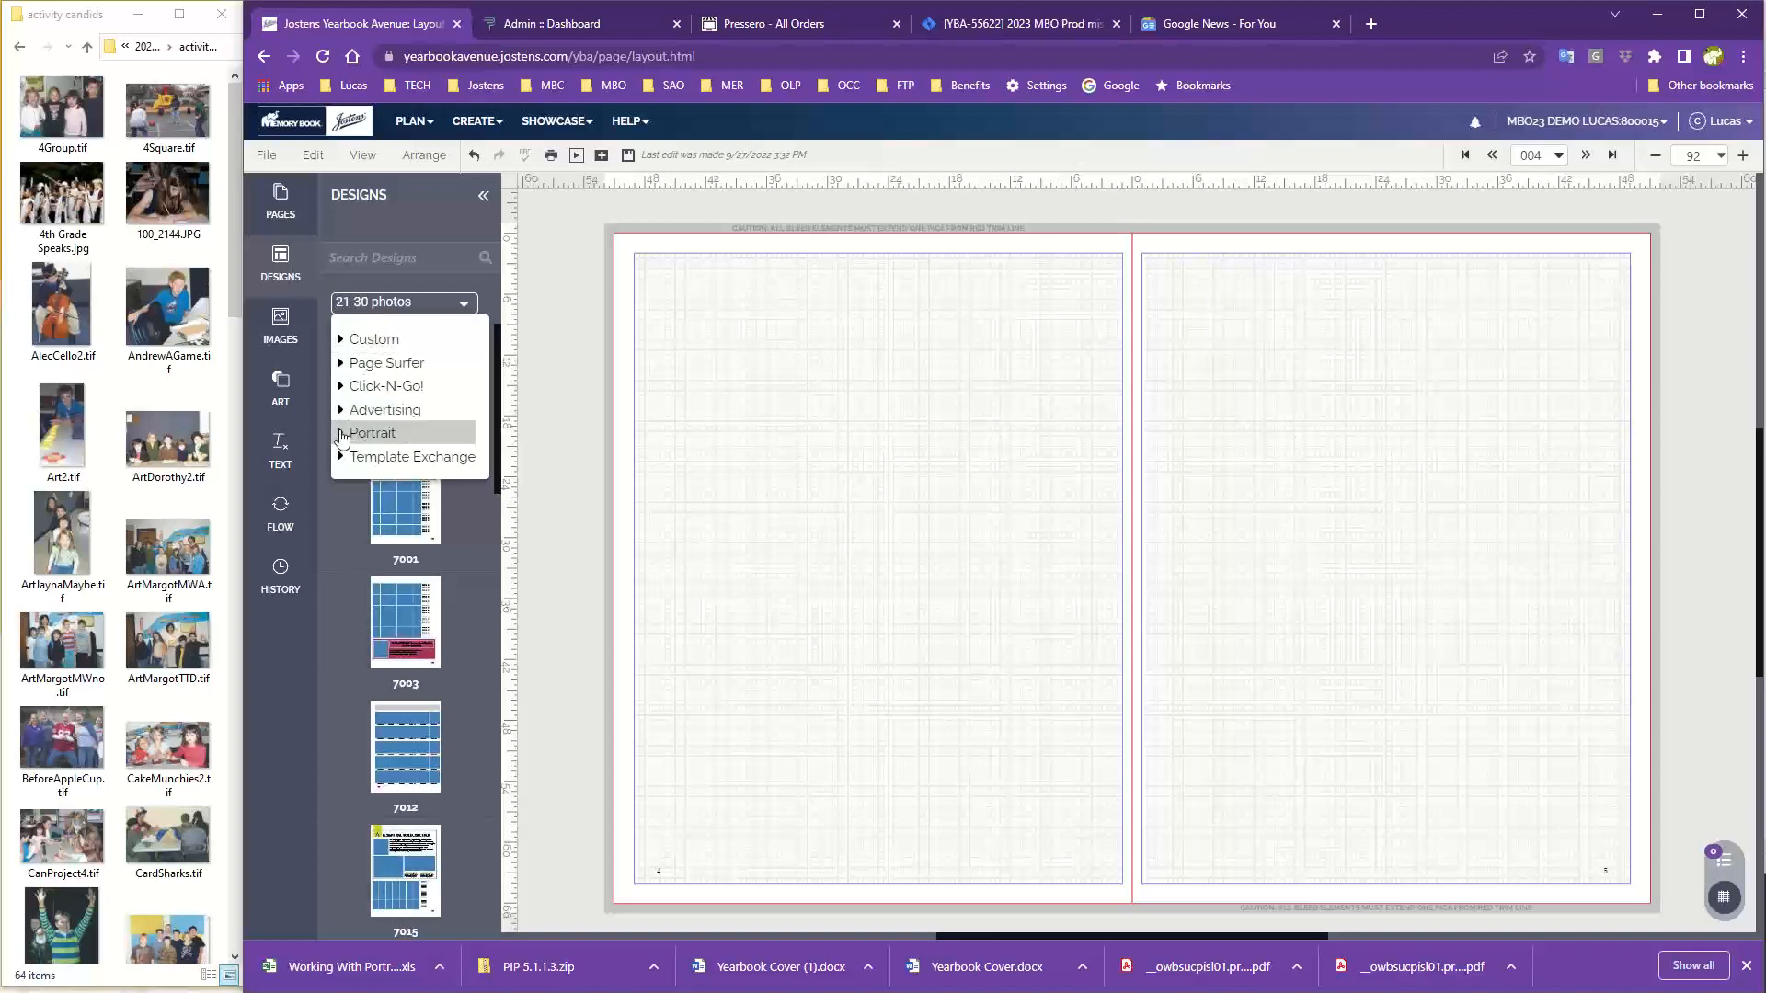
click(347, 434)
scroll(397, 439, up, 5)
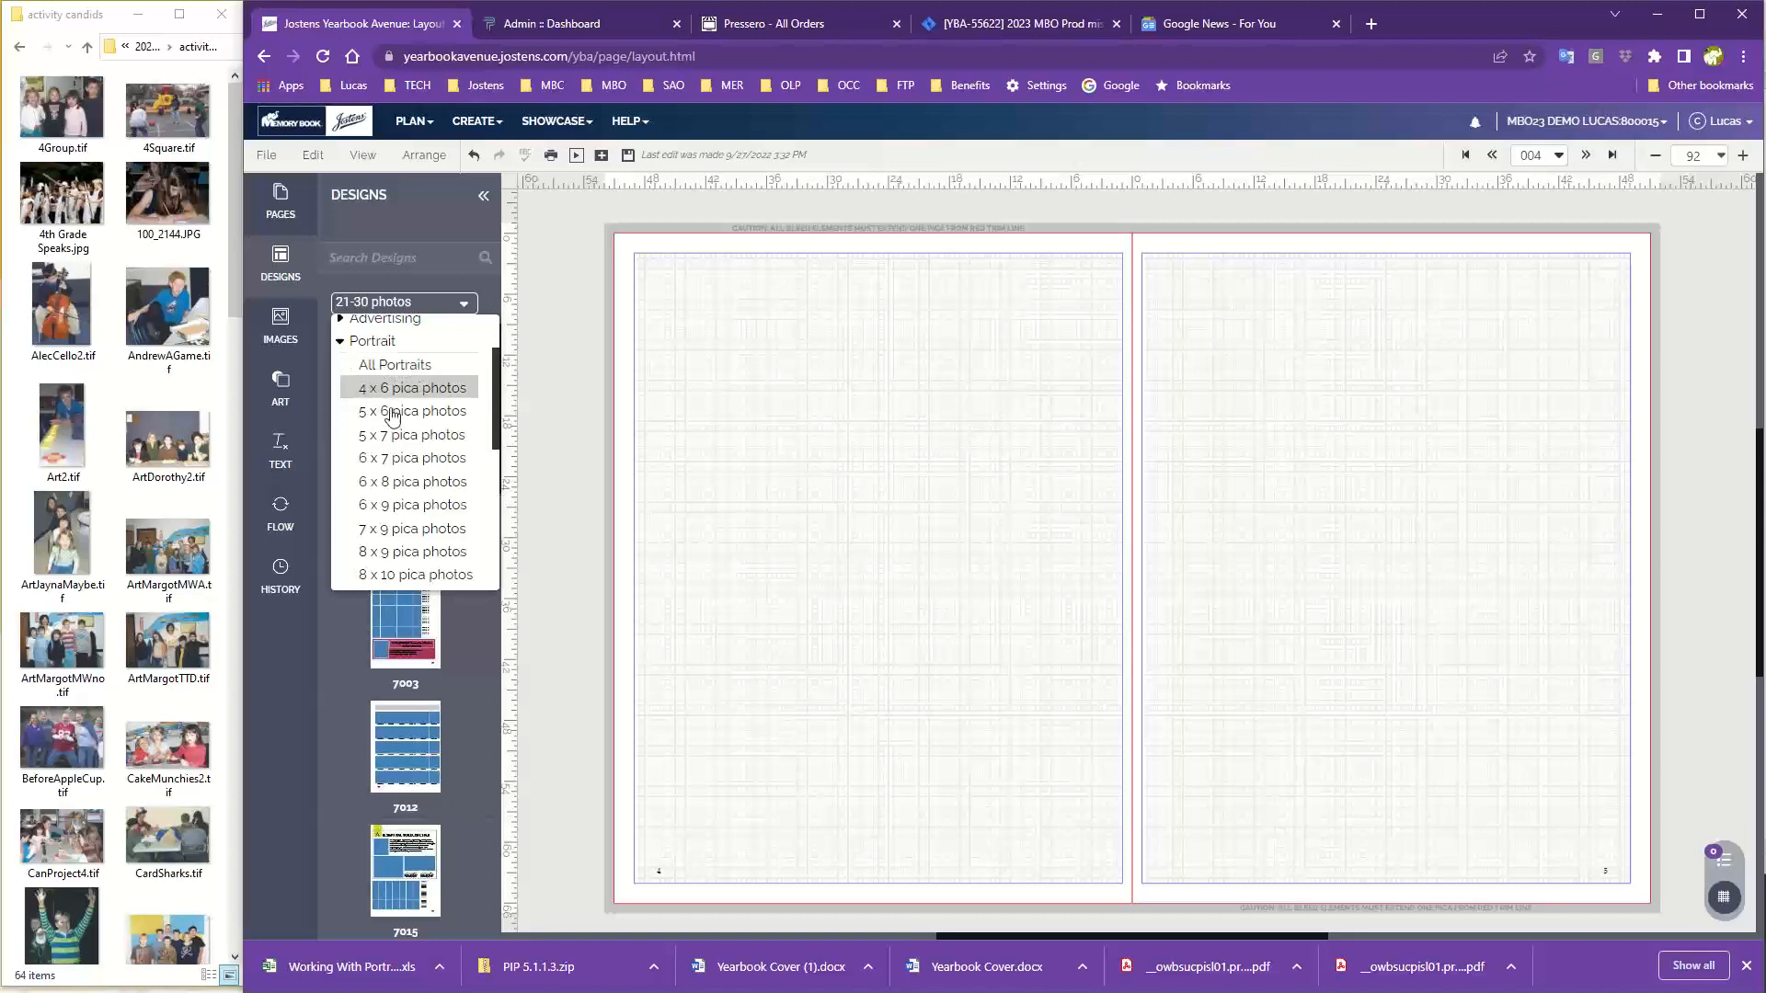
scroll(385, 504, down, 5)
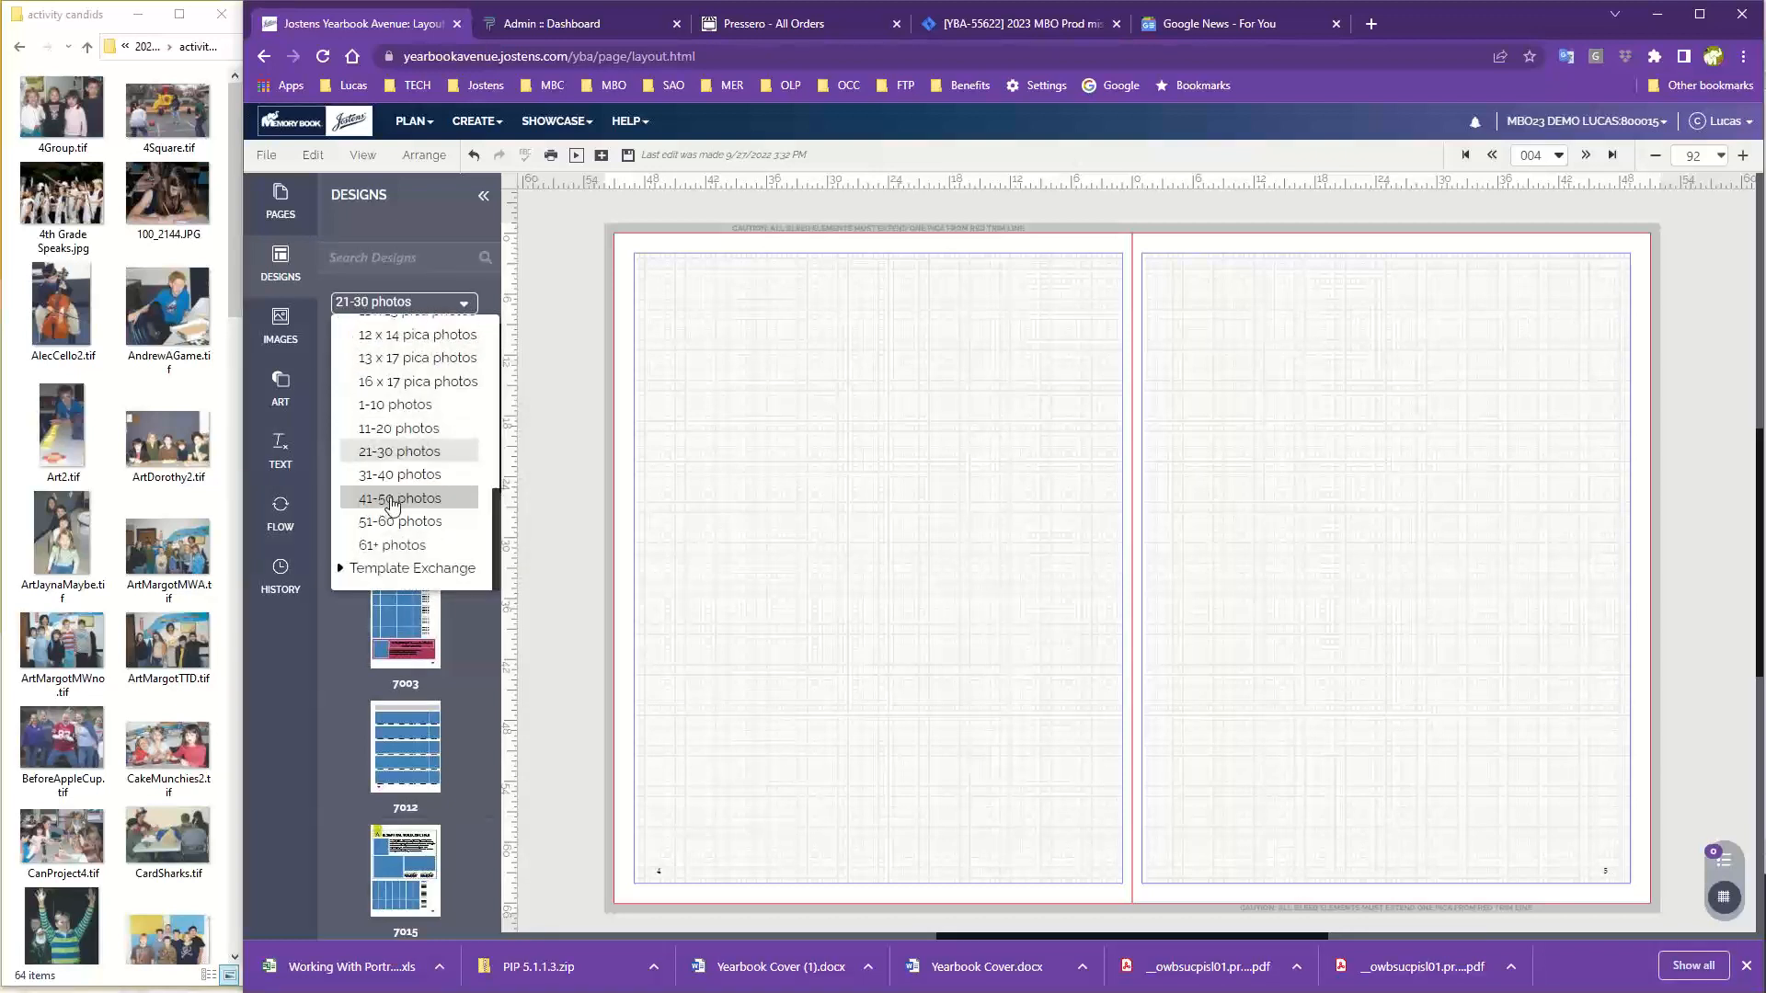
scroll(386, 504, up, 5)
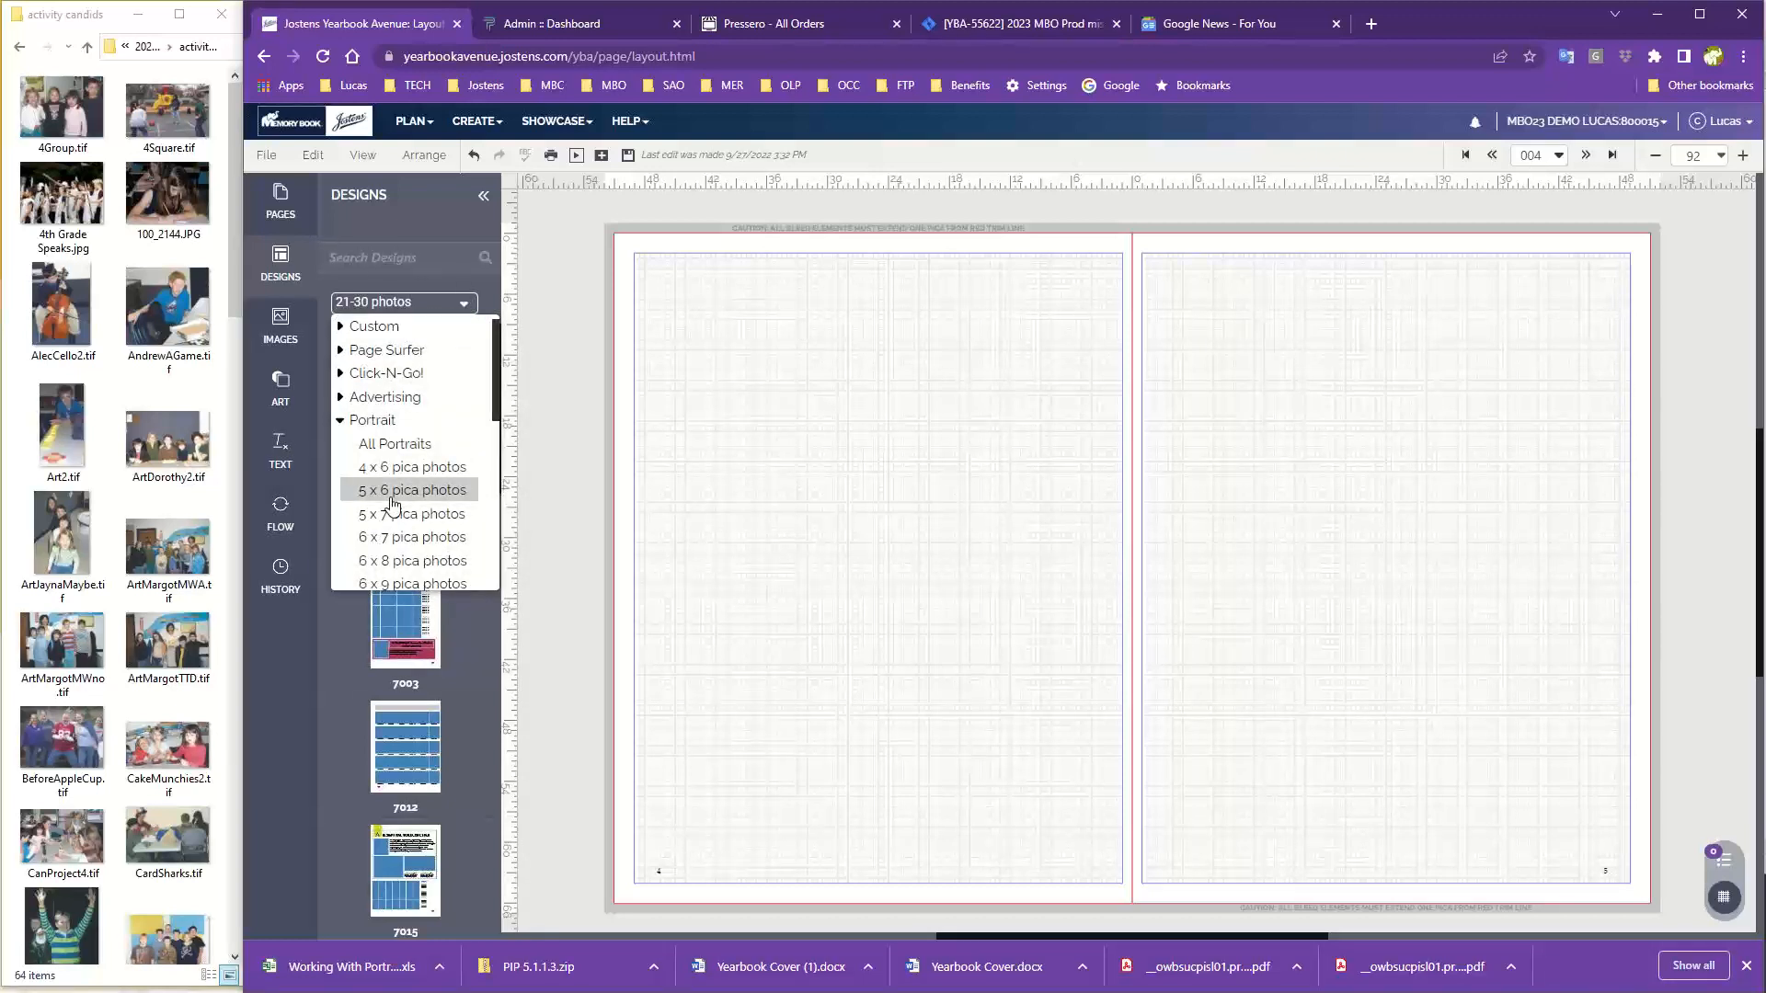
scroll(396, 404, down, 2)
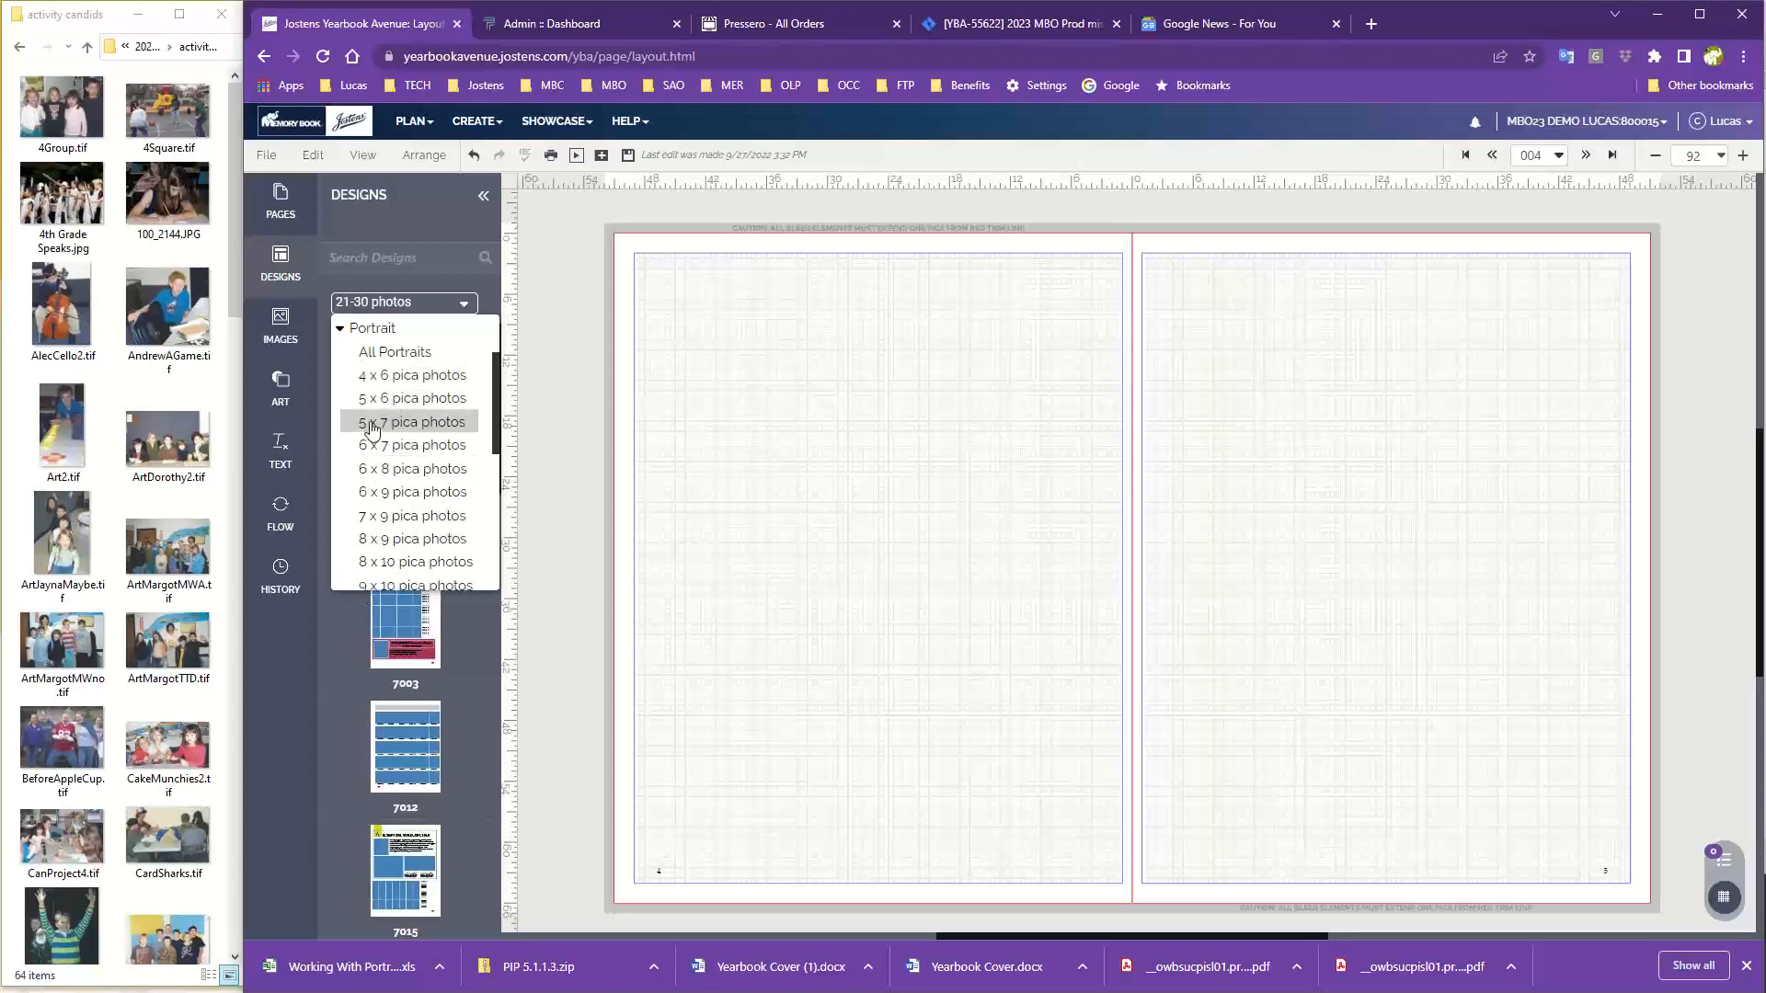
click(400, 384)
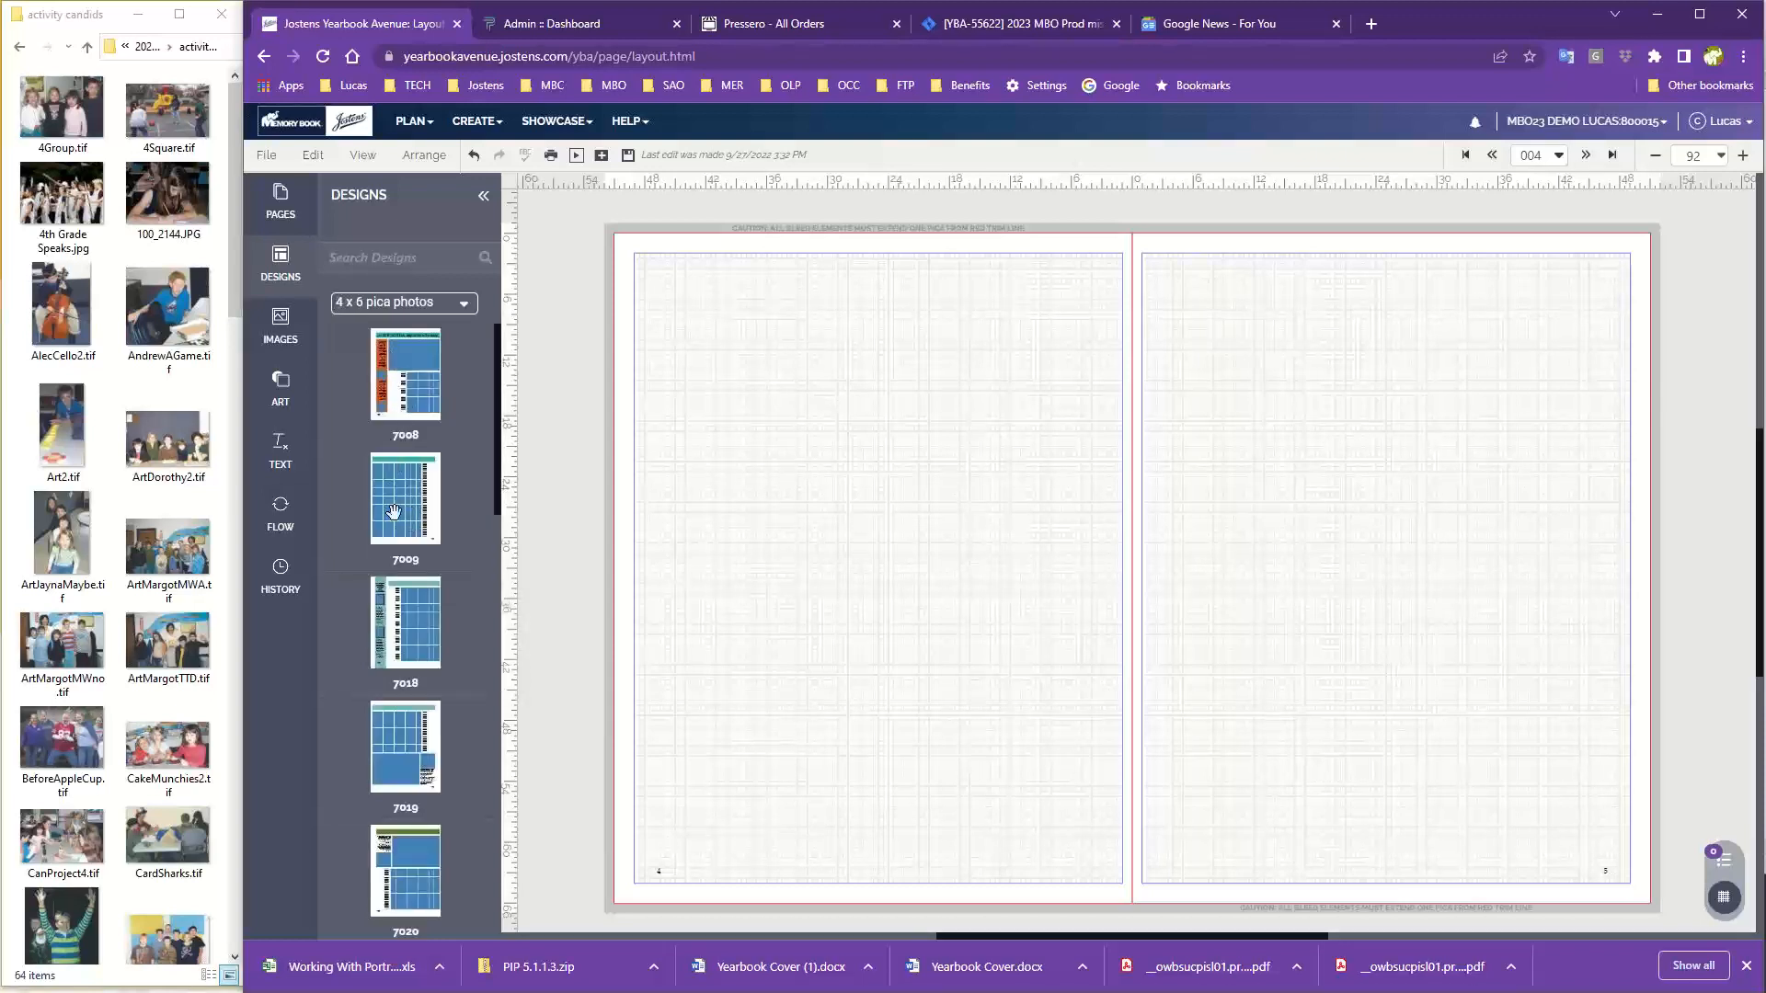
Try design 7018 on the left page, then switch to 6 x 8 pica and apply 7000.
drag(407, 633, 830, 508)
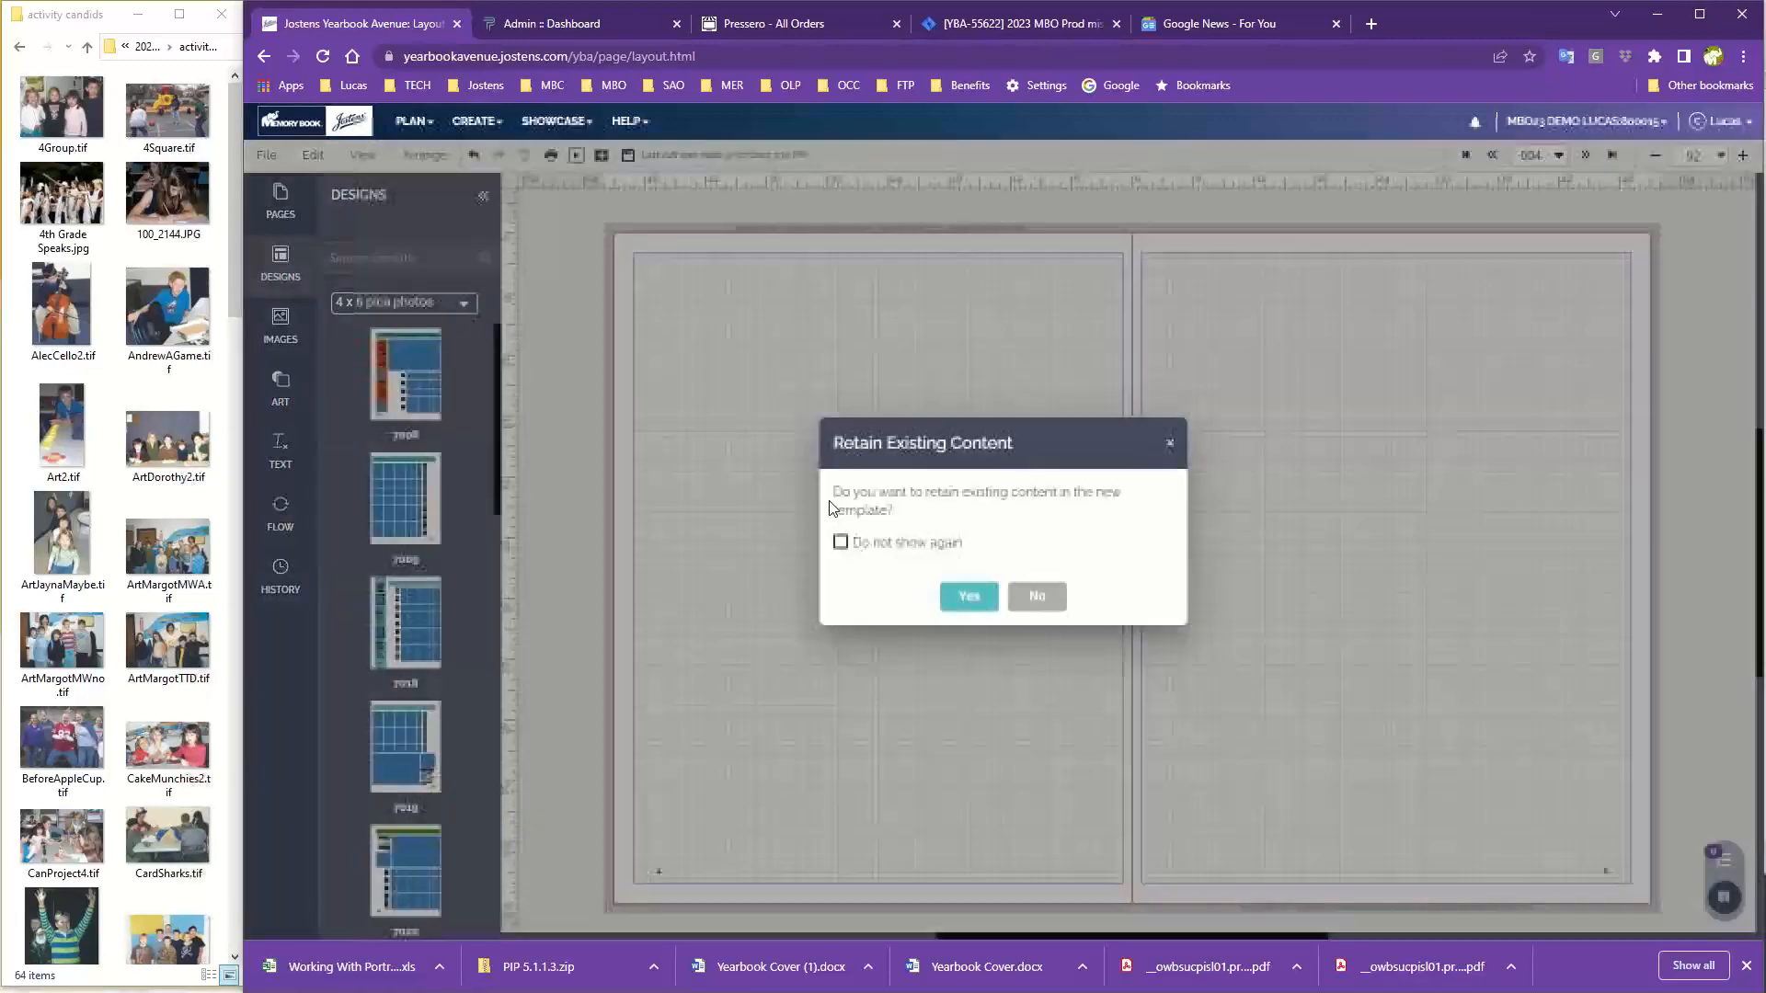
click(1020, 599)
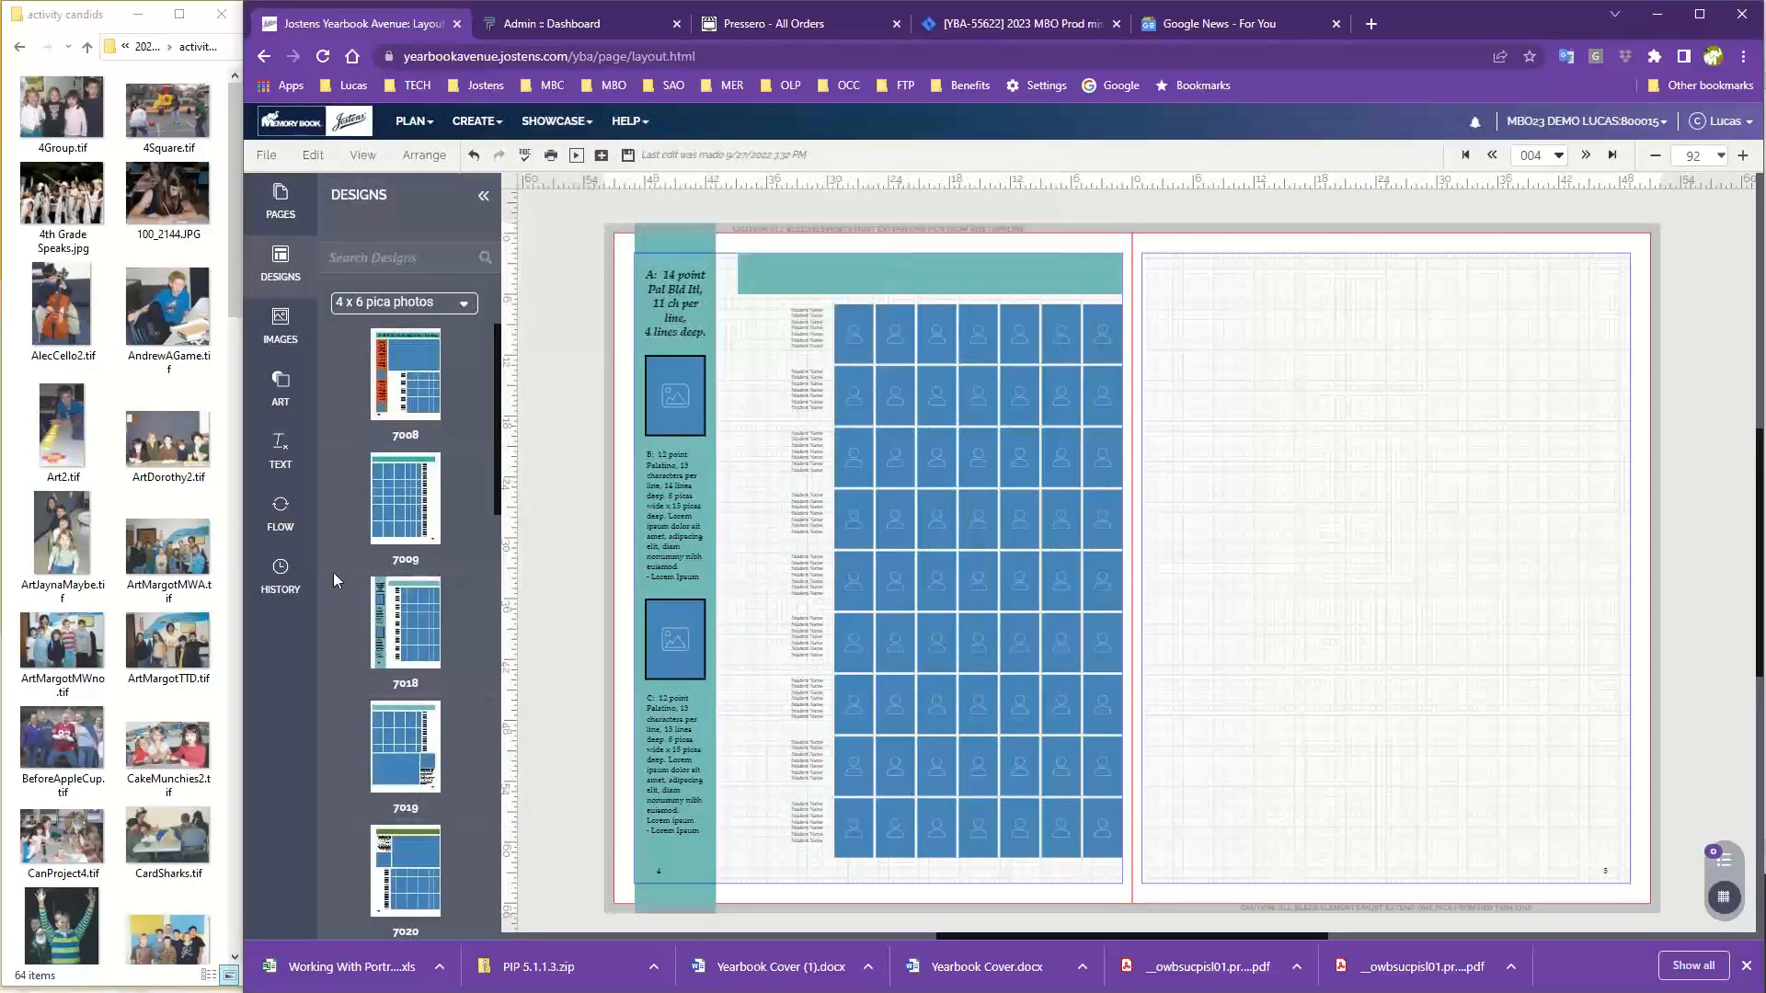
click(398, 303)
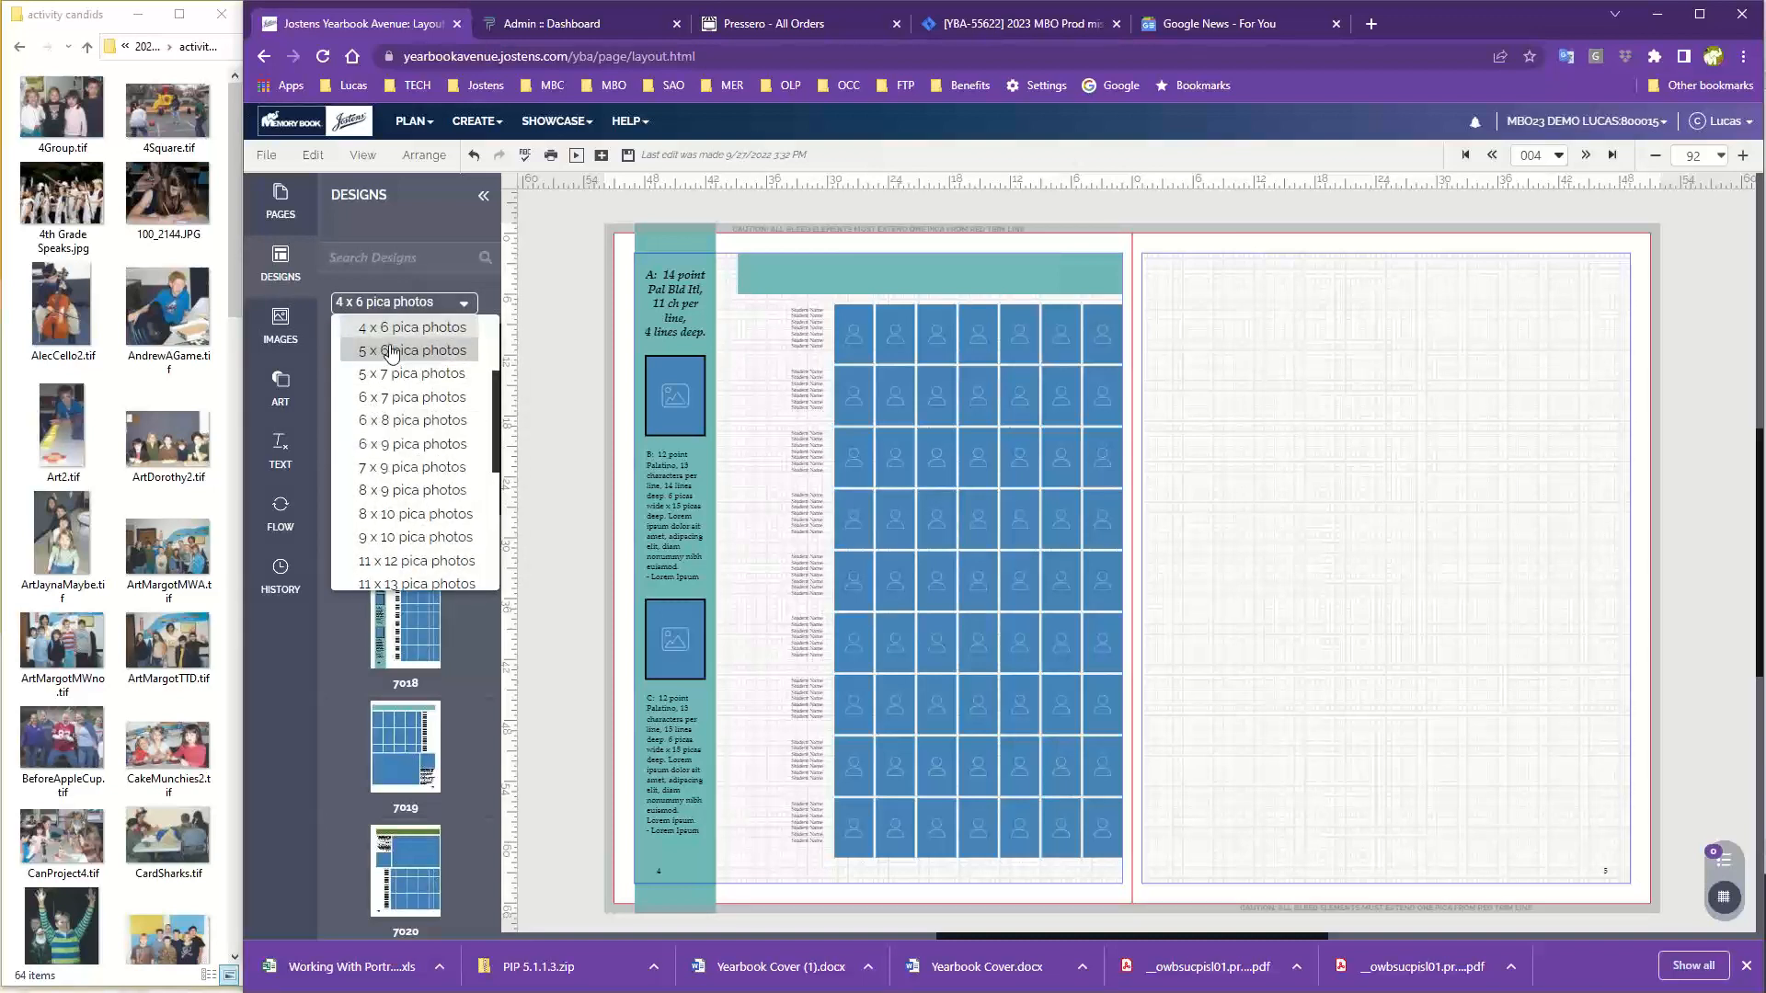
click(386, 420)
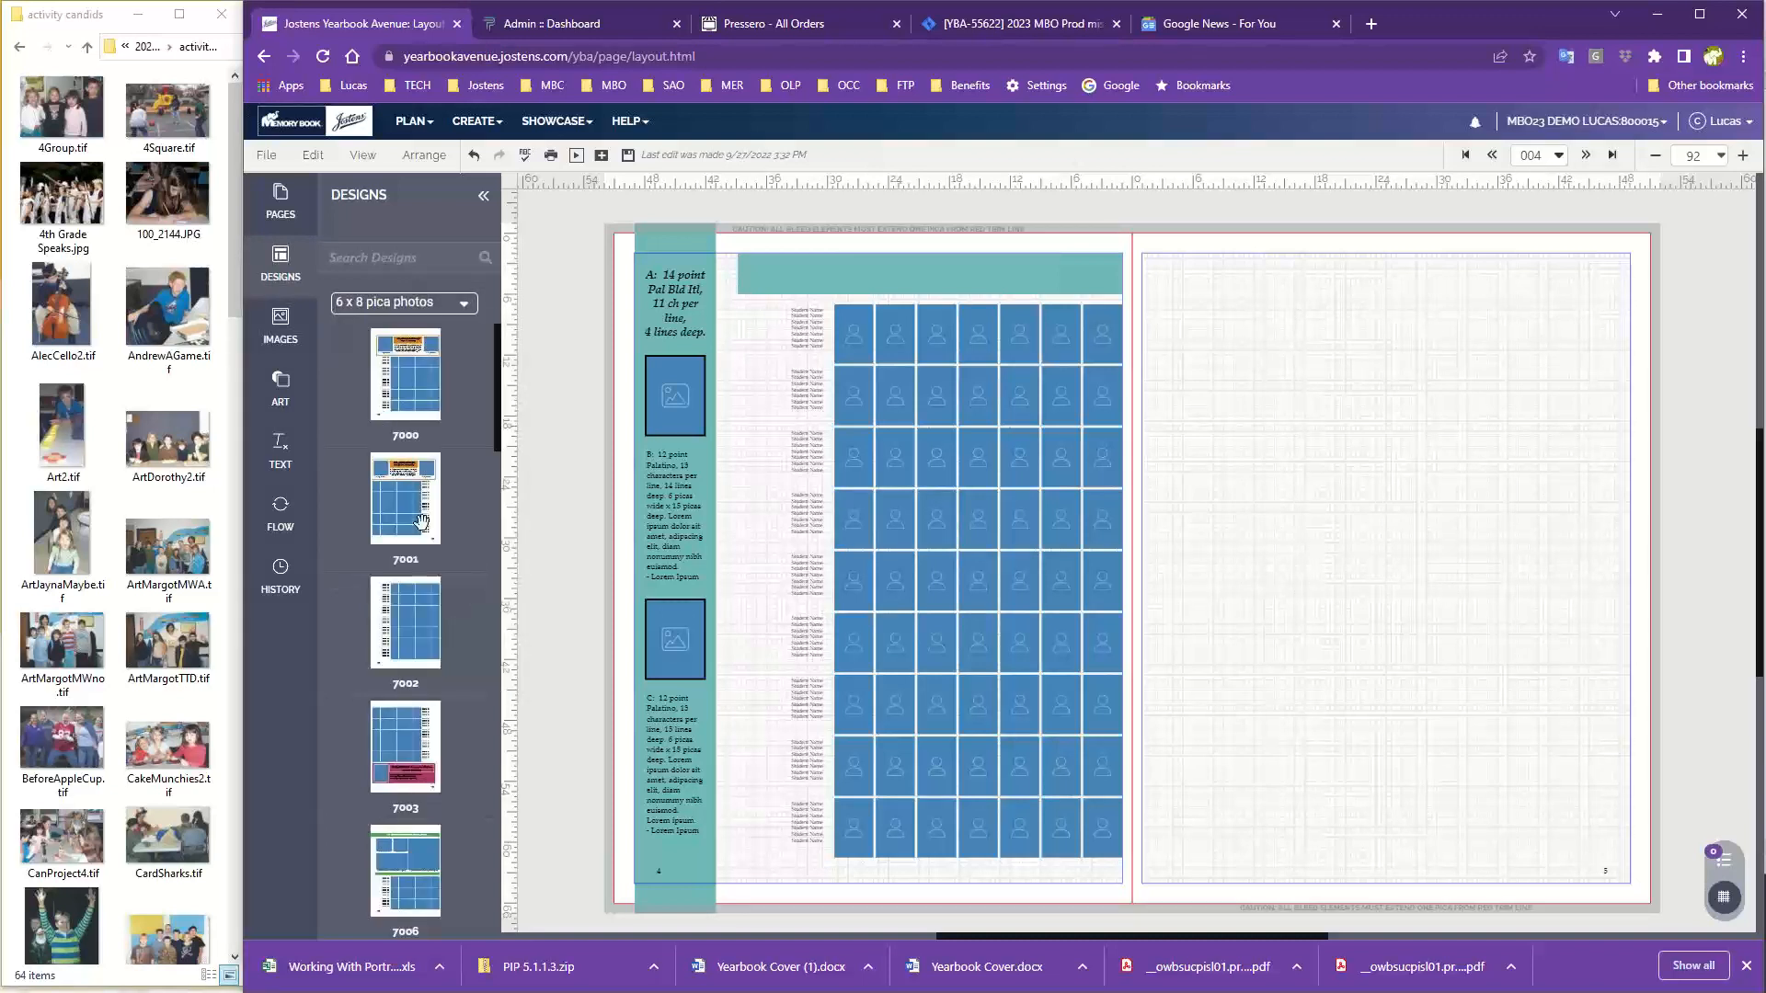
drag(398, 374, 898, 396)
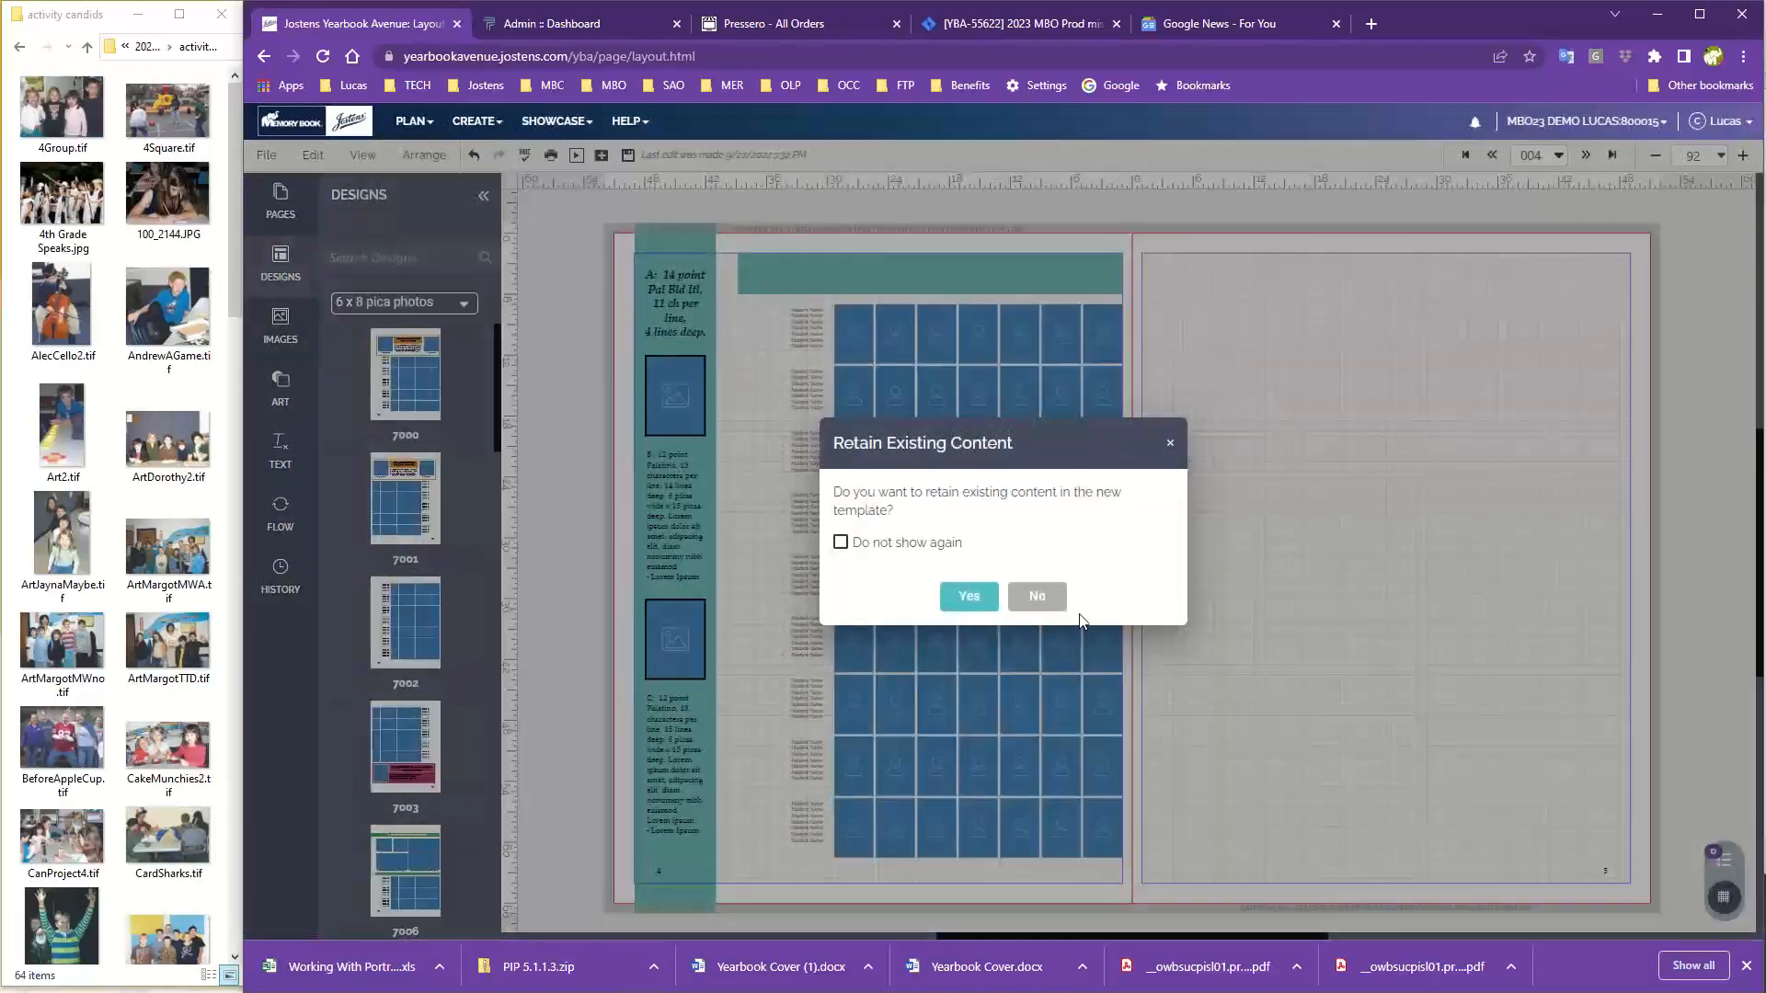
click(1037, 596)
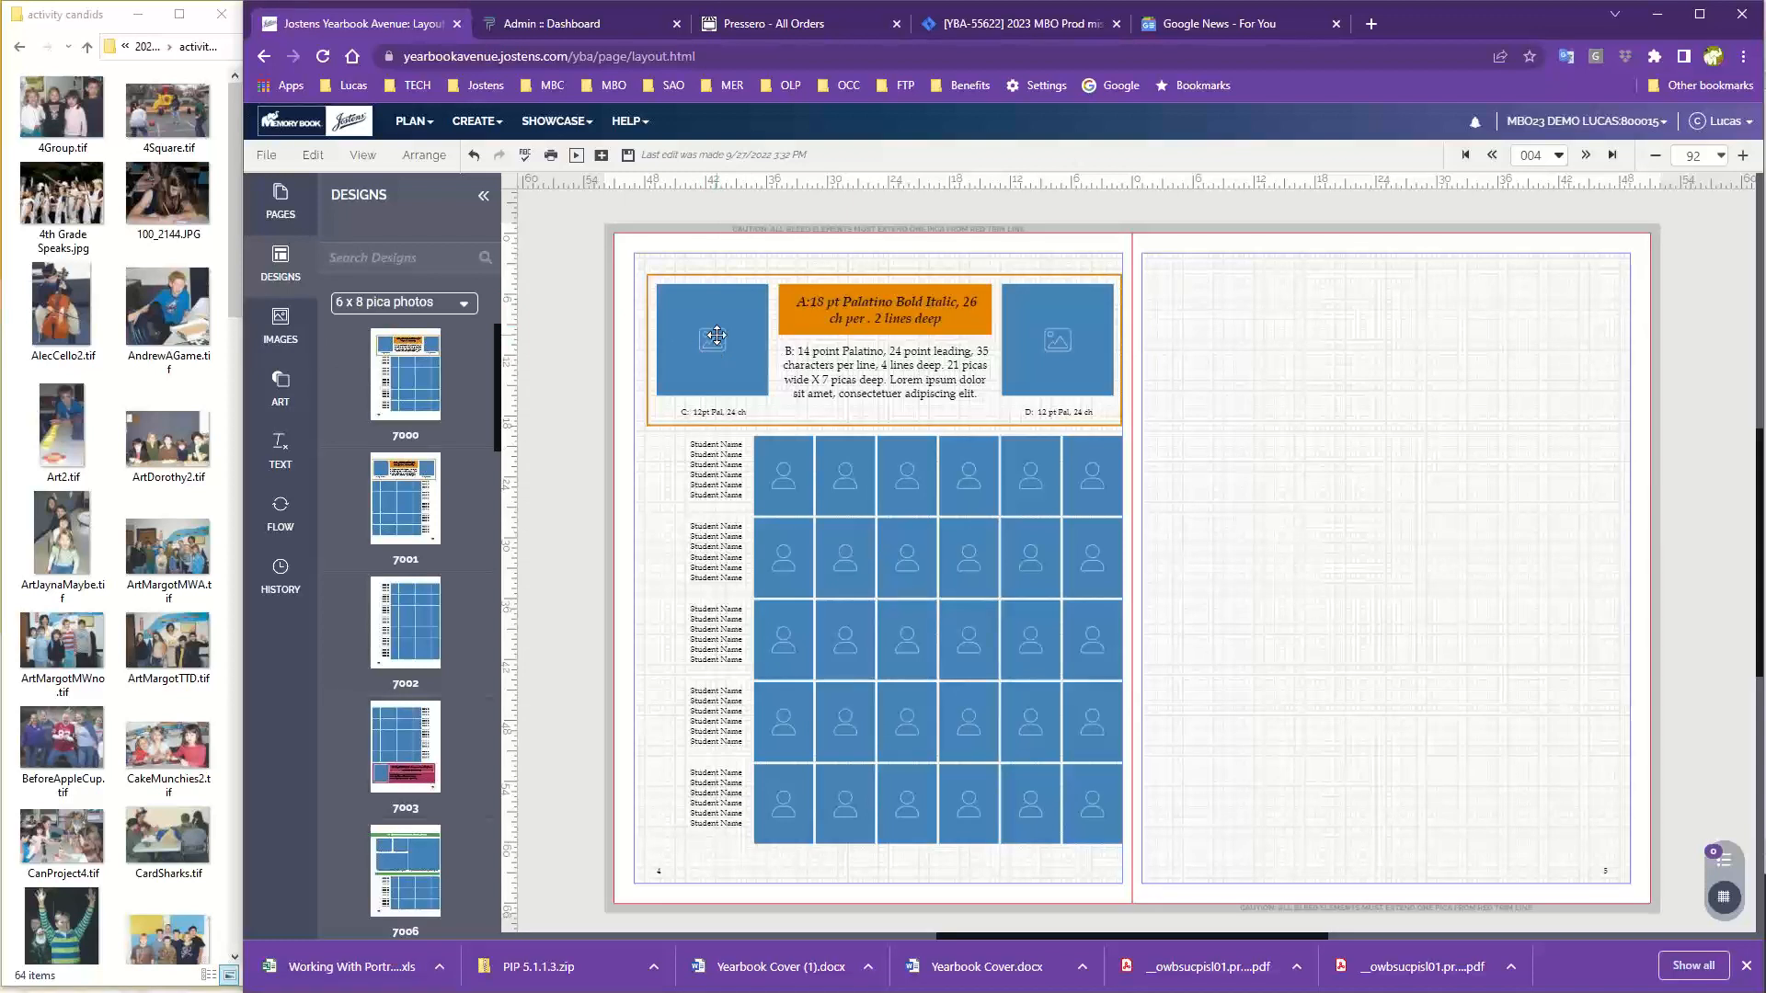
Place design 7027 on the right page and 7026 on the left, discarding old content.
scroll(485, 678, down, 5)
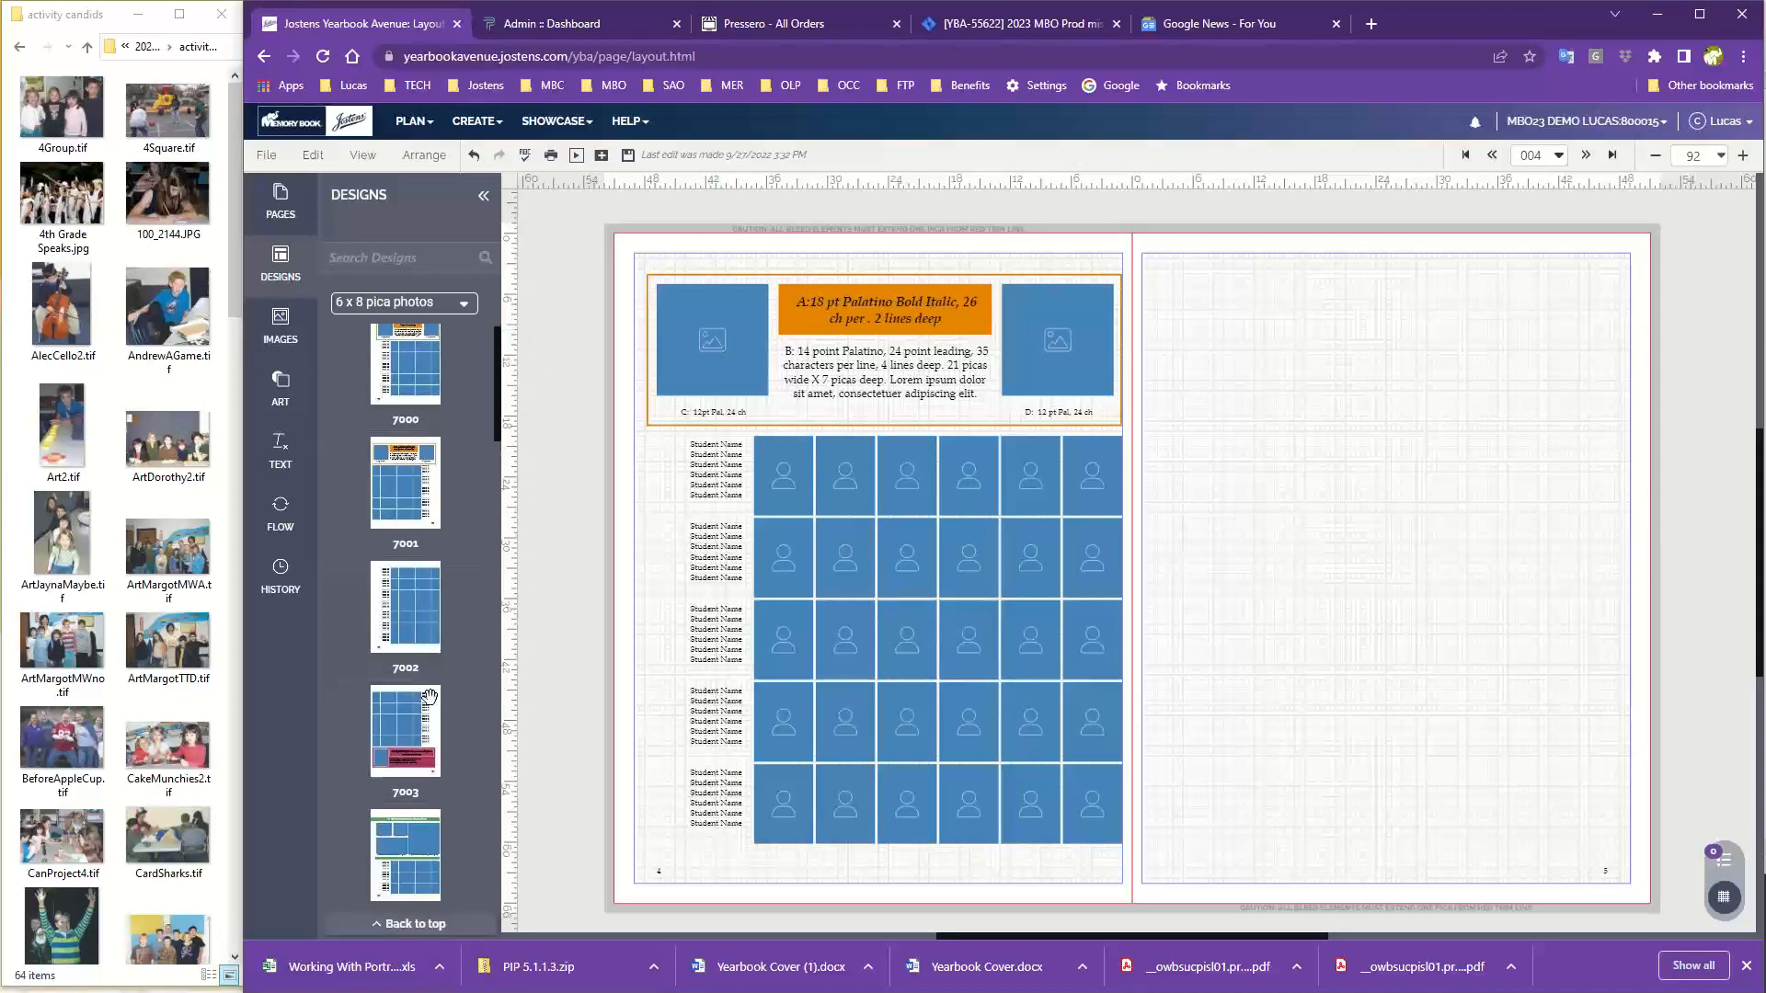
scroll(484, 670, down, 3)
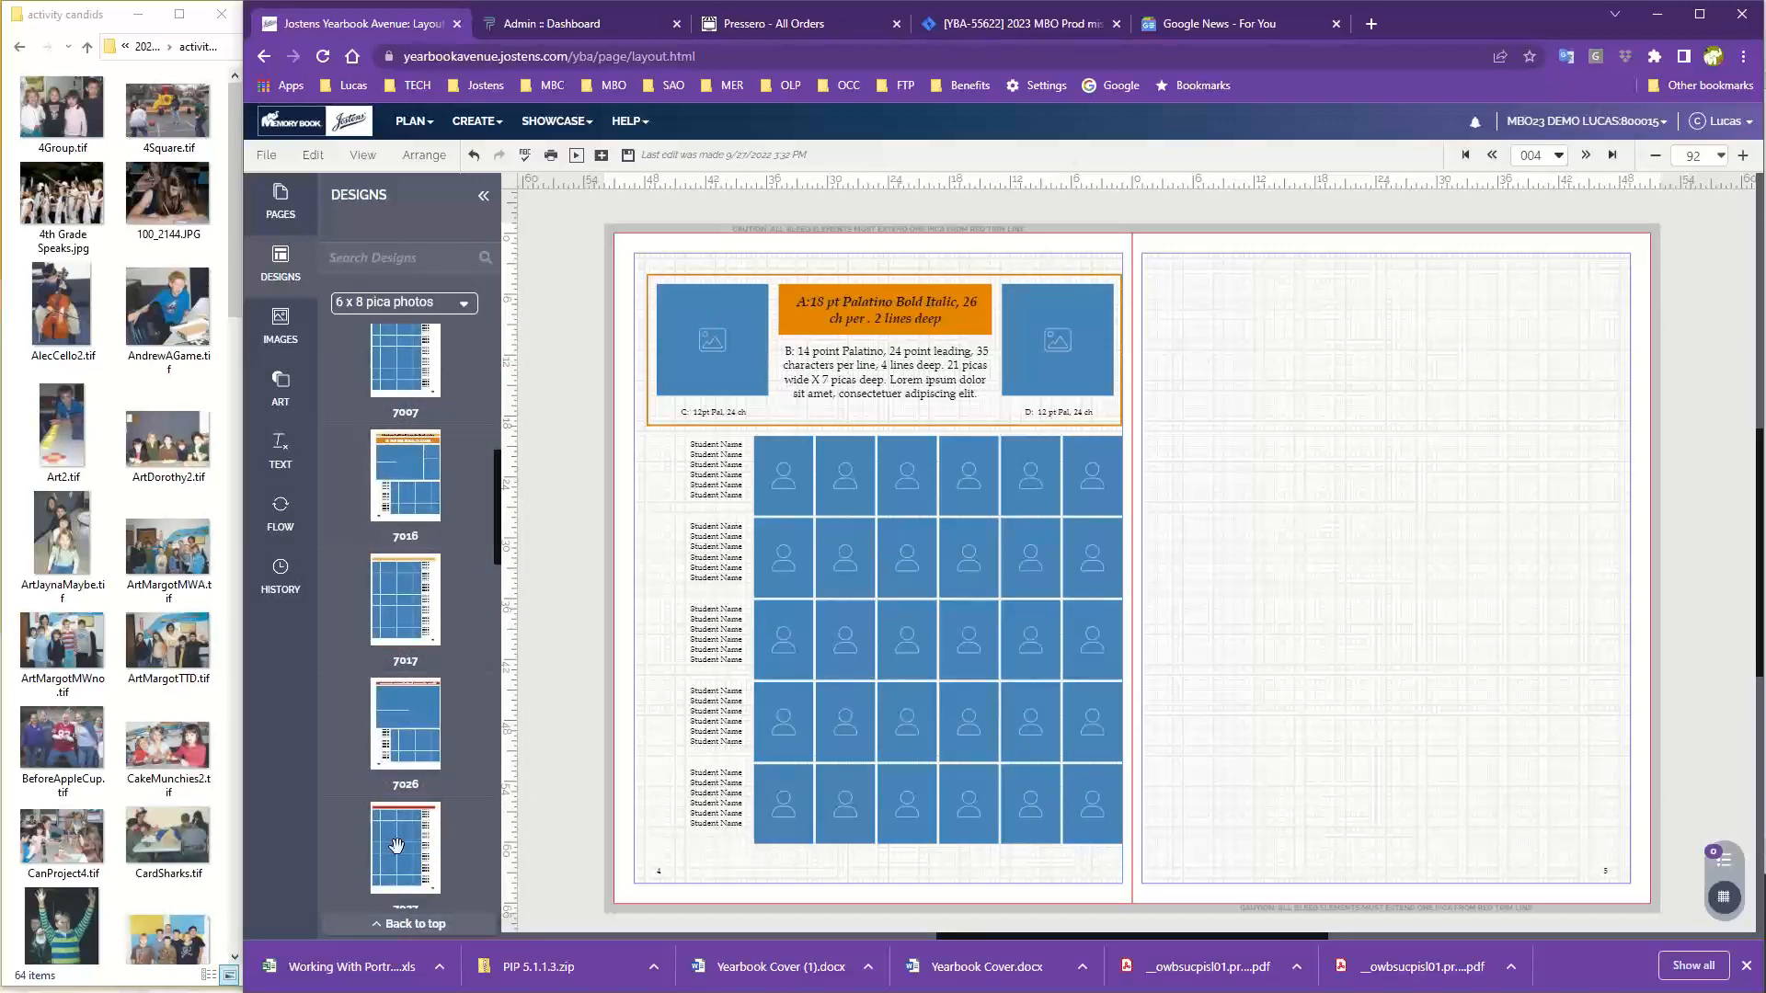
drag(405, 841, 814, 515)
click(1052, 592)
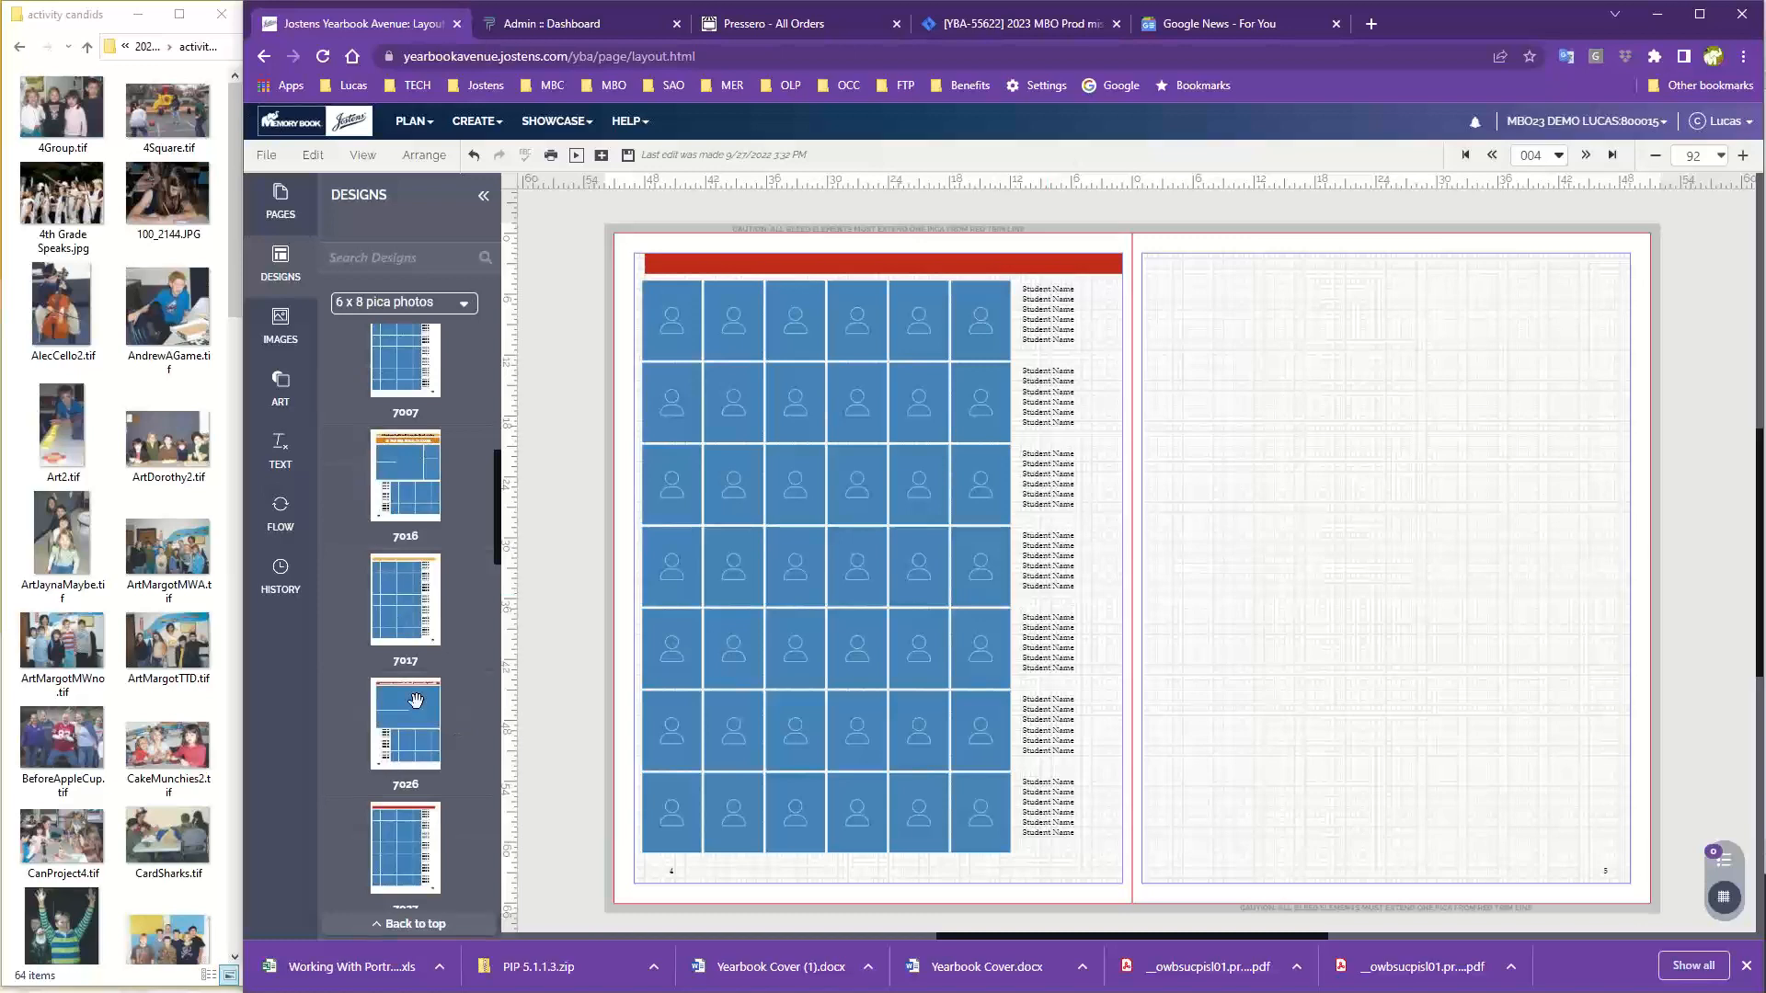
scroll(414, 699, down, 2)
drag(415, 677, 1300, 603)
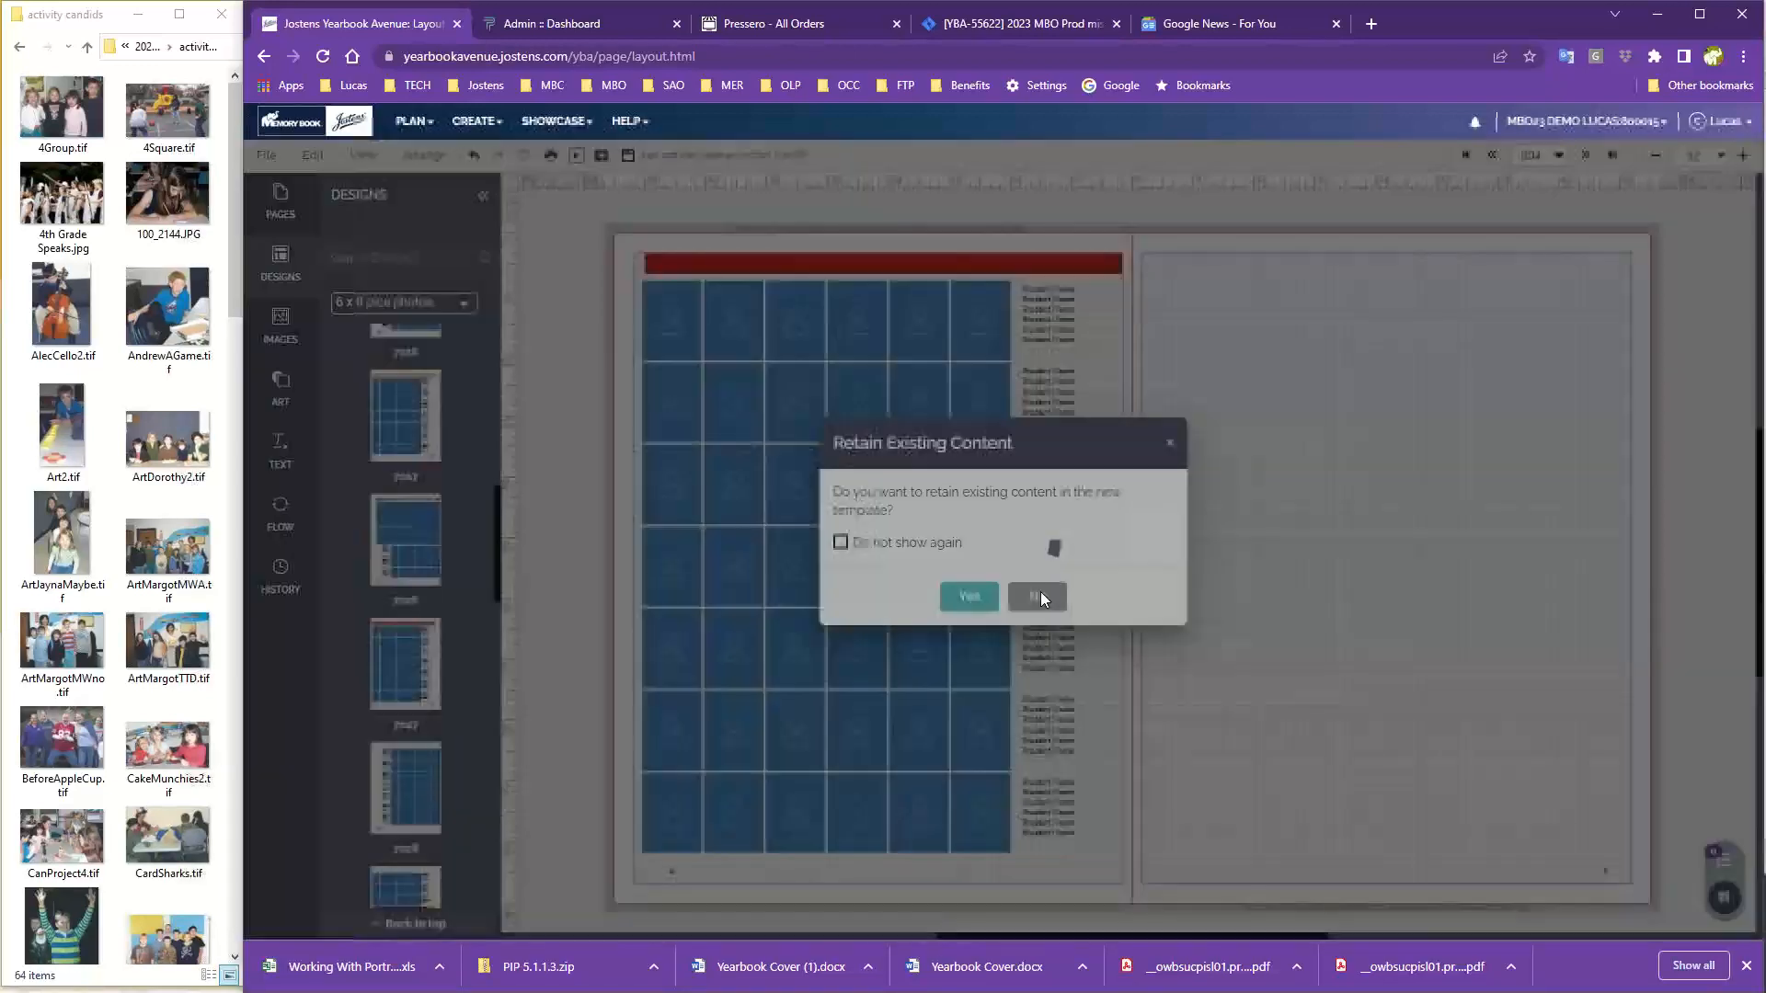
click(1040, 594)
drag(416, 602, 871, 515)
click(1036, 597)
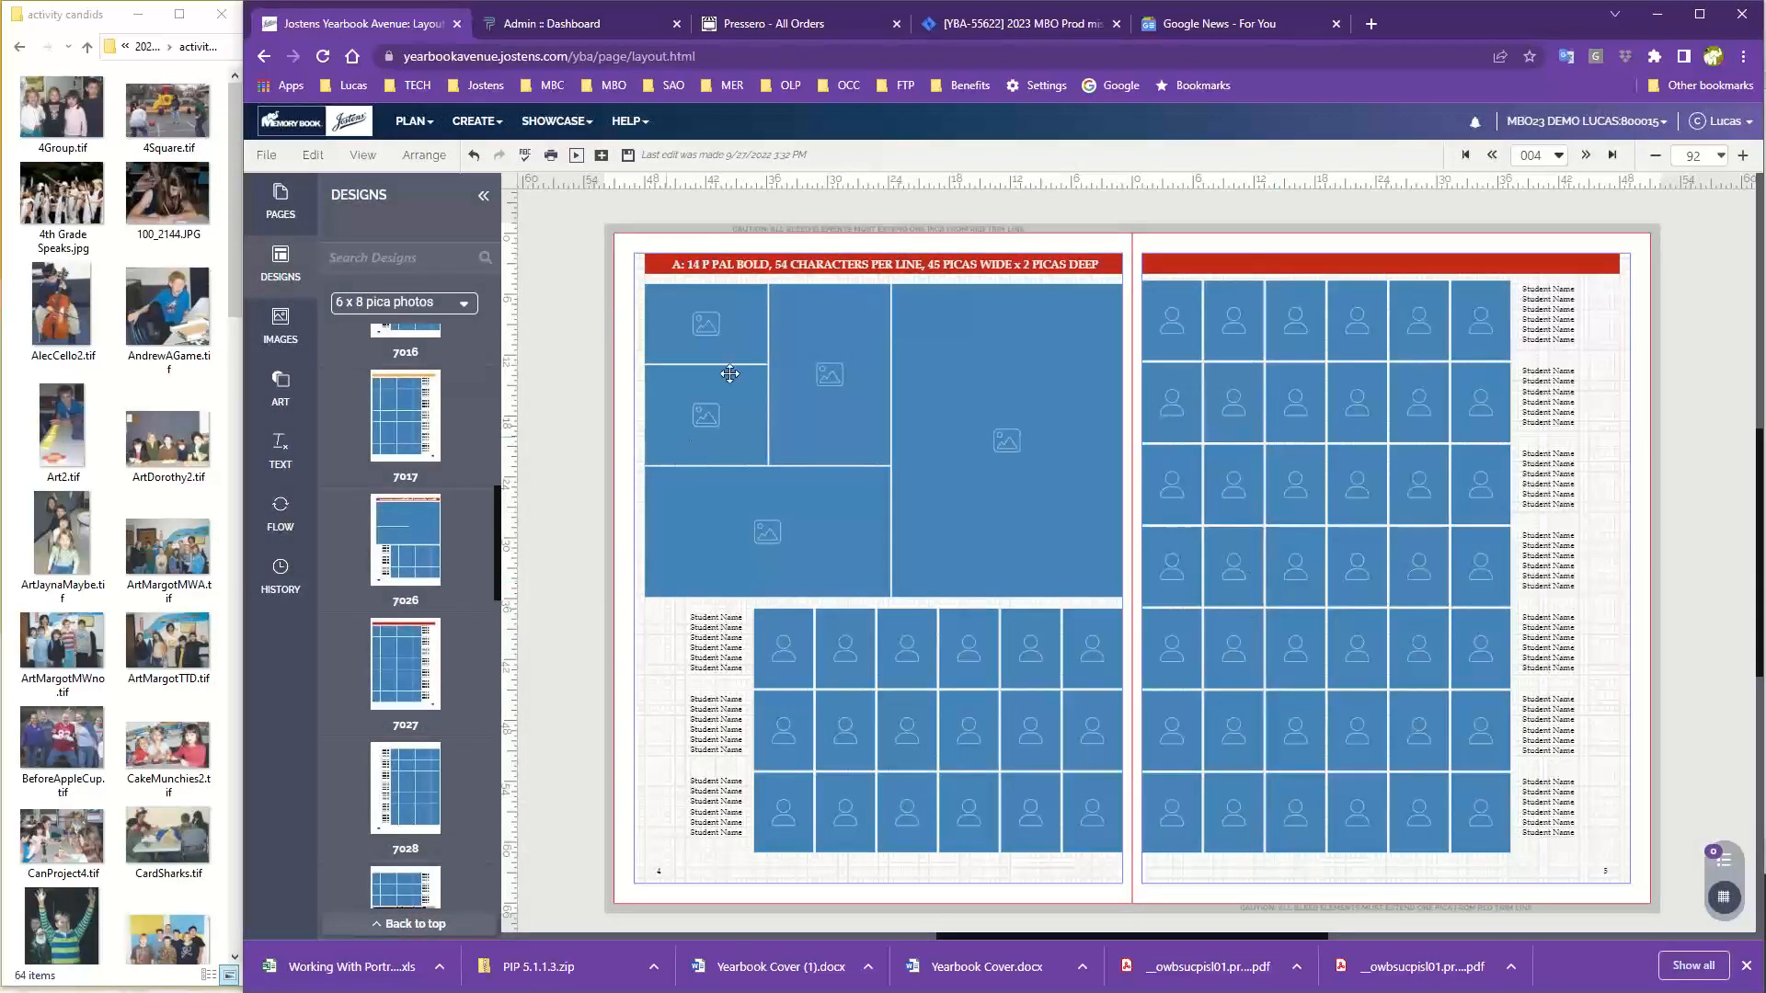
click(444, 311)
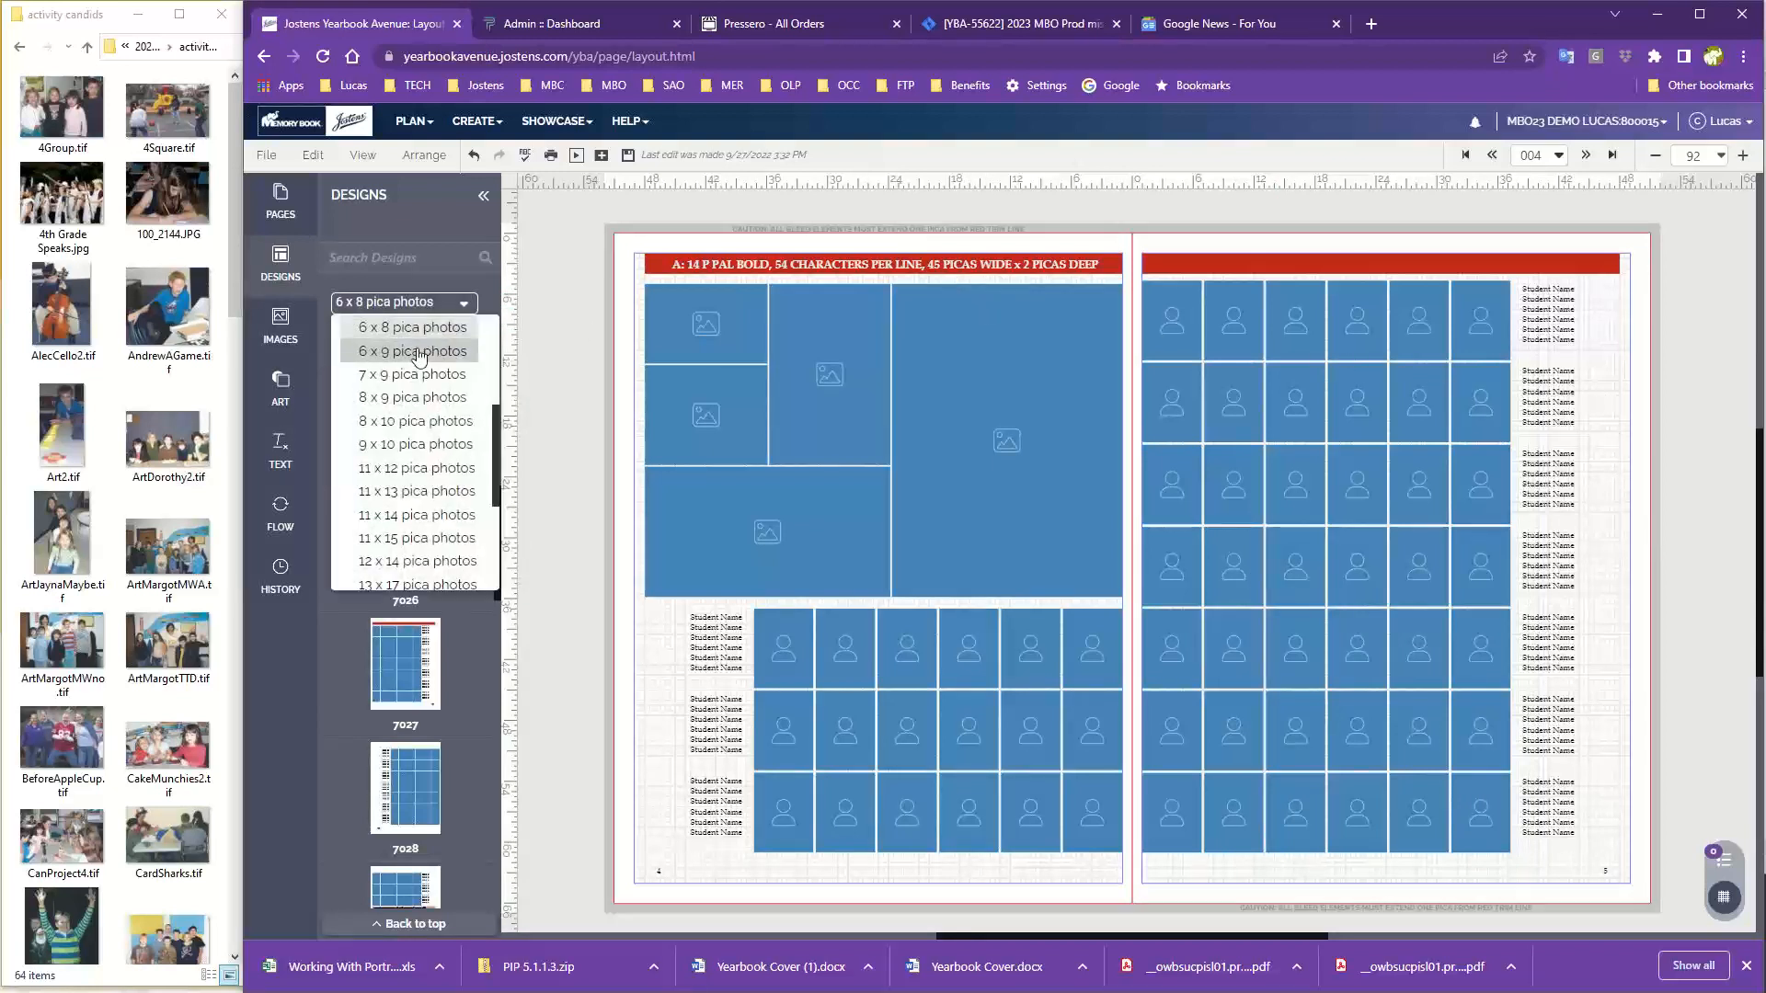
scroll(409, 395, up, 2)
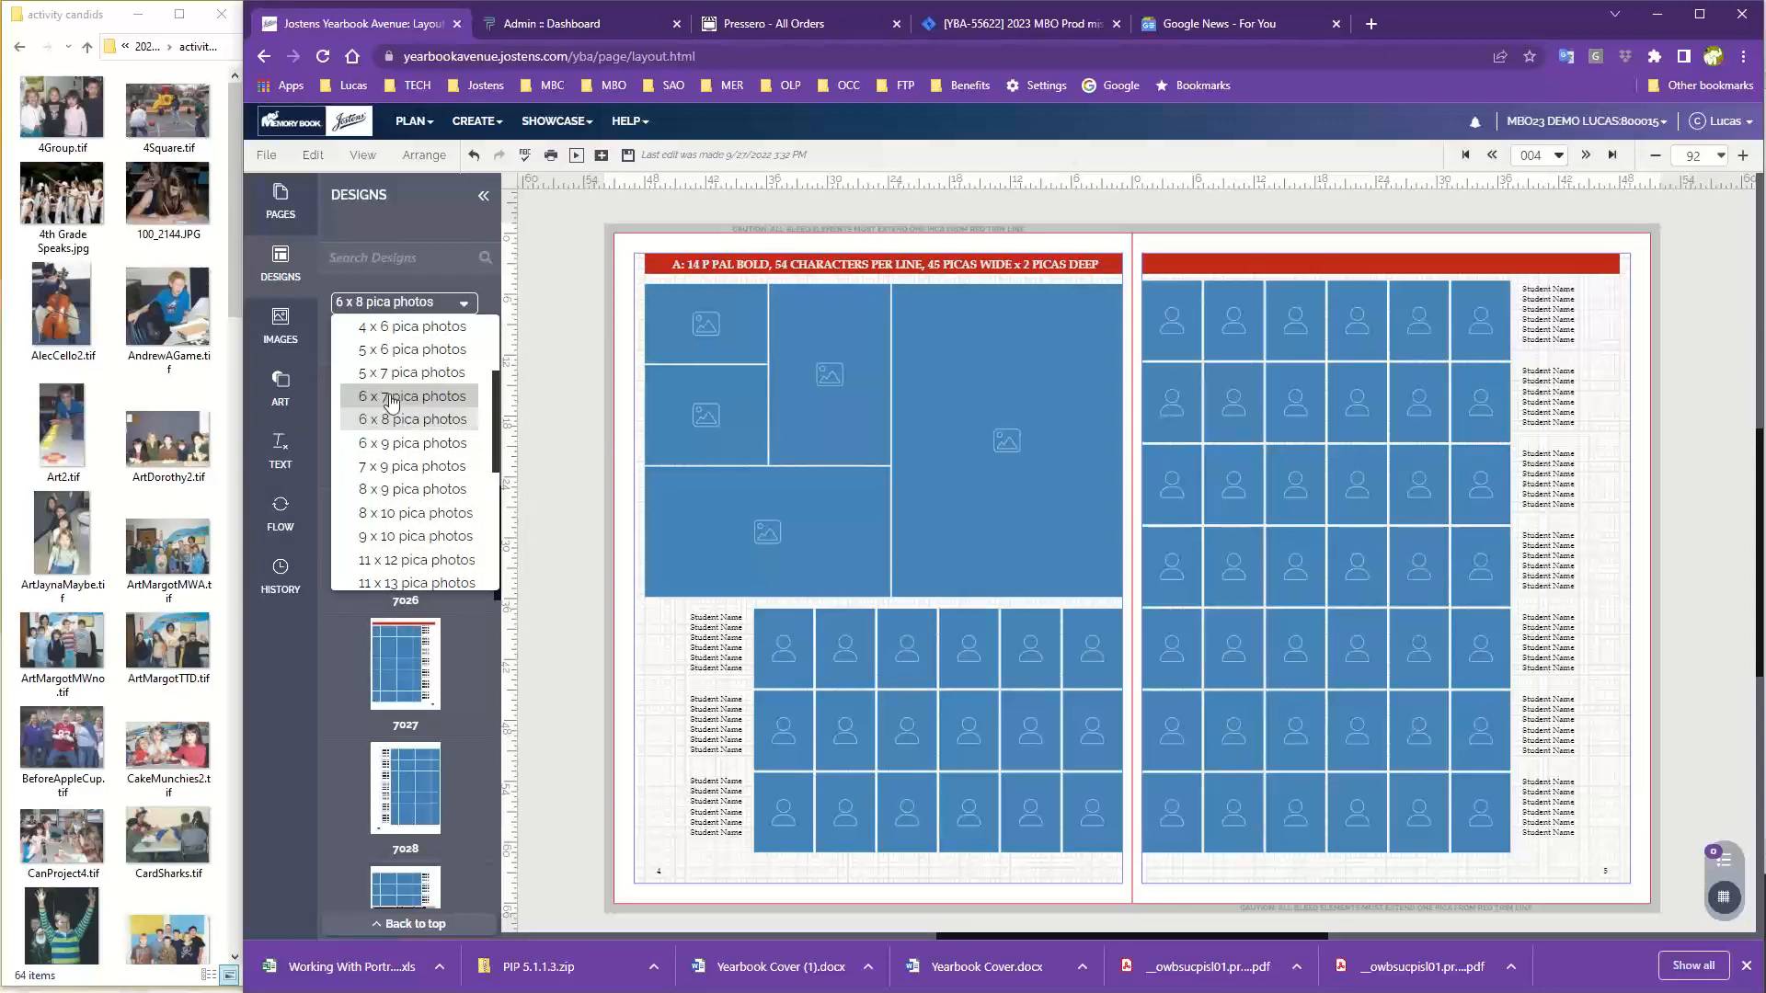
scroll(377, 455, down, 2)
scroll(380, 488, down, 4)
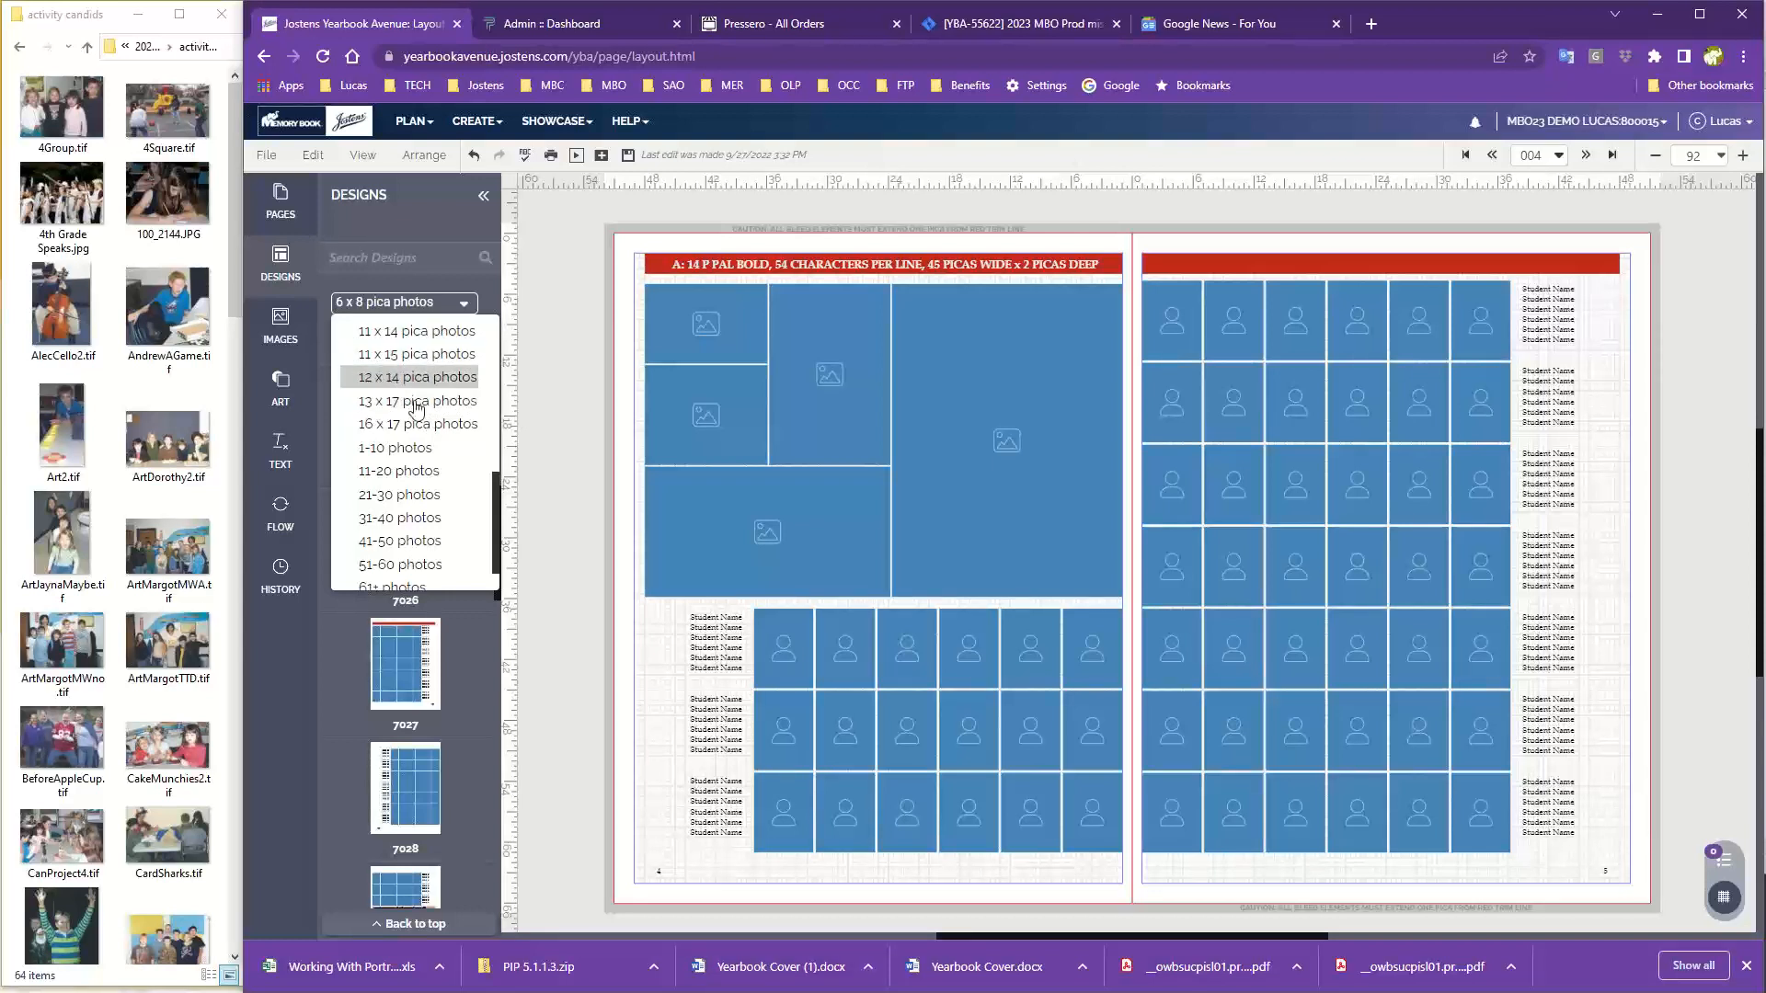
scroll(436, 412, down, 1)
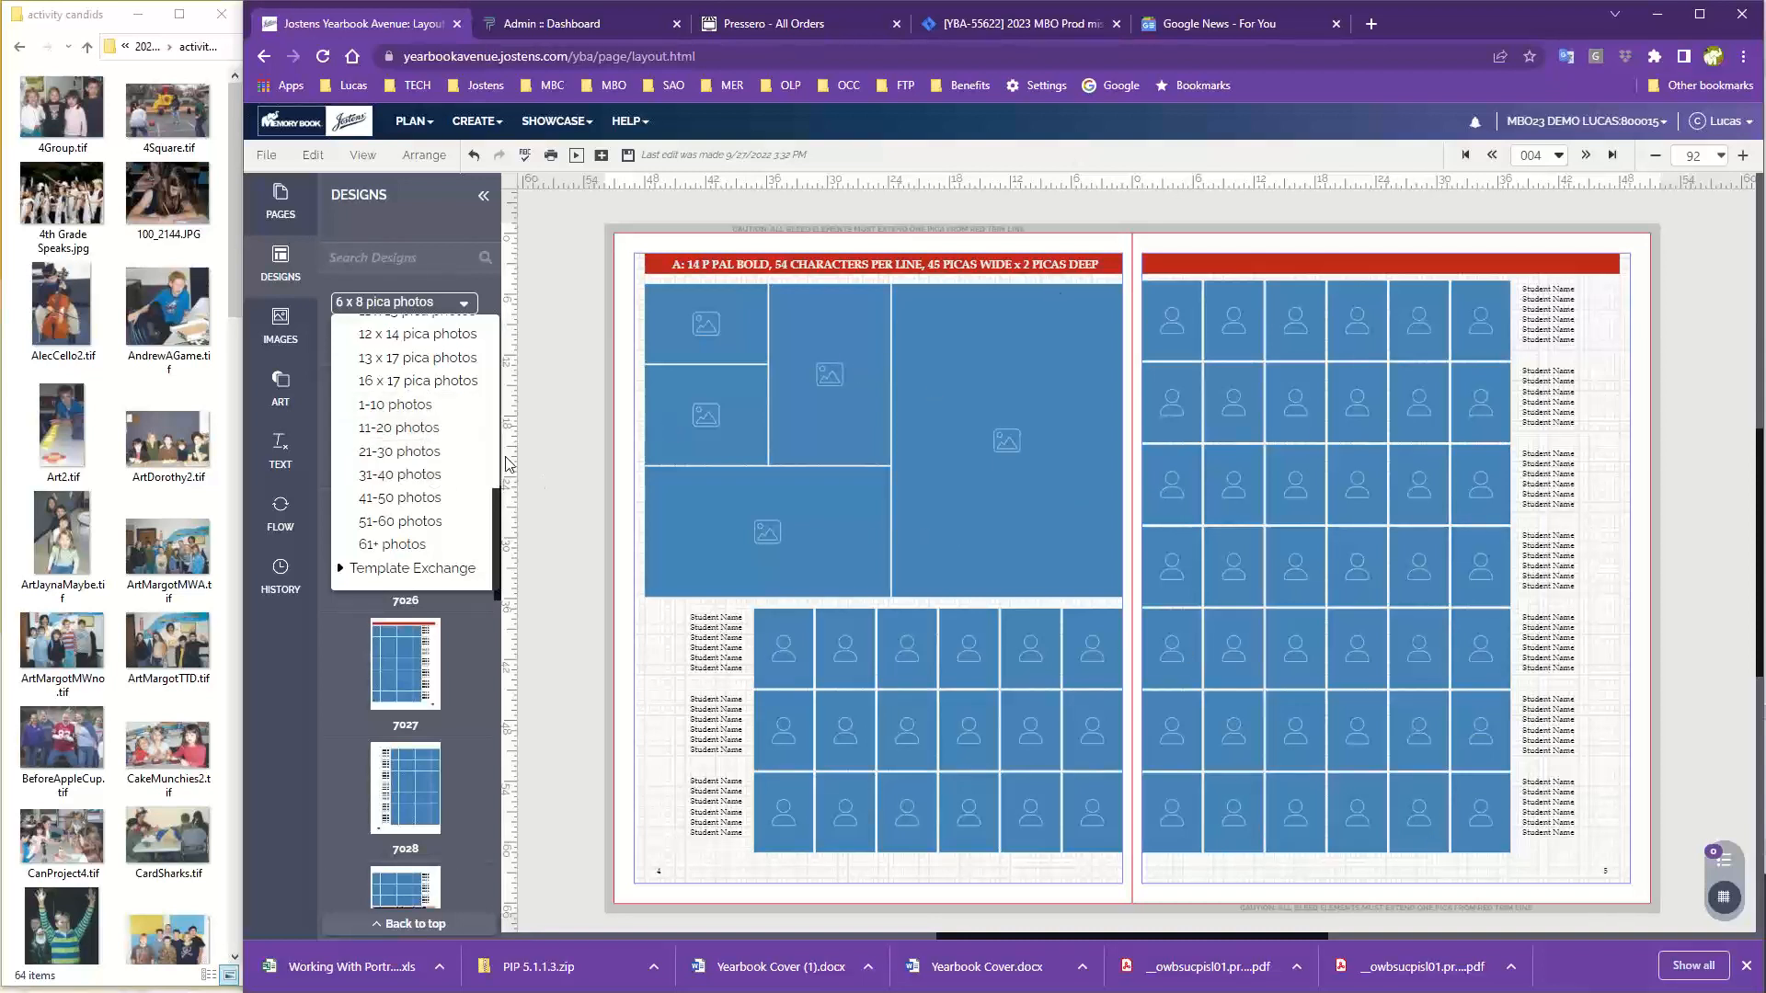
click(540, 372)
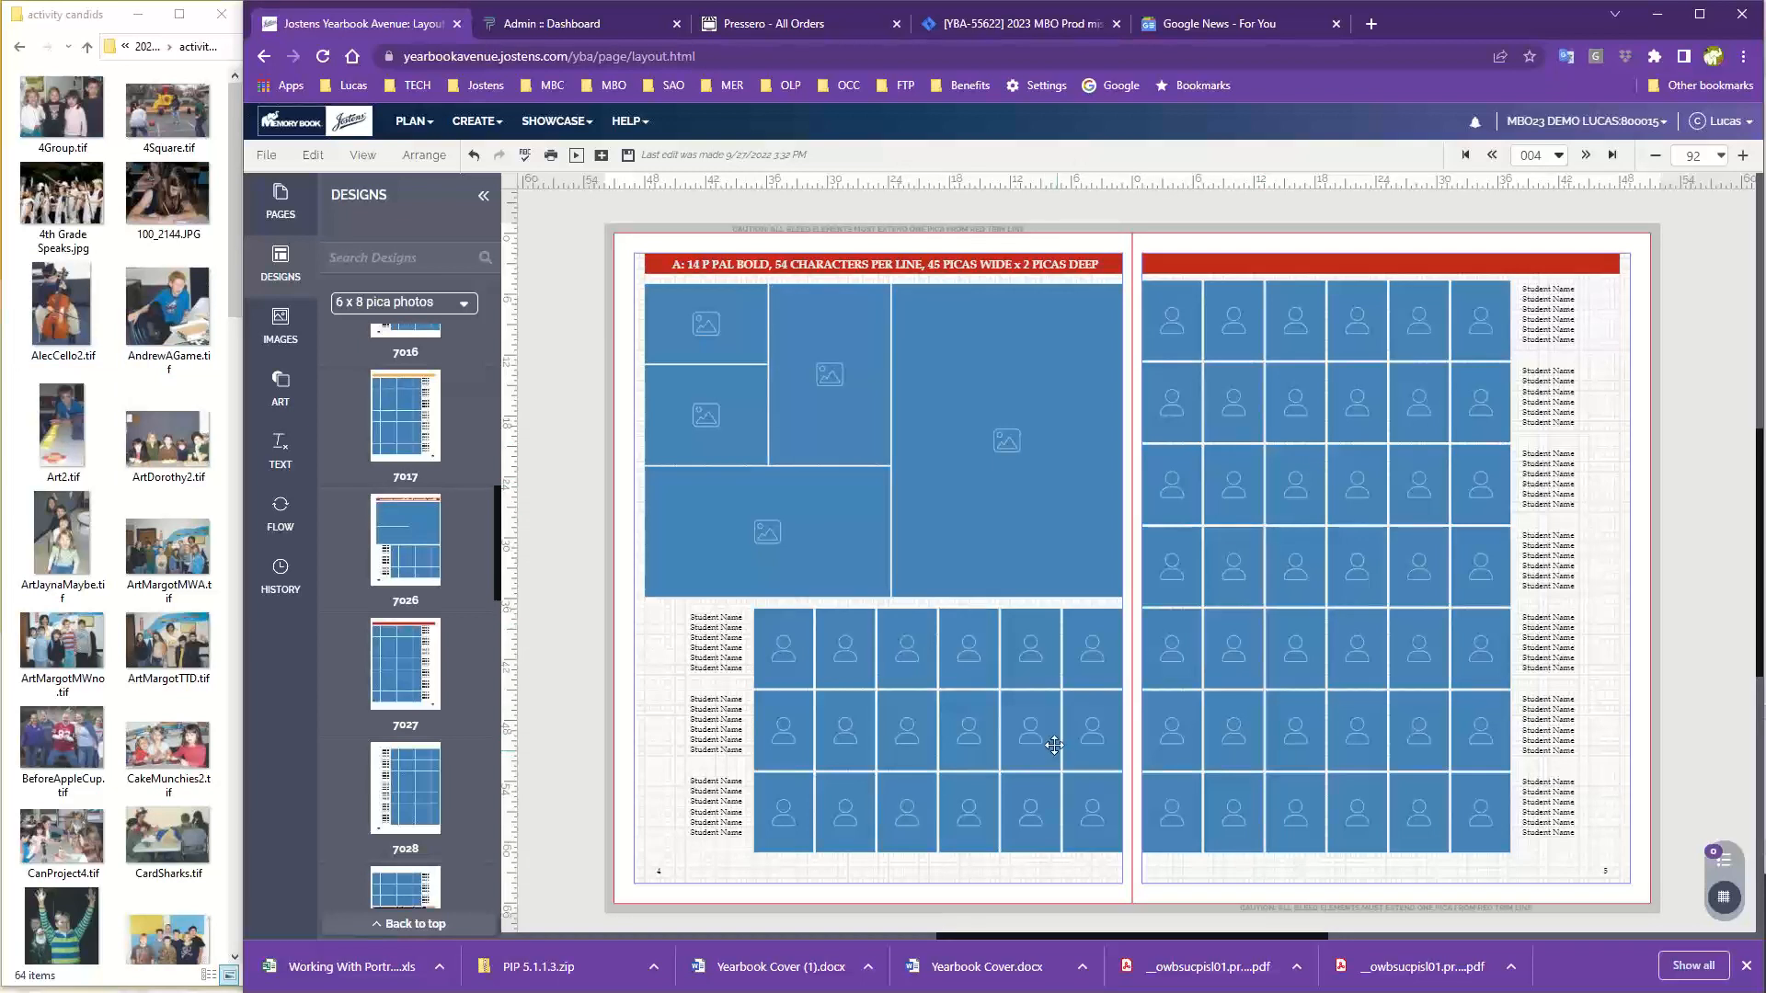
click(288, 516)
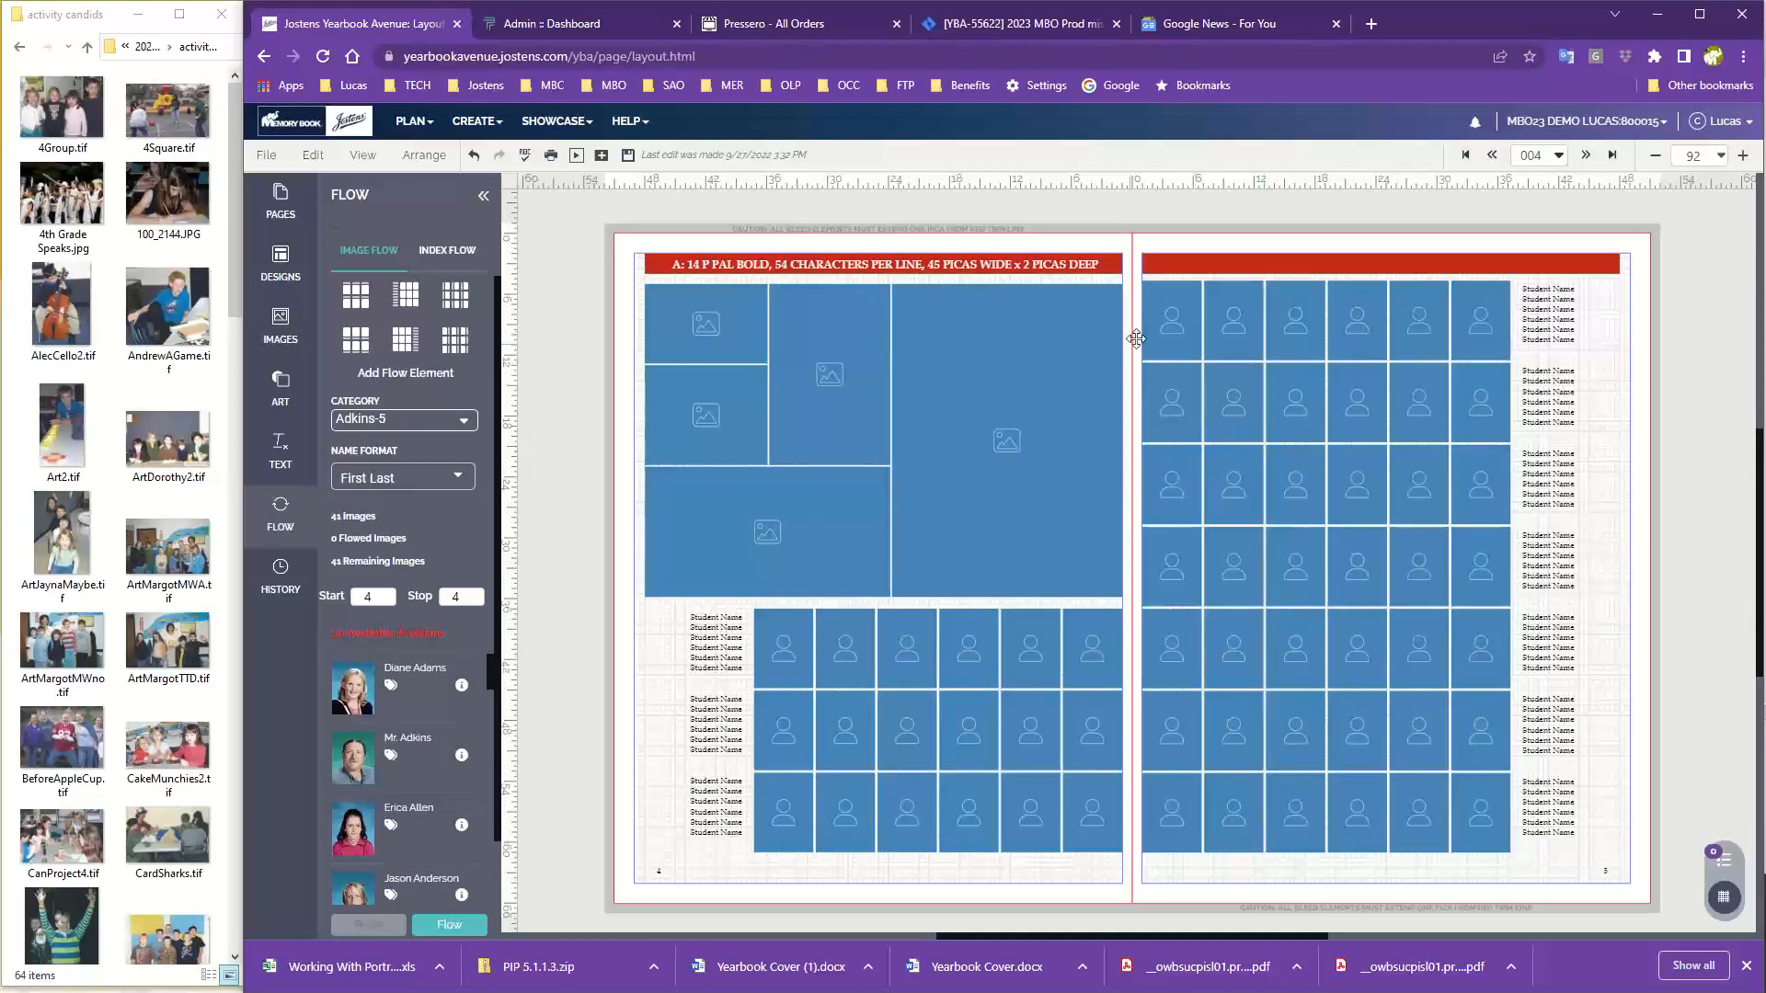
click(858, 655)
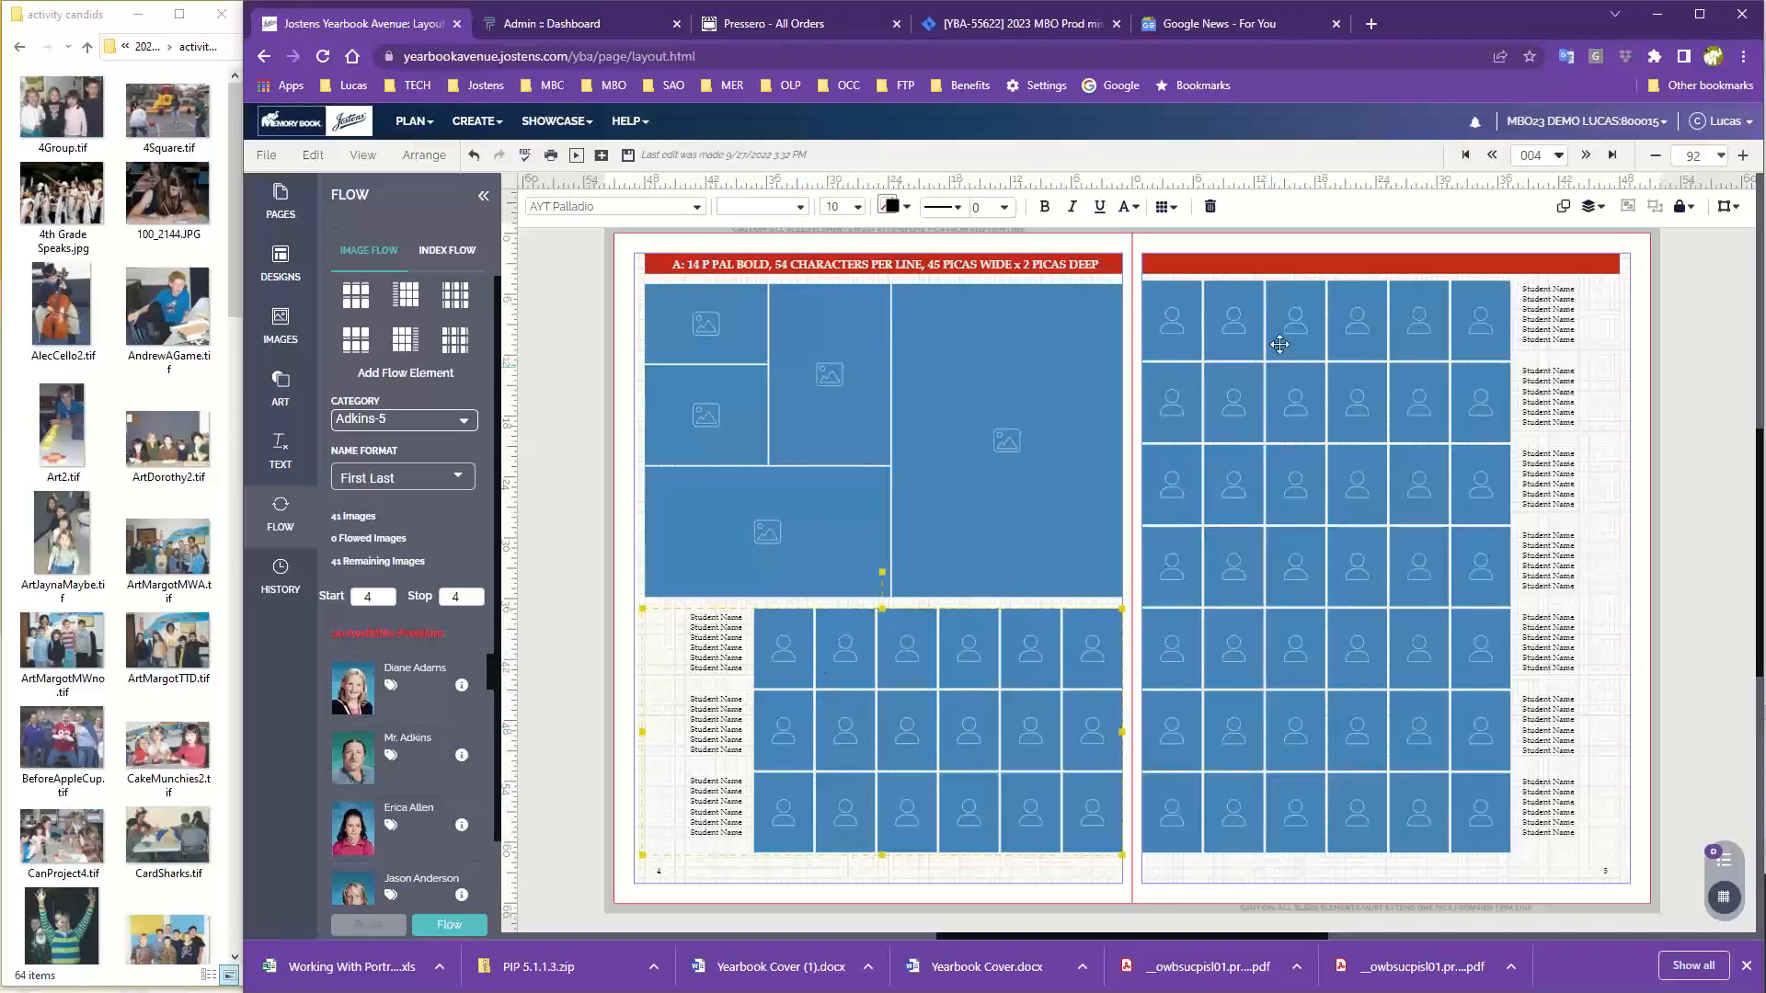
Format the left page's name grid text in AYT FoundationSans at 12 point.
click(1292, 400)
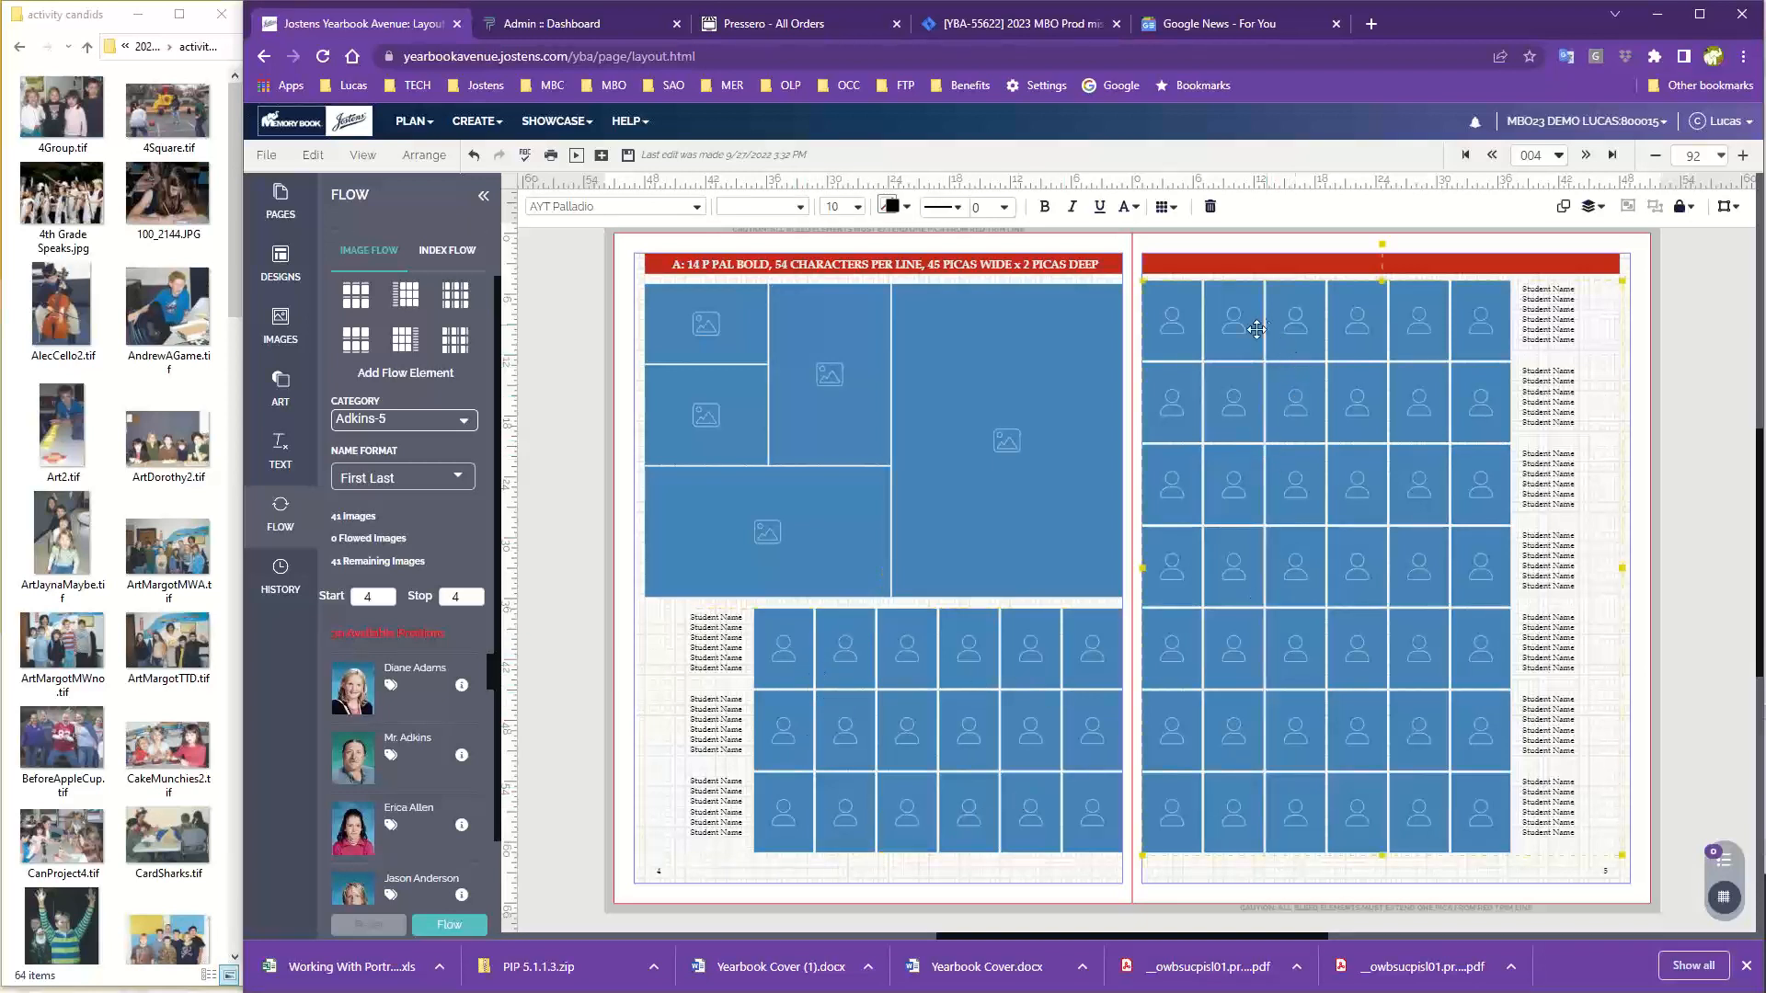
click(1097, 685)
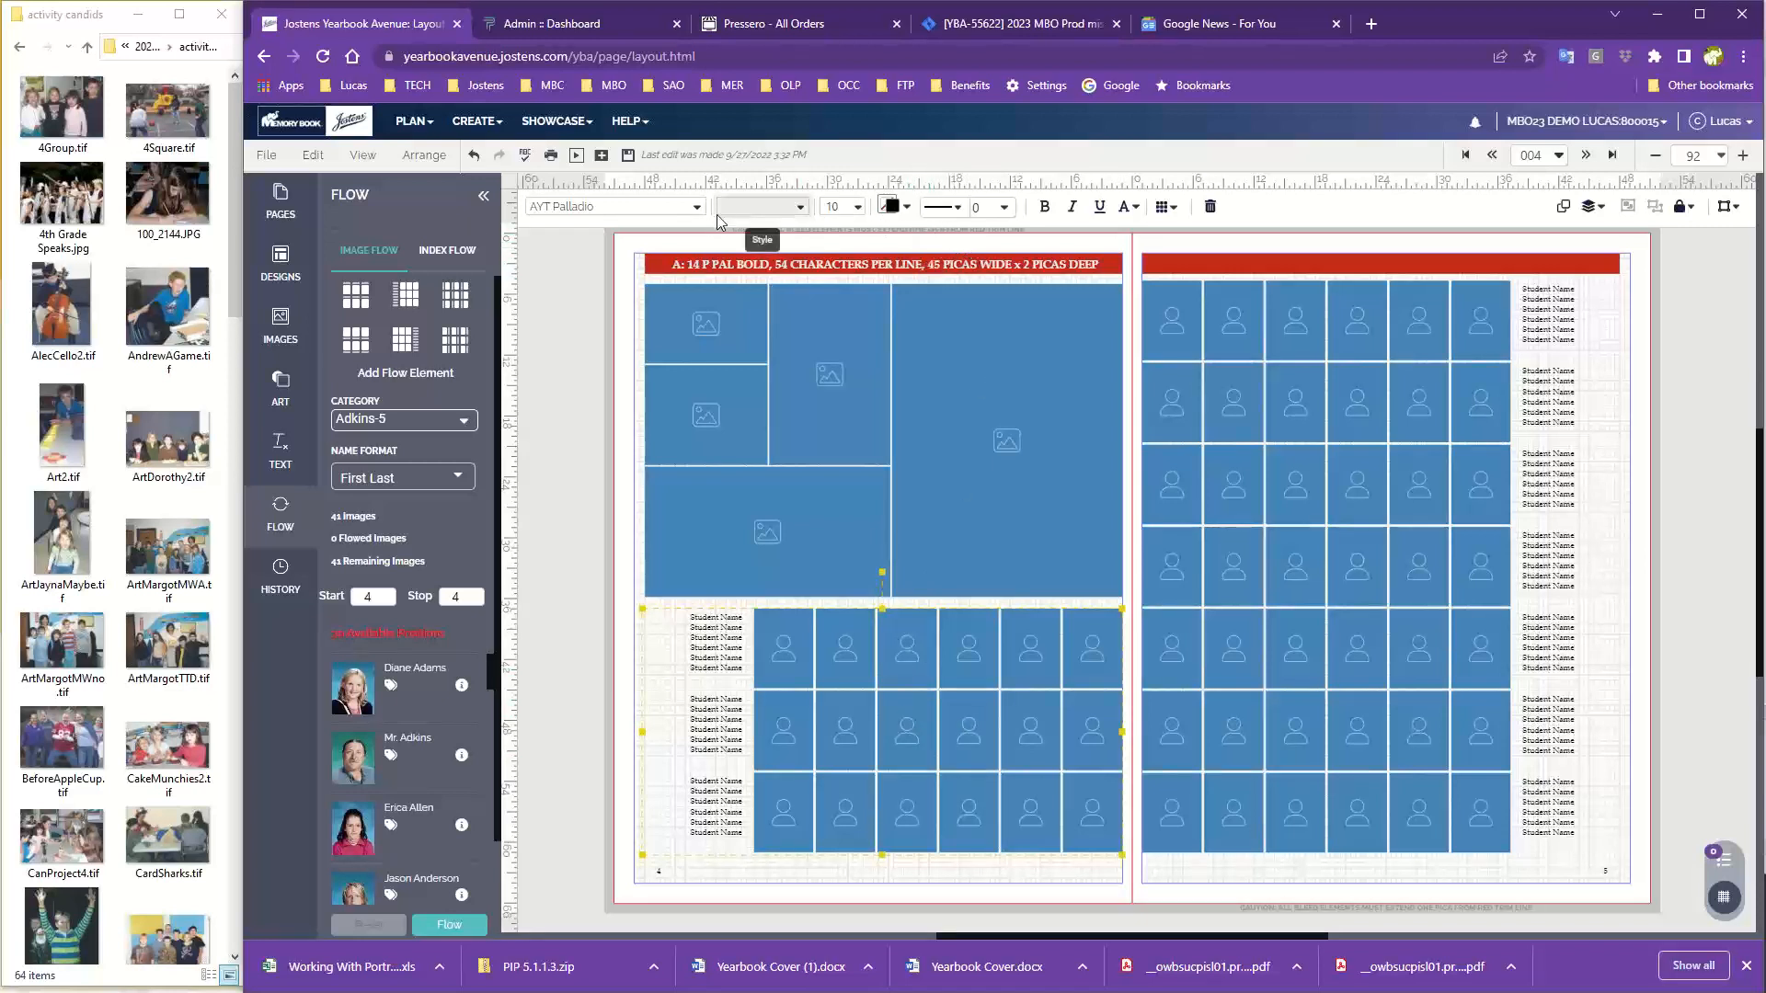
click(644, 205)
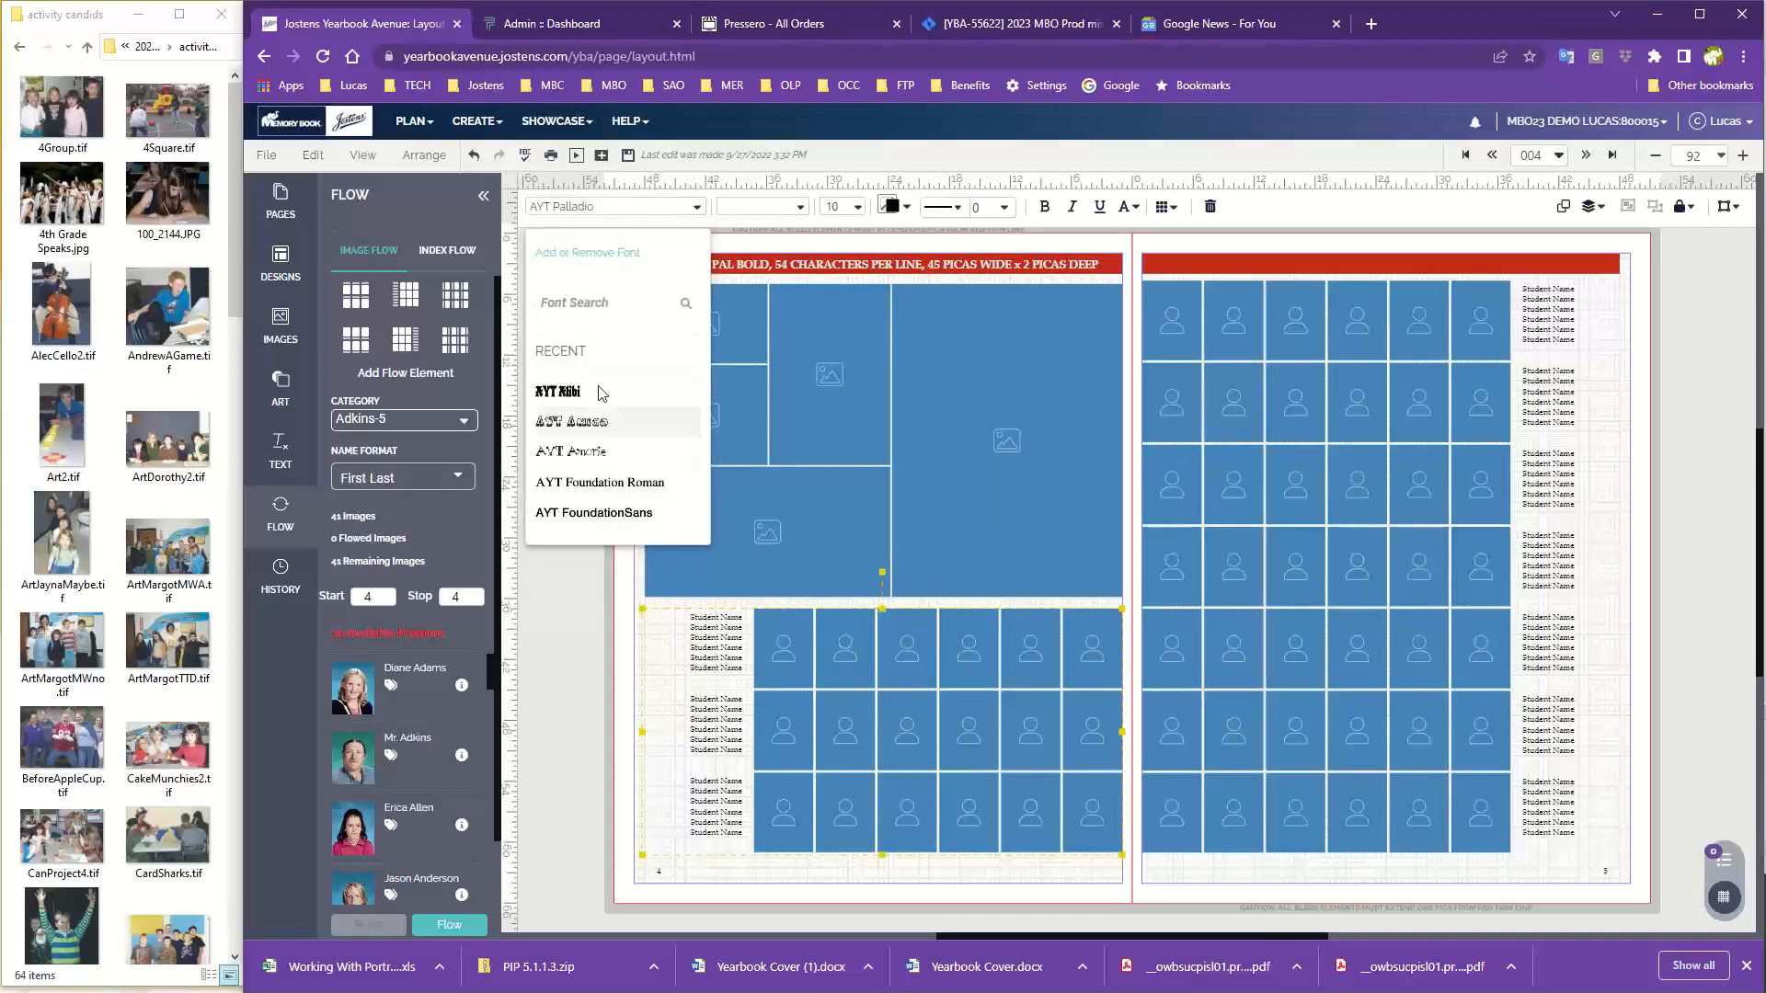
click(615, 514)
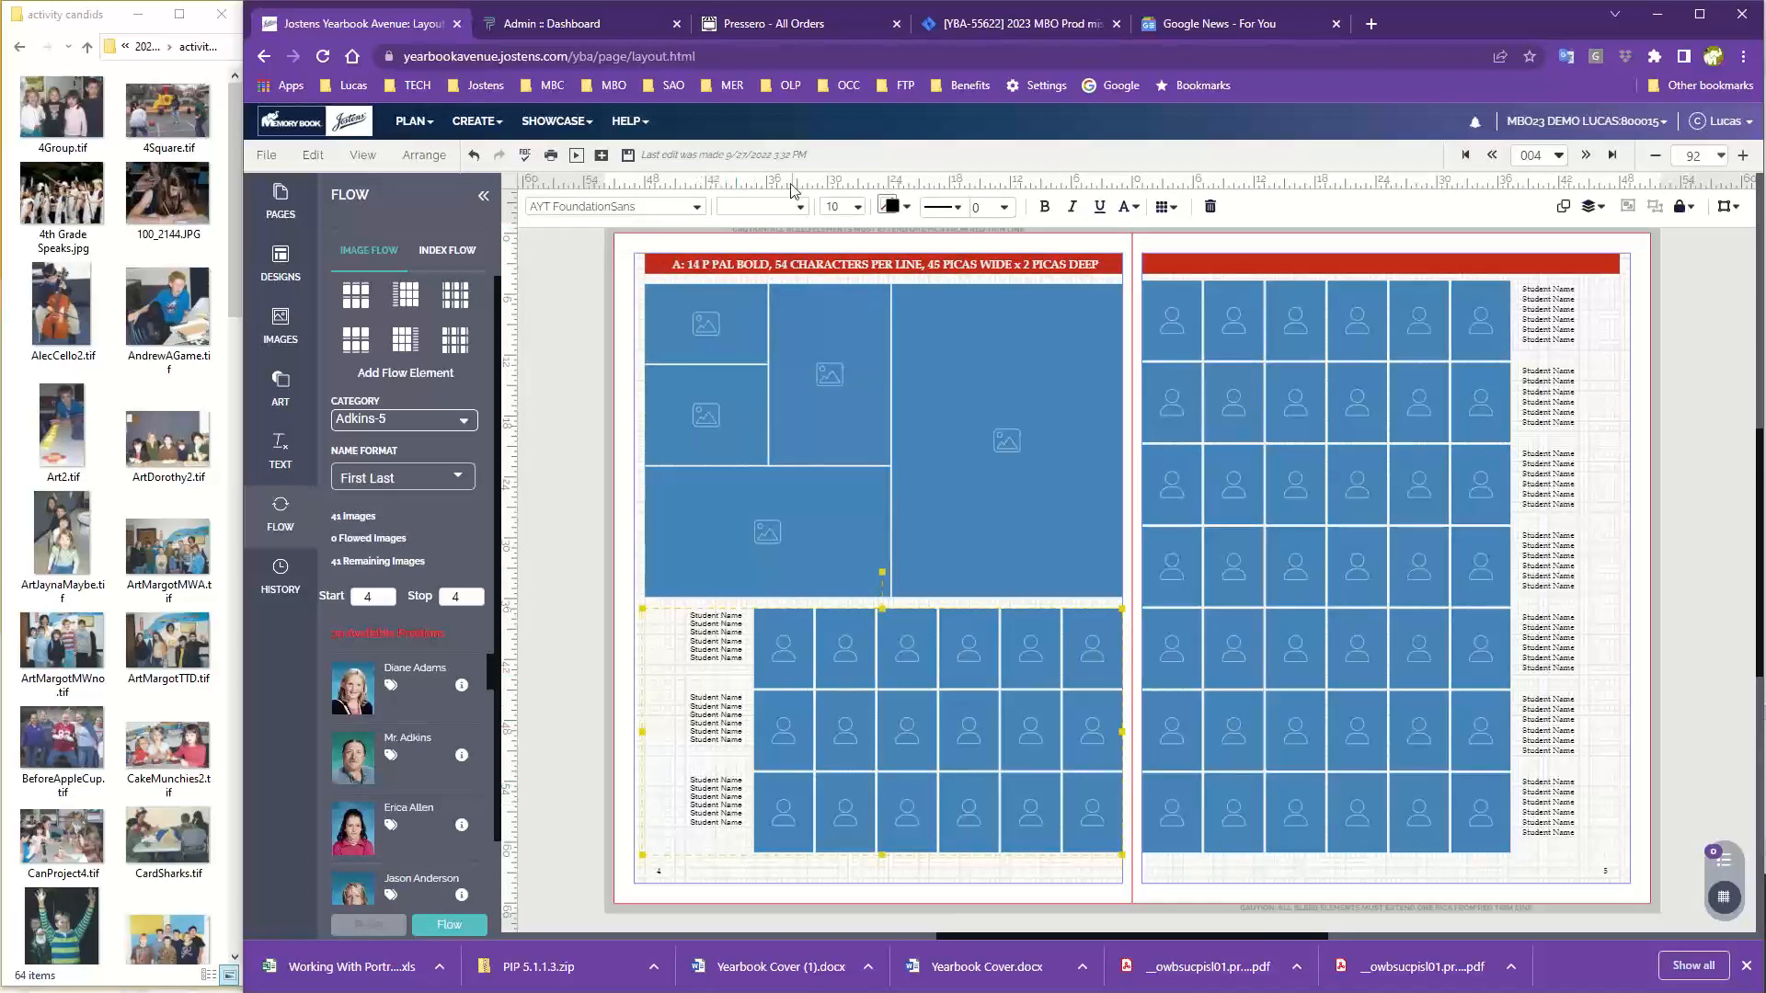
click(858, 208)
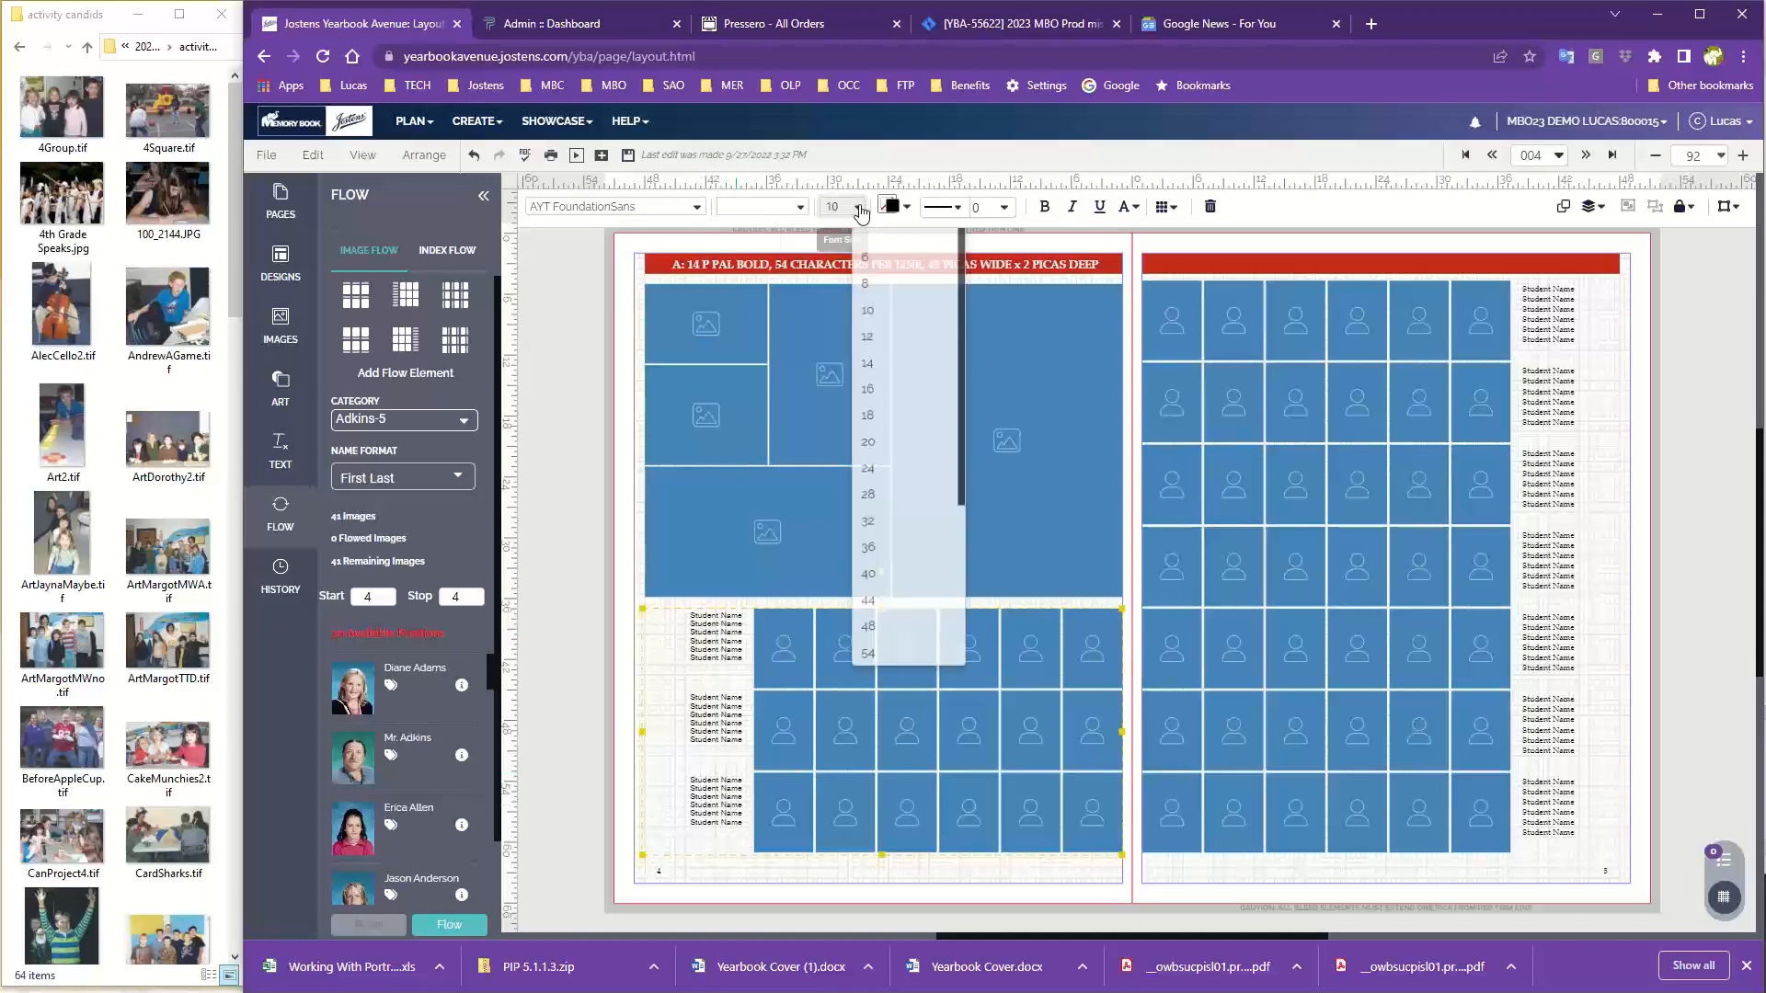
click(897, 355)
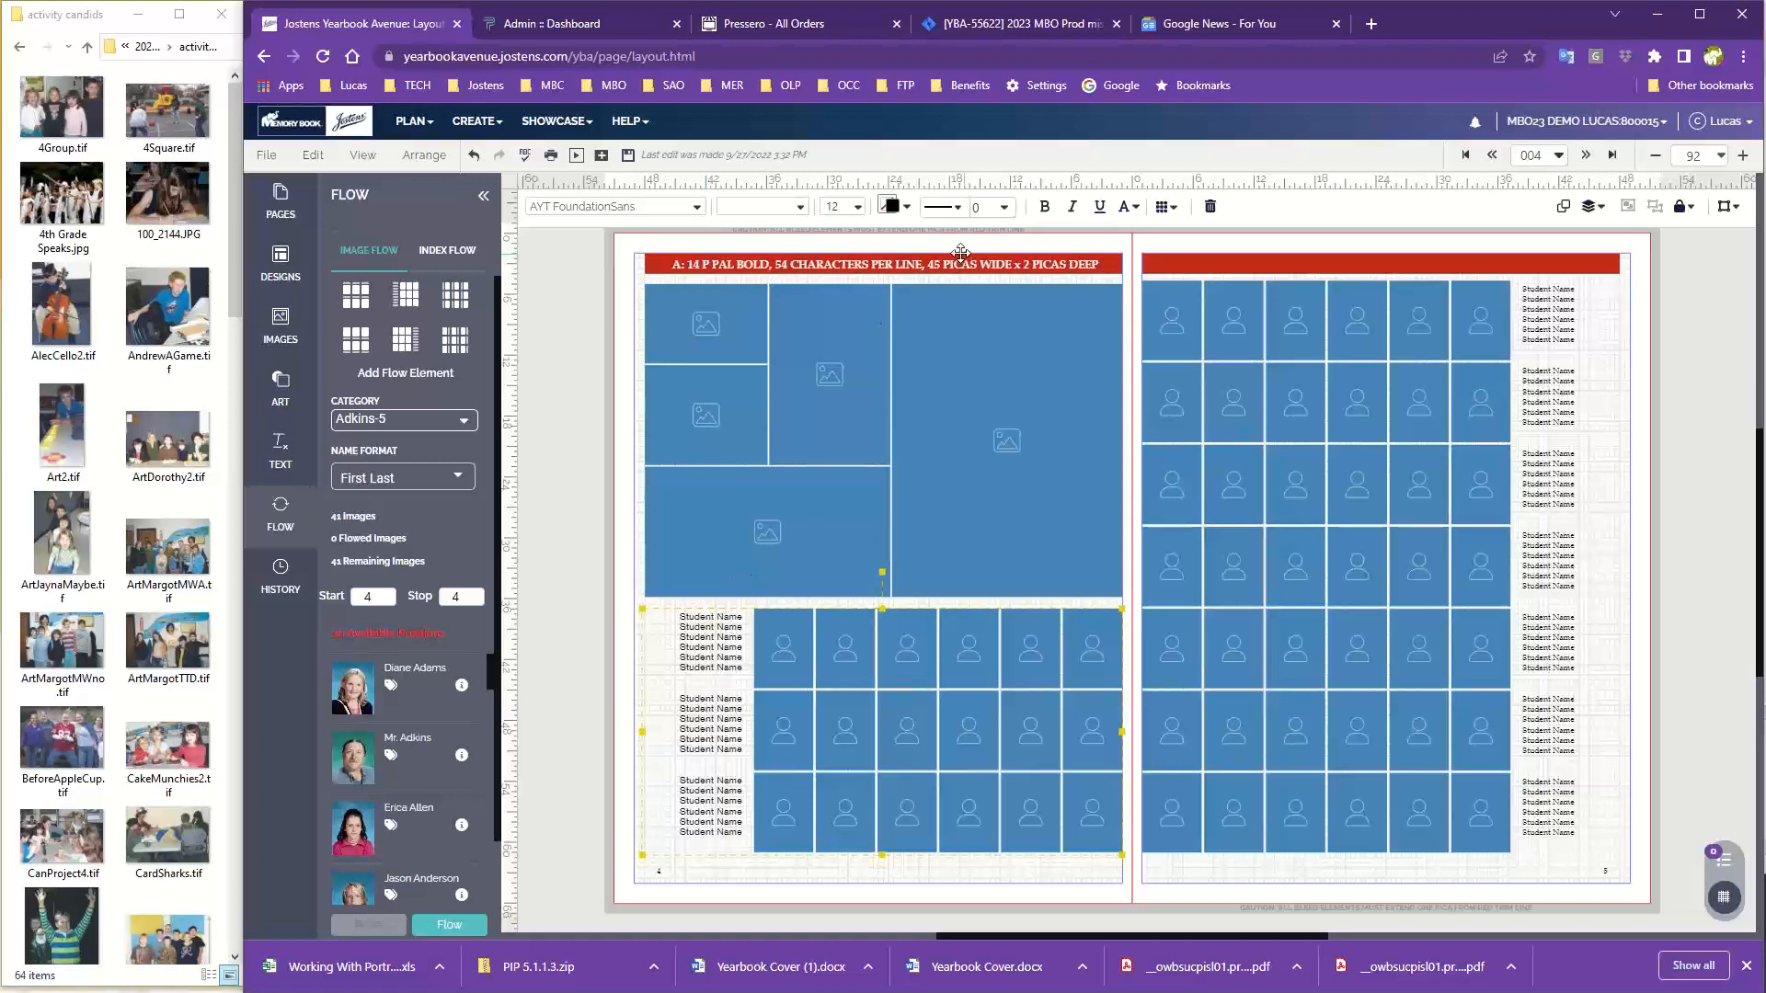
click(892, 206)
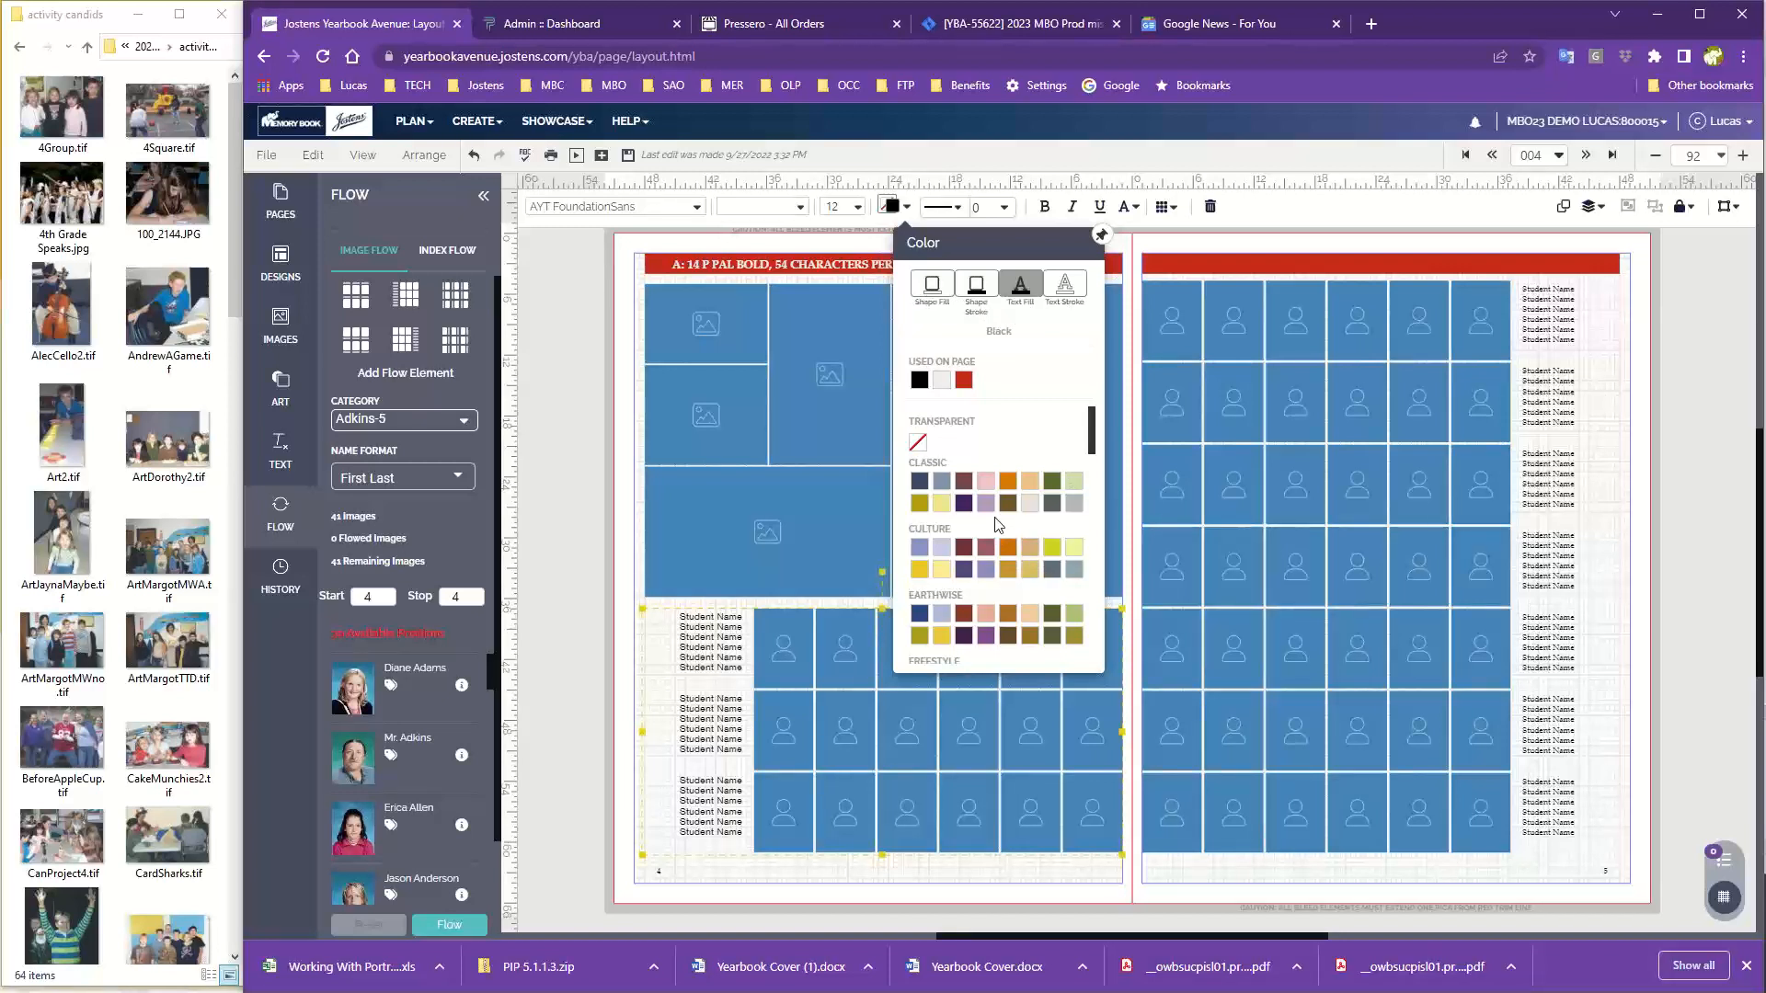
click(878, 244)
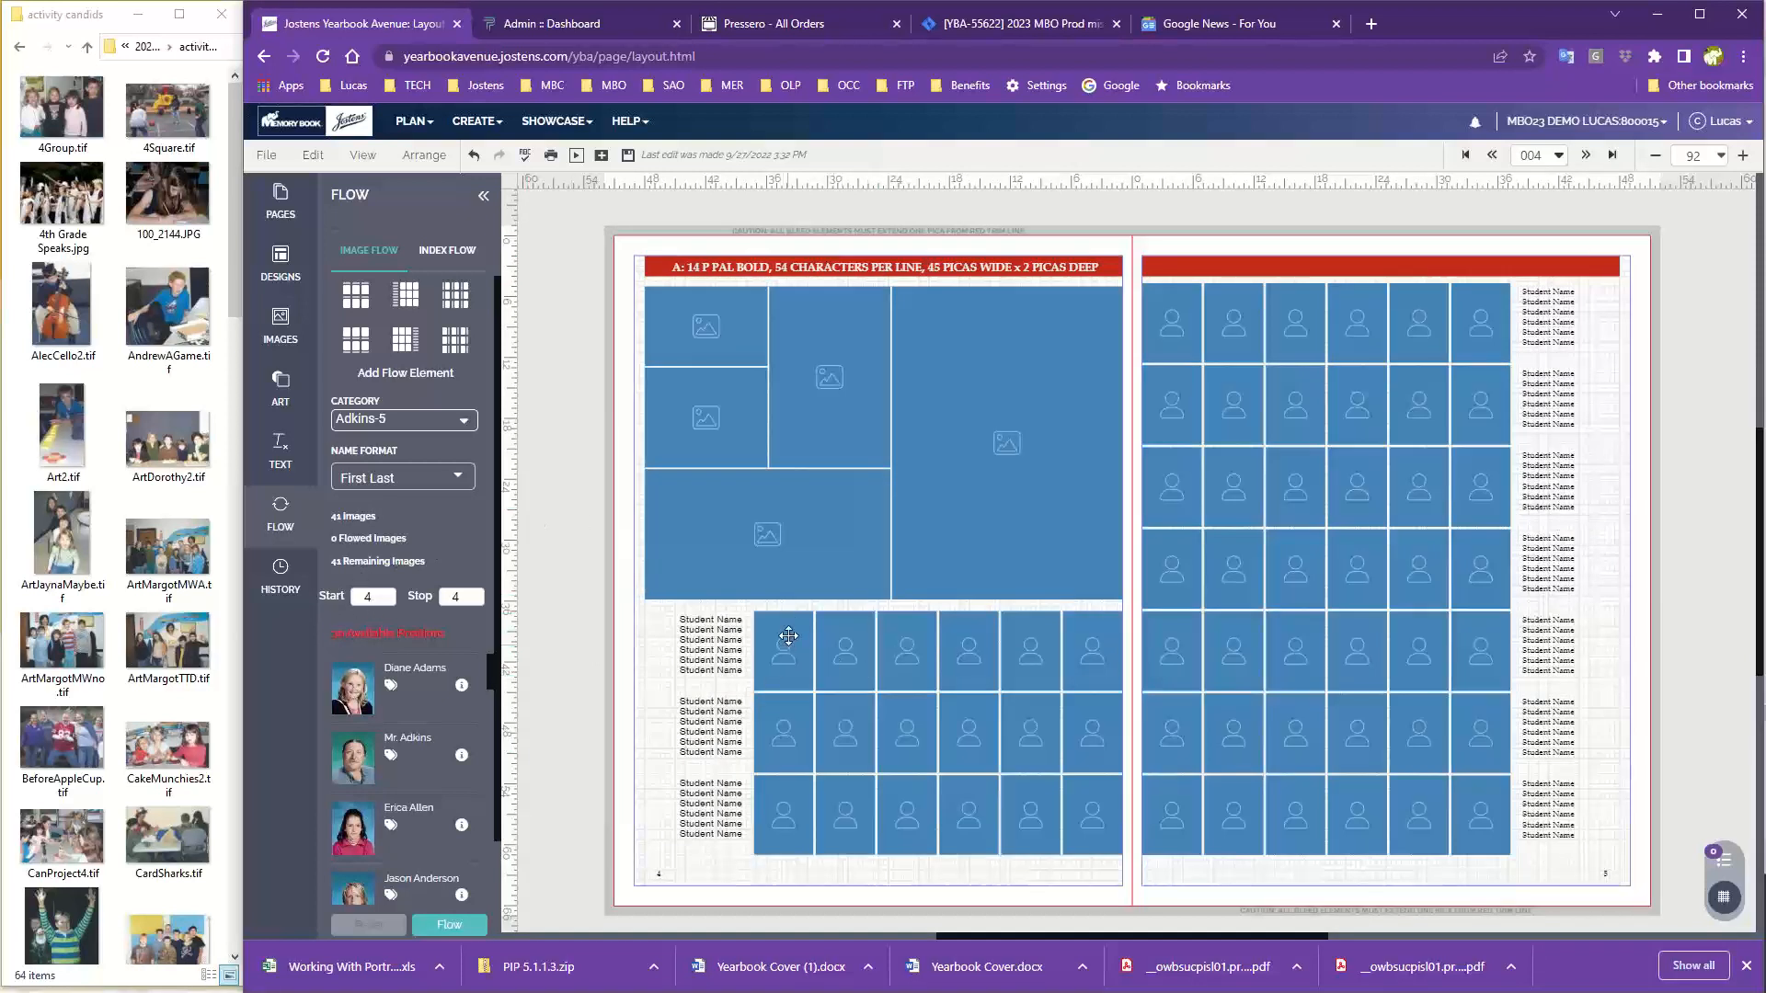
Save, set the right-page name grid to AYT FoundationSans 12 point, then save again.
click(628, 159)
click(1275, 509)
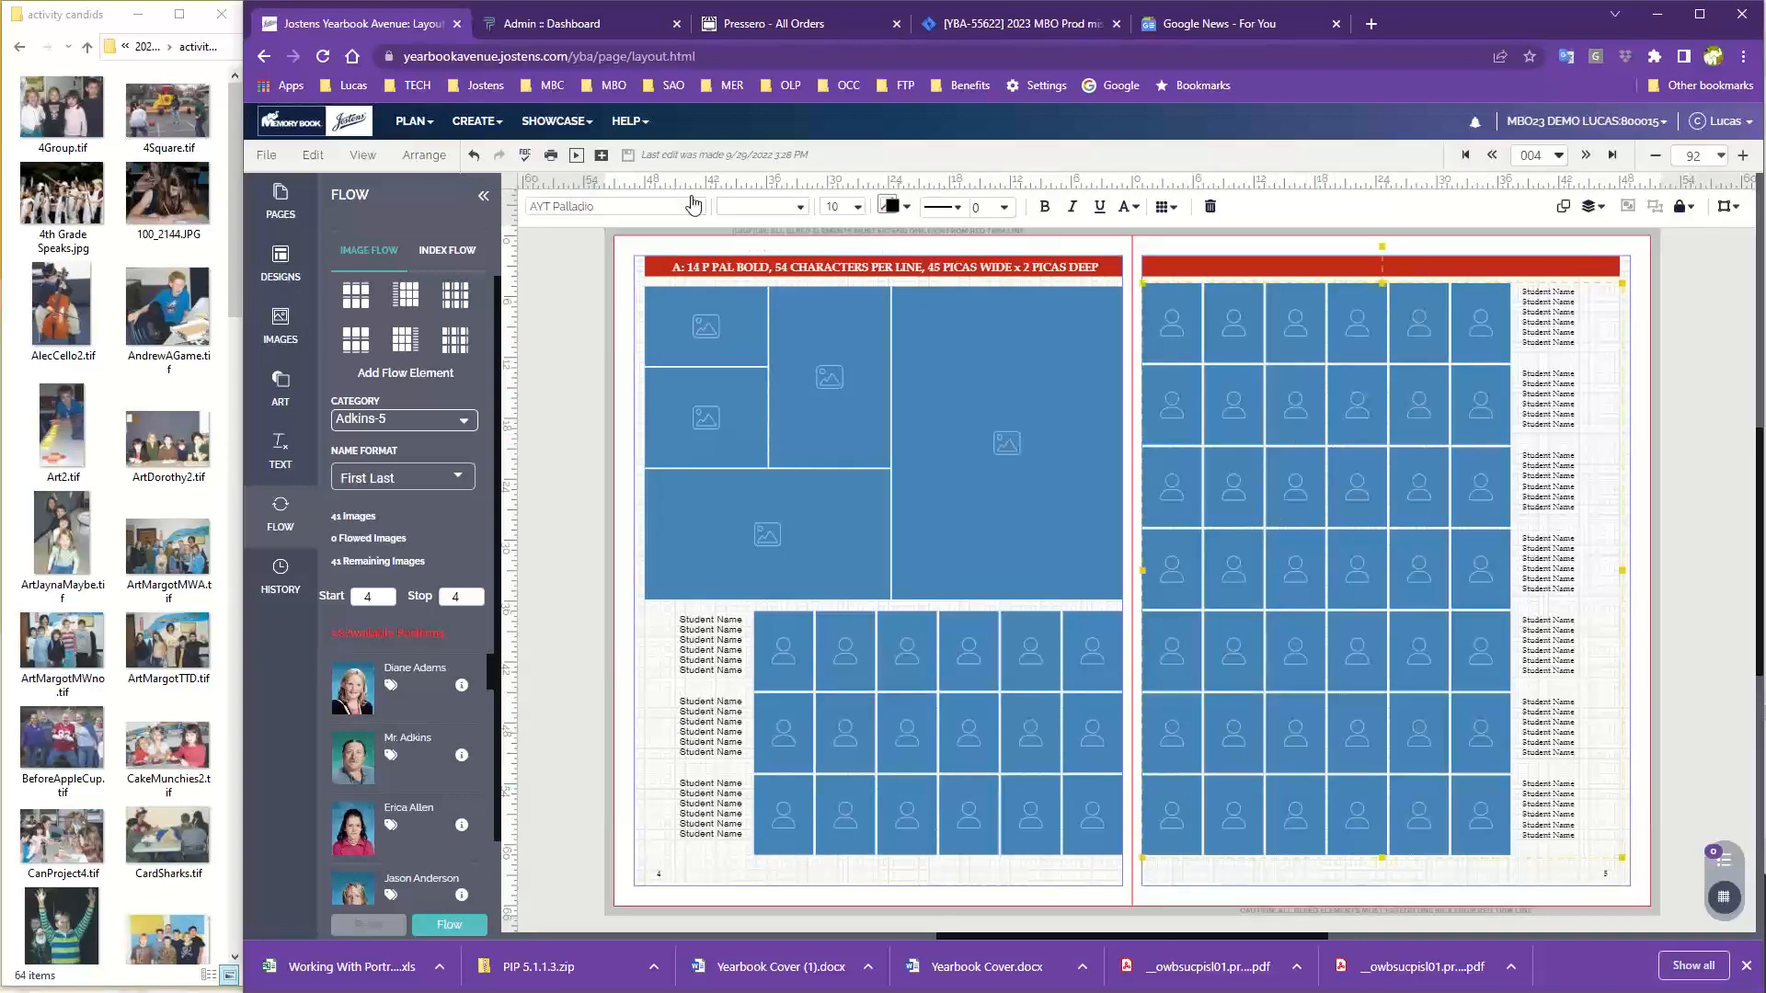
click(619, 223)
click(594, 543)
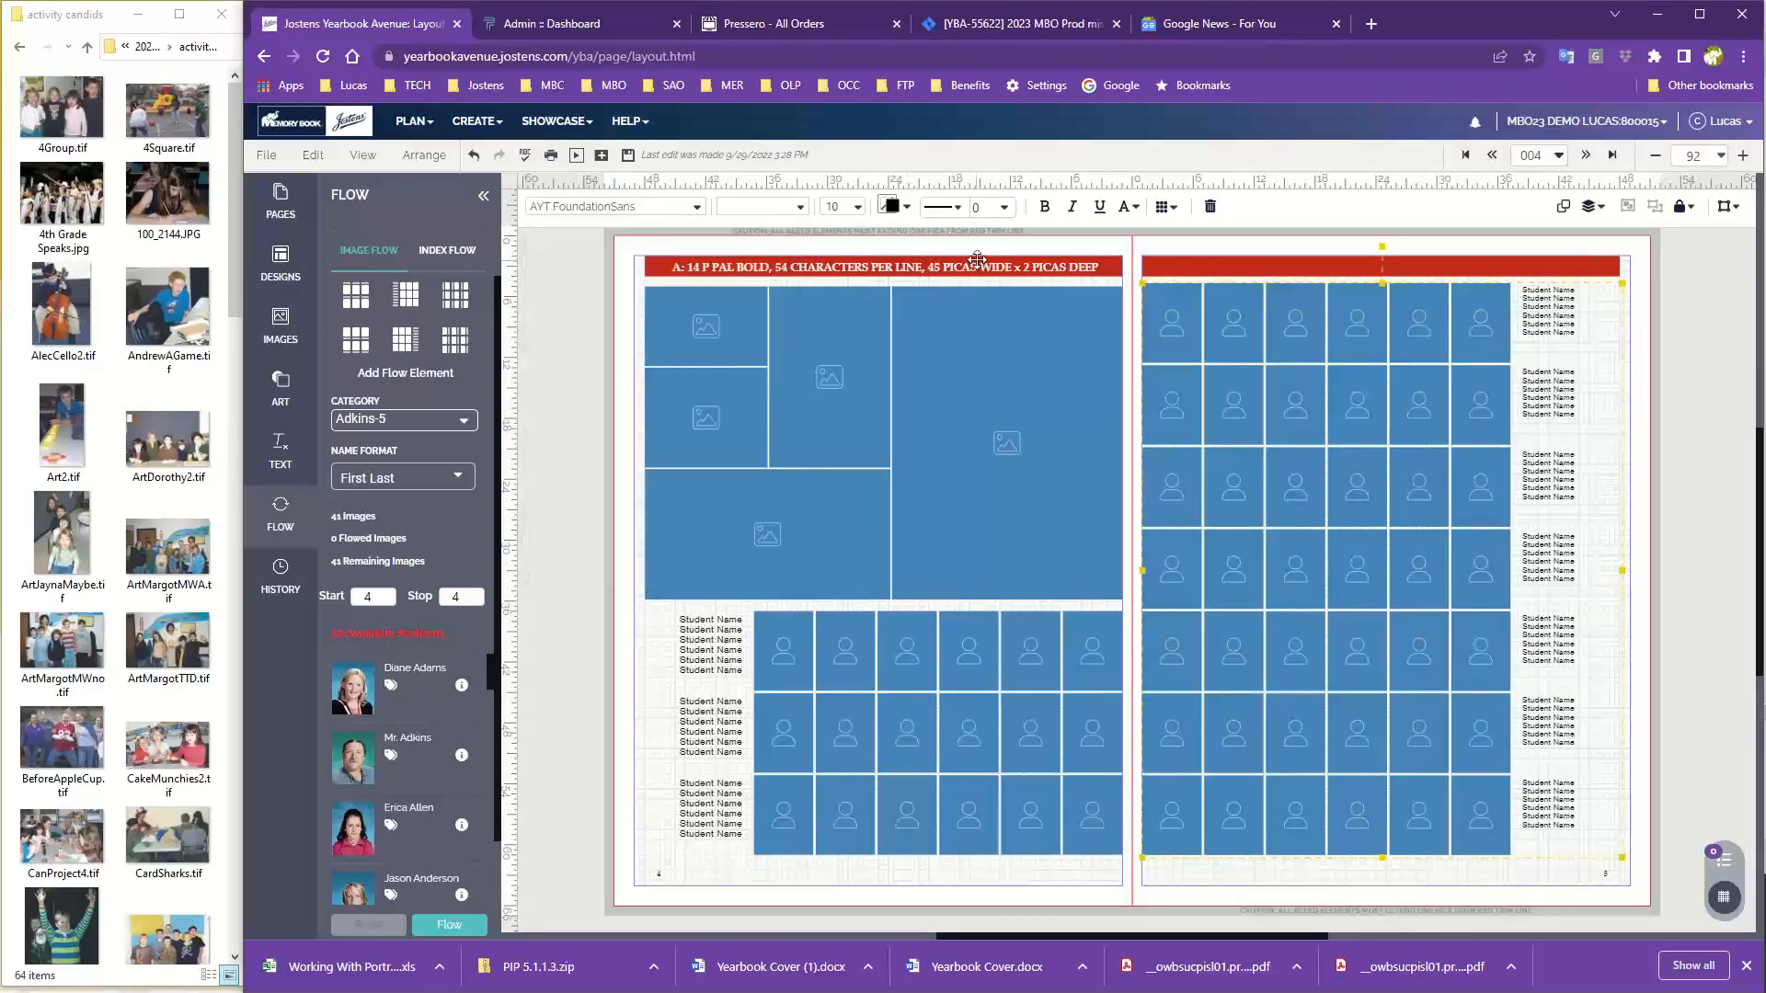
click(857, 206)
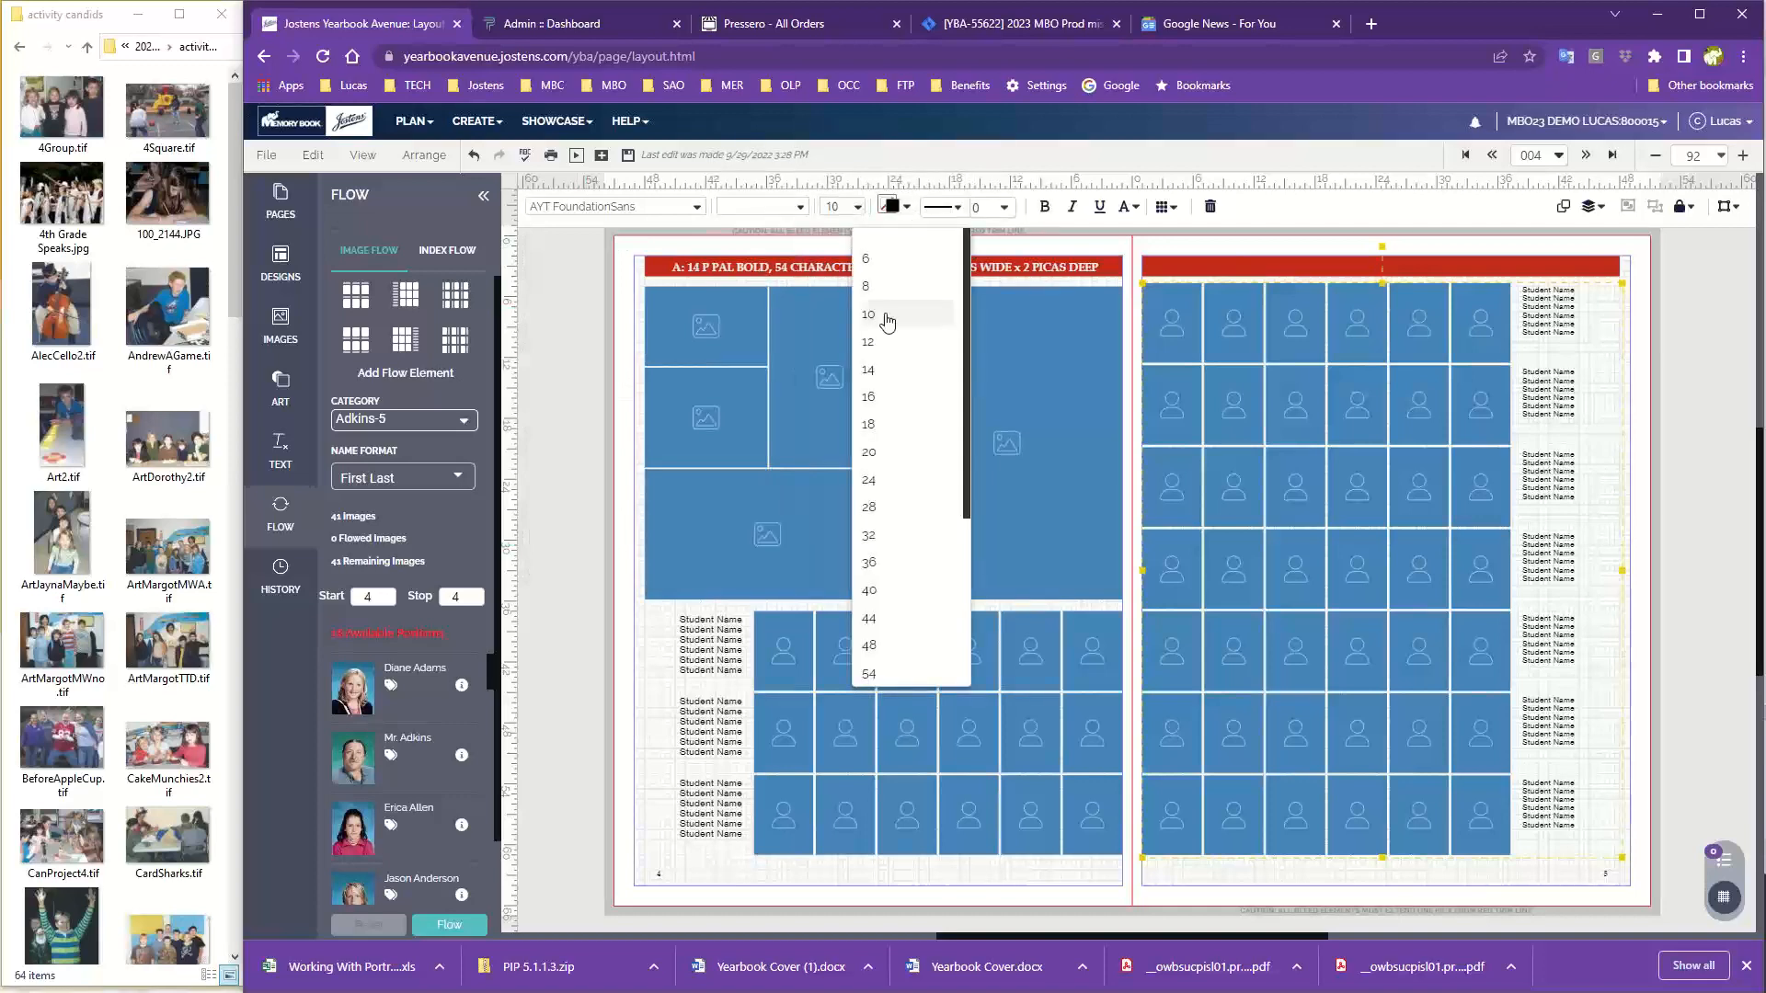
click(868, 341)
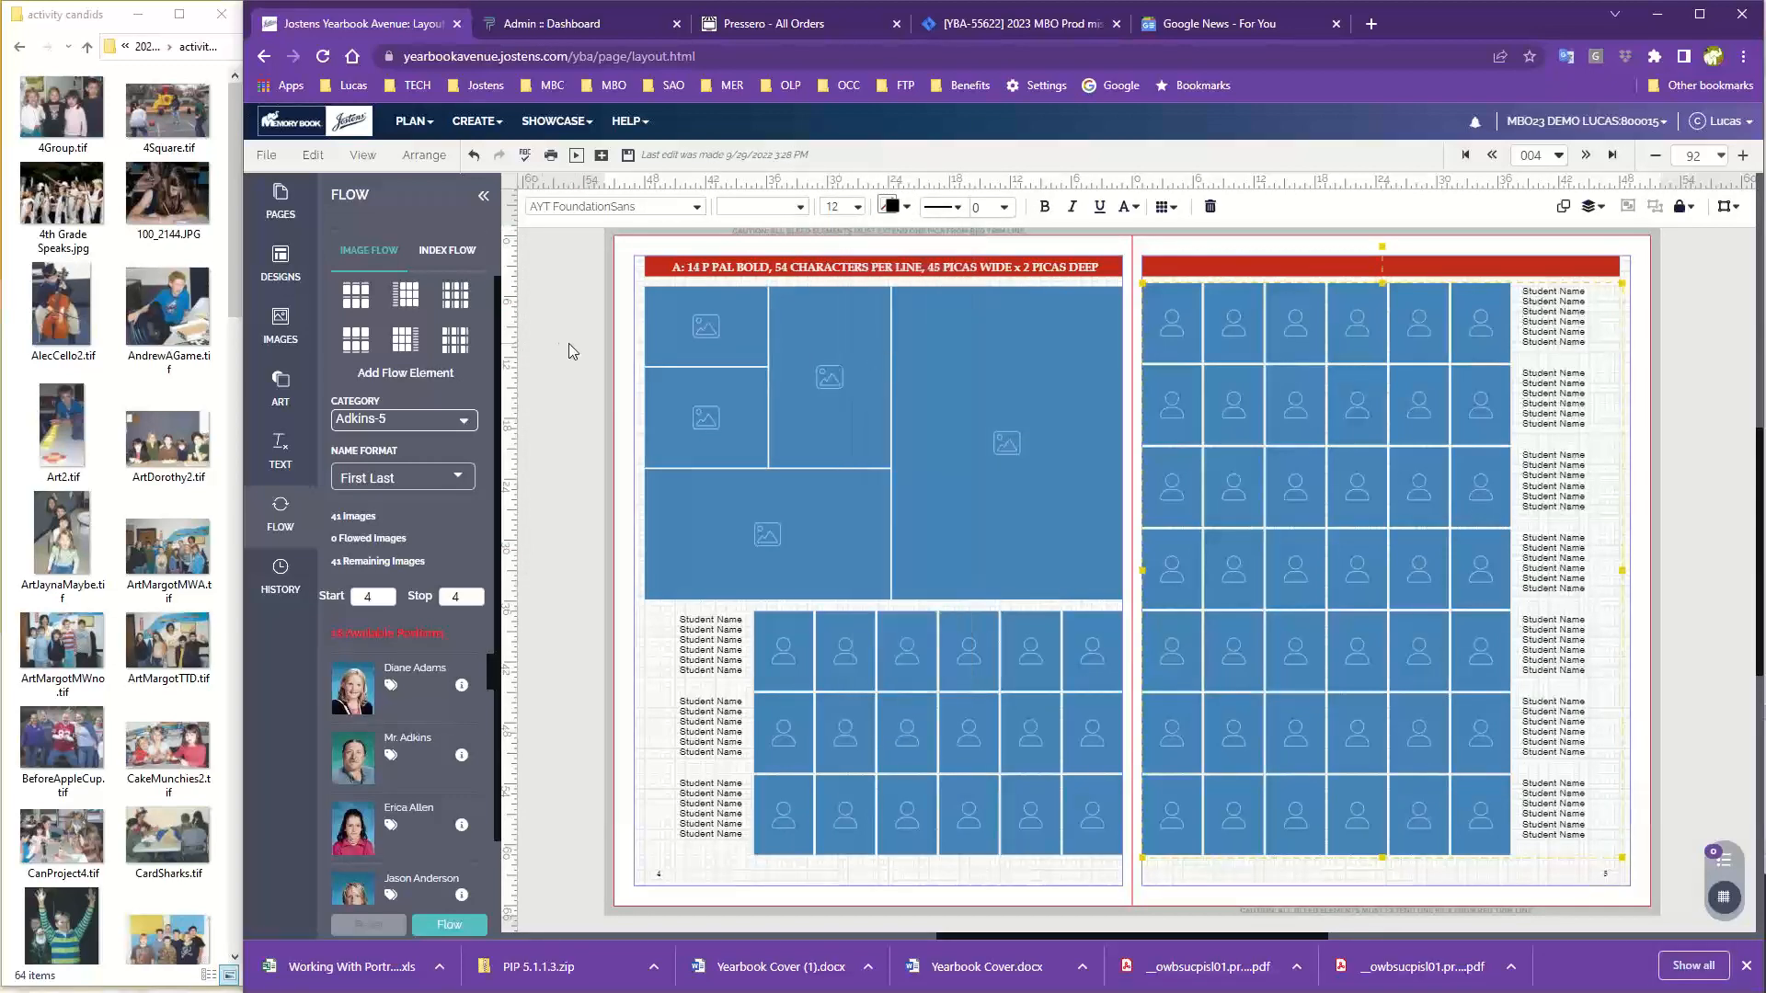
click(578, 313)
click(627, 156)
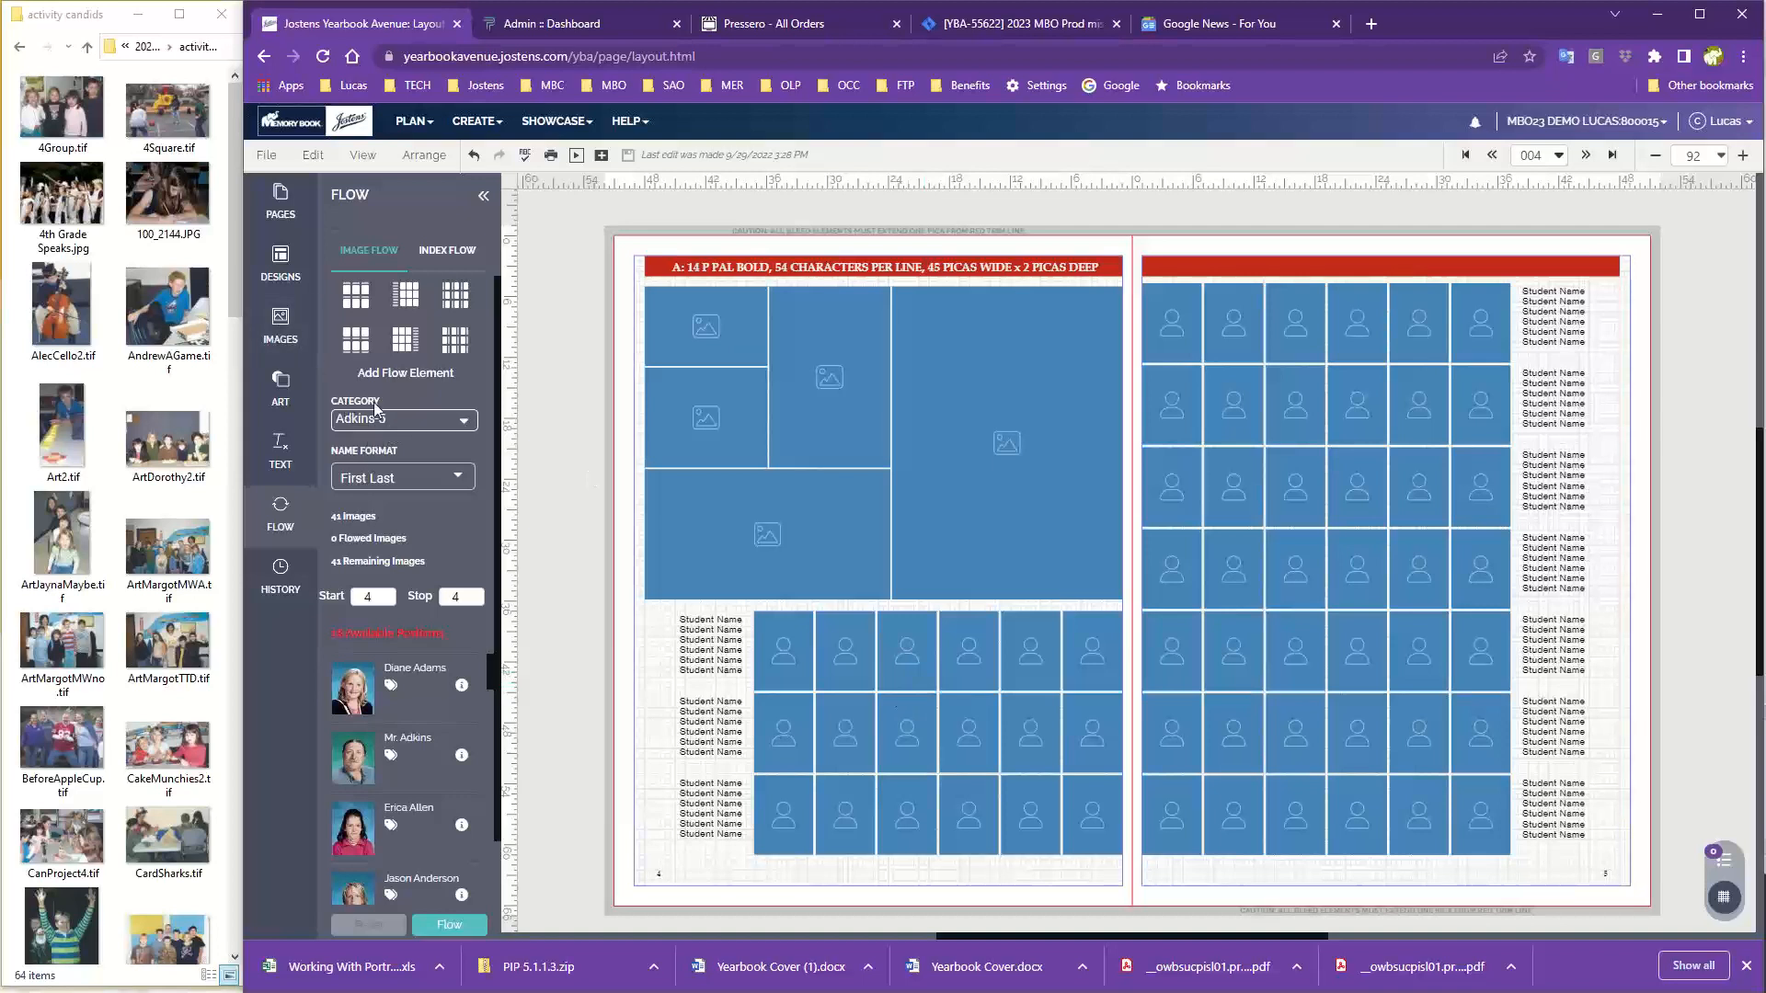
Select Drake-4 as the Flow panel's portrait category and open the Name Format list.
click(435, 429)
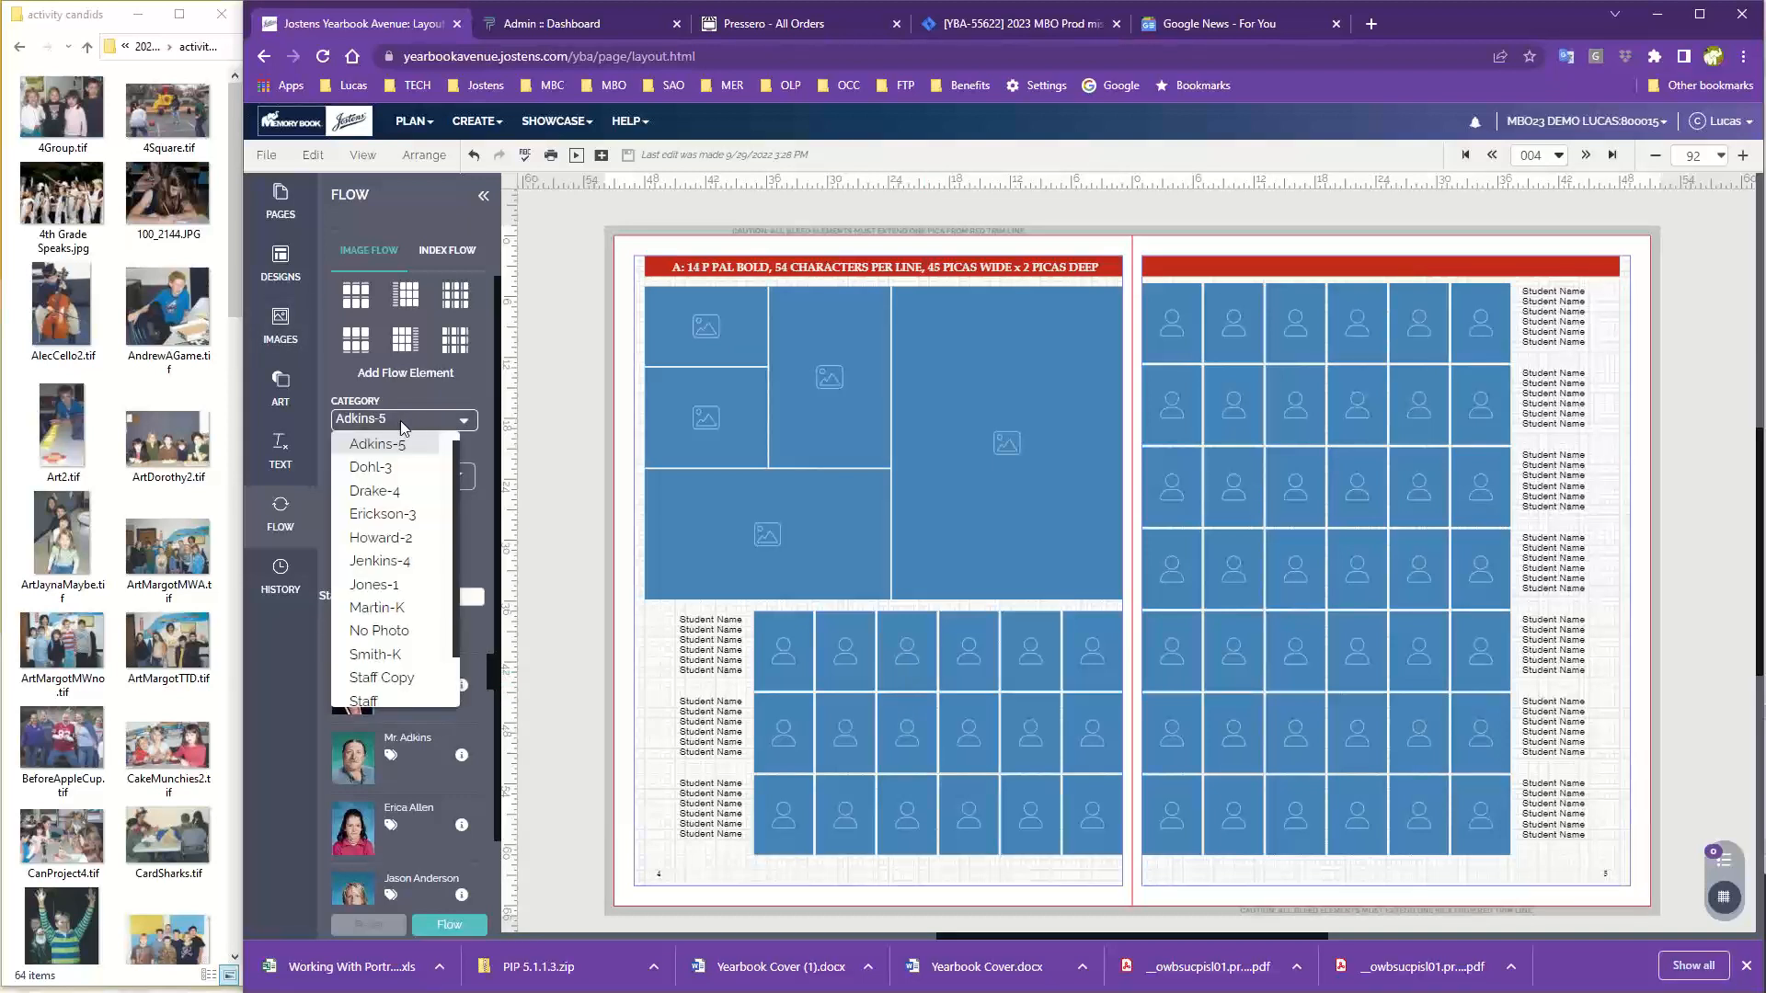
click(370, 493)
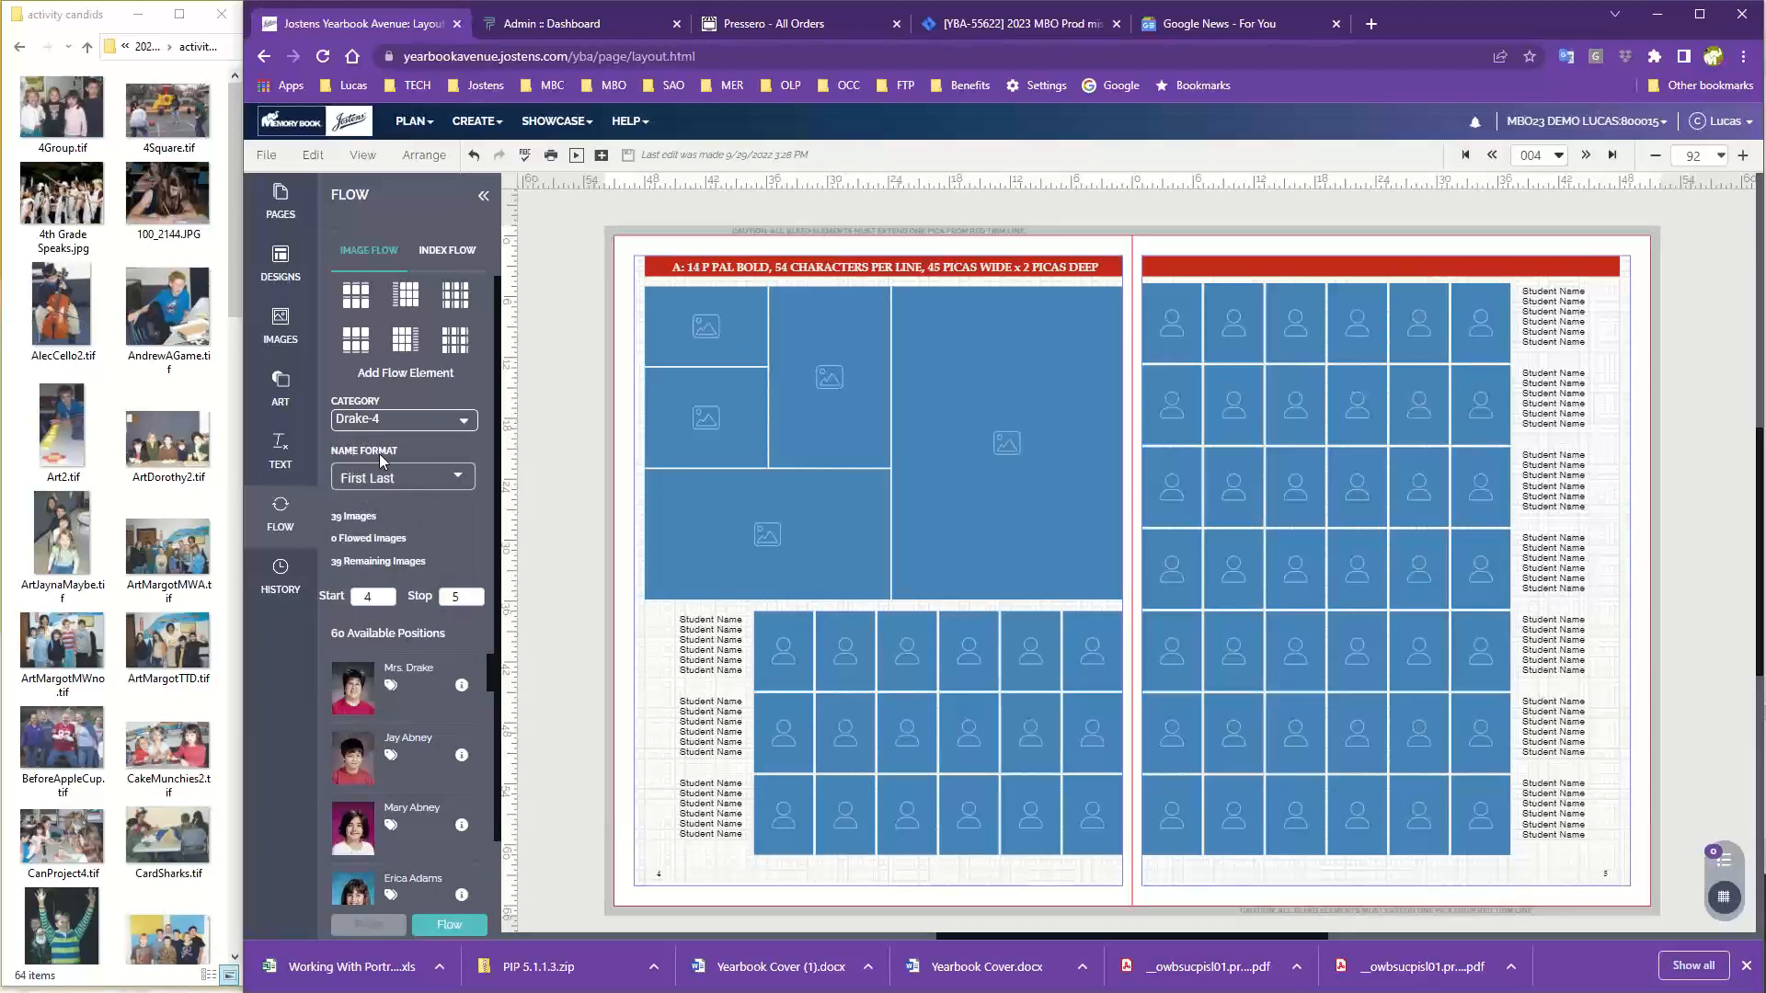
click(423, 489)
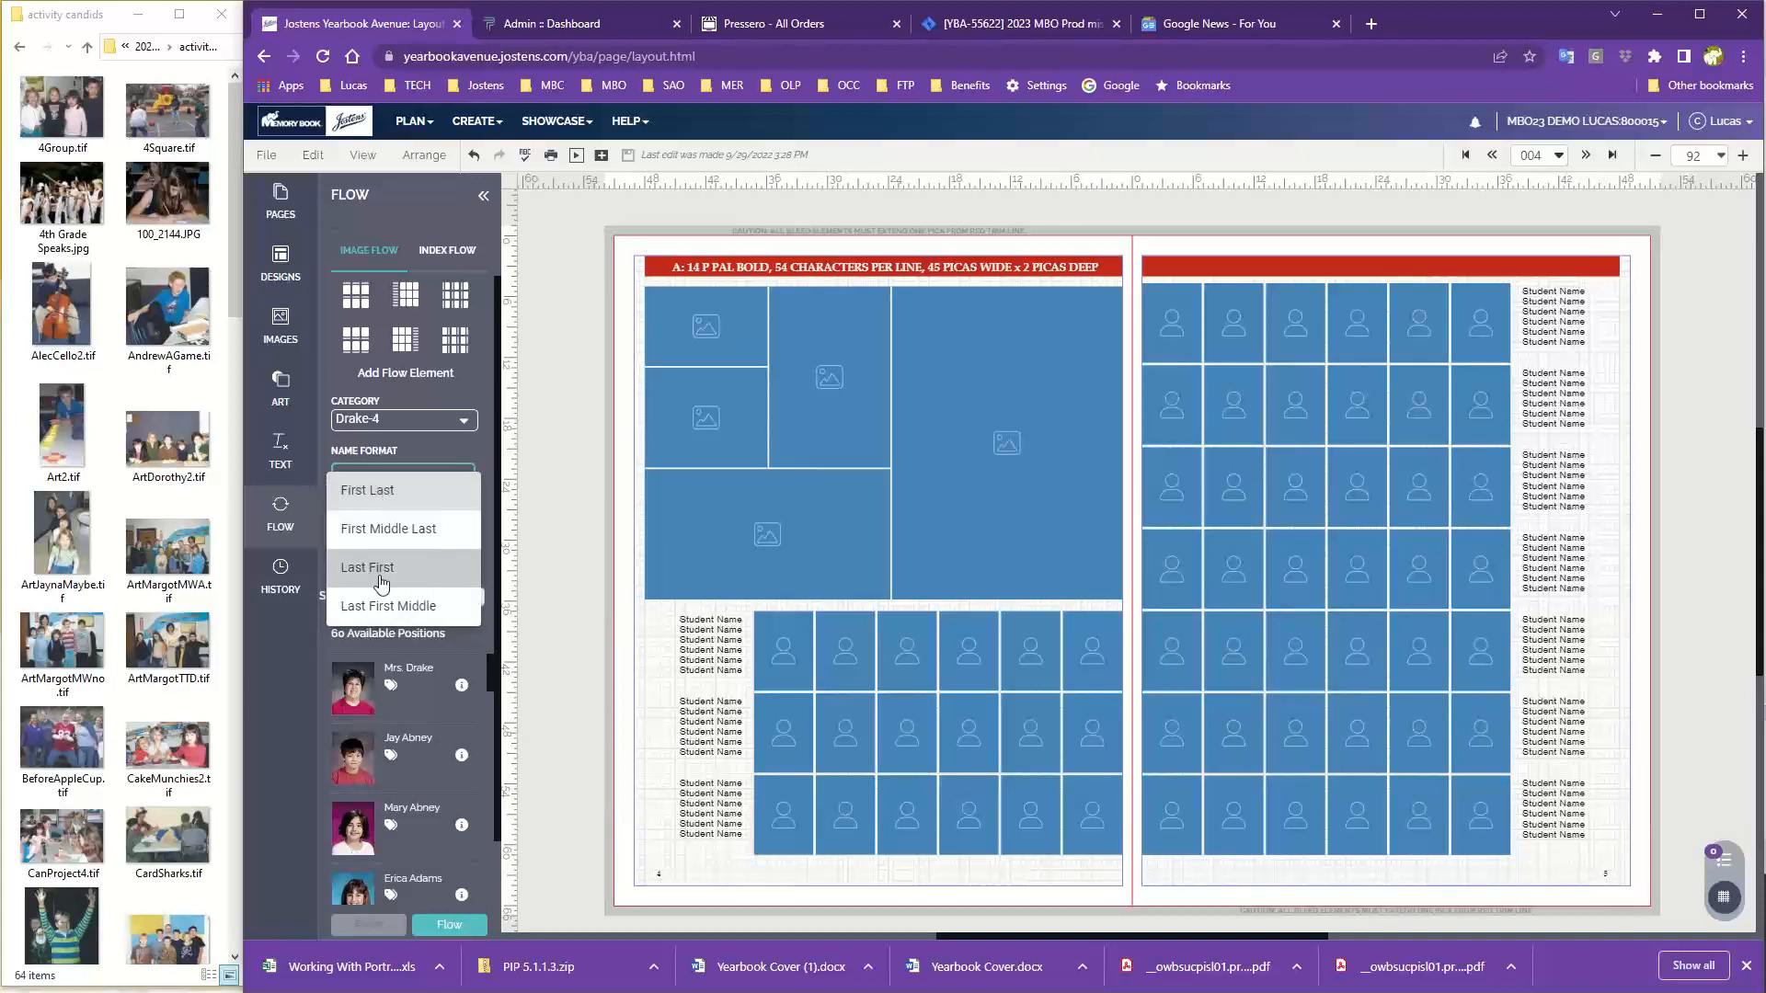
Choose First Last as the name format for the Drake-4 flow.
click(383, 491)
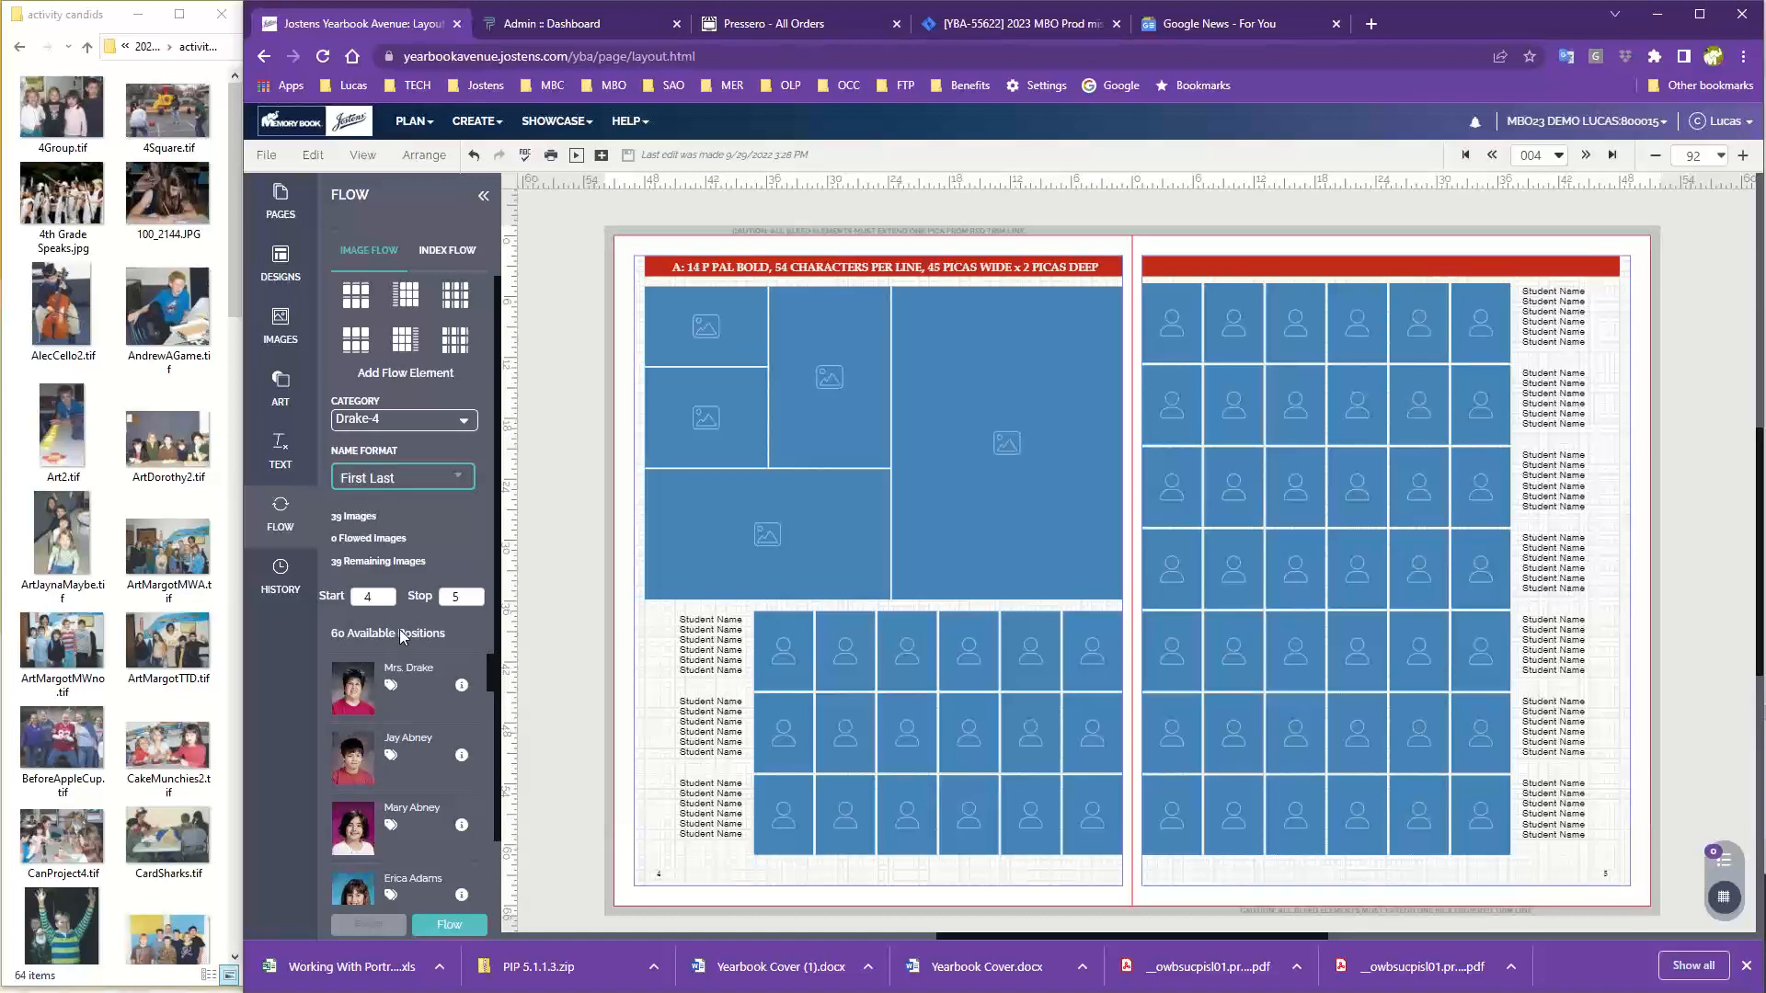
With the flow's stop page set to 5, flow the 39 Drake-4 portraits across pages 4–5.
click(474, 602)
click(476, 592)
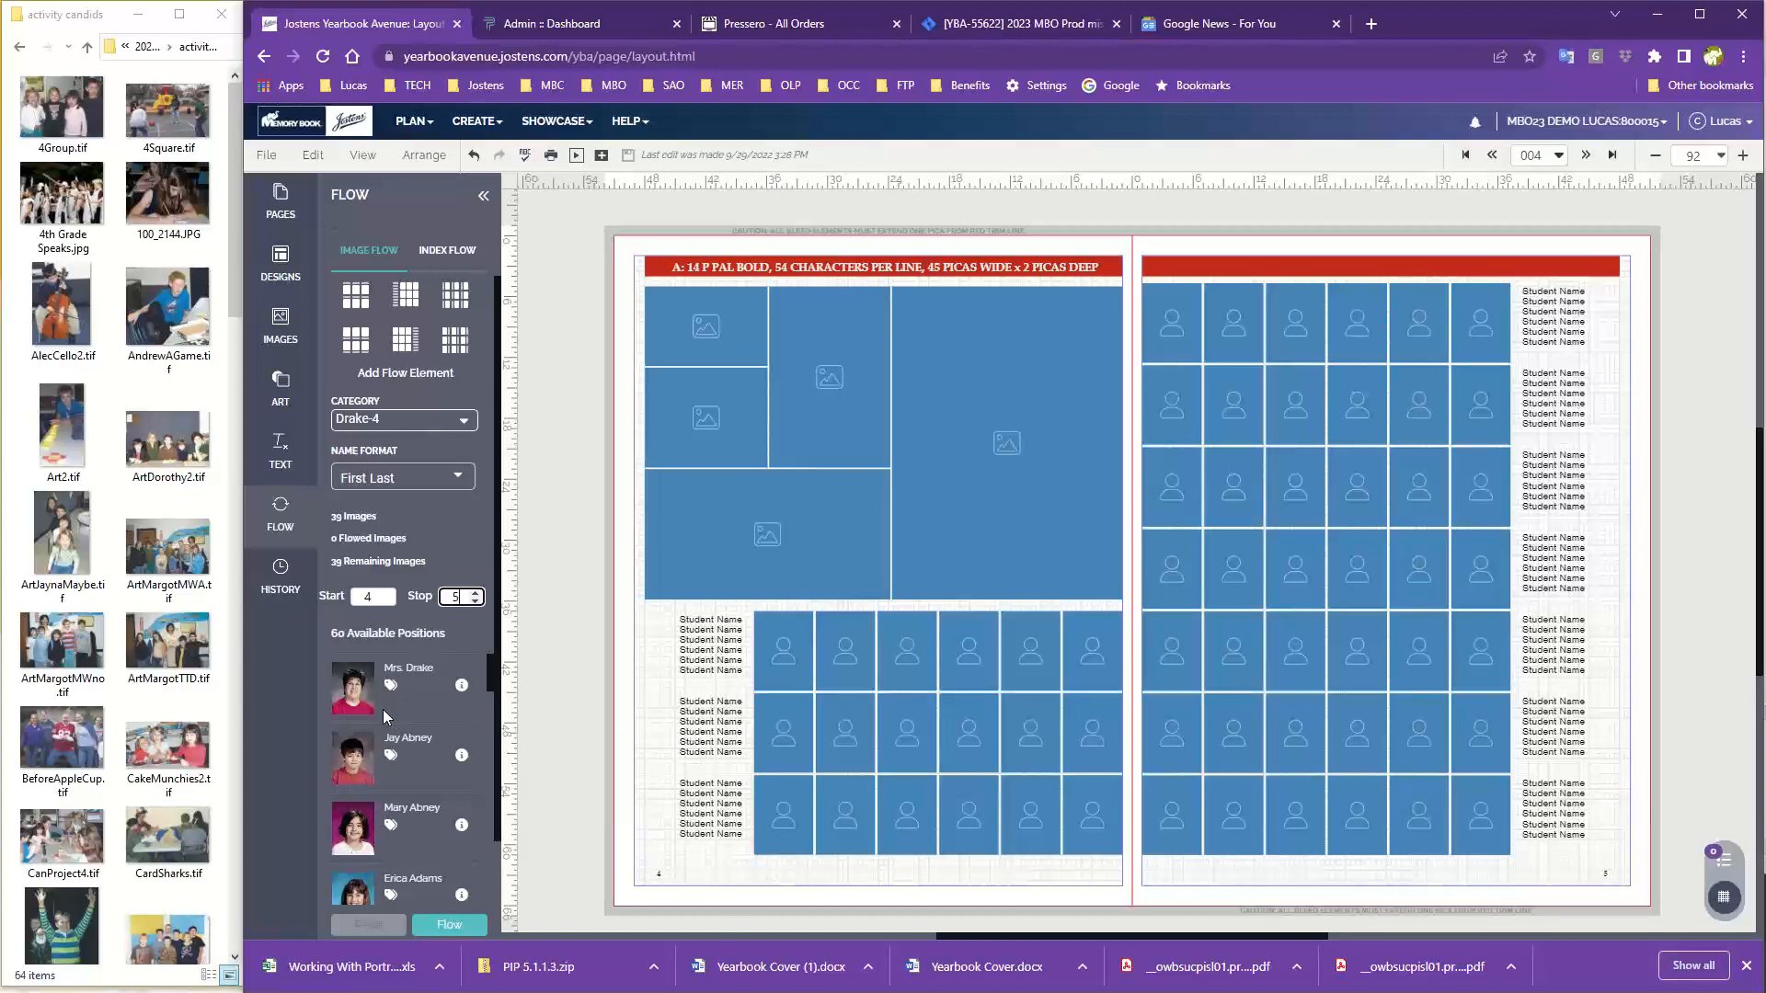
mouse_move(397, 697)
click(443, 924)
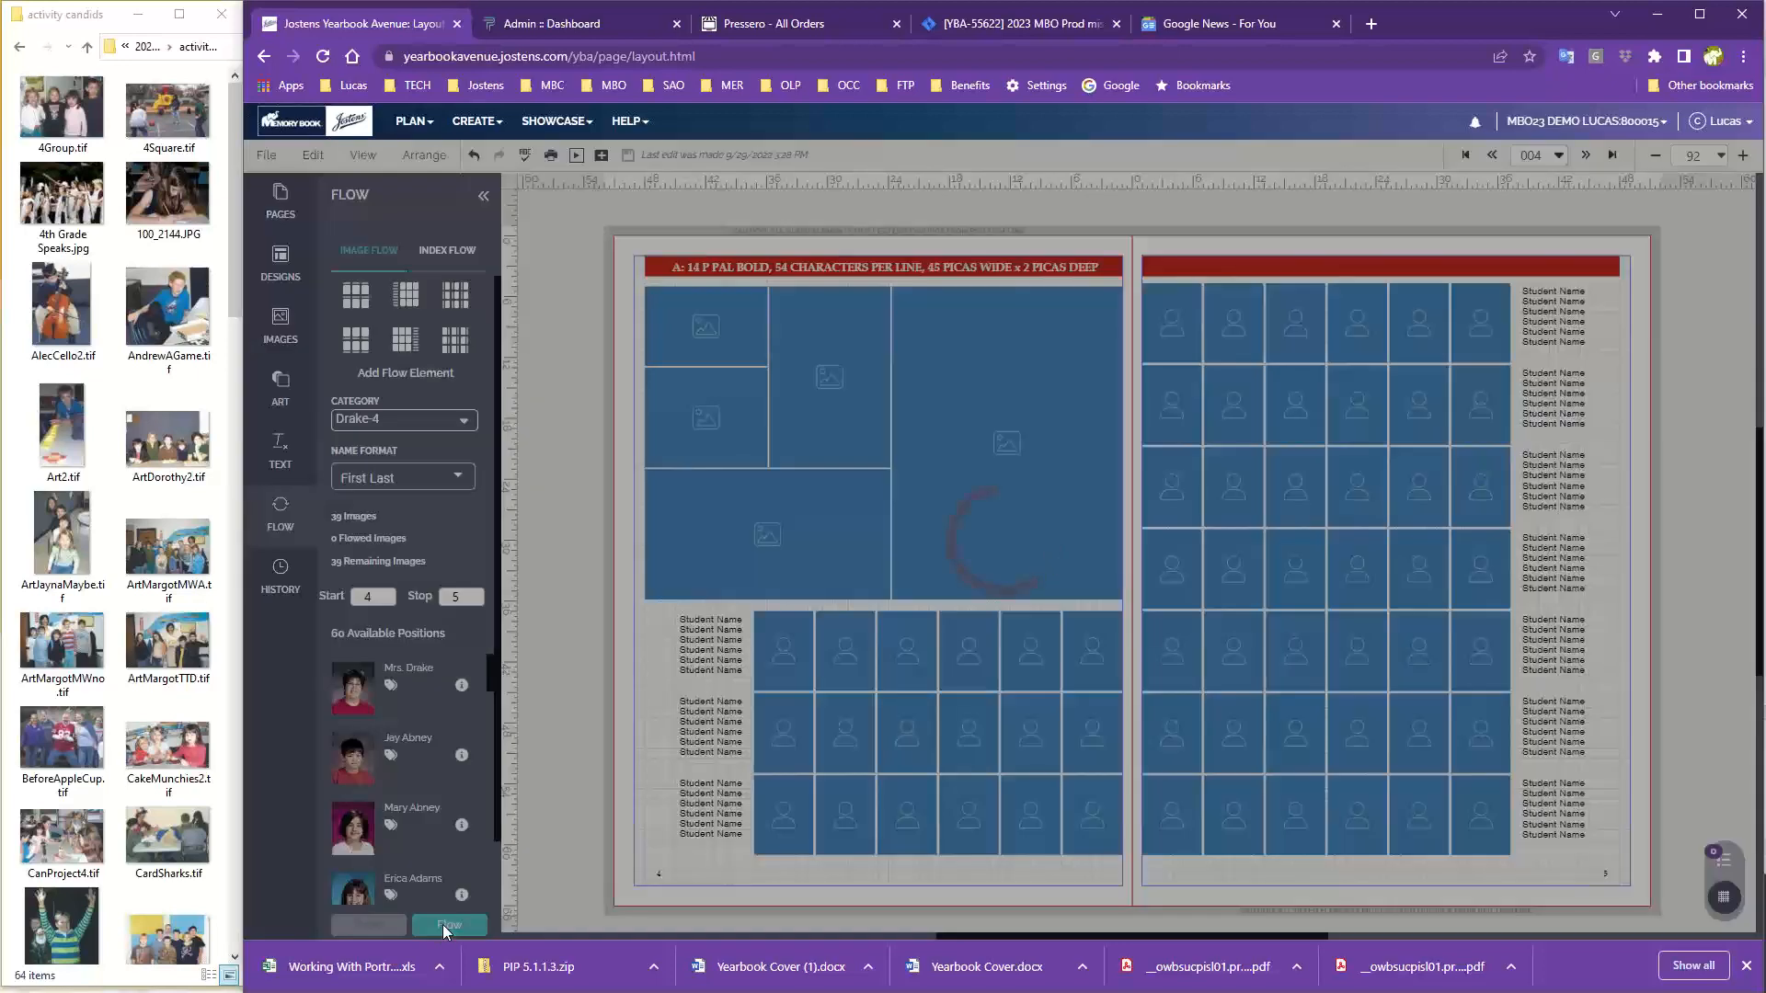
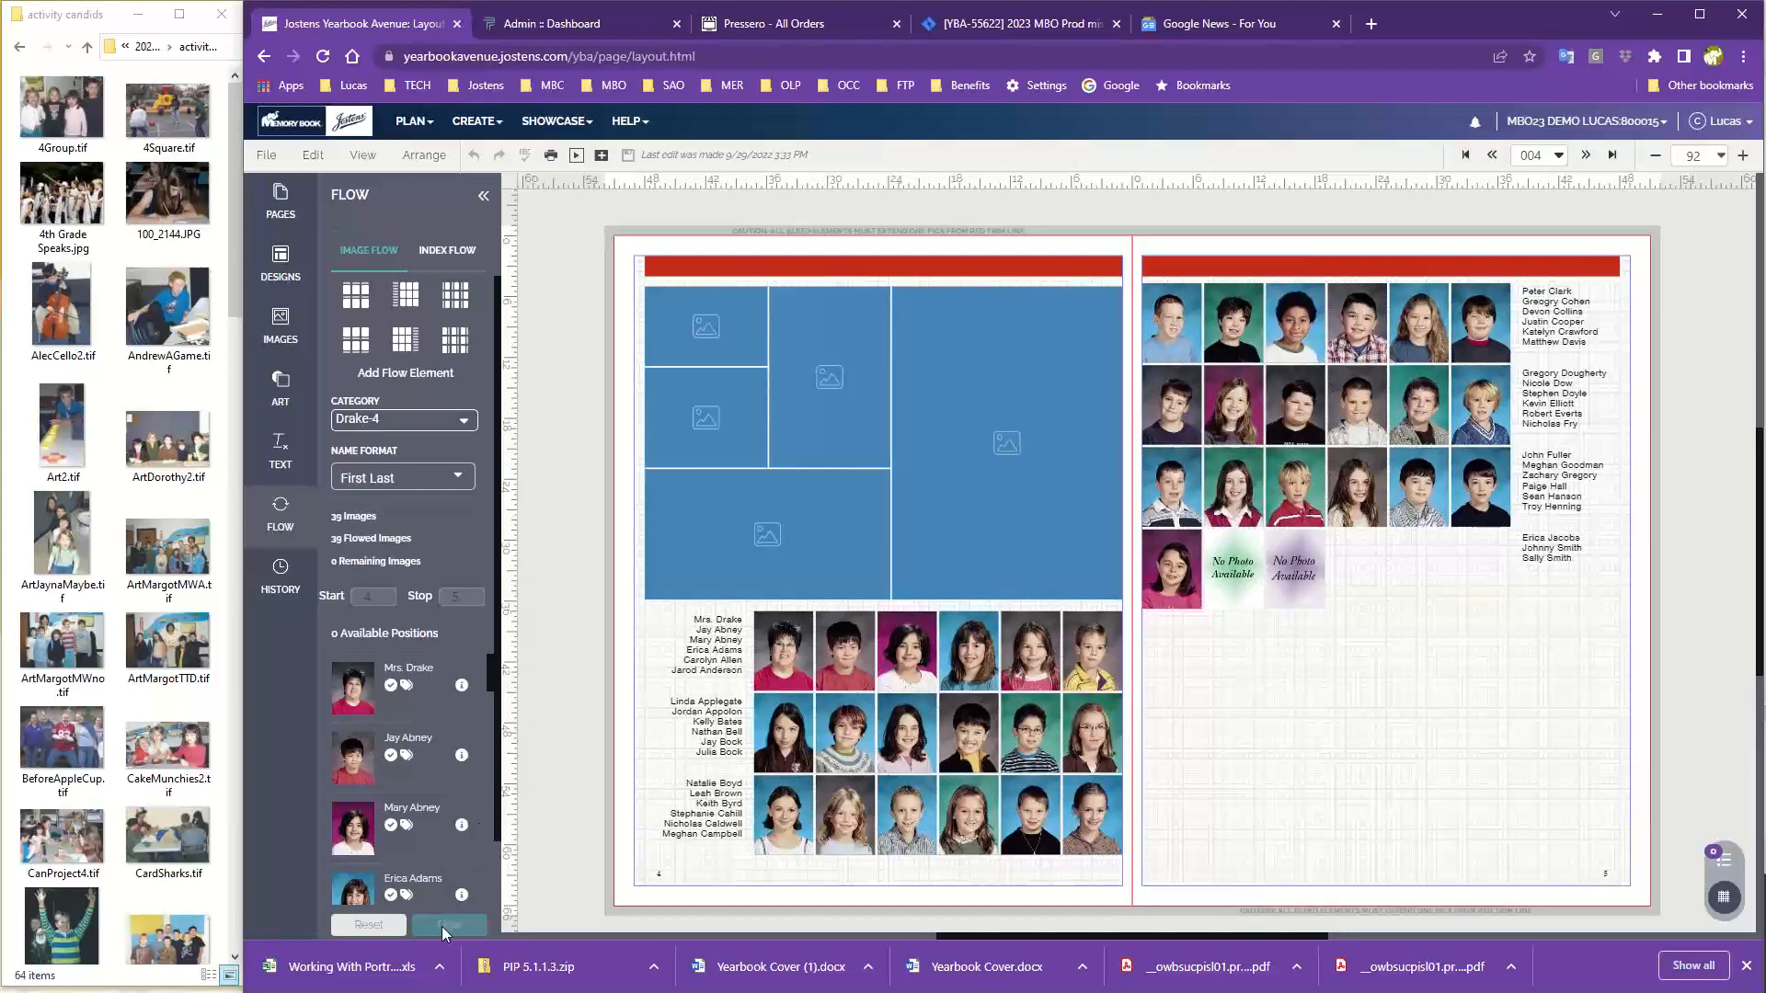
Reset the Drake-4 flow so the spread's 39 portrait positions are empty placeholders again.
click(369, 927)
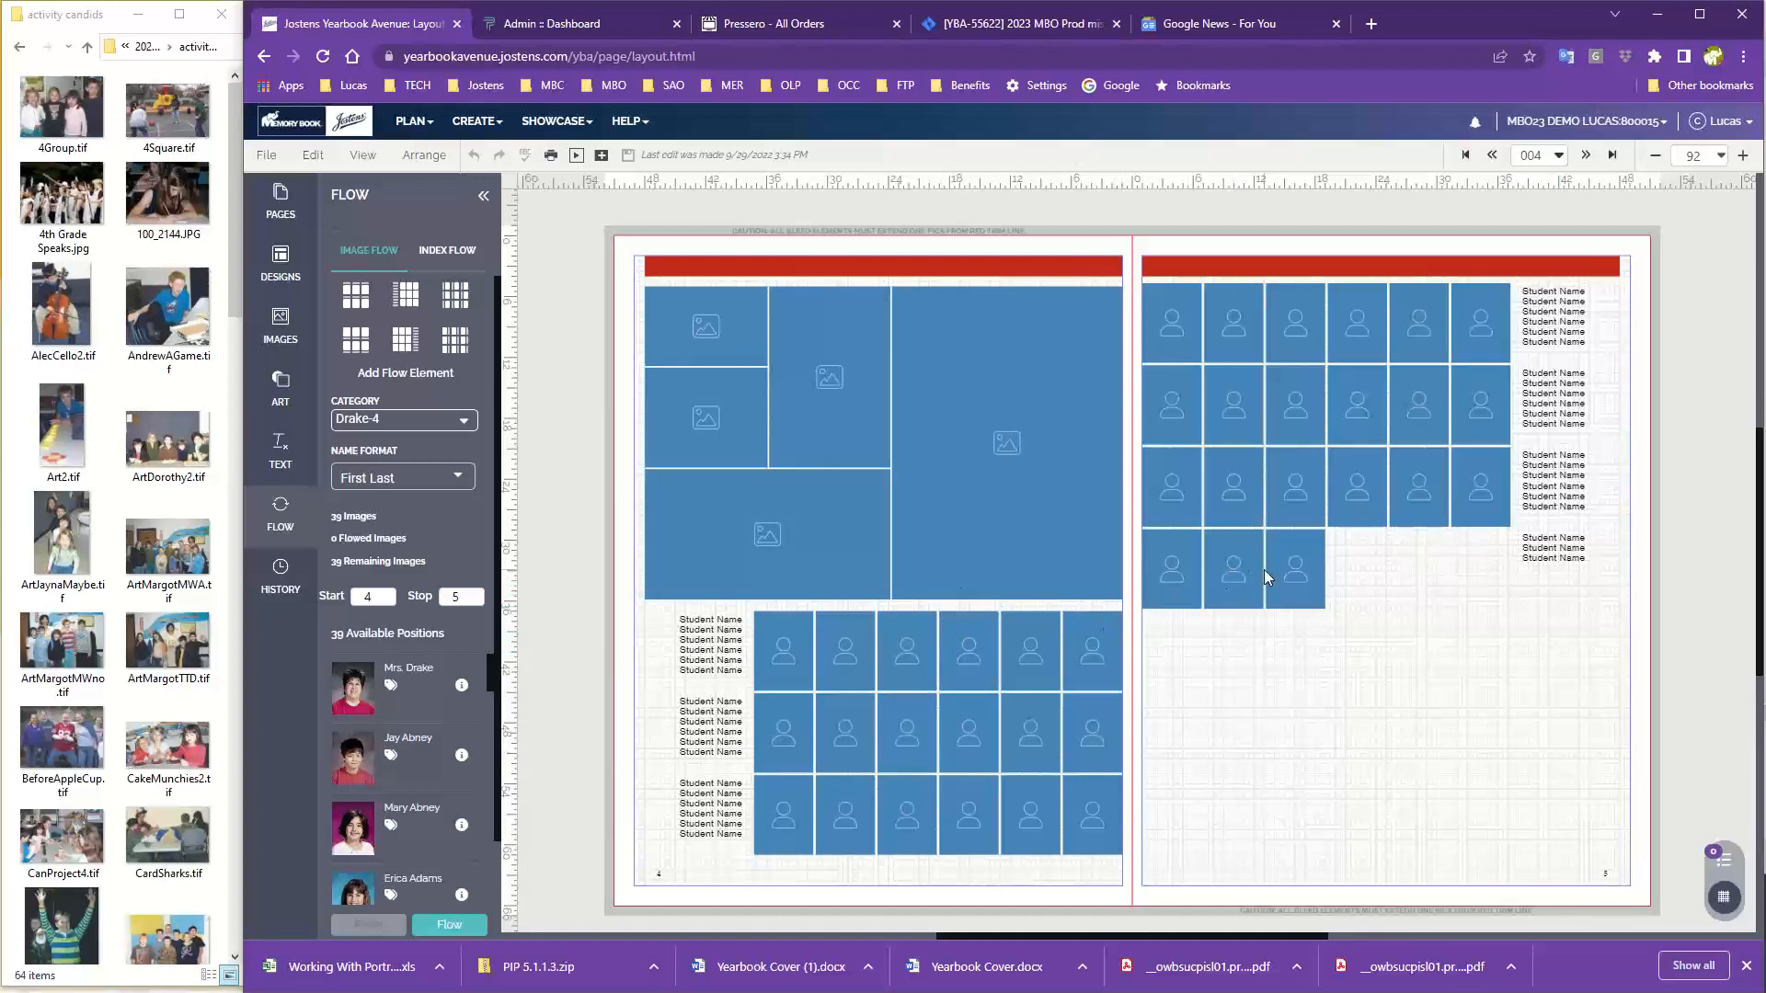
Fill the fourth row of the right-page portrait grid to six cells.
click(1355, 478)
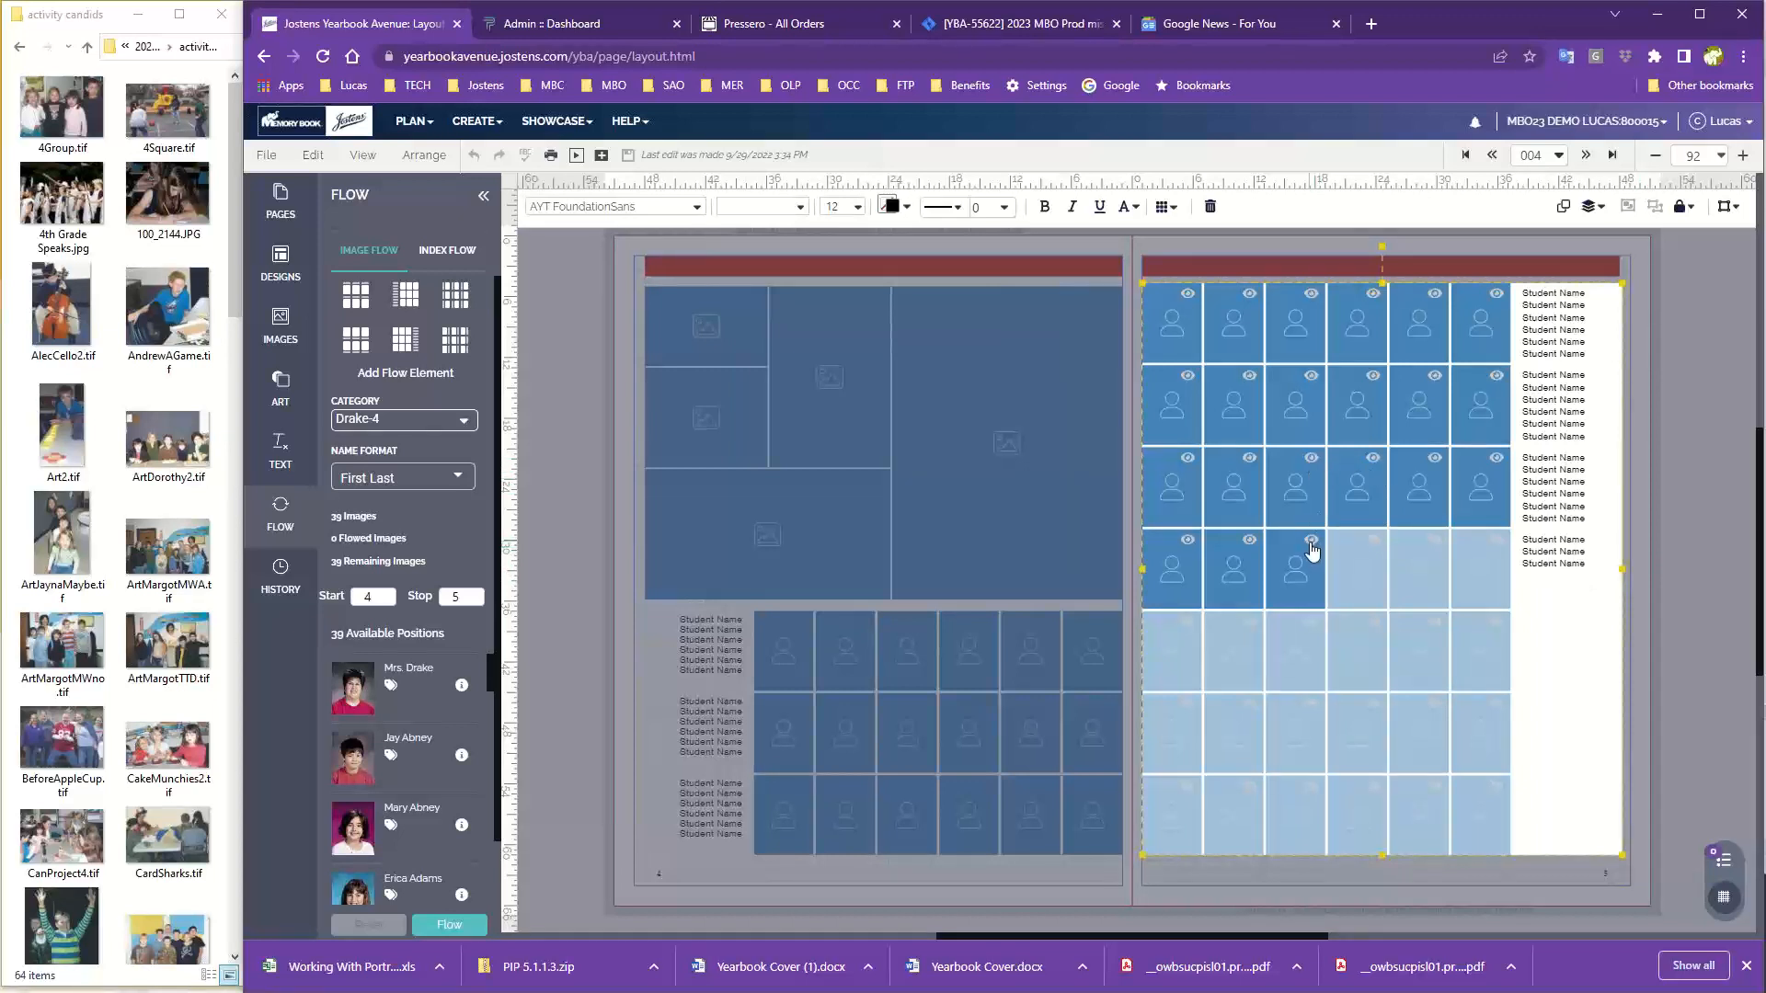
click(1377, 551)
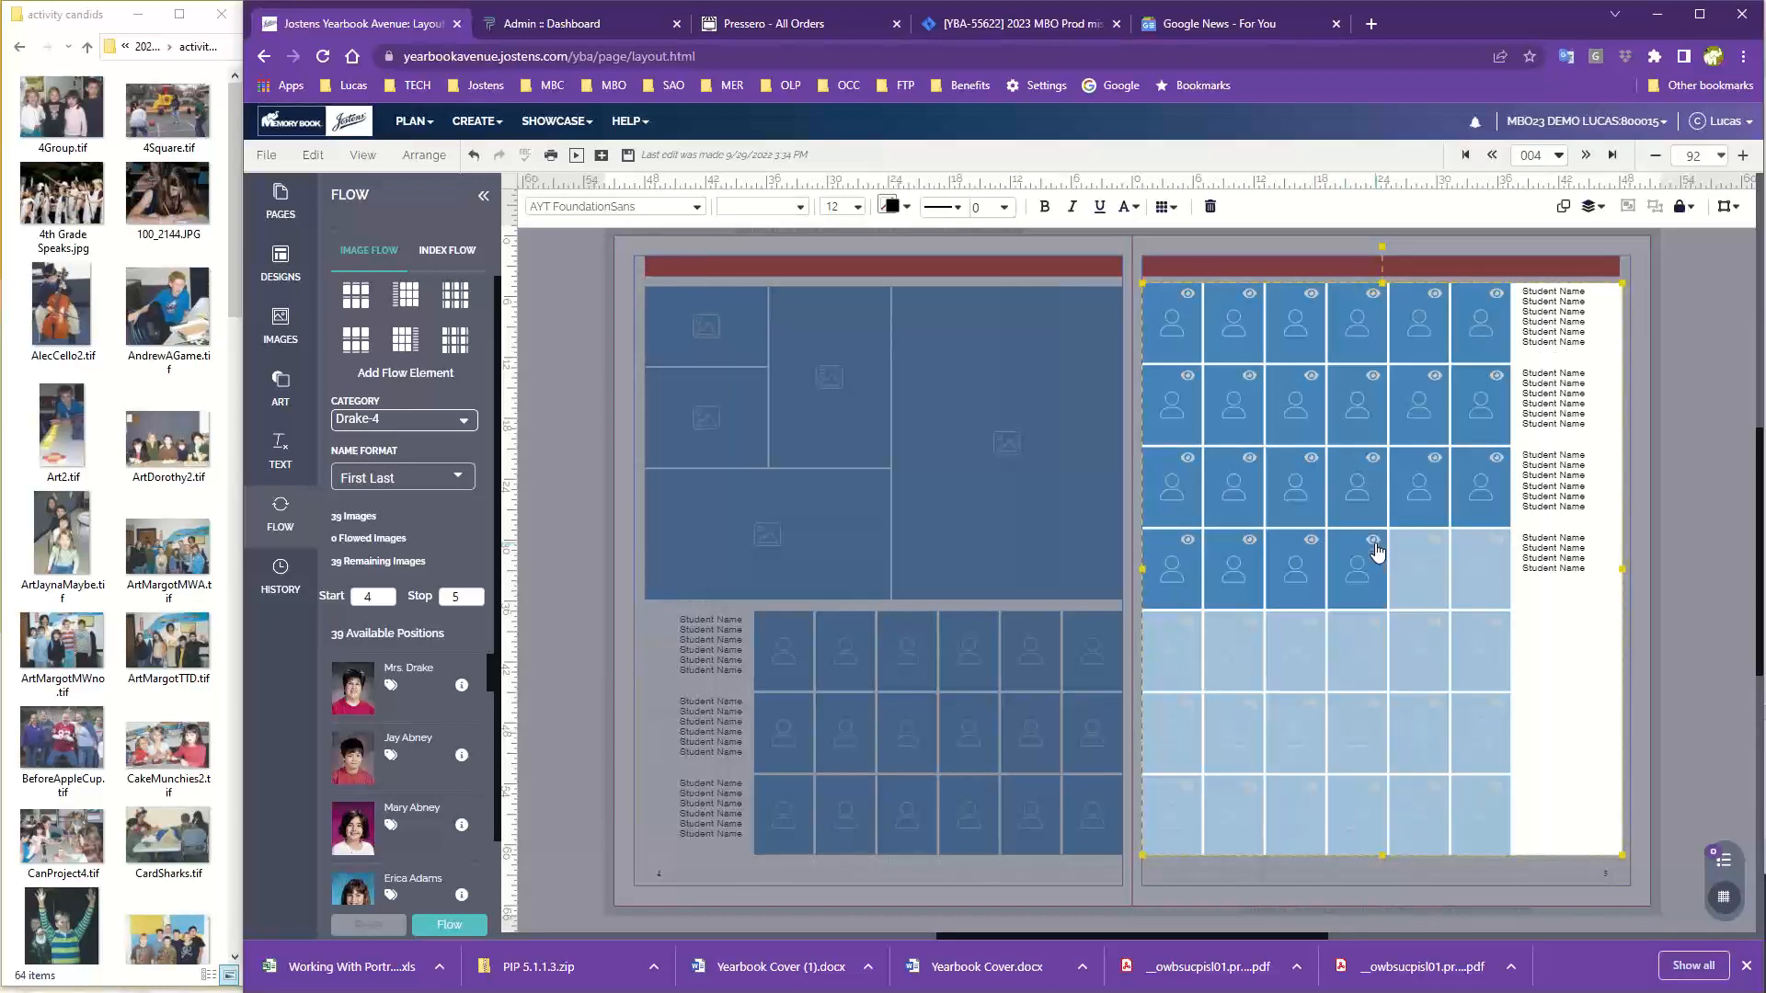
click(1433, 552)
click(1496, 550)
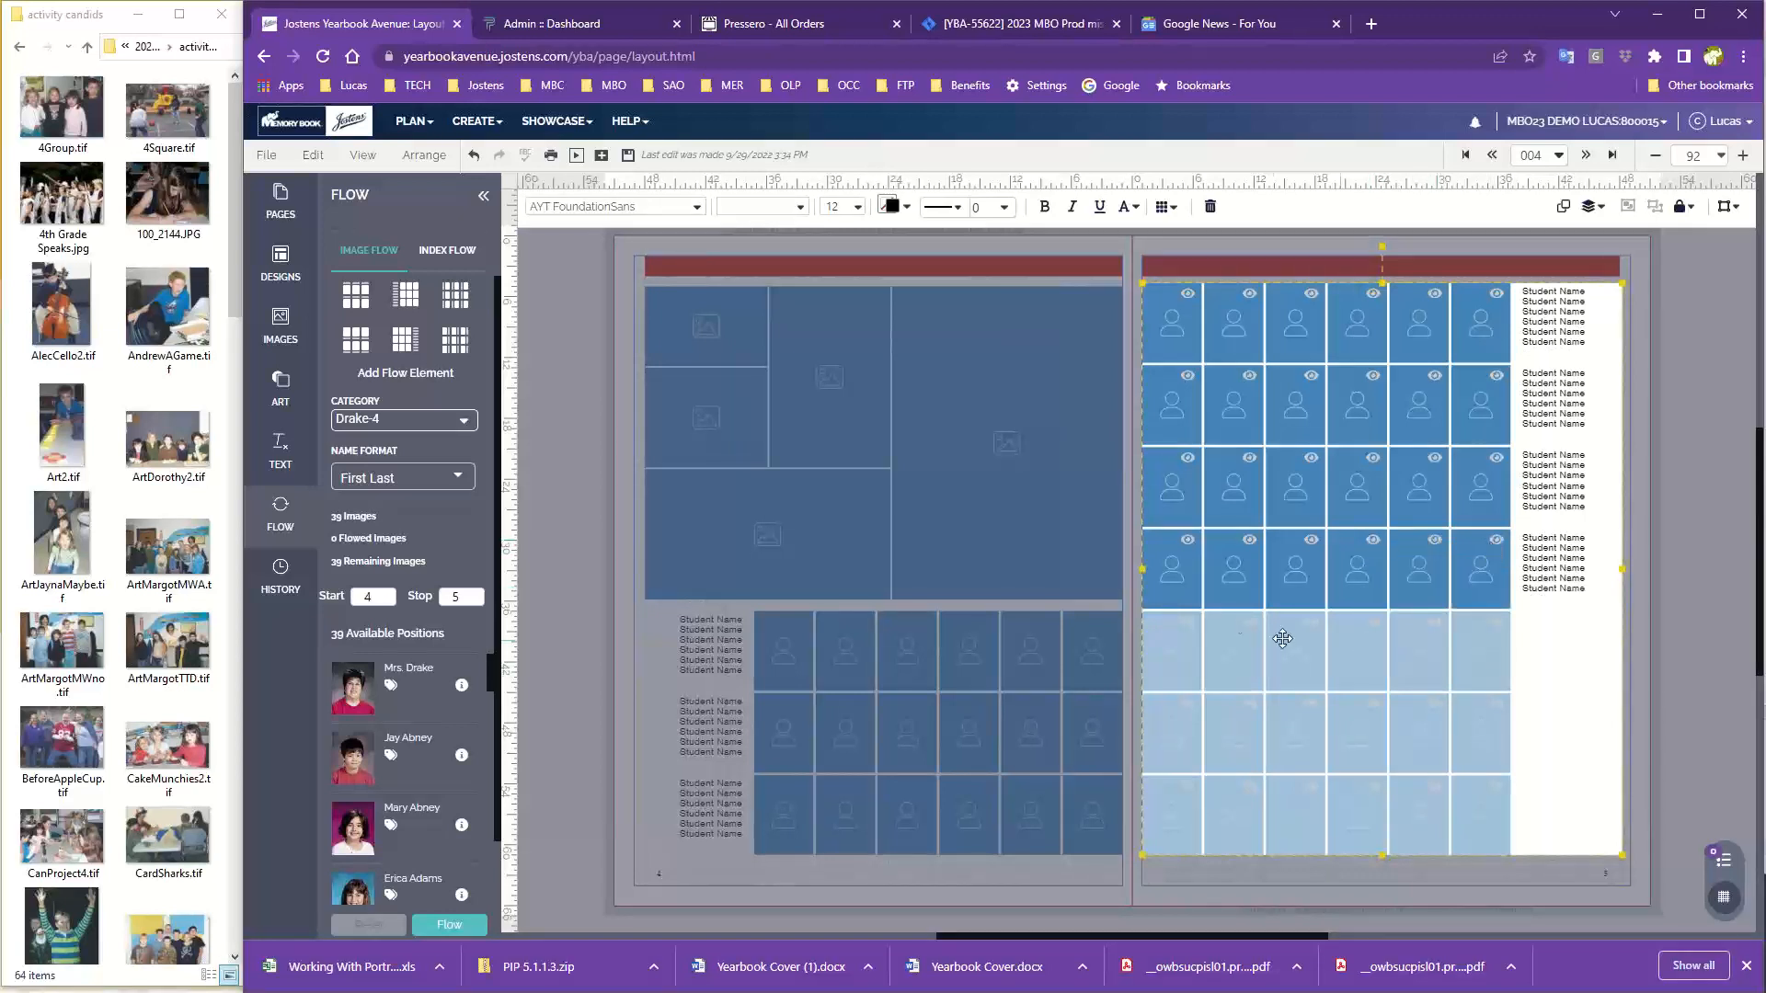
Add a fifth row of six cells to the right-page grid and save the spread.
click(1194, 635)
click(1292, 625)
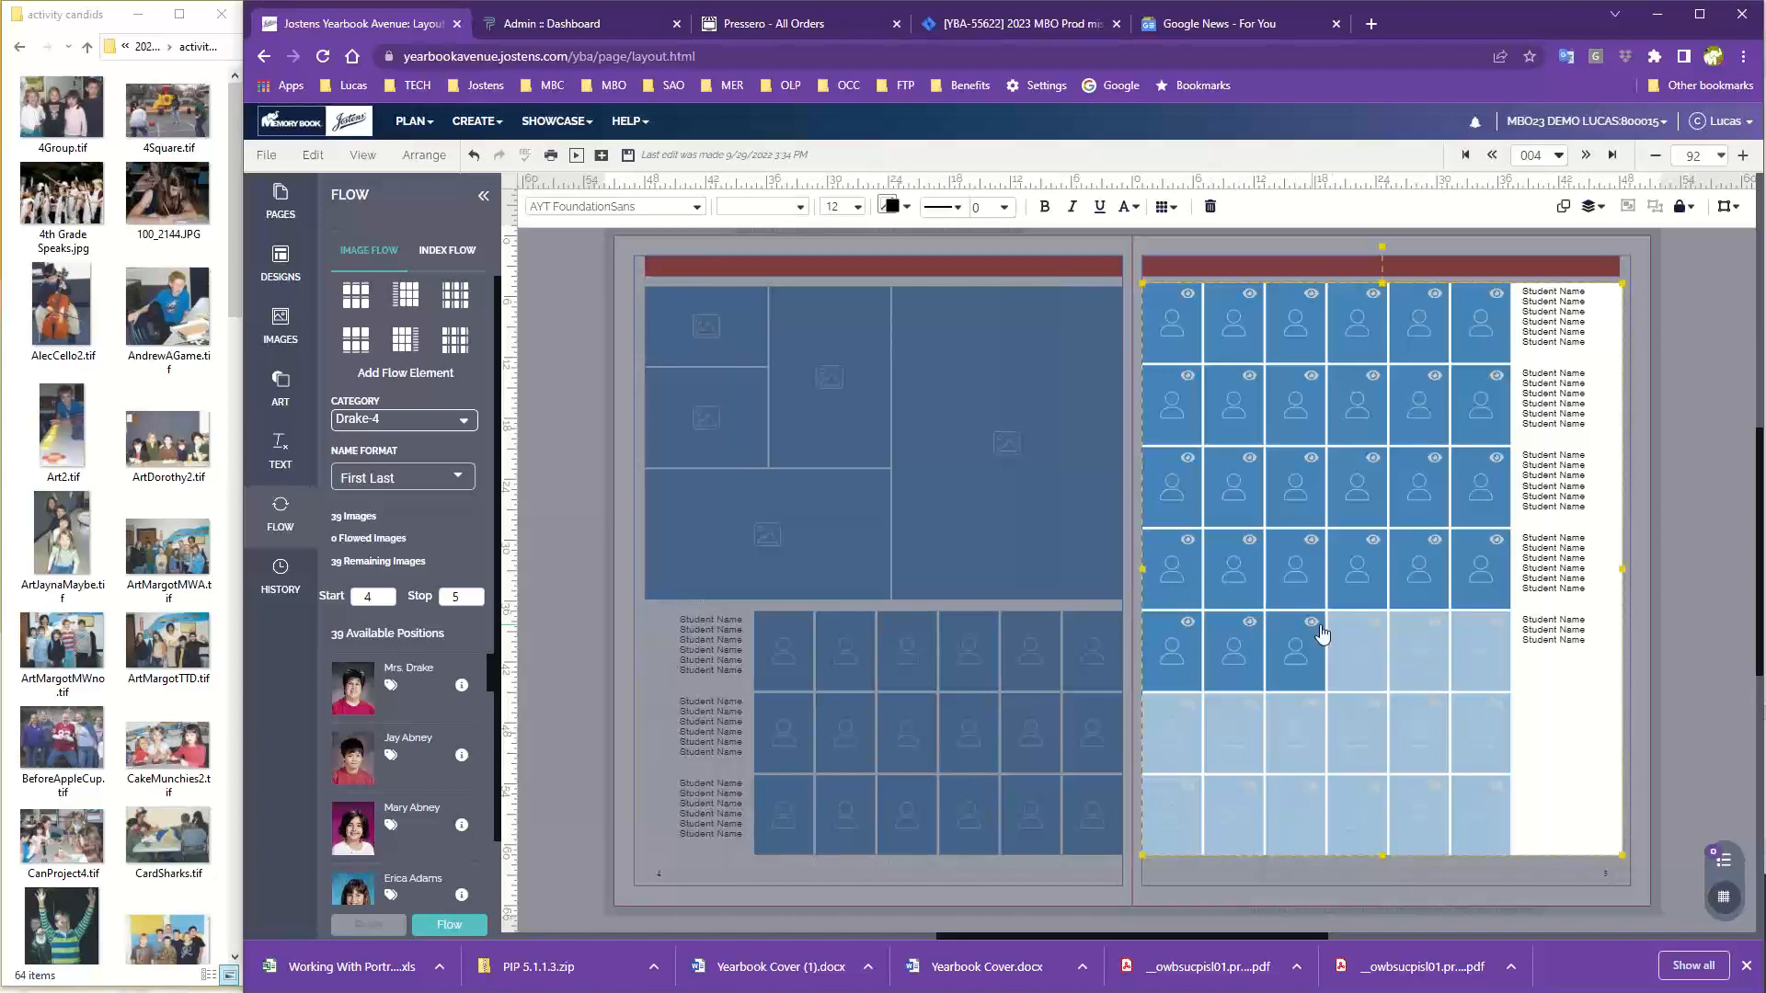
click(1375, 626)
click(1430, 622)
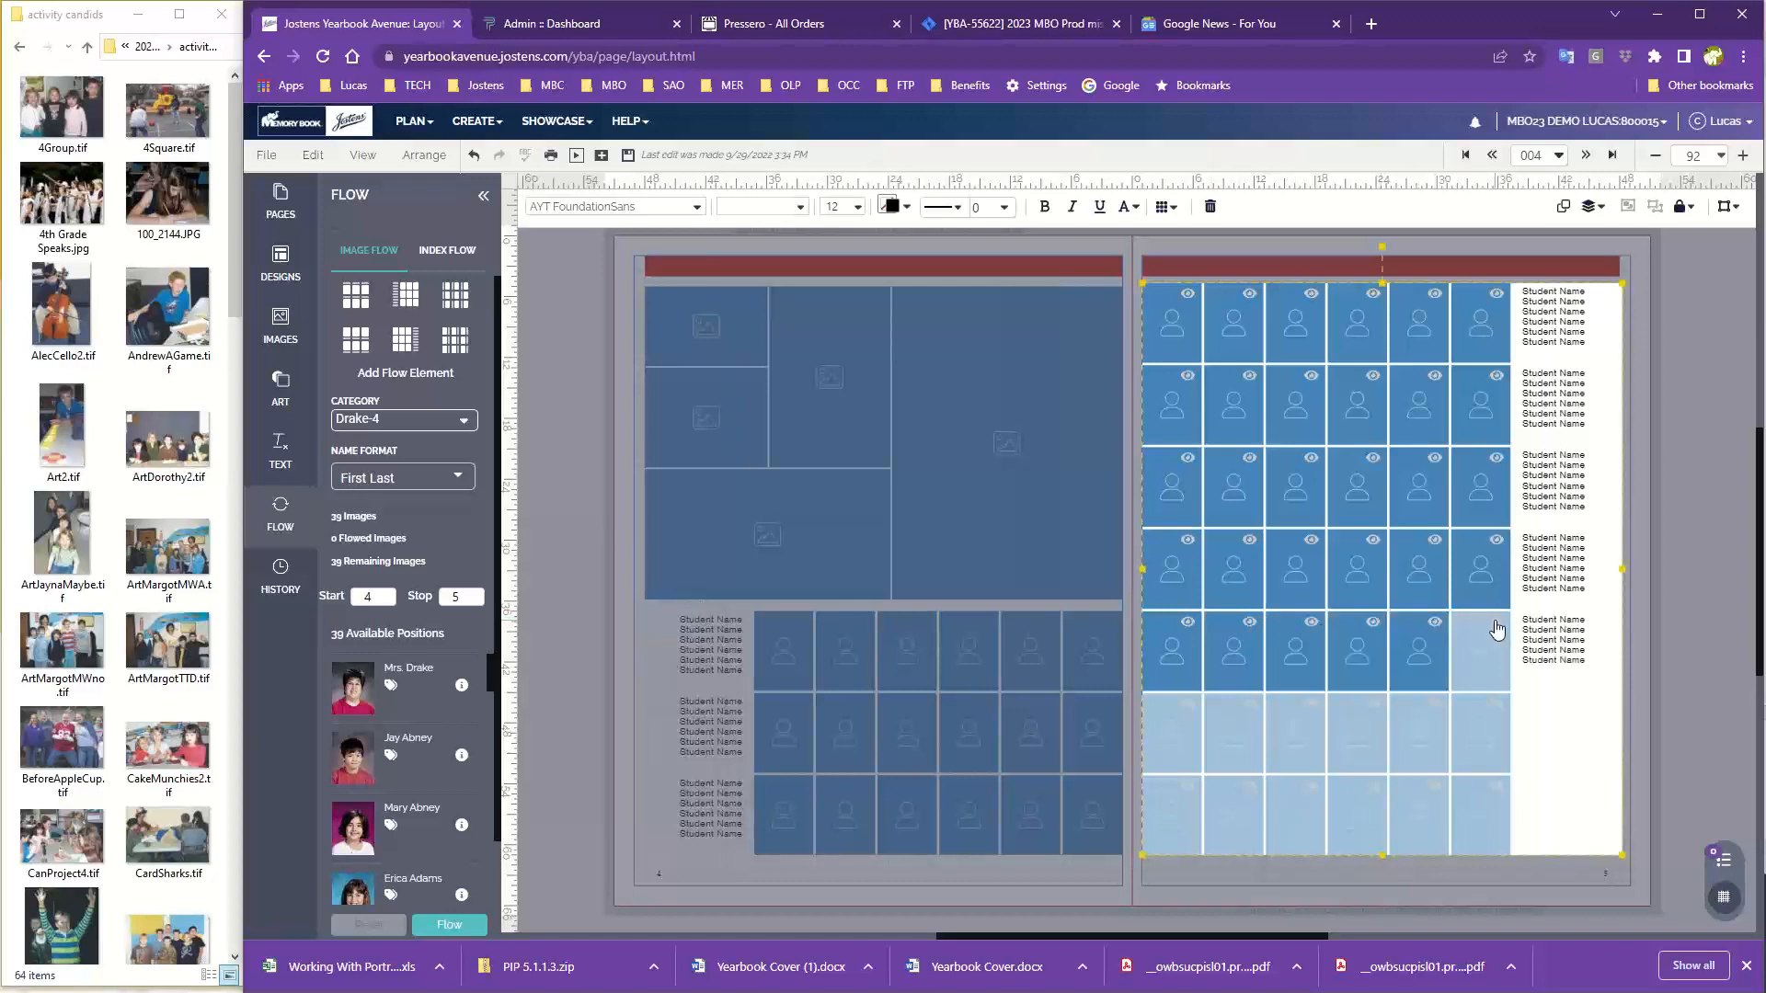
click(1469, 621)
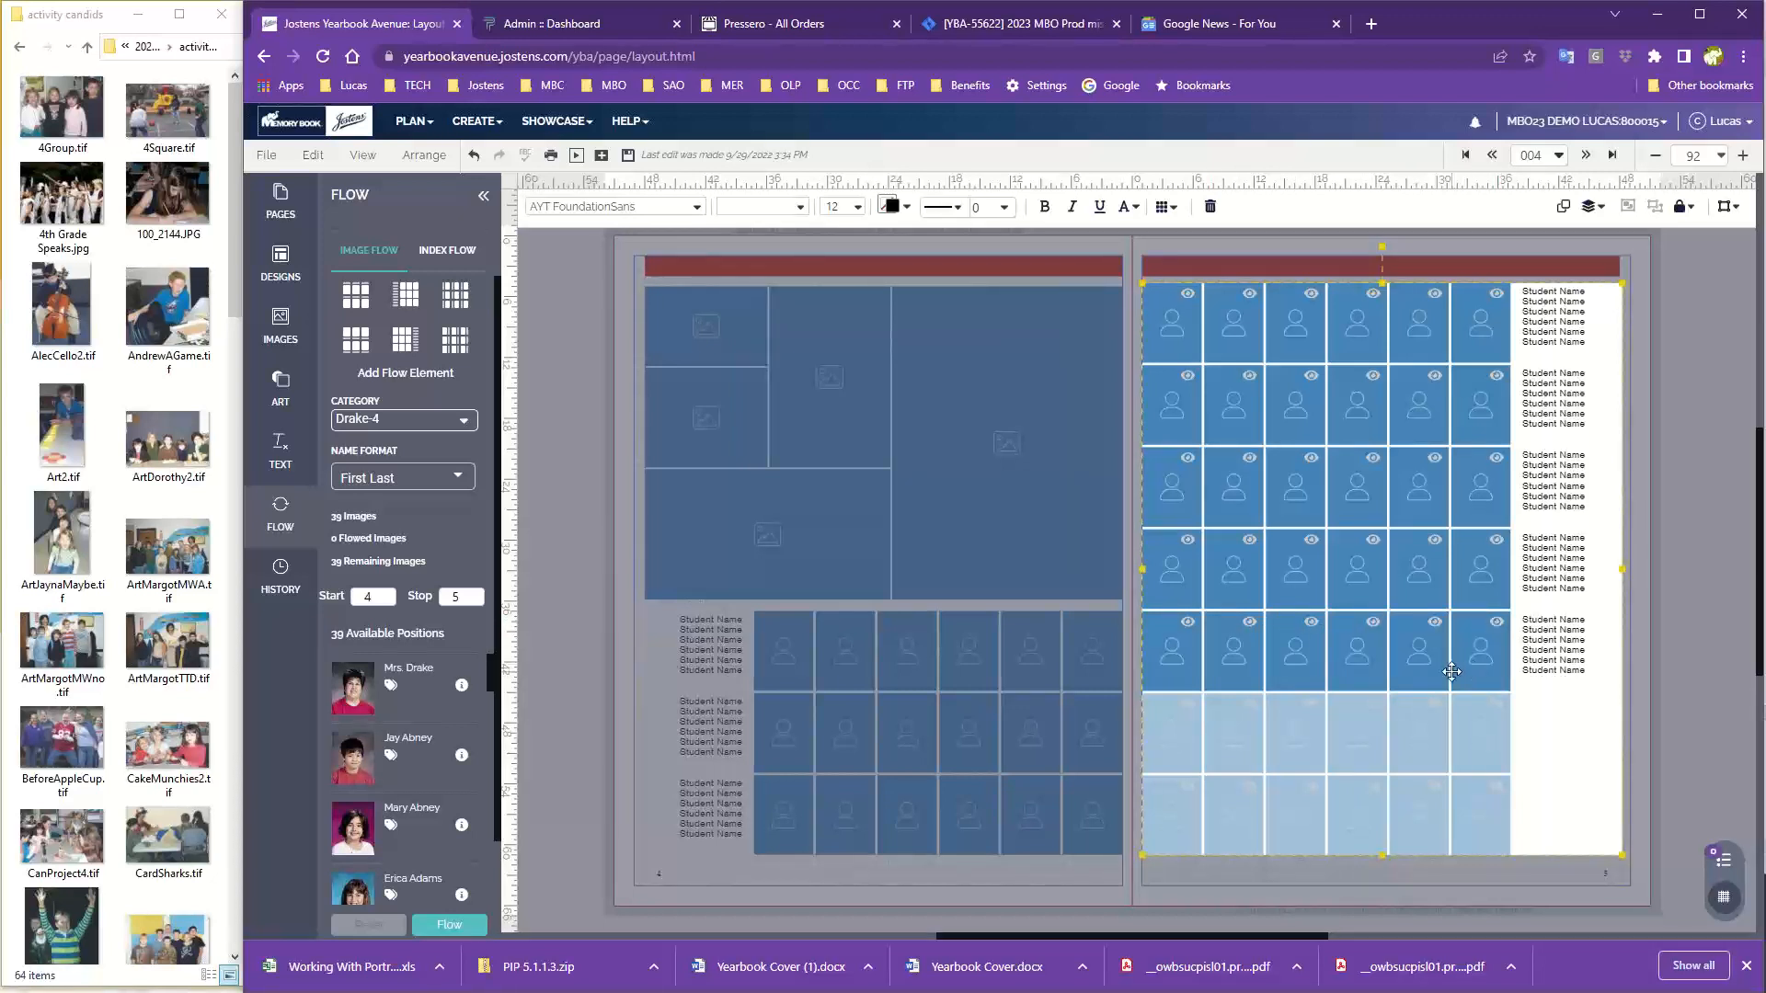
click(1691, 322)
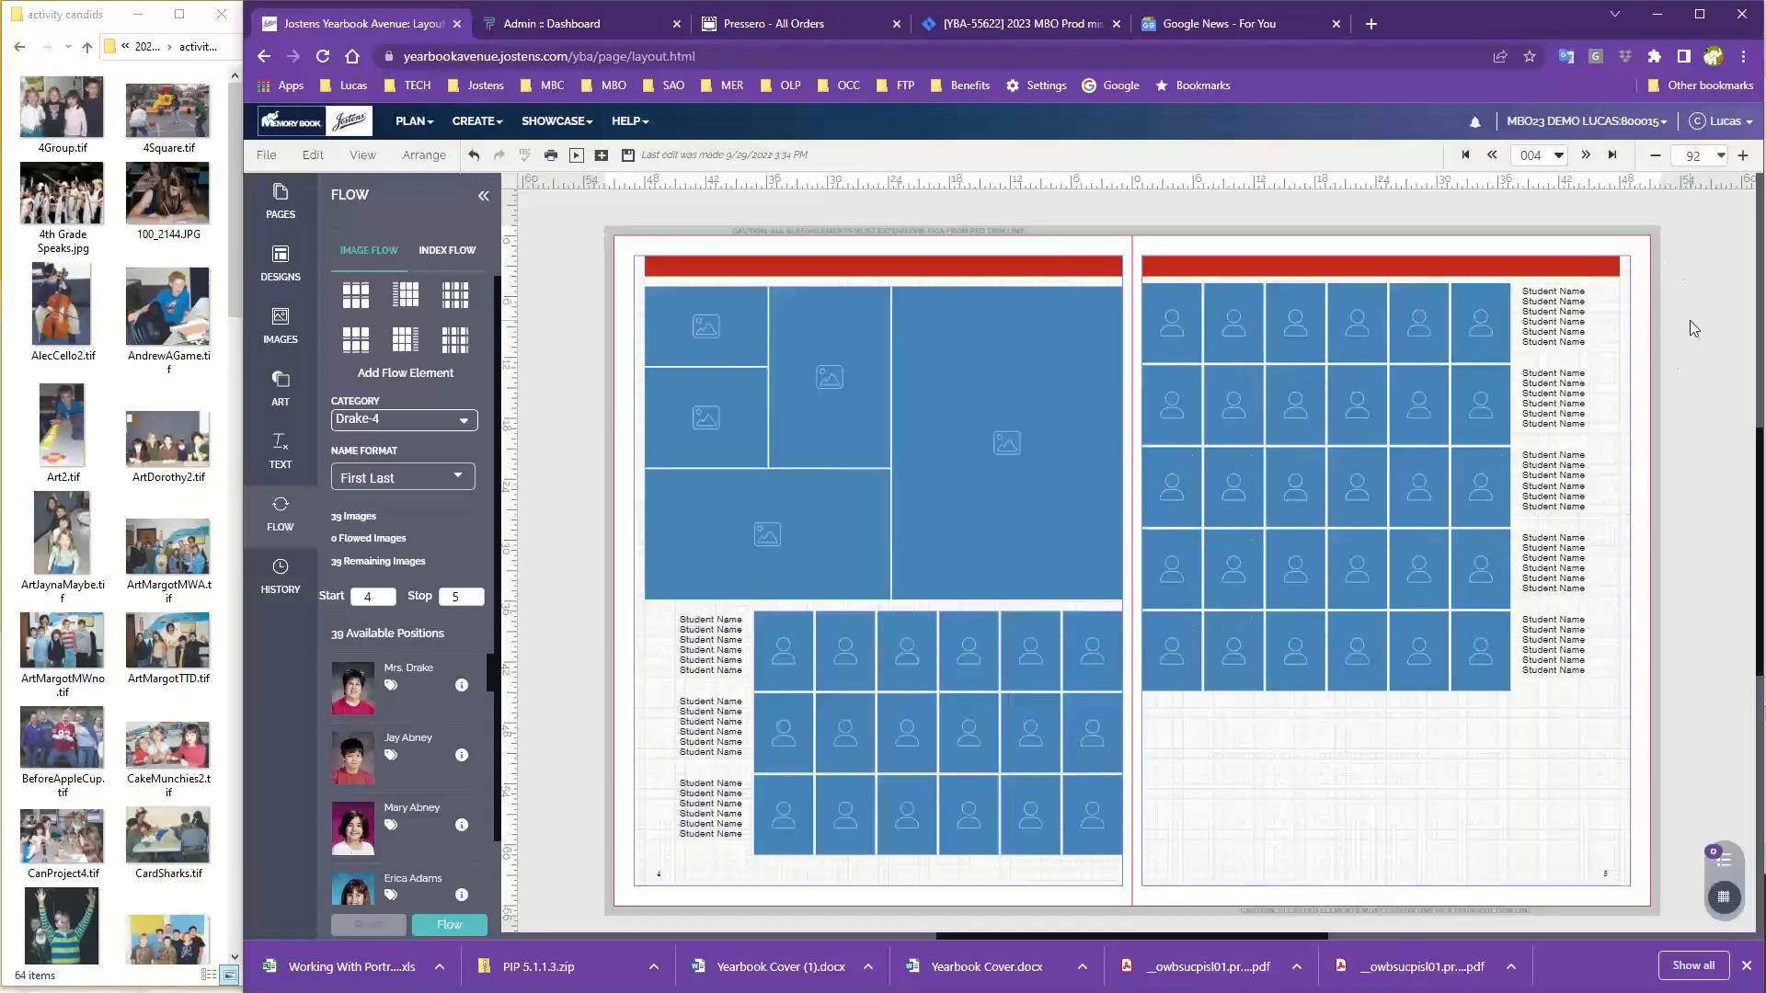
click(628, 156)
Flow the Drake-4 portraits onto the spread, then reset so all 39 remain unflowed.
click(468, 927)
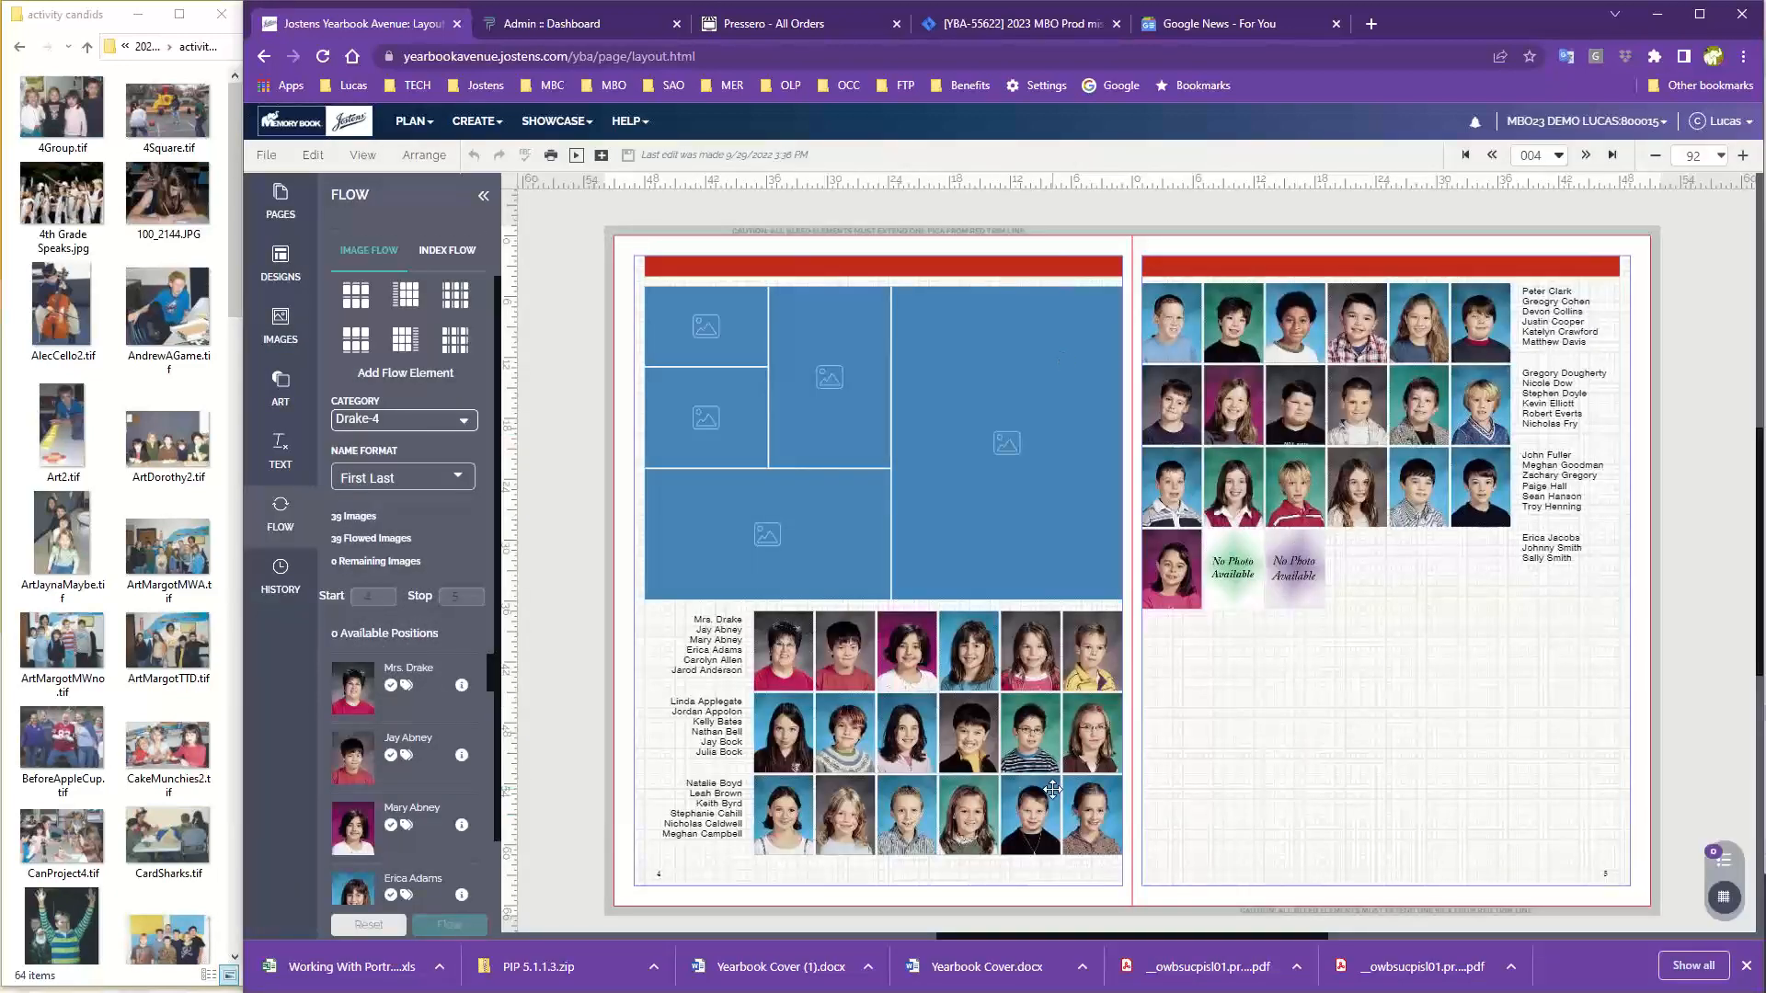
click(358, 929)
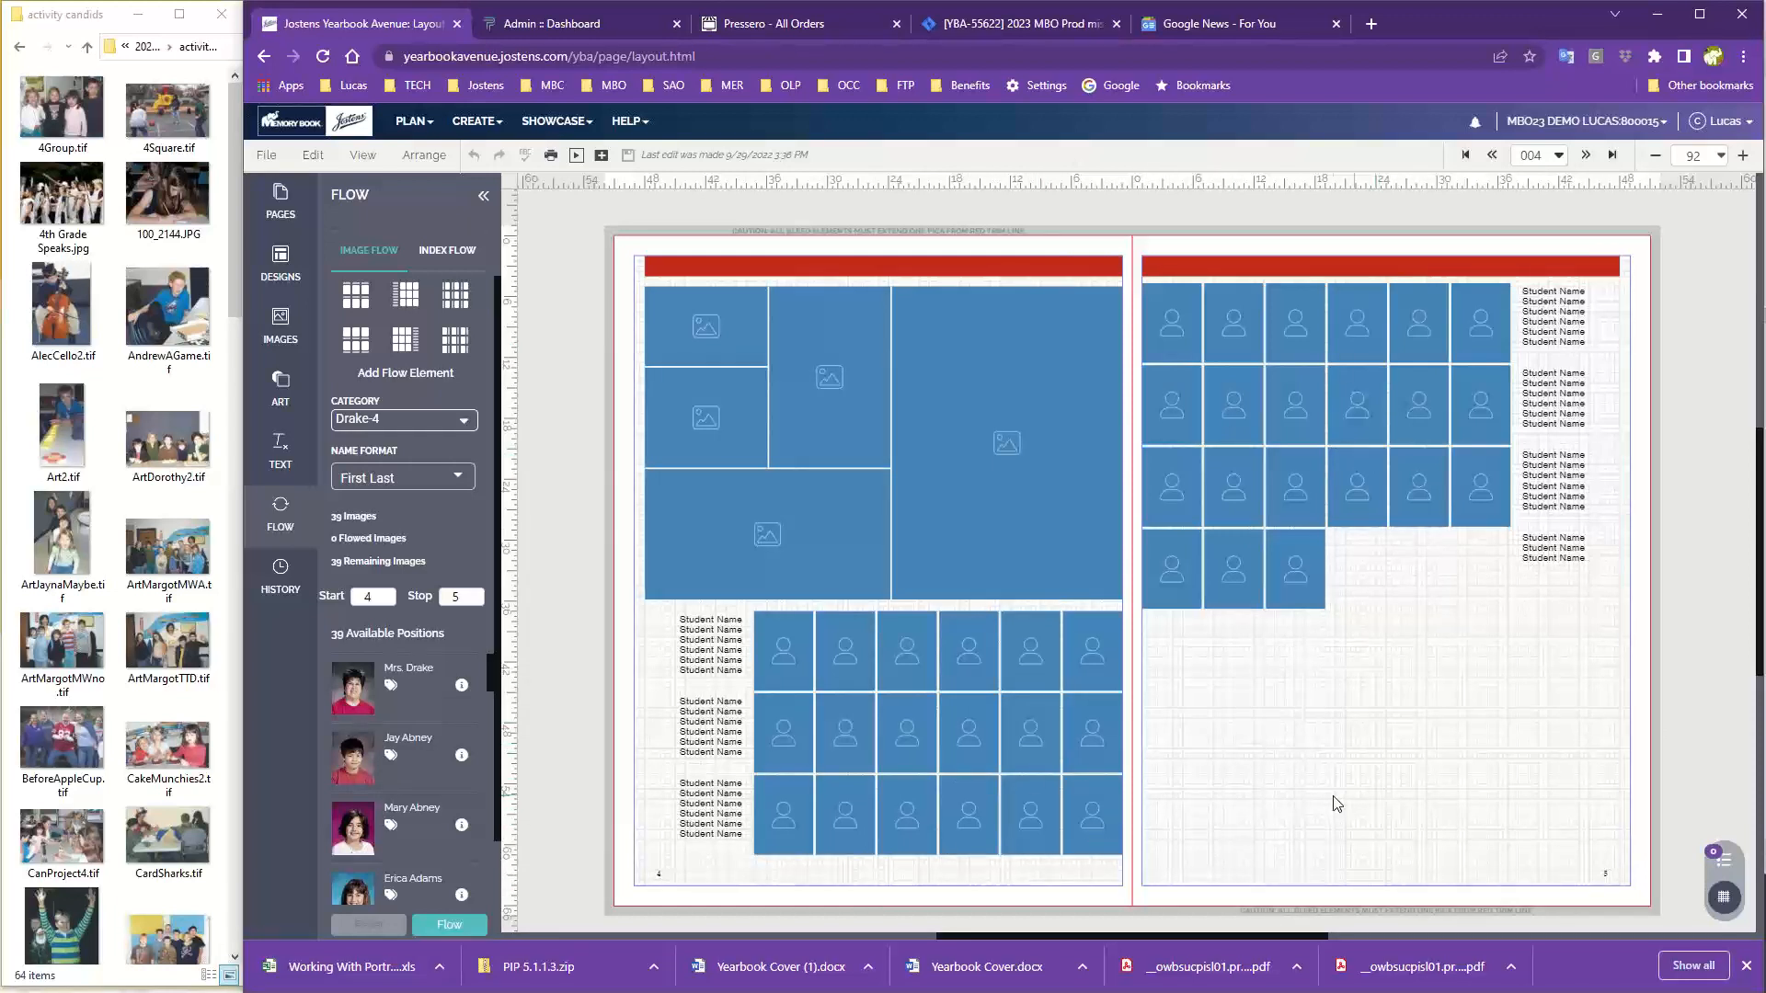
Open the Image Library via CREATE, dismiss the Welcome dialog, and select the second Drake-4 portrait.
click(476, 121)
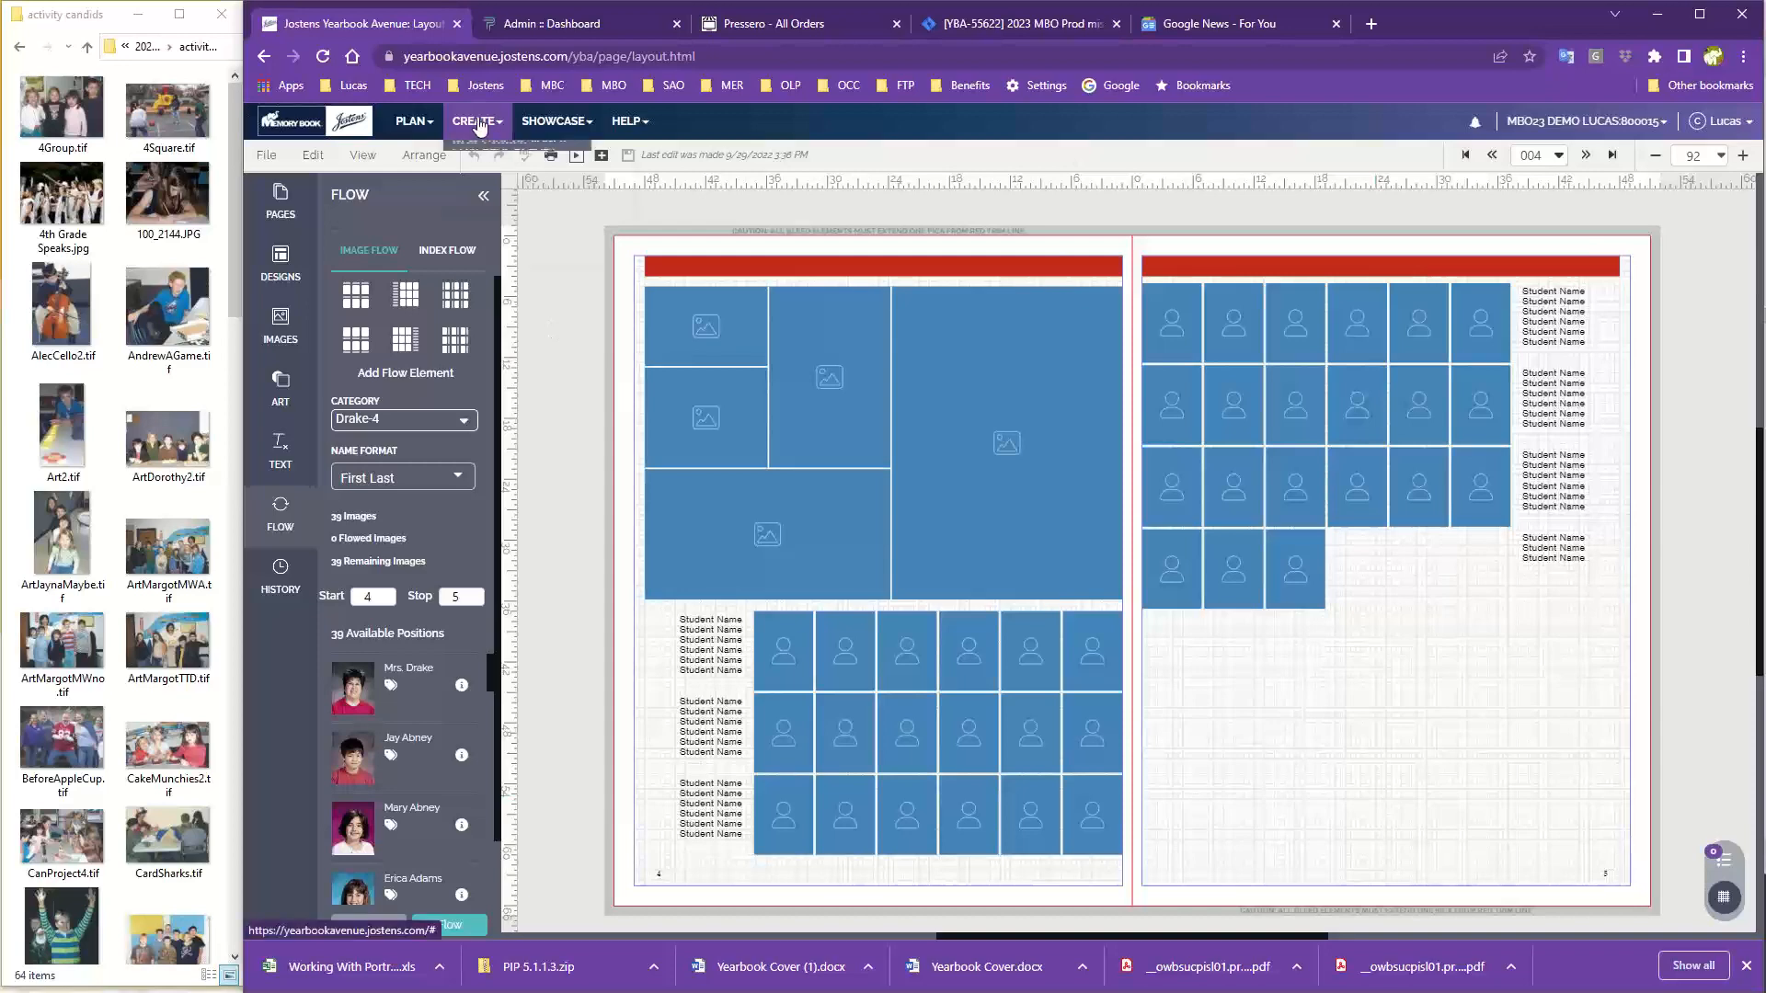
click(500, 272)
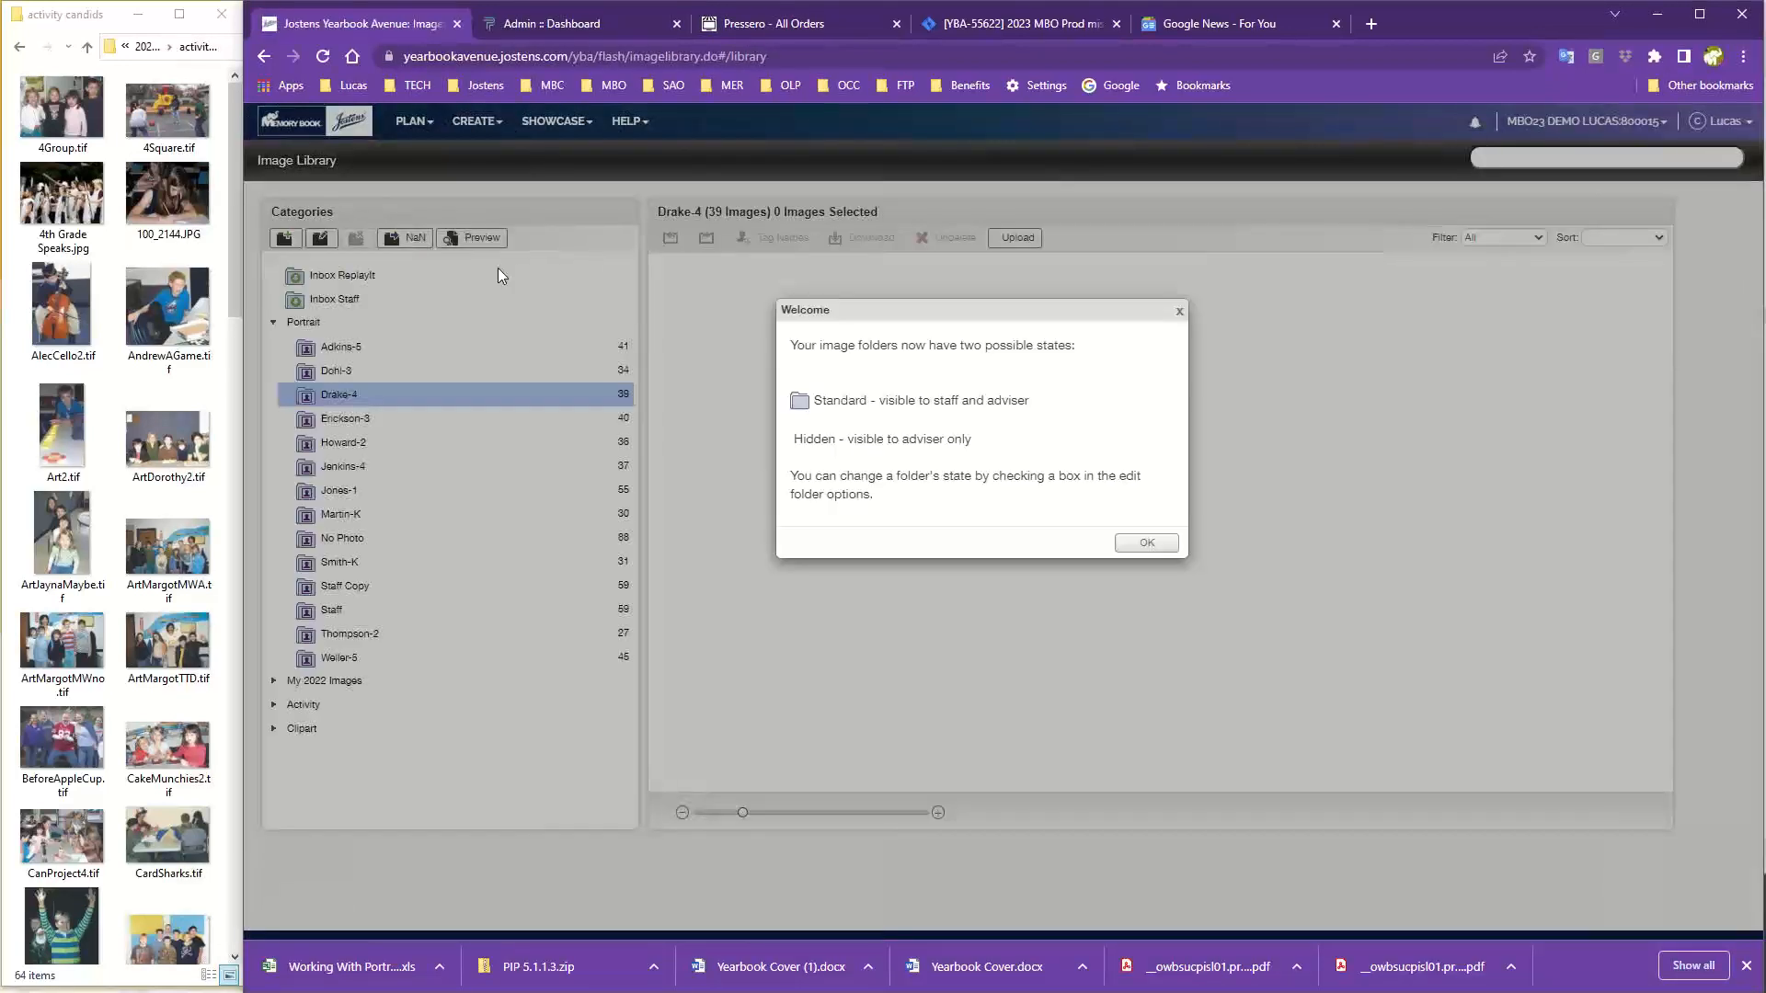
click(1147, 545)
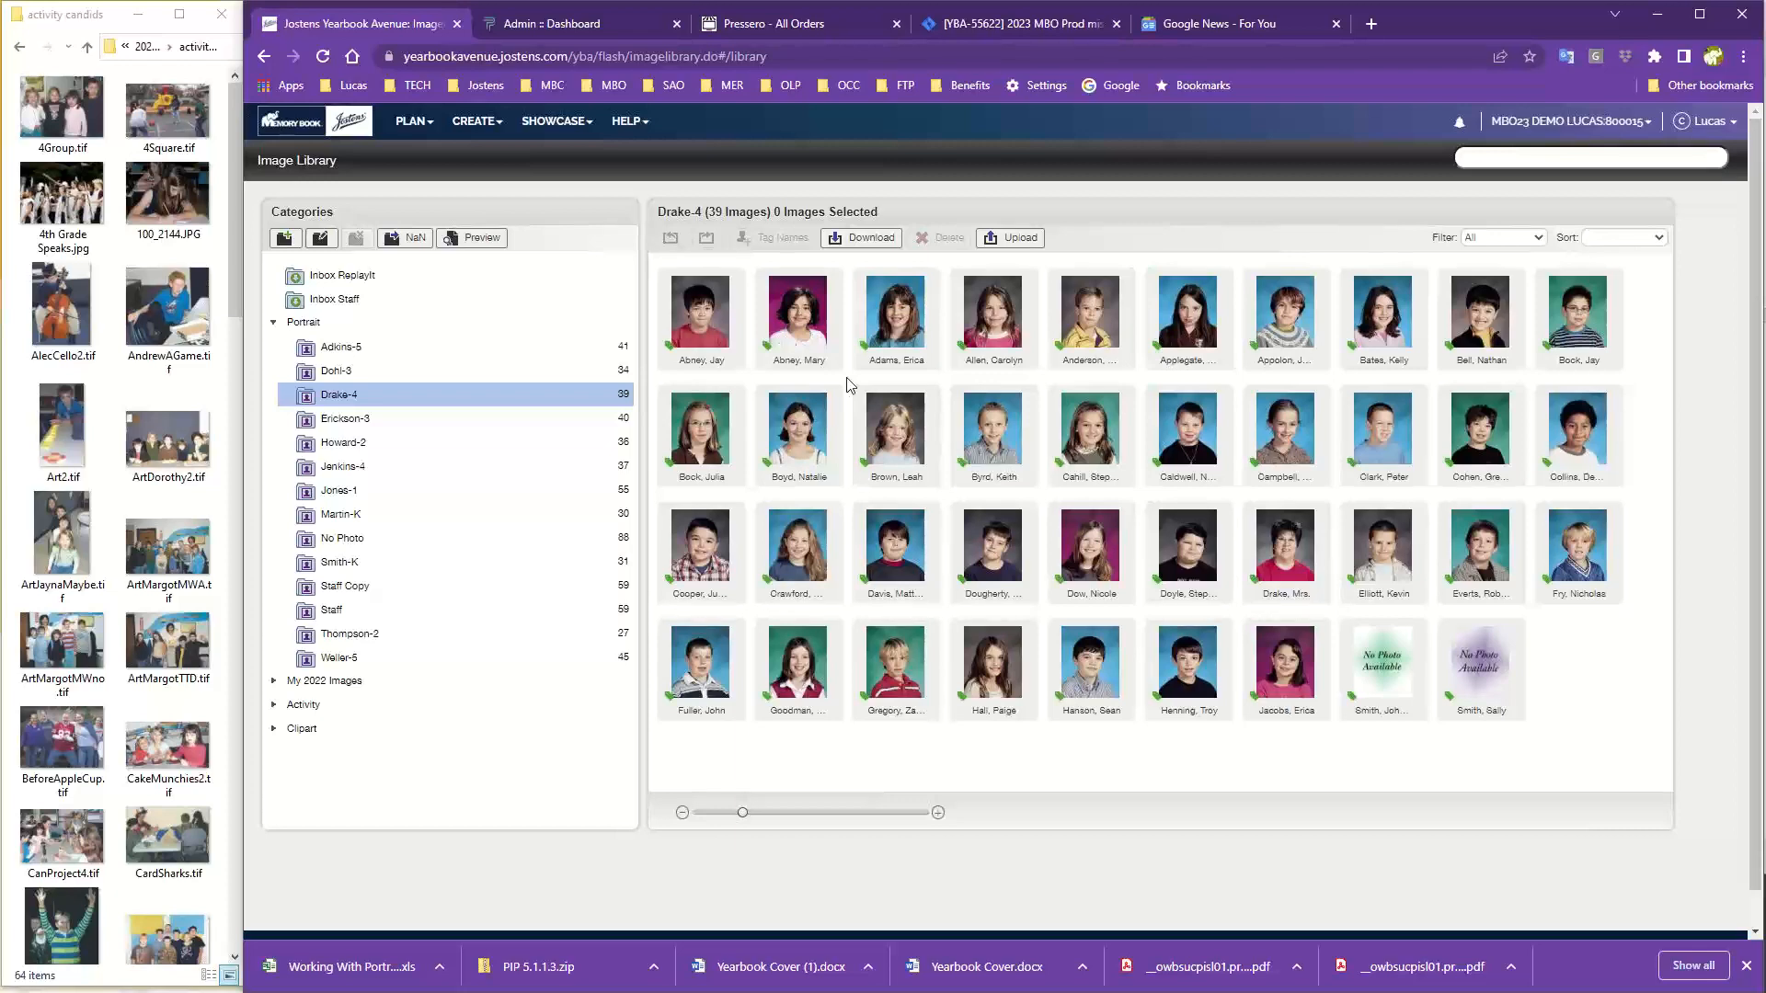
click(800, 313)
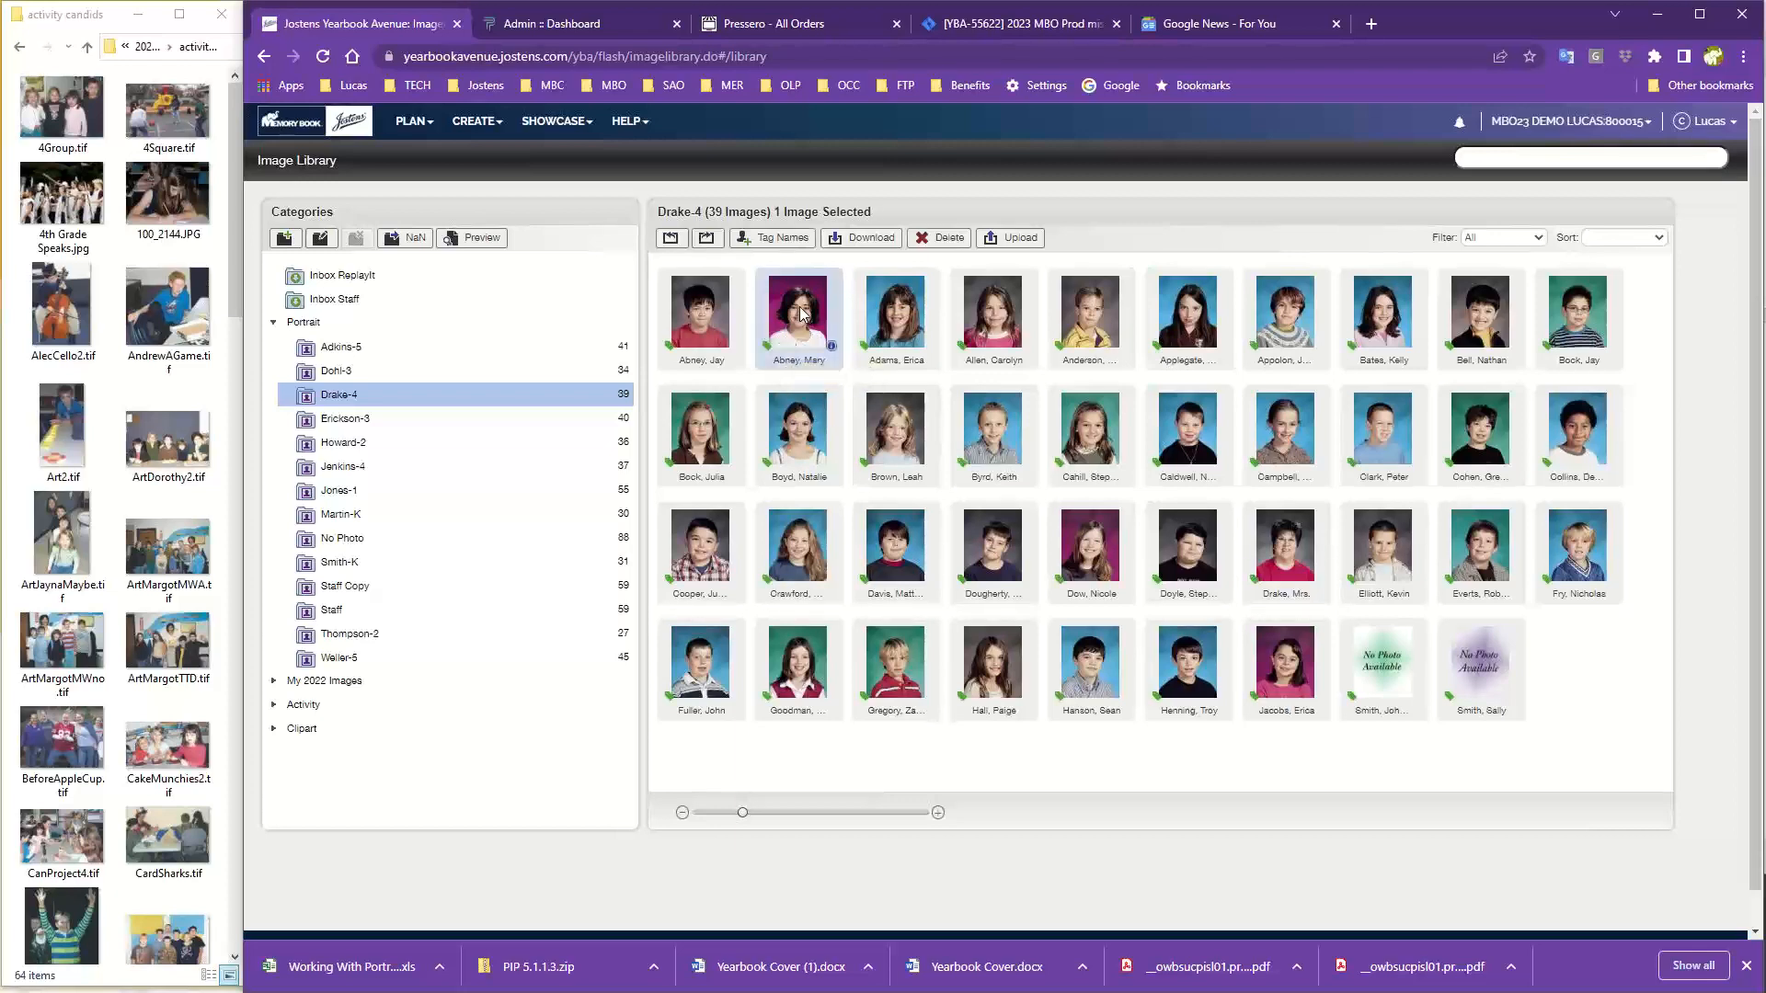
Set the magenta-background portrait's Use Portrait detail to Don't Use Portrait and apply the change.
double_click(800, 312)
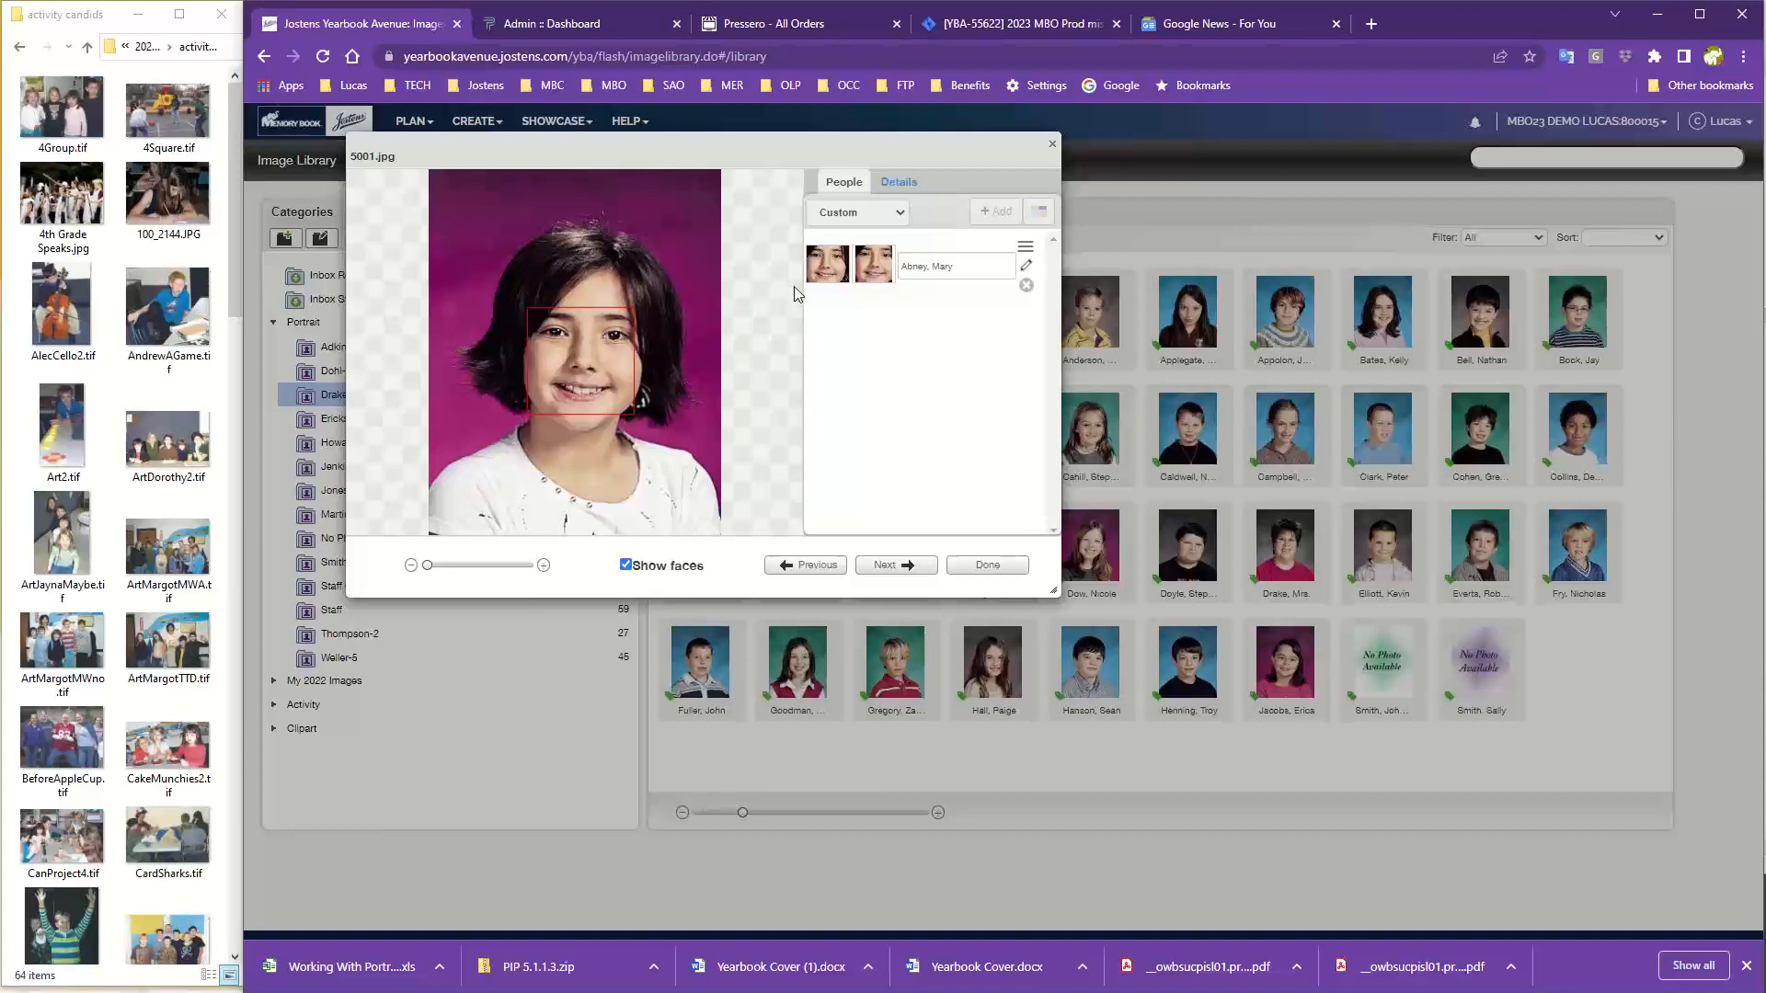
click(903, 185)
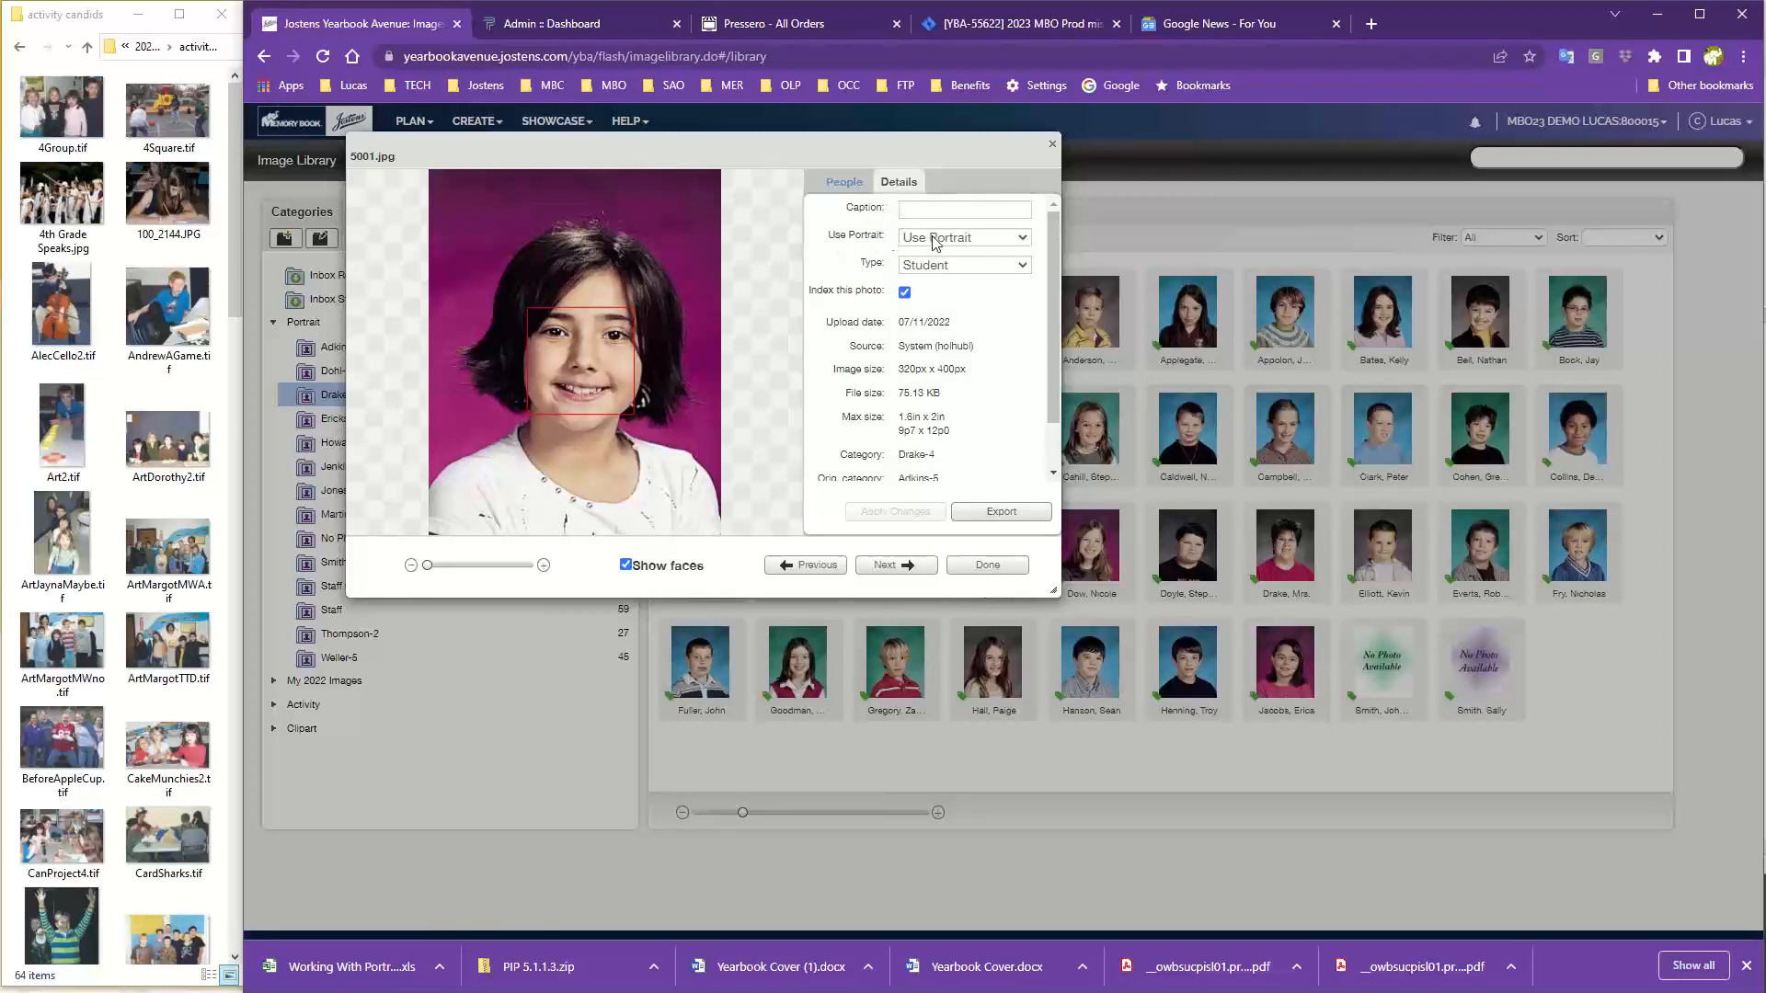
click(960, 240)
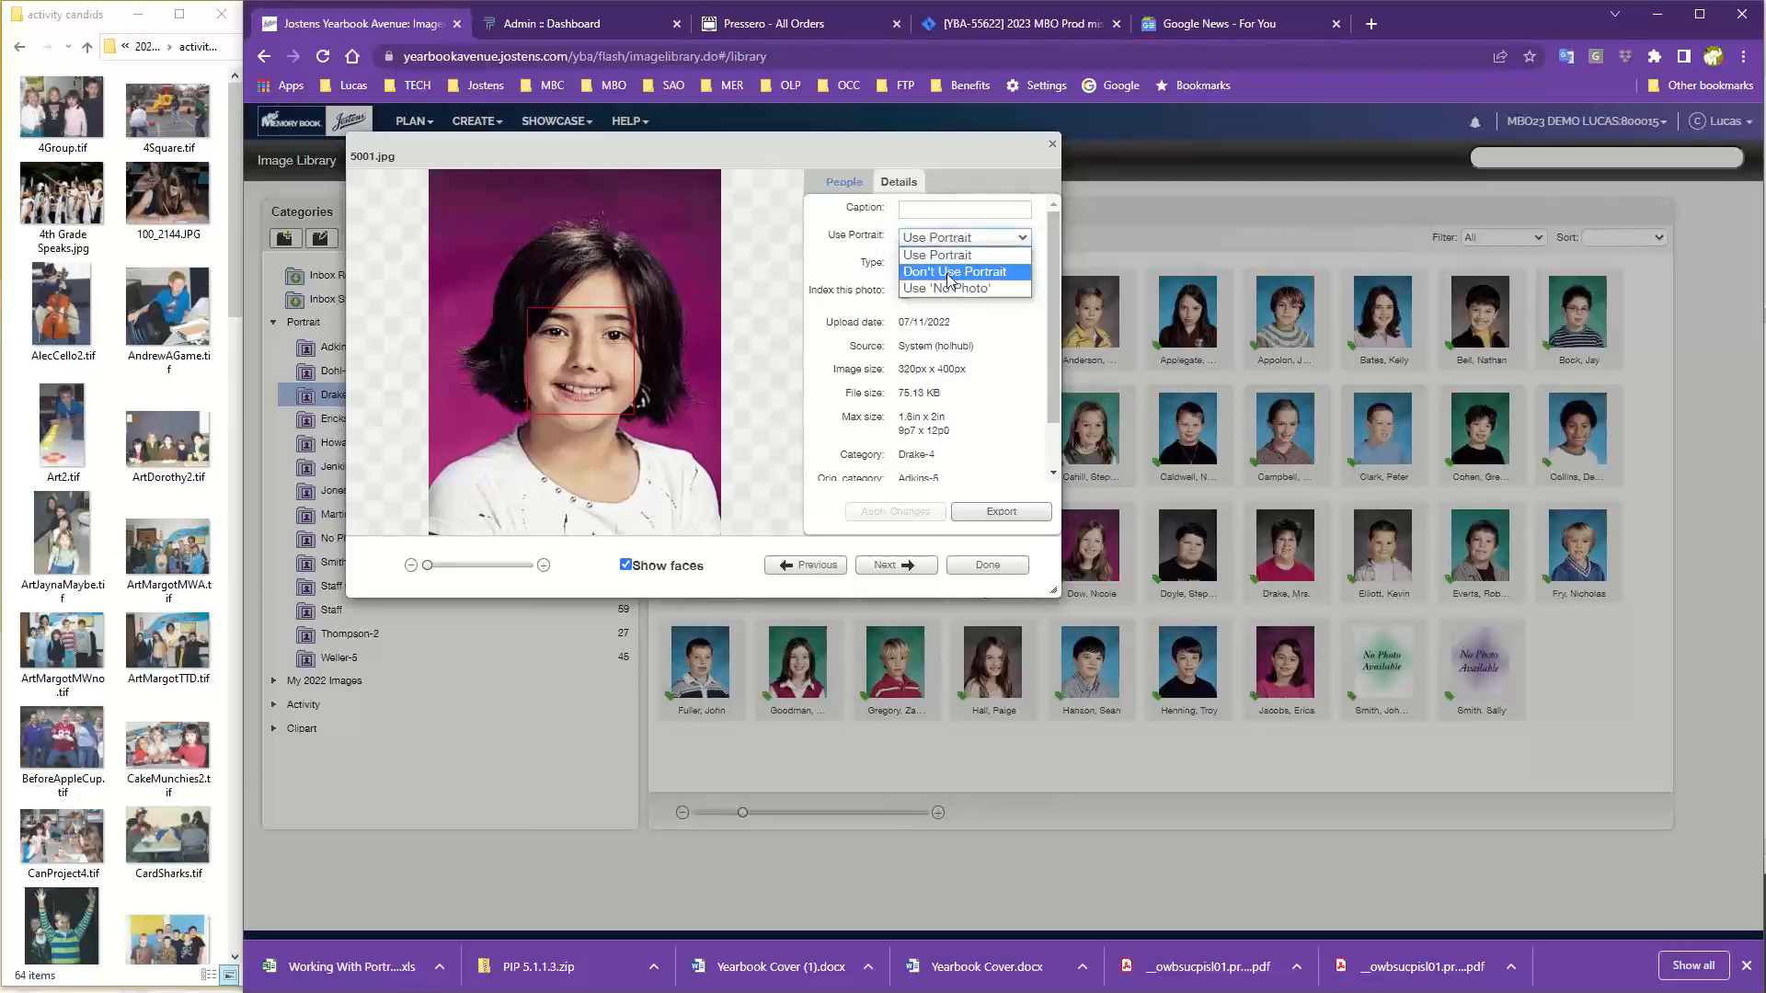
click(956, 271)
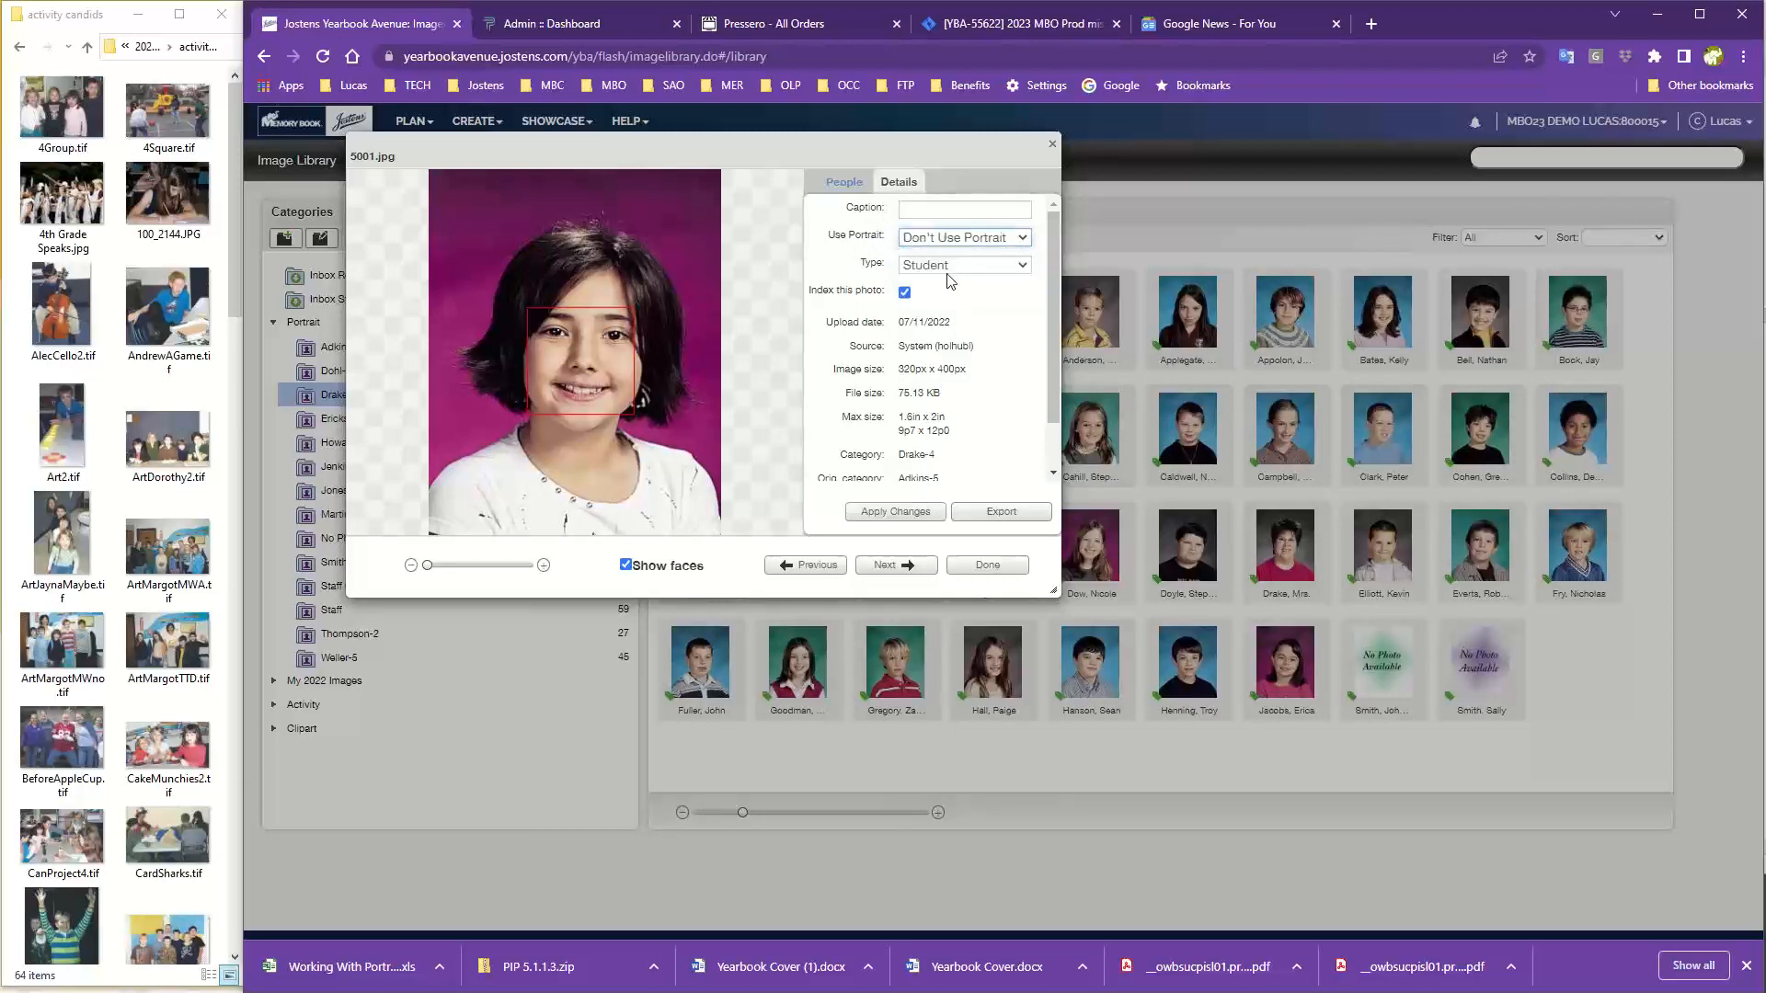
click(921, 515)
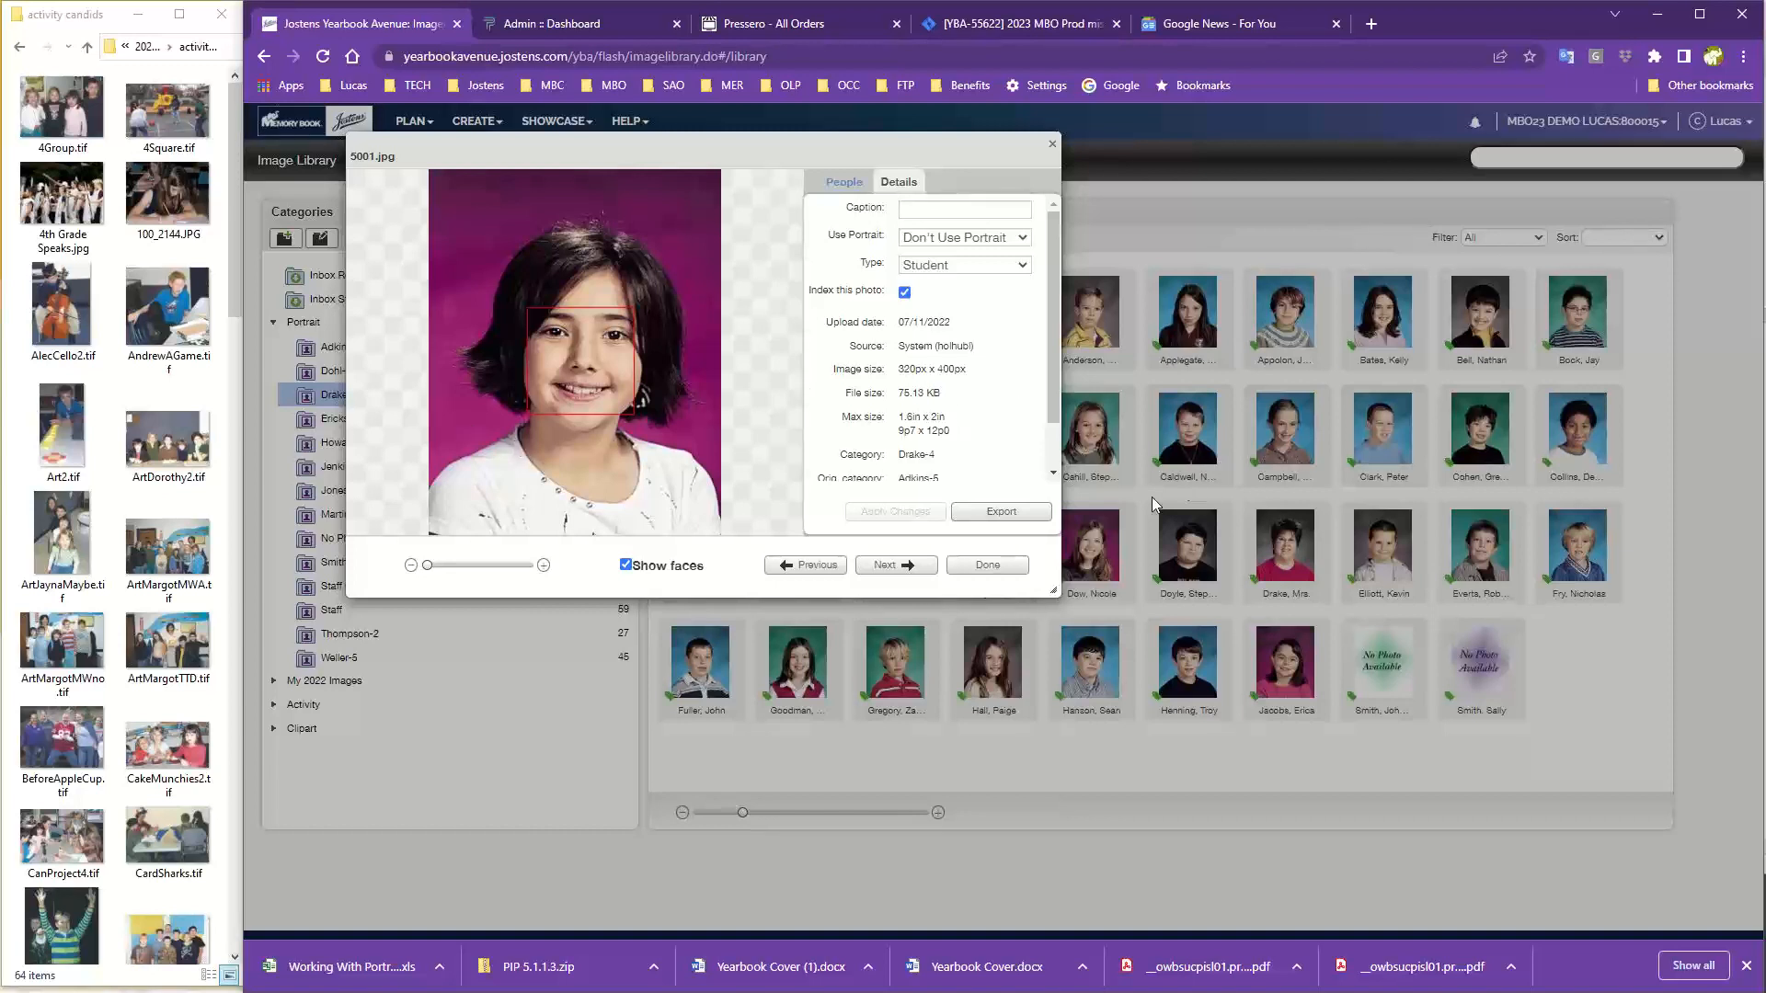
click(988, 564)
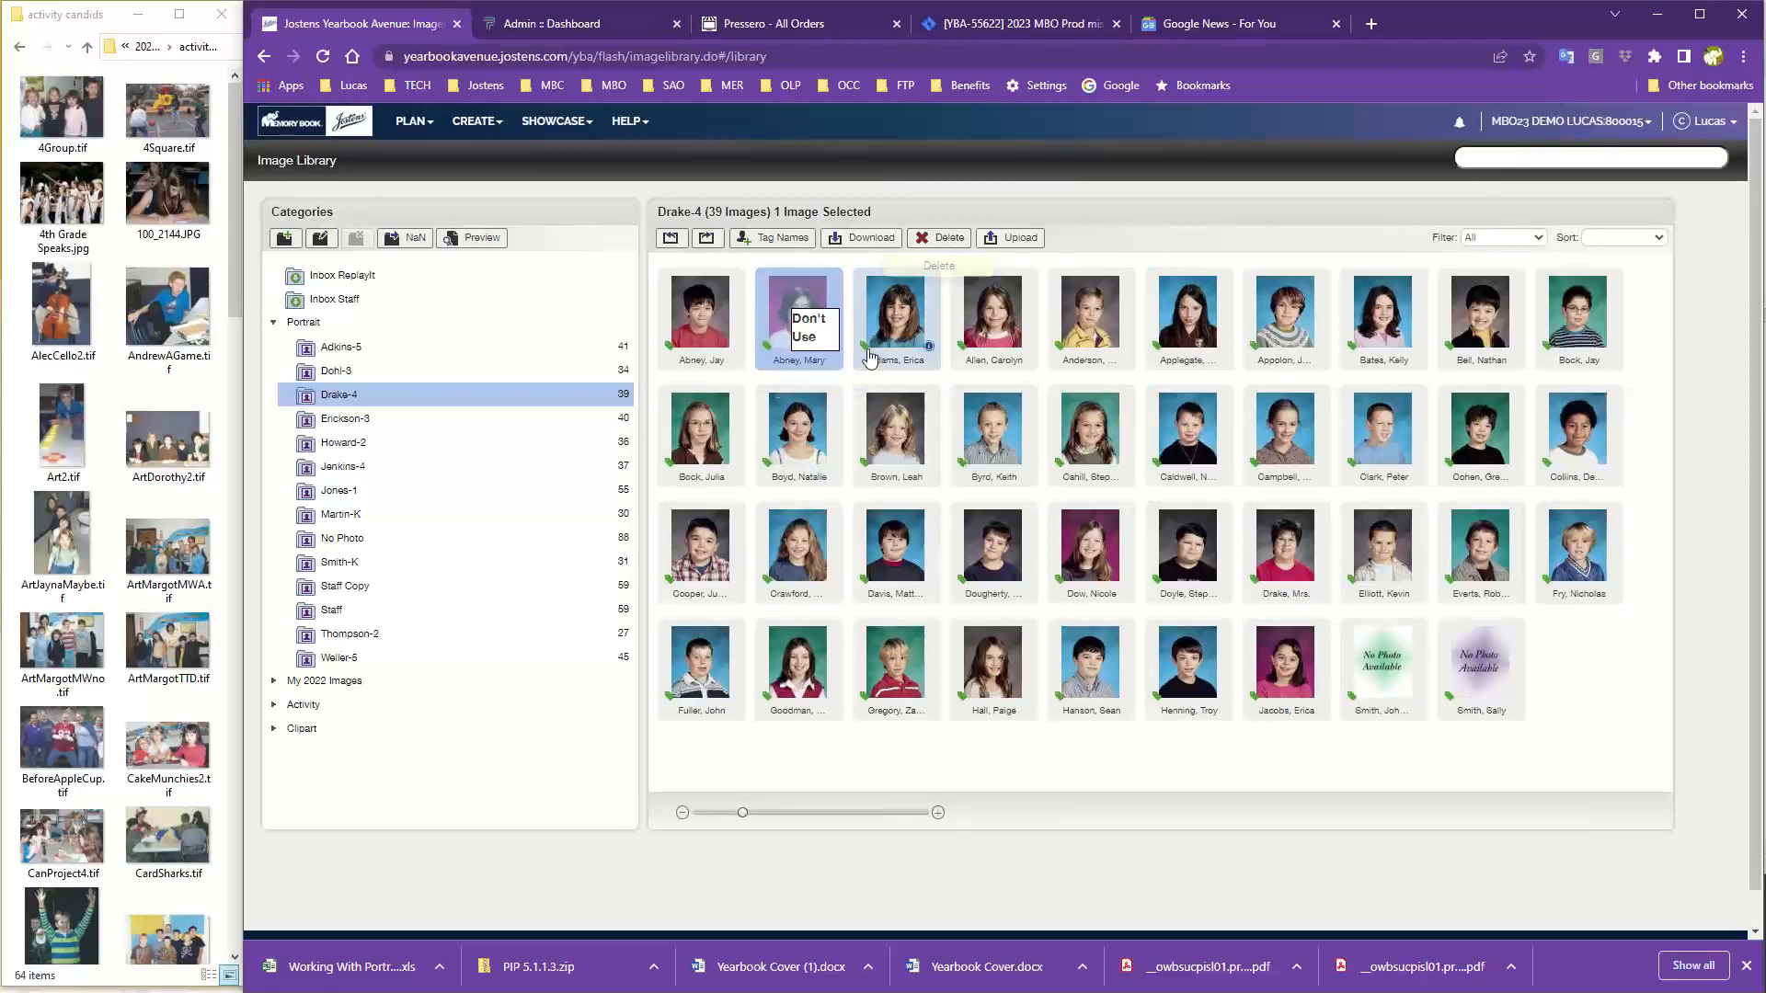
mouse_move(867, 352)
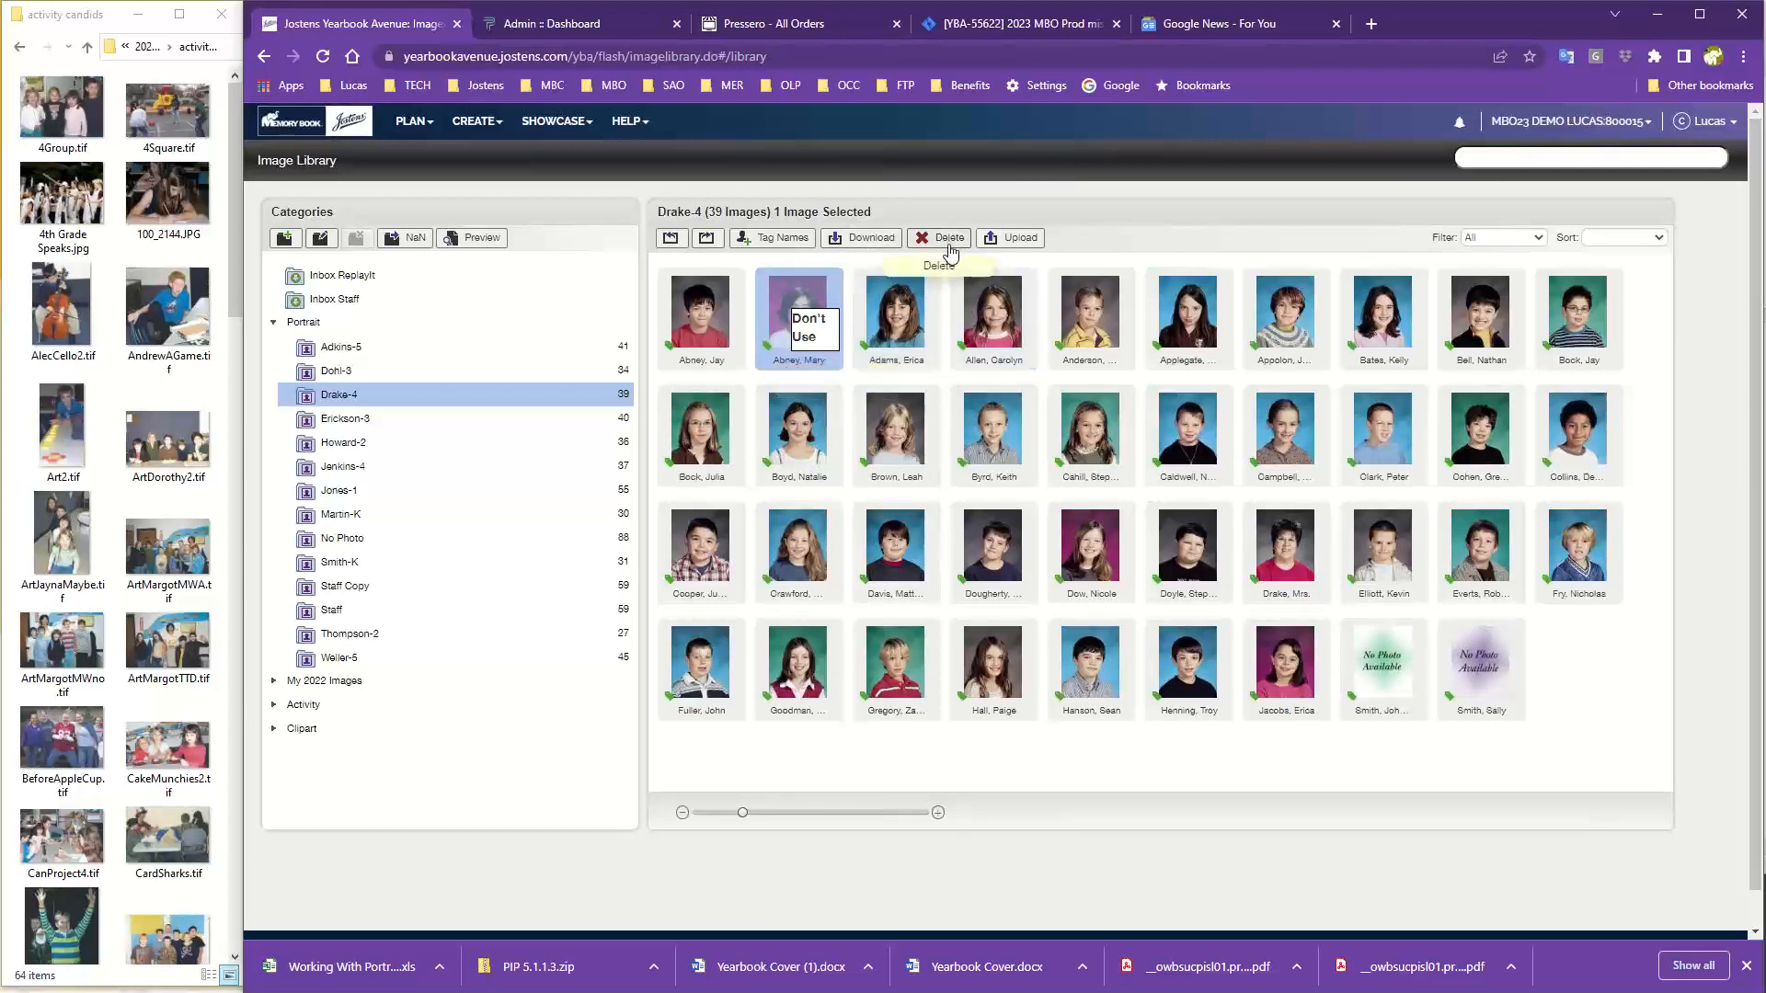